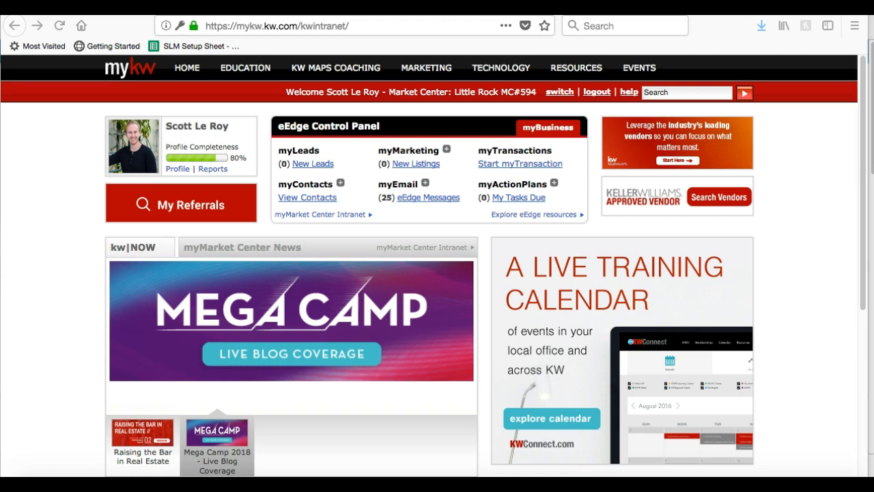
Widen the browser and choose Create Marketing Materials from the eEdge myMarketing options.
left_click(854, 330)
left_click_drag(867, 330, 873, 330)
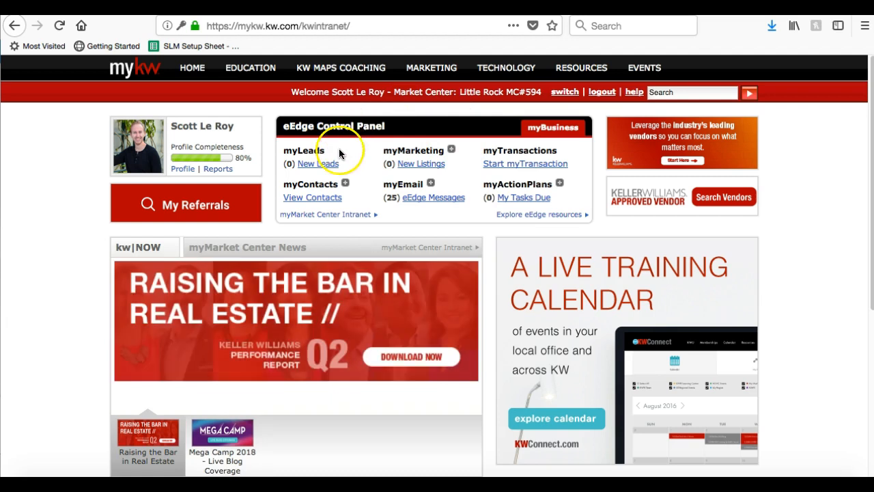
left_click(451, 150)
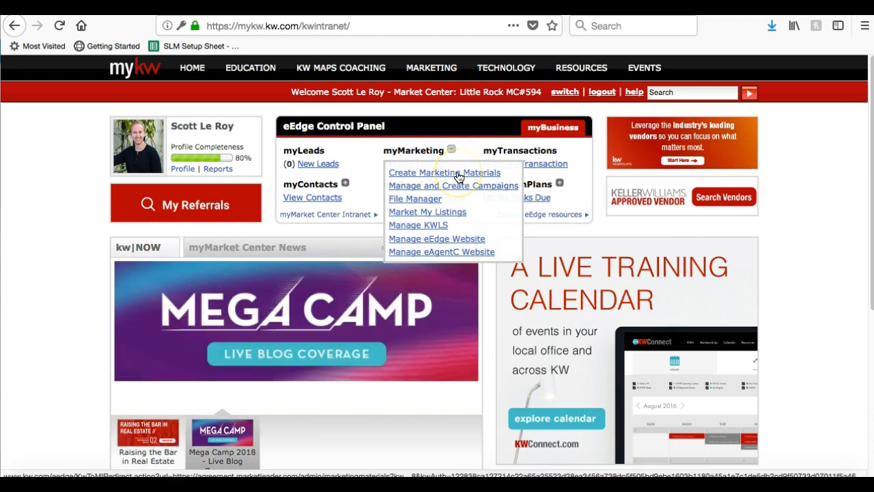
left_click(458, 173)
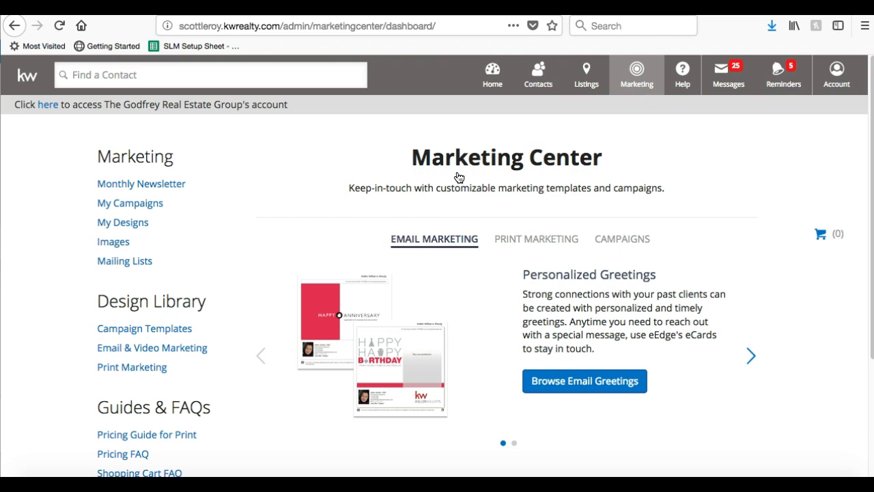
Open the Account dropdown on the Marketing Center and choose My Account.
left_click(832, 85)
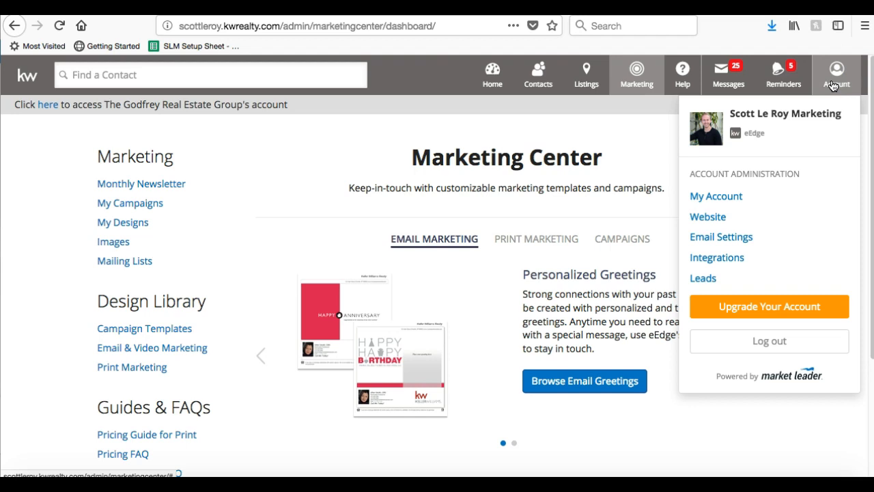
left_click(718, 198)
Open My Account, look over the Settings page, and put Profile Details into edit mode.
left_click(719, 197)
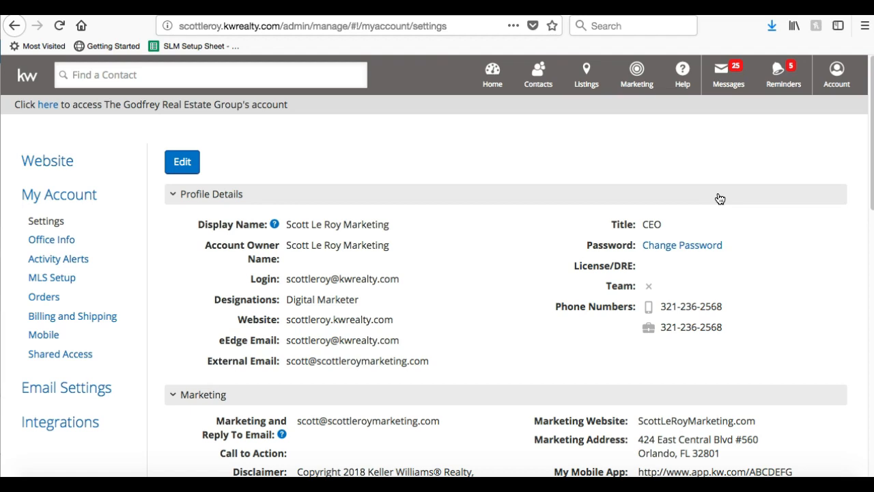
scroll(720, 198, "down", 5)
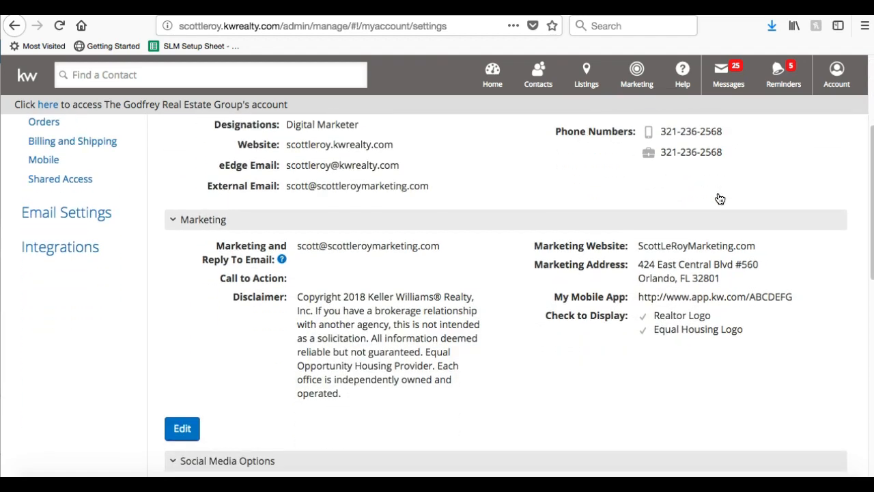
scroll(719, 198, "down", 13)
scroll(717, 198, "up", 18)
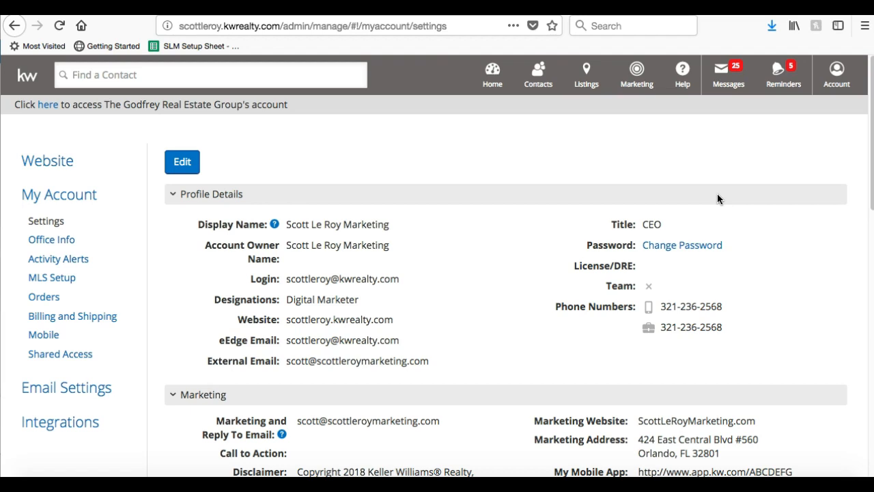
left_click(185, 161)
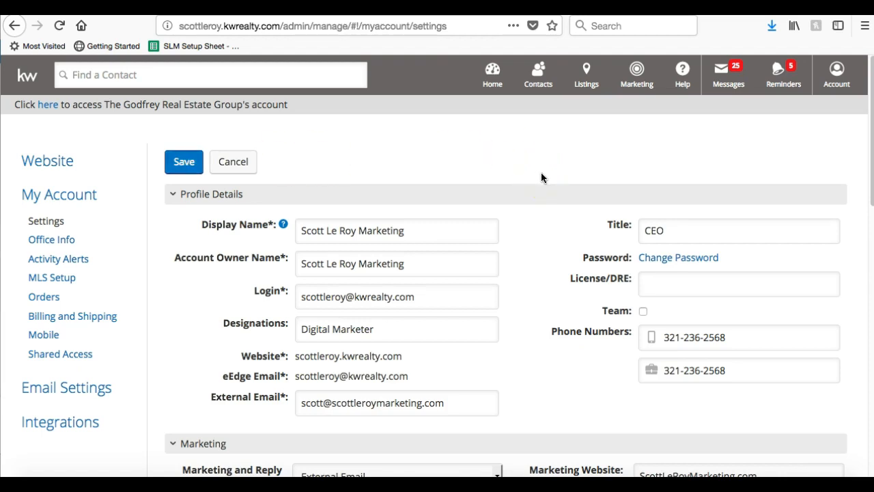
Edit the Display Name and Designations fields, listing 'Digital Marketer' as a designation.
scroll(540, 228, "down", 3)
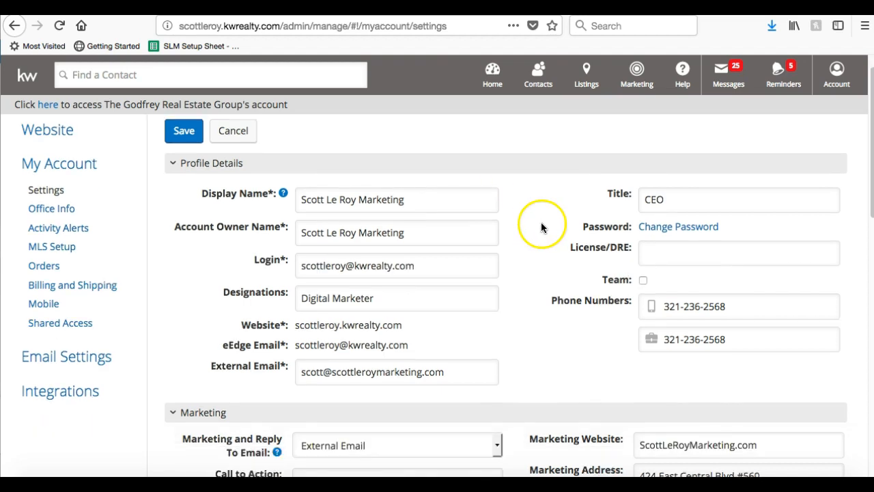
left_click(444, 149)
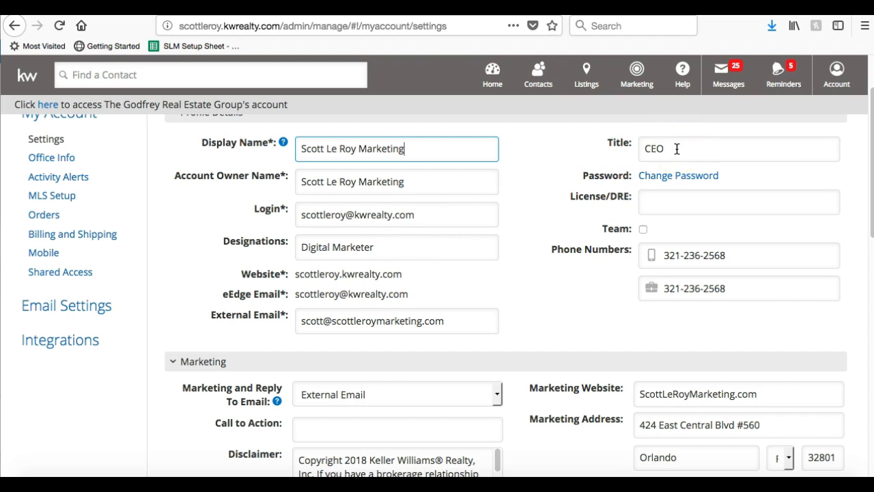
left_click(417, 244)
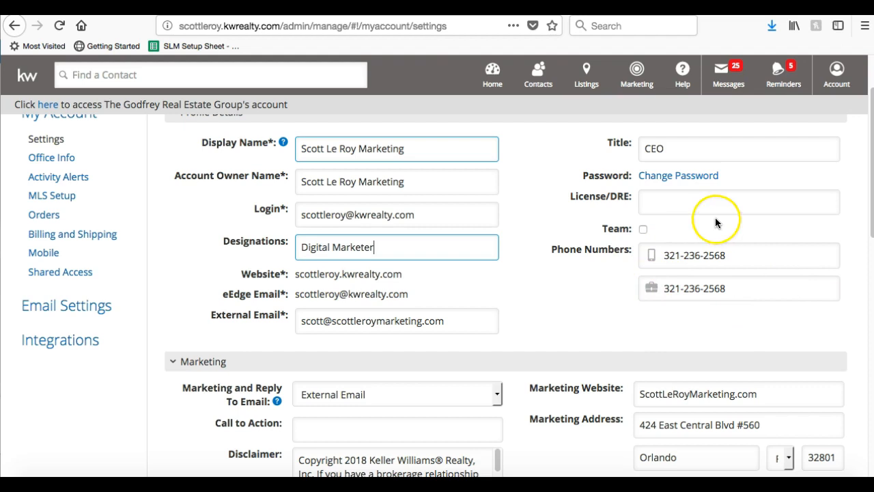
Delete the second phone number, then undo so it is restored.
left_click_drag(741, 290, 635, 277)
key("BackSpace")
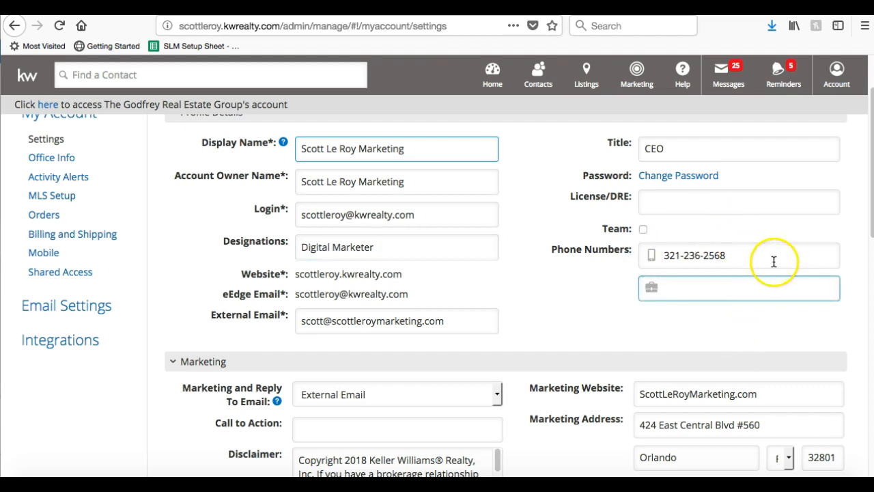
key("ctrl+z")
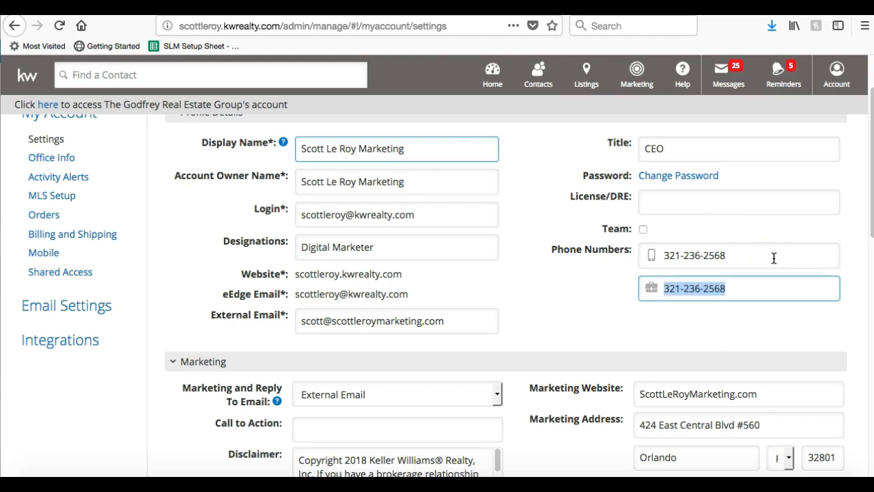
left_click(598, 267)
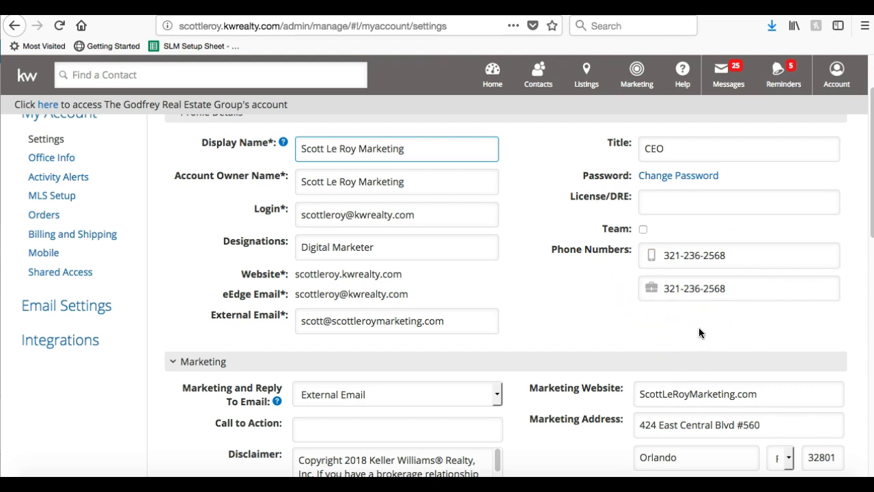
scroll(519, 335, "down", 1)
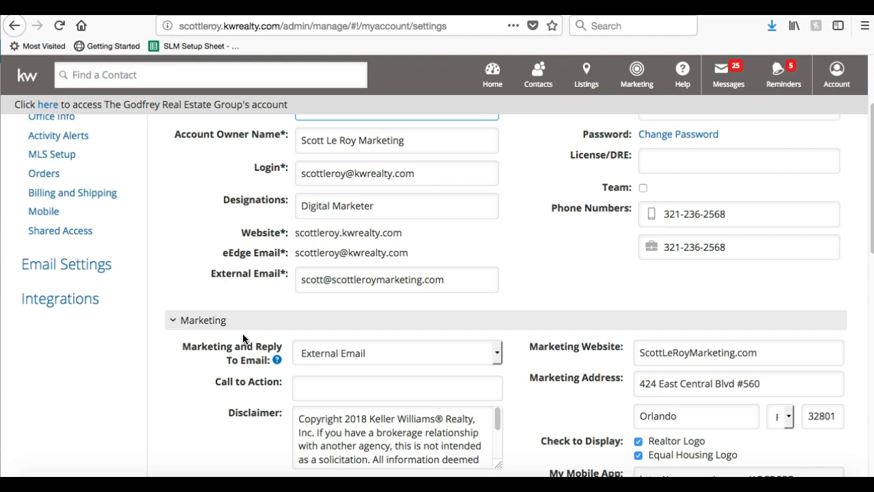
left_click(364, 351)
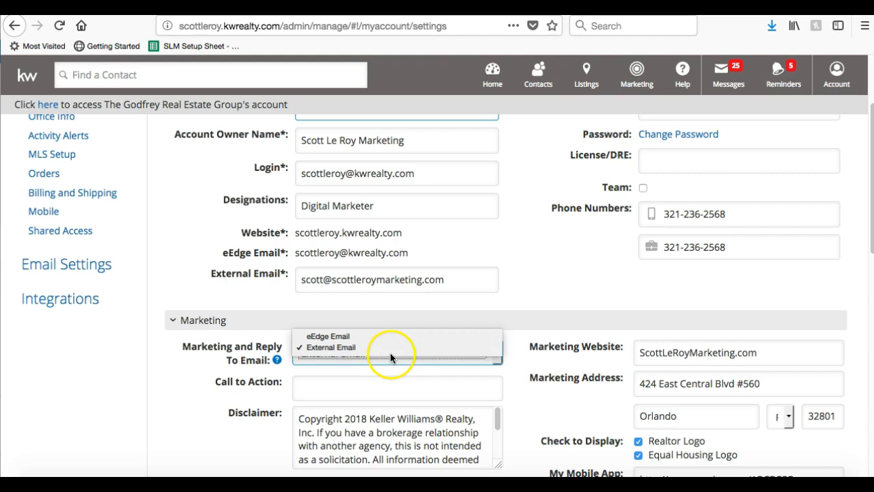
left_click(378, 348)
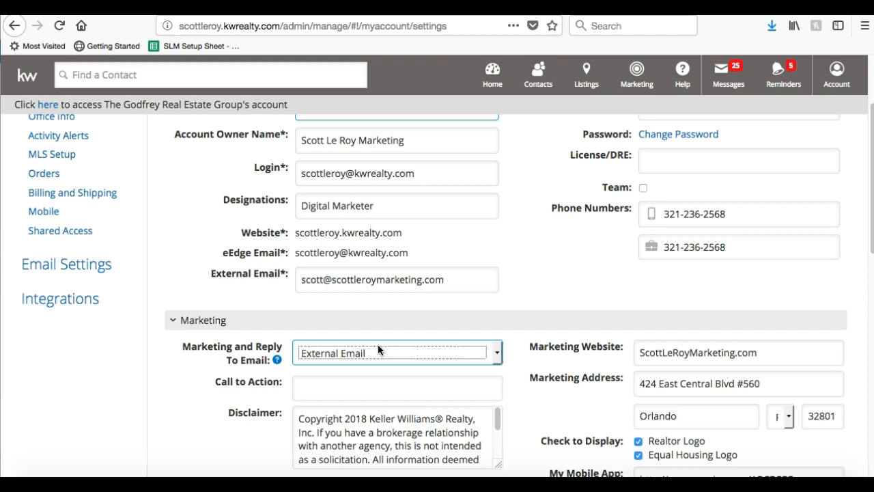
left_click(313, 349)
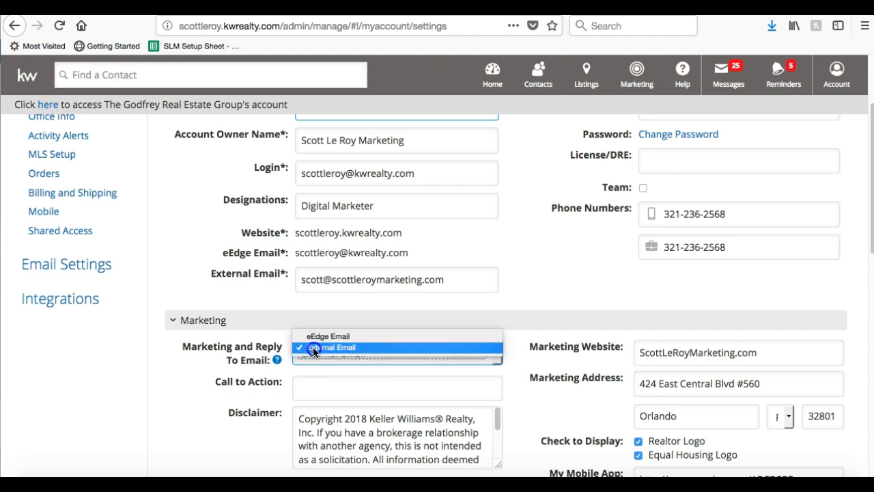
left_click(358, 348)
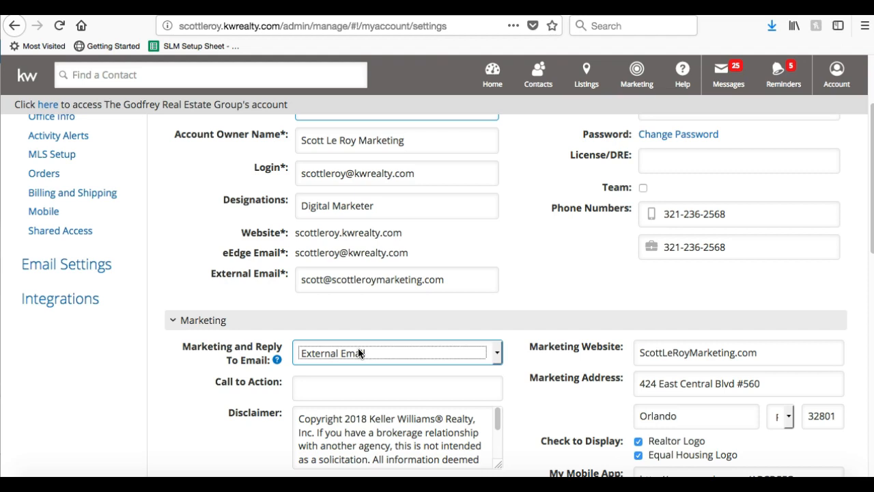
left_click(772, 353)
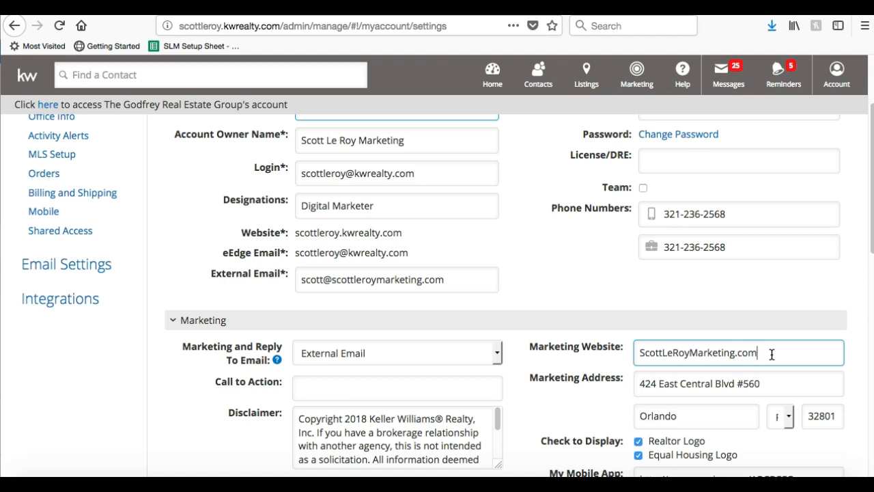
scroll(772, 354, "down", 3)
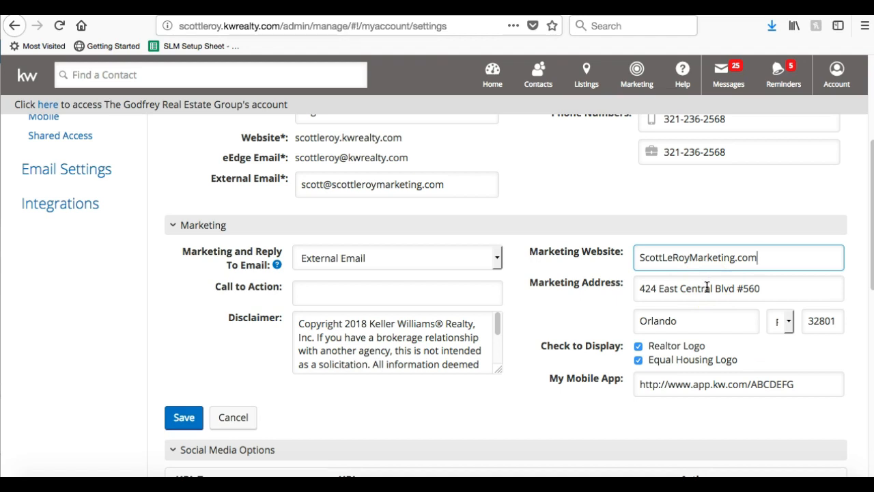
left_click(436, 291)
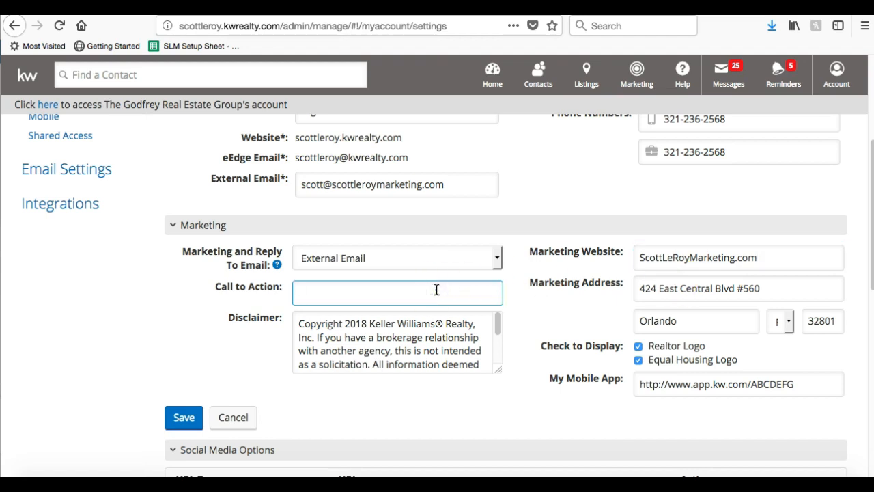
scroll(559, 306, "down", 2)
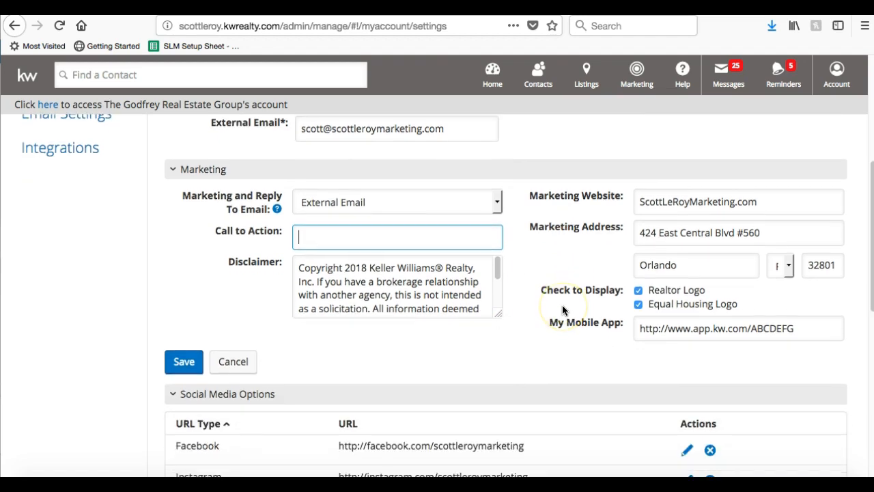
left_click(670, 330)
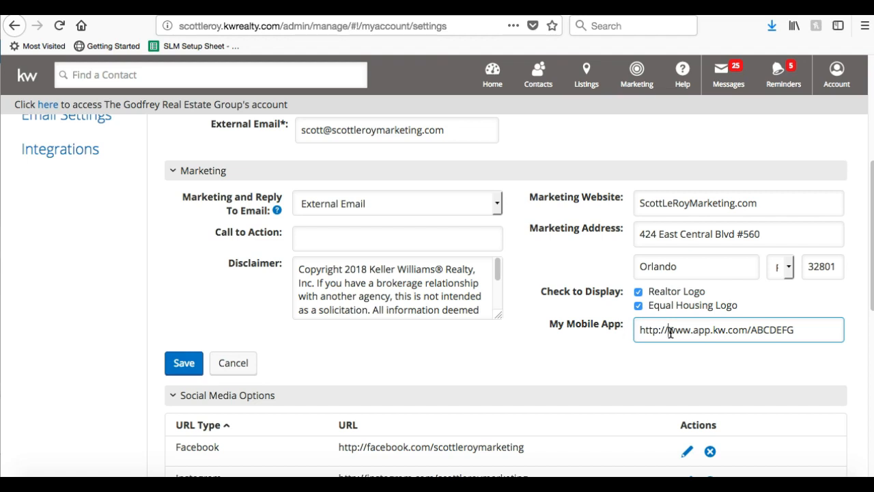
scroll(670, 332, "up", 5)
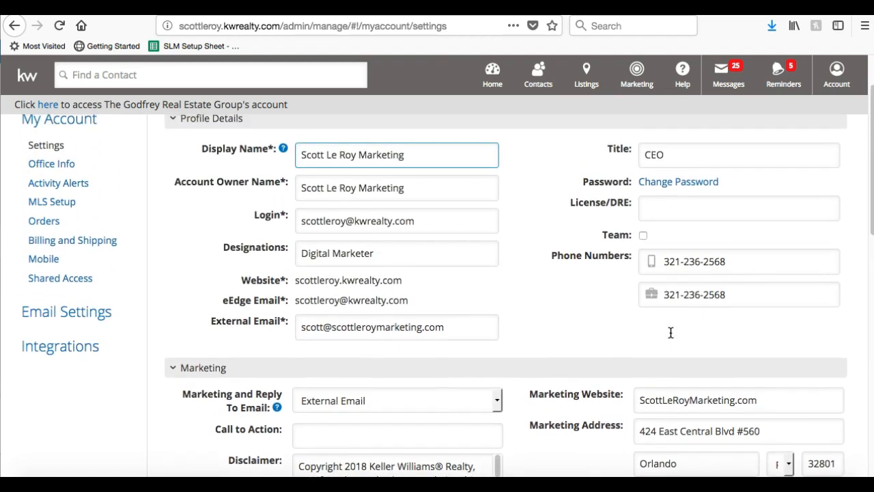
scroll(671, 333, "down", 5)
Save the profile edits and check the Realtor and Equal Housing logo options under Marketing.
left_click(185, 360)
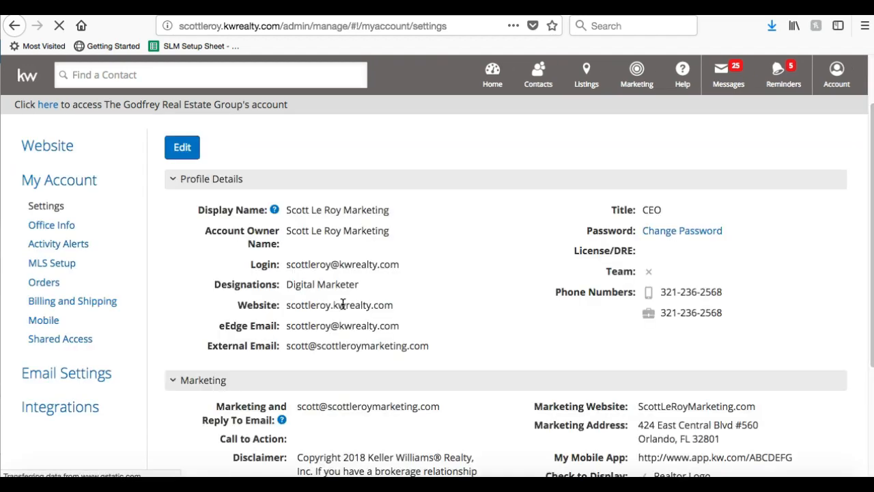
scroll(343, 304, "down", 2)
scroll(343, 304, "down", 4)
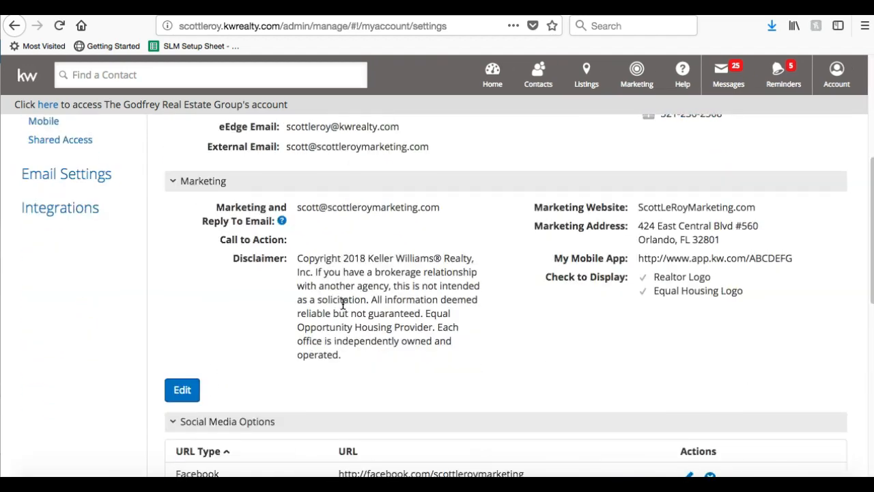
scroll(343, 303, "up", 3)
scroll(343, 304, "down", 1)
left_click(525, 250)
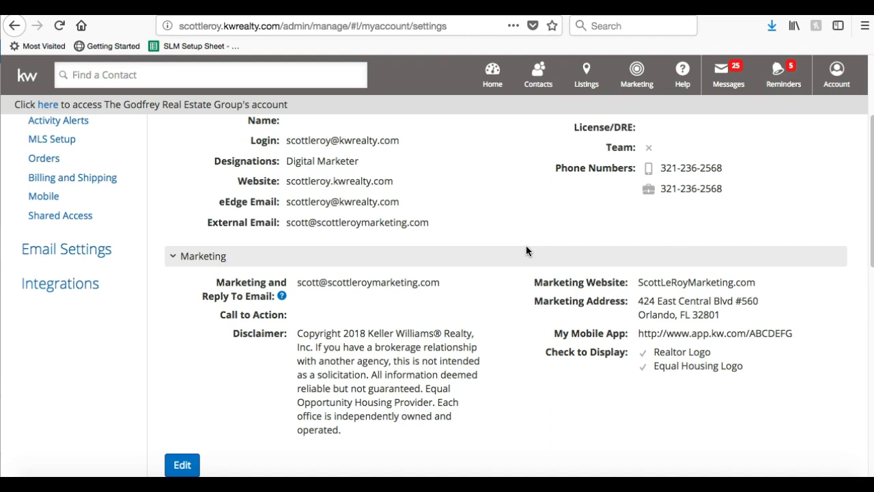
scroll(526, 251, "down", 5)
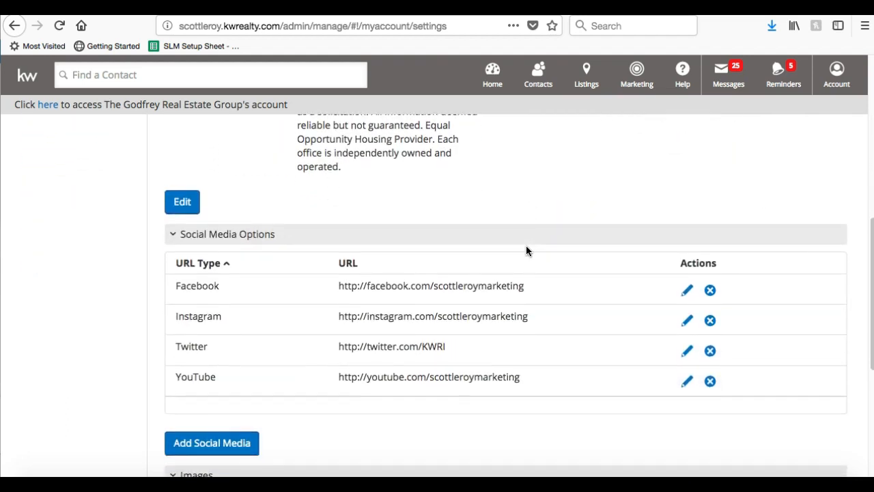
scroll(526, 251, "down", 1)
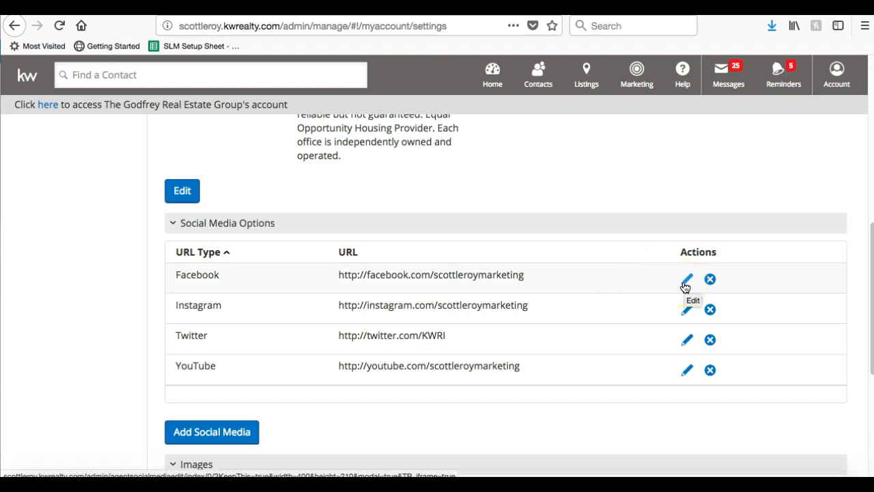
Delete the Instagram link from the social media table, leaving Facebook, Twitter and YouTube.
left_click(688, 310)
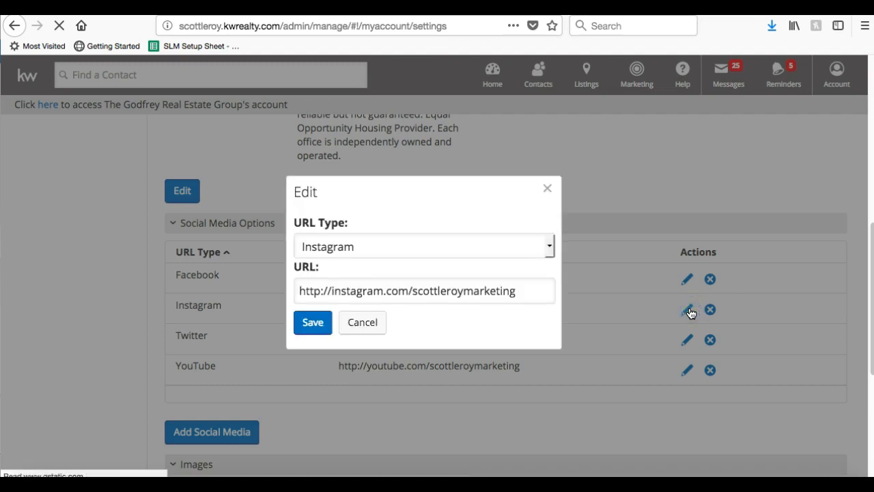
left_click(551, 192)
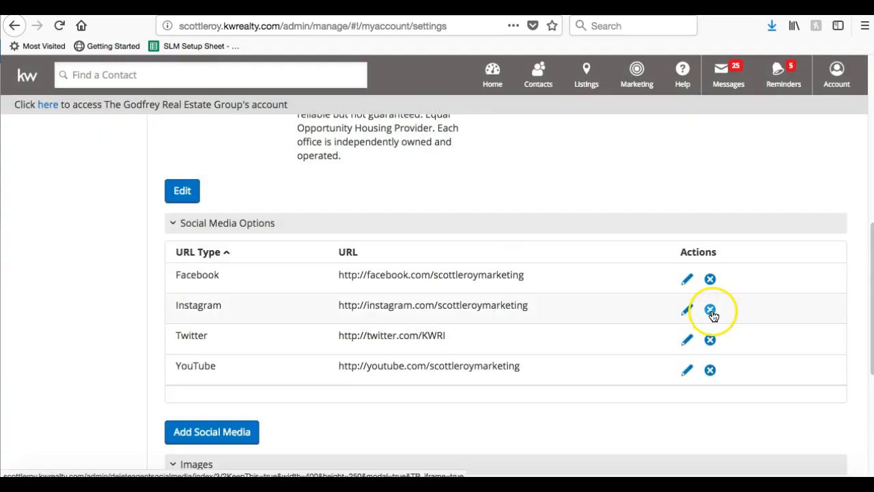
left_click(710, 310)
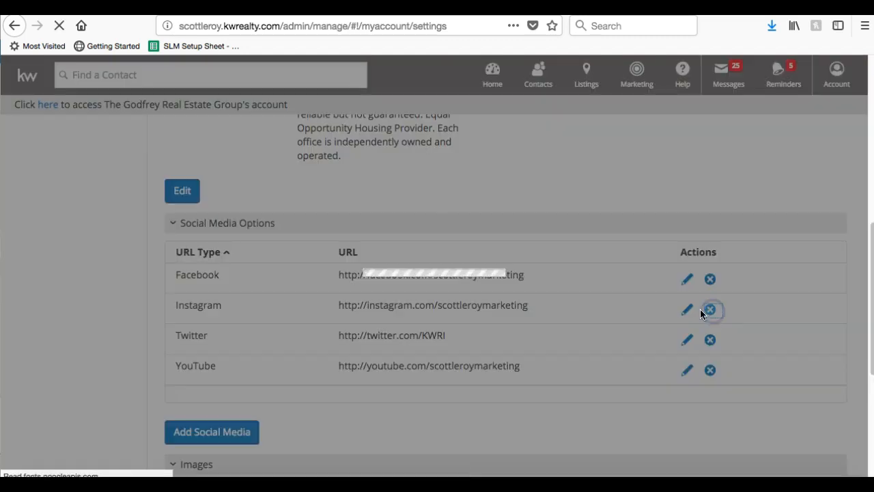
left_click(331, 287)
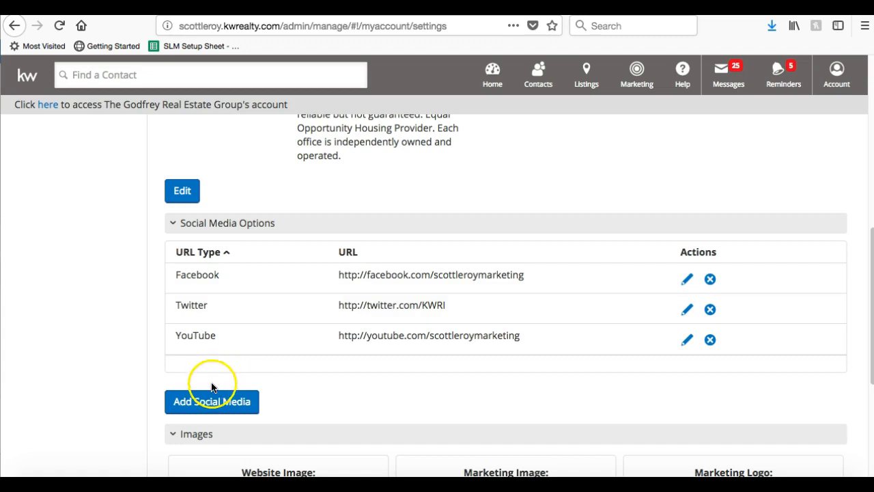
Add and save a LinkedIn social media link using the agent's LinkedIn profile URL.
left_click(246, 404)
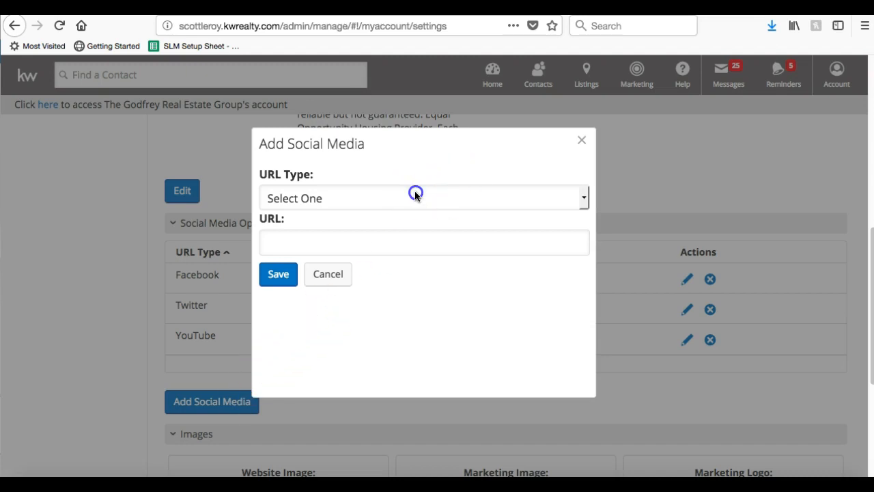
left_click(415, 192)
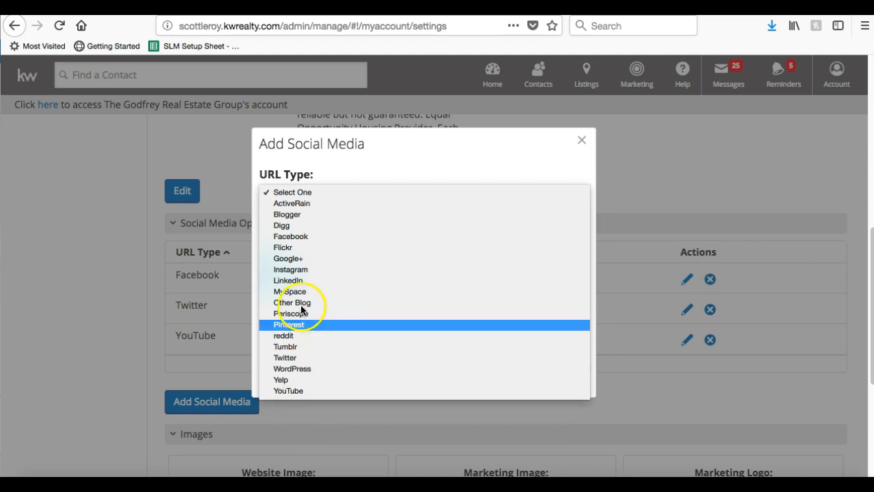
left_click(302, 281)
left_click(325, 241)
type("linkedin.com")
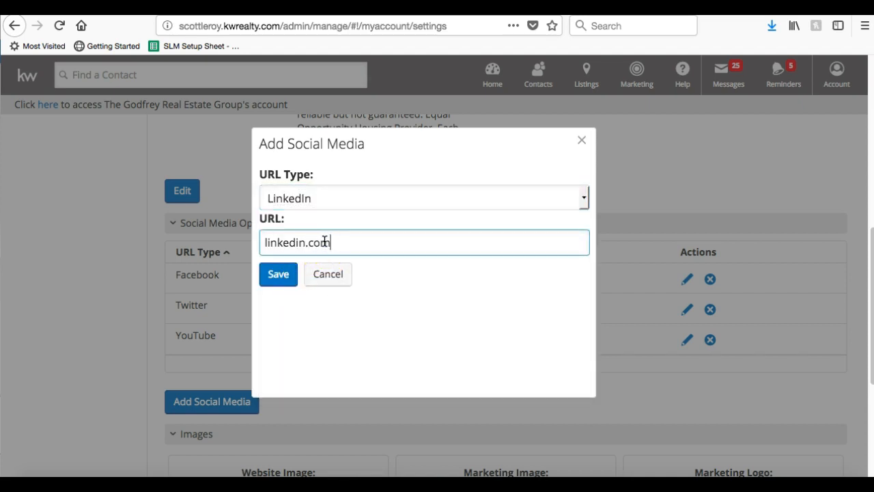
type("/in/scottleroymarketing")
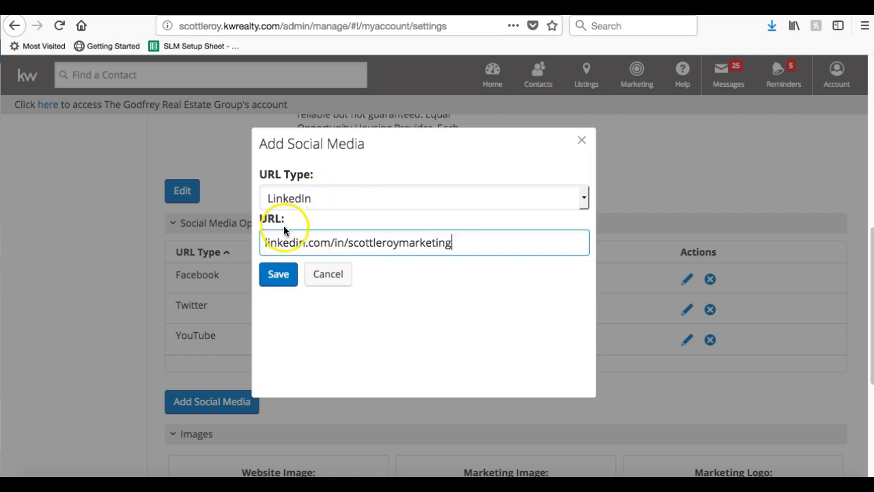
left_click(280, 276)
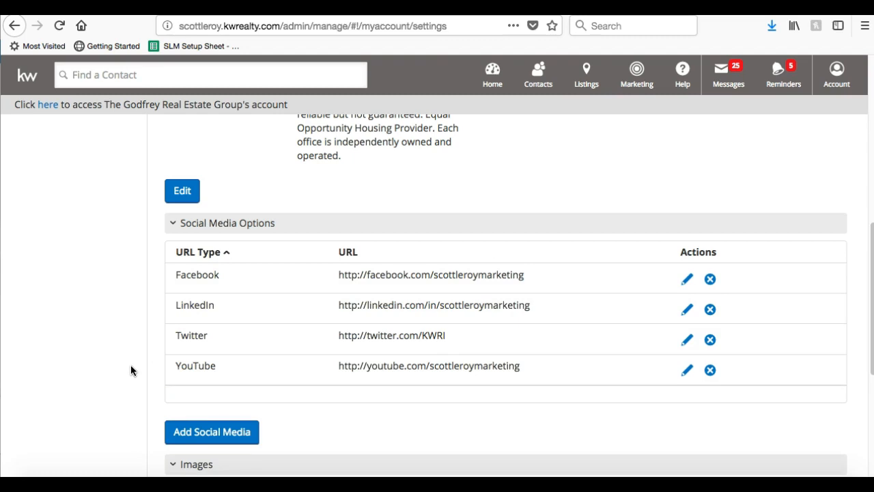
scroll(131, 365, "down", 4)
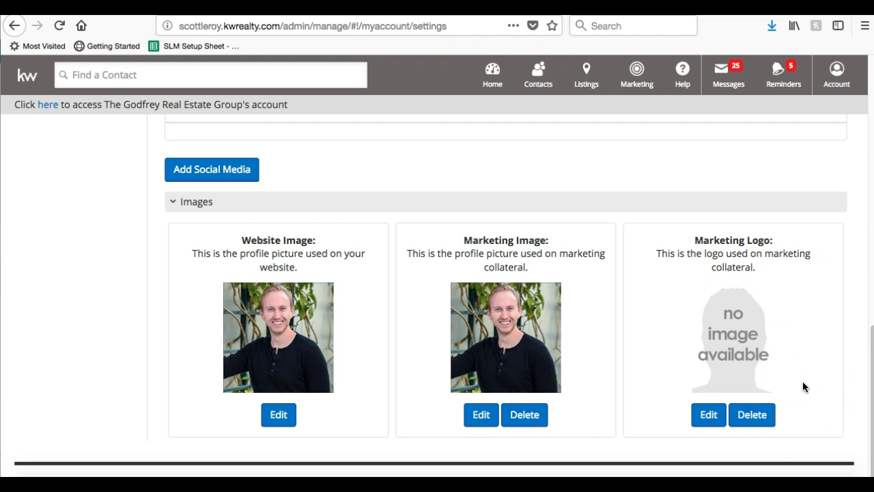
scroll(802, 387, "up", 5)
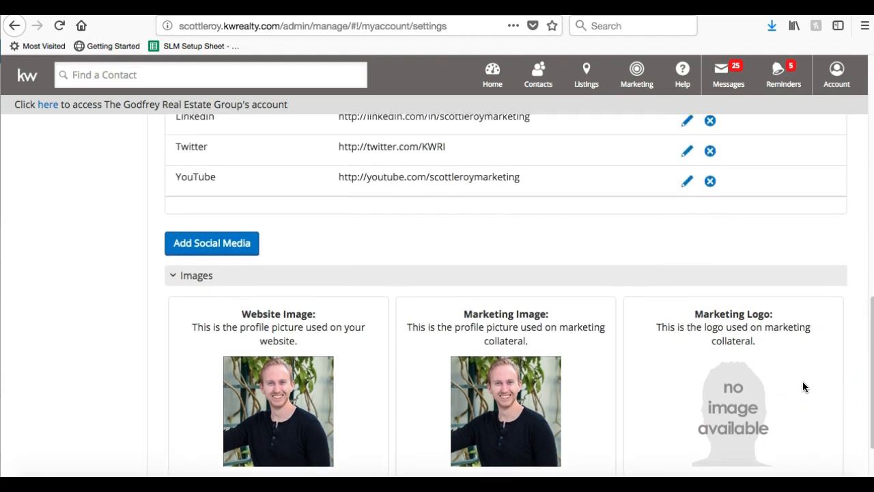
scroll(802, 387, "up", 5)
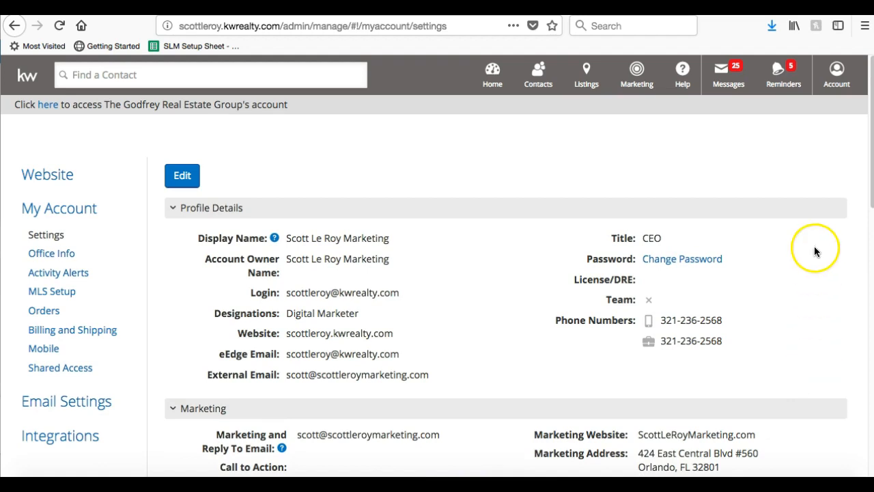
Open the Marketing menu in the top bar and pick Manage Campaigns.
left_click(636, 75)
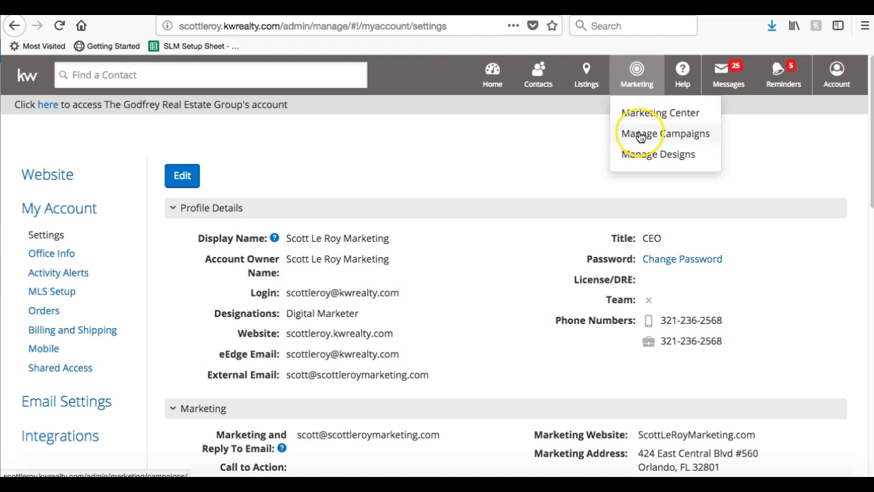
left_click(673, 143)
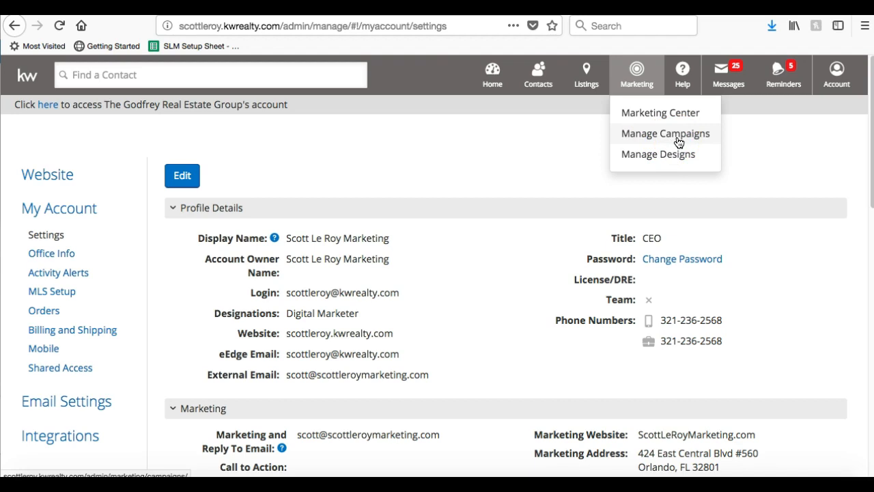
Open My Campaigns and start creating a new campaign.
left_click(678, 142)
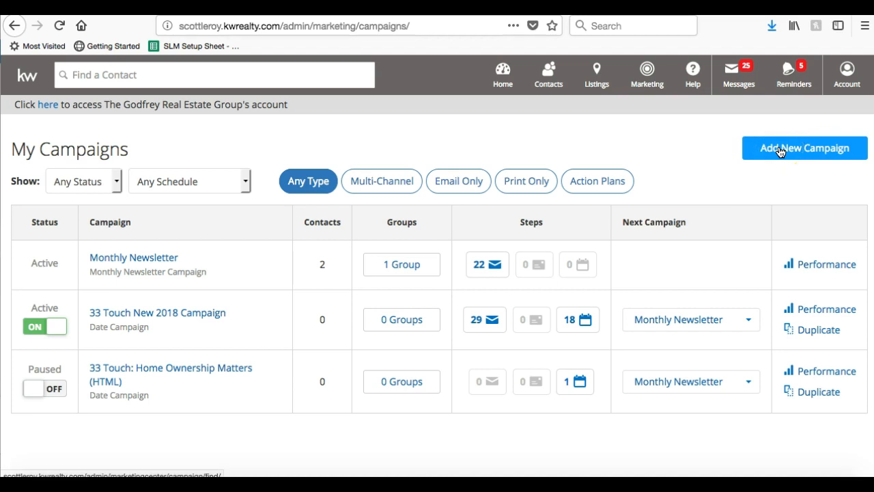
left_click(820, 151)
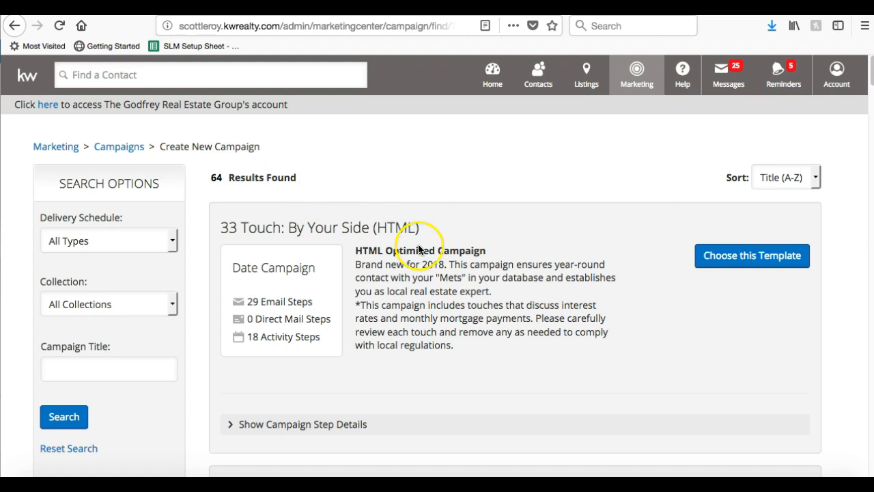
Review the Collection and Delivery Schedule filters, keeping all delivery schedule types.
scroll(421, 244, "down", 10)
scroll(421, 244, "up", 10)
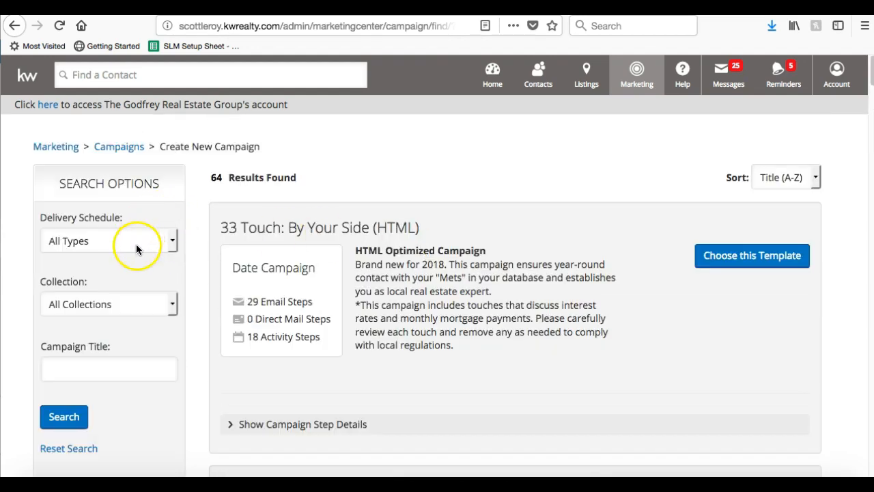
left_click(83, 369)
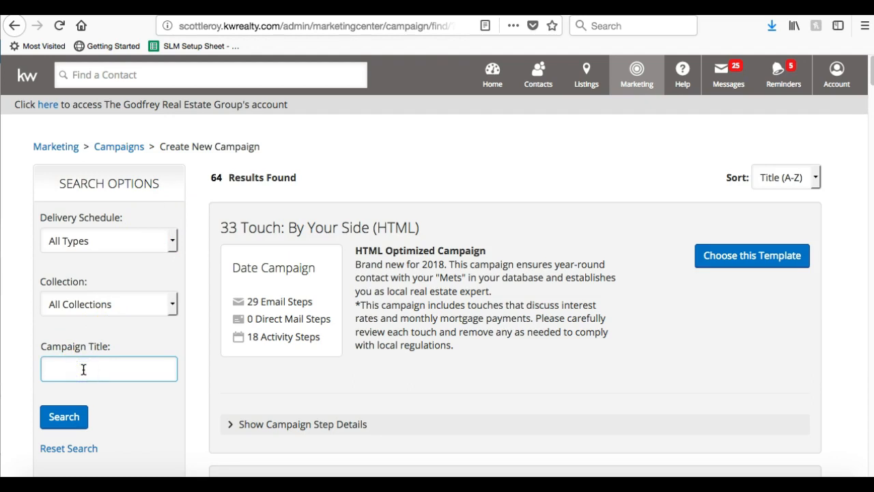
left_click(106, 300)
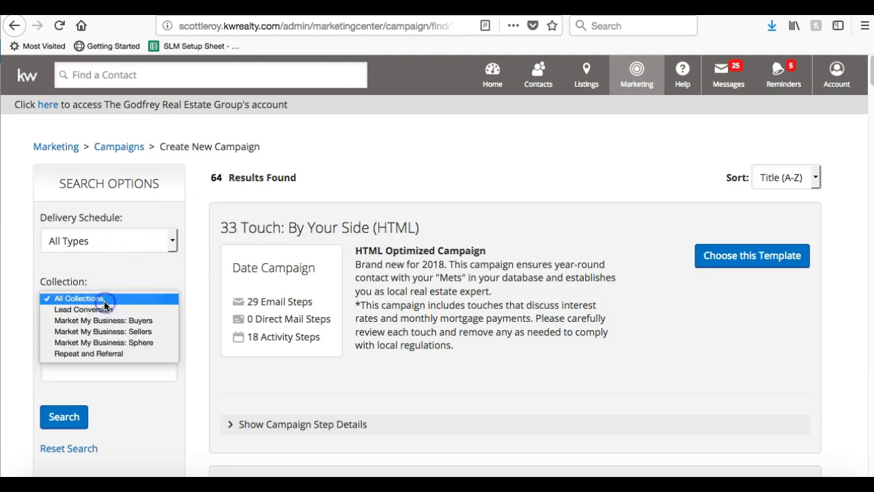
left_click(128, 245)
left_click(128, 243)
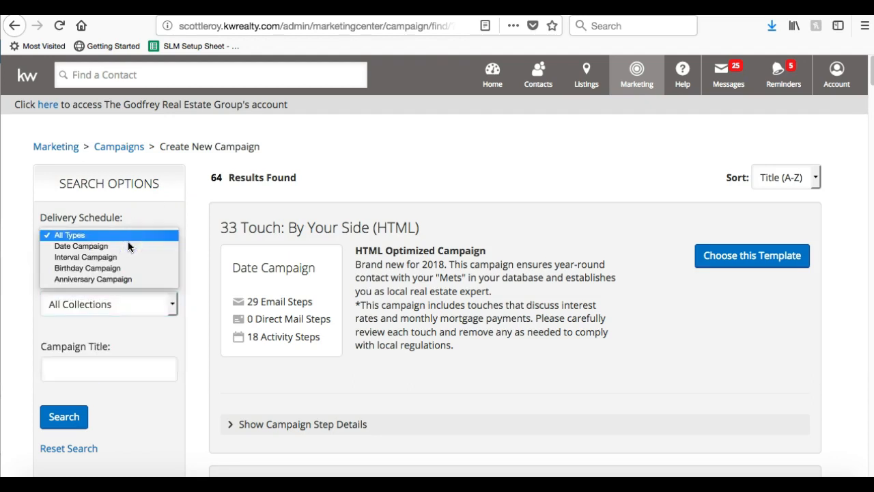
left_click(244, 198)
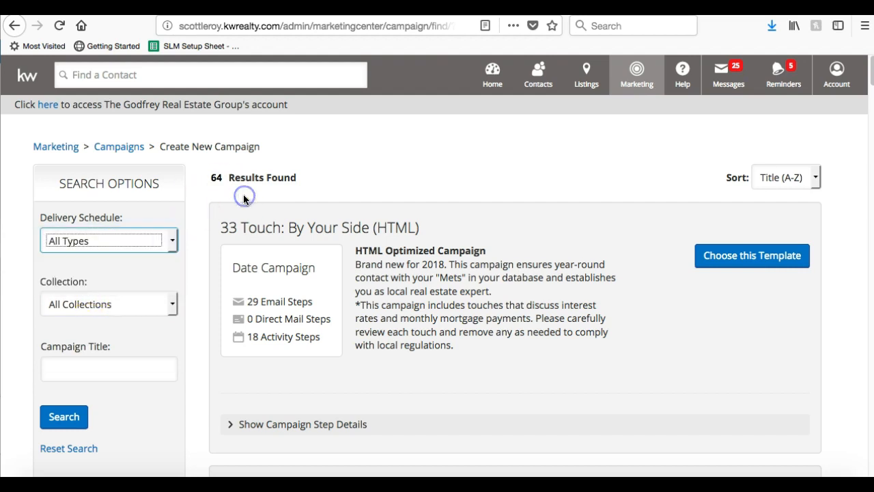
Browse the 64 campaign templates, starting with 33 Touch: By Your Side (HTML).
scroll(354, 196, "down", 2)
scroll(355, 198, "up", 1)
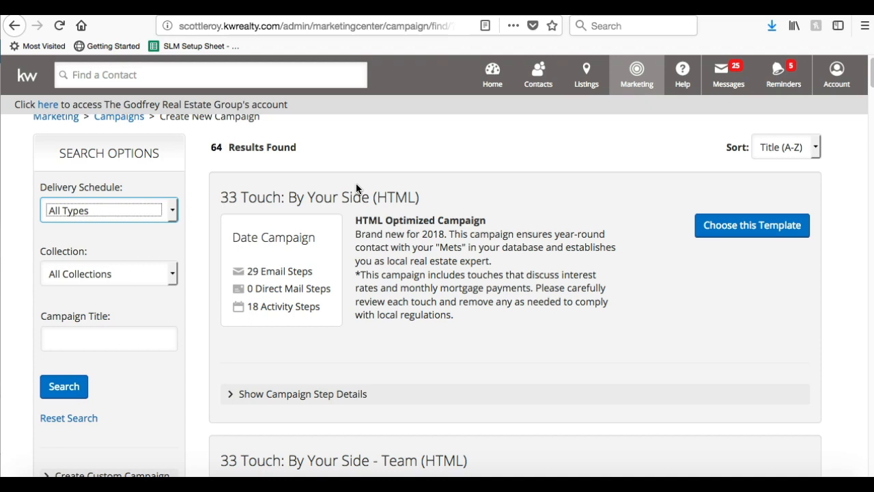
scroll(356, 183, "down", 10)
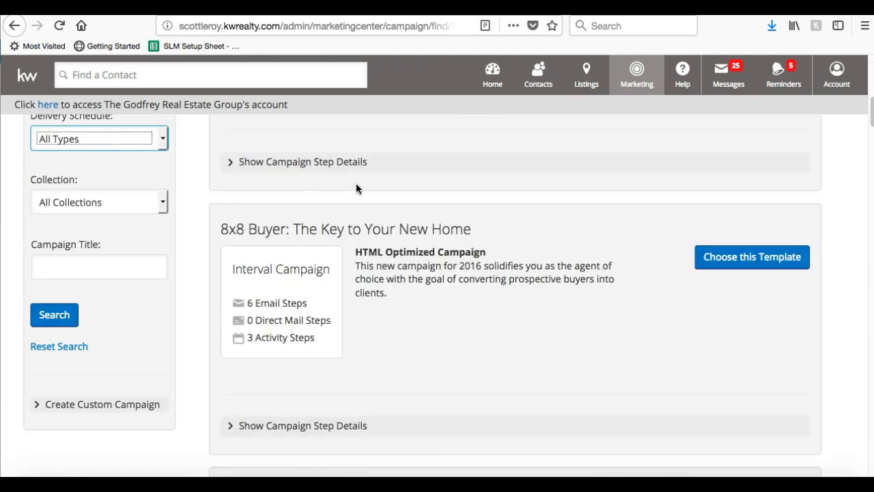
scroll(355, 183, "down", 15)
left_click(365, 167)
scroll(365, 172, "down", 12)
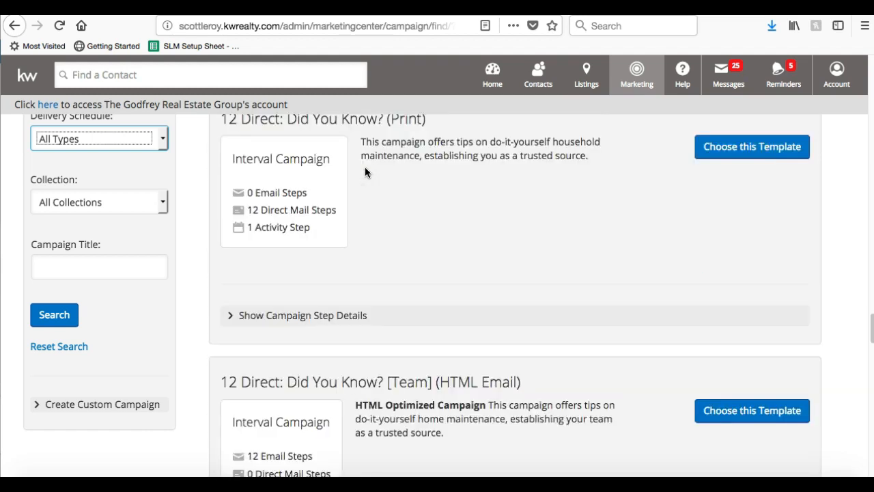
scroll(365, 168, "down", 20)
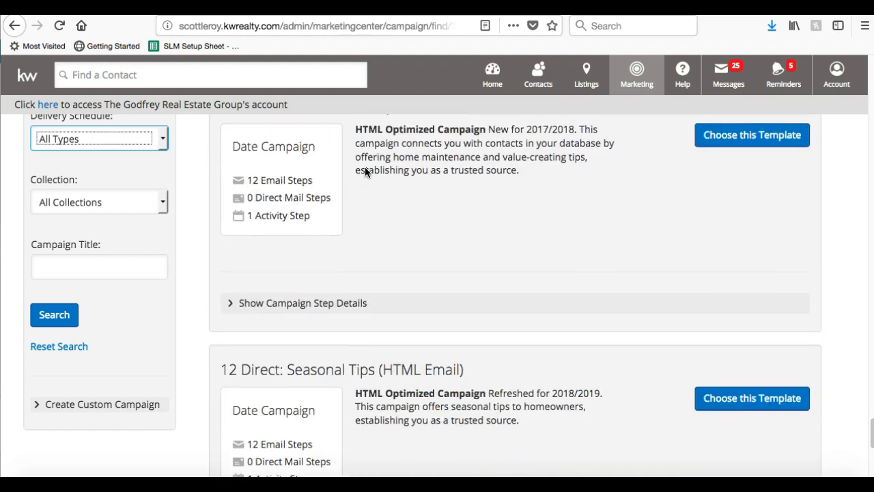
scroll(364, 172, "up", 15)
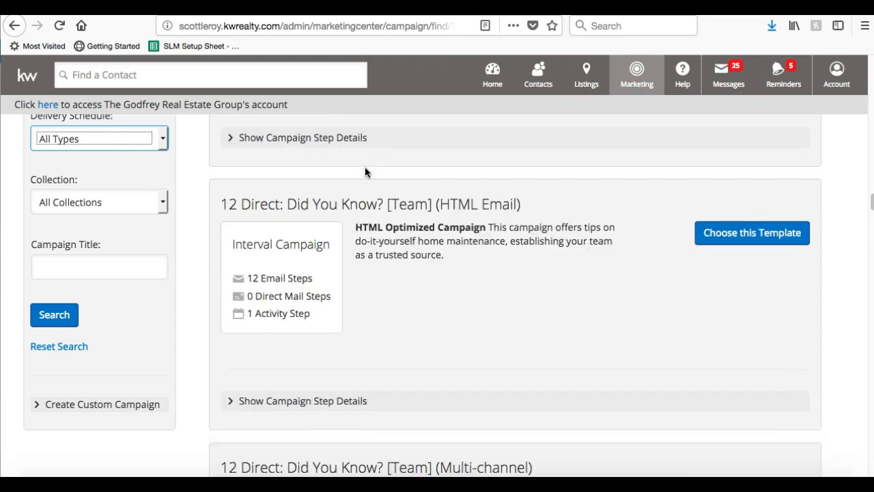
scroll(365, 168, "up", 5)
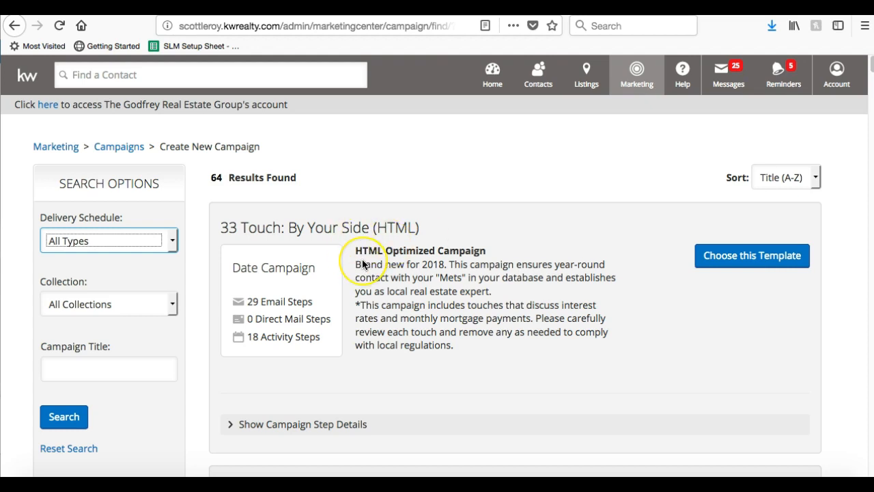
Scroll the 64 title-sorted campaign templates, with 33 Touch: By Your Side (HTML) first.
scroll(361, 263, "down", 1)
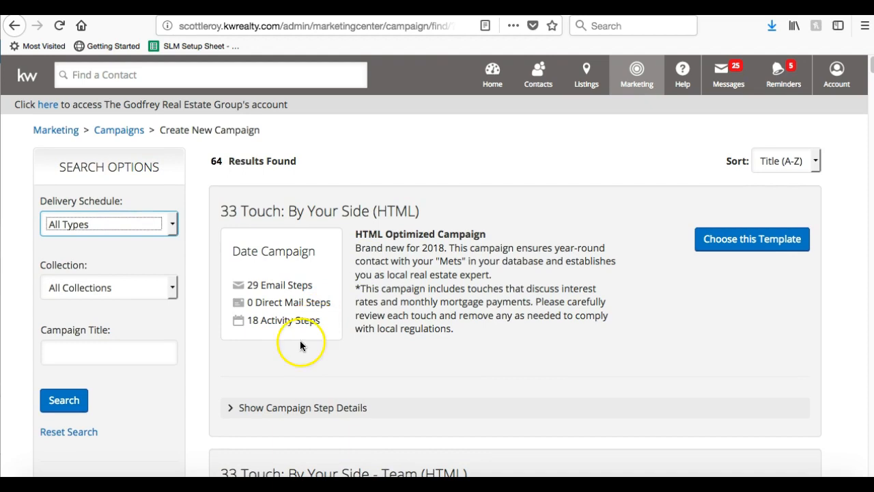
left_click(271, 409)
scroll(271, 408, "down", 2)
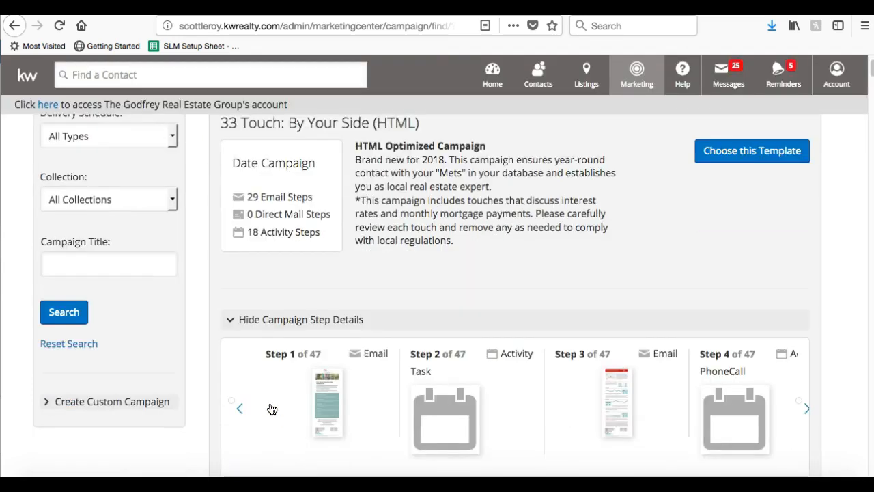
scroll(271, 409, "down", 1)
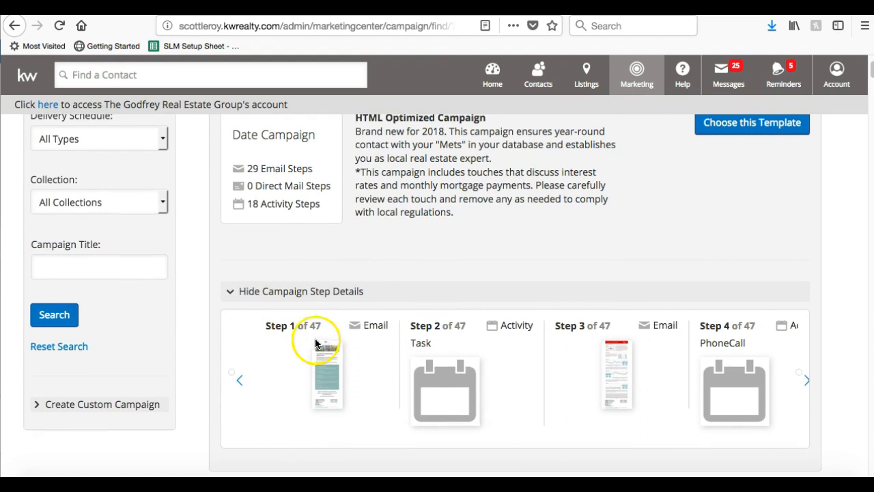
left_click(320, 379)
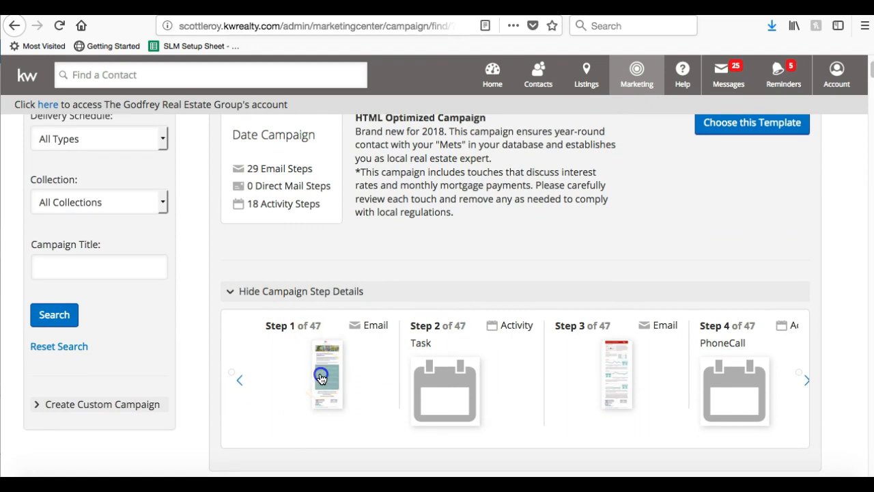
scroll(322, 379, "up", 9)
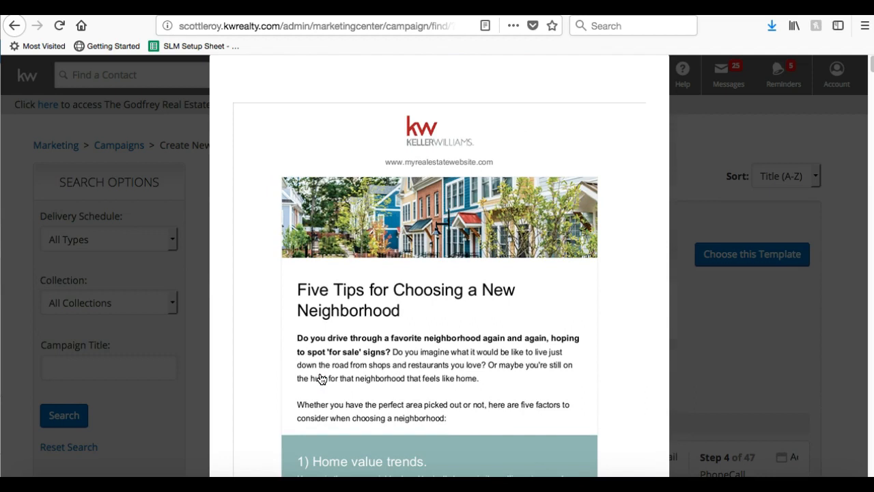
scroll(321, 379, "down", 8)
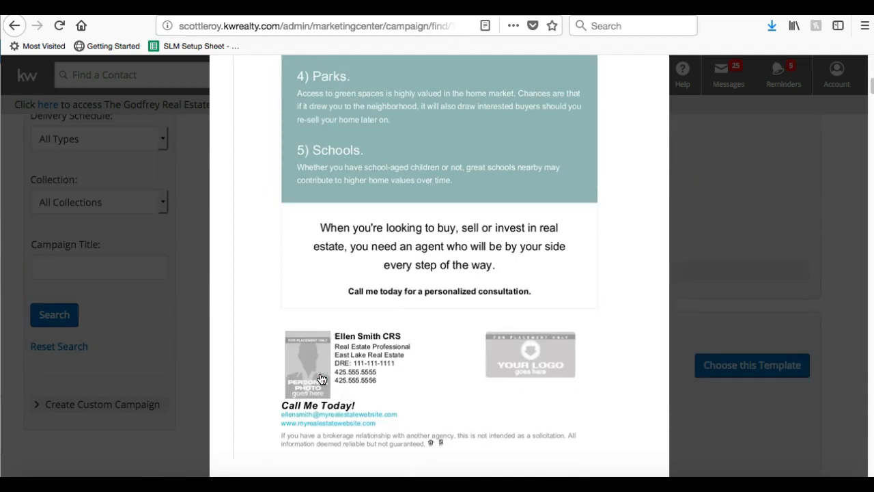
scroll(321, 379, "down", 3)
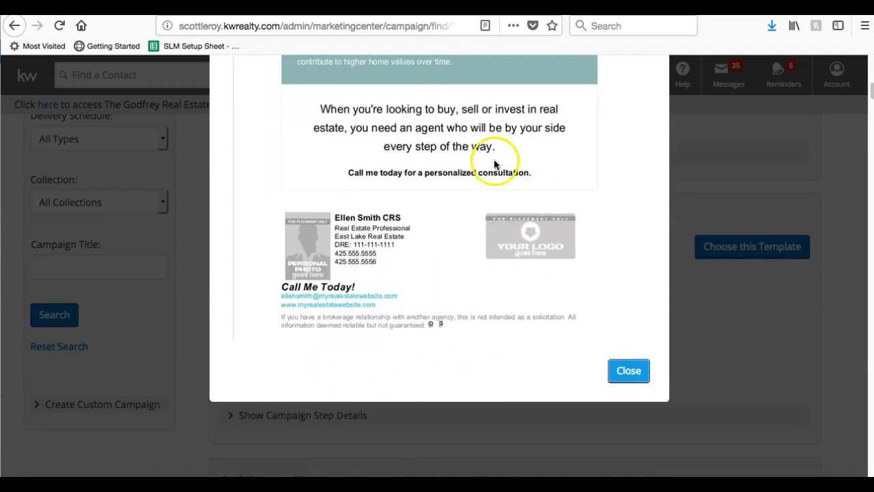
left_click(627, 373)
scroll(551, 292, "up", 10)
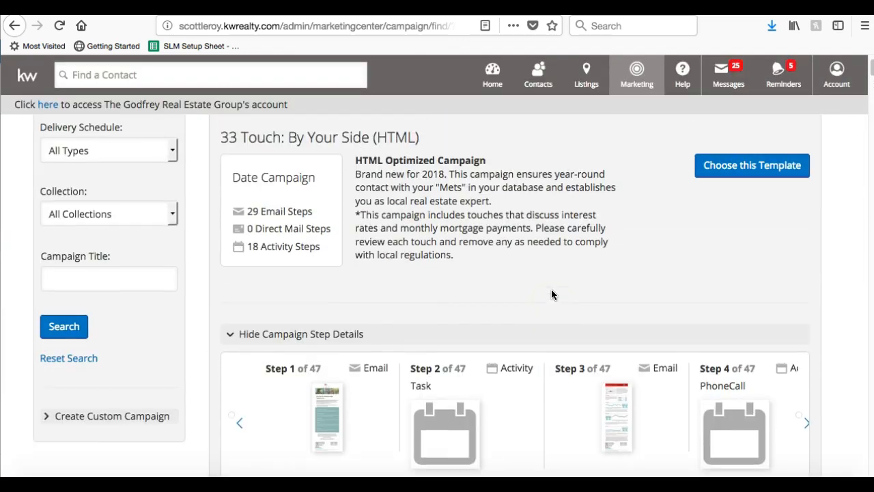
scroll(327, 425, "down", 1)
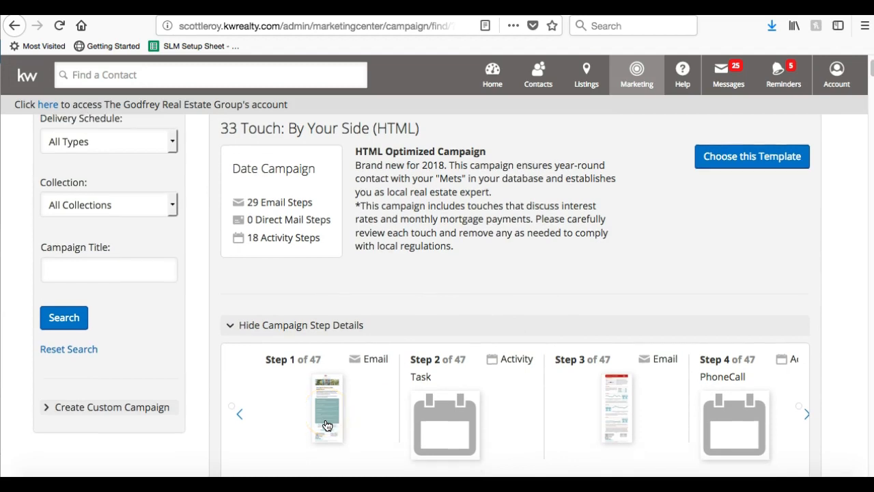
scroll(327, 426, "down", 1)
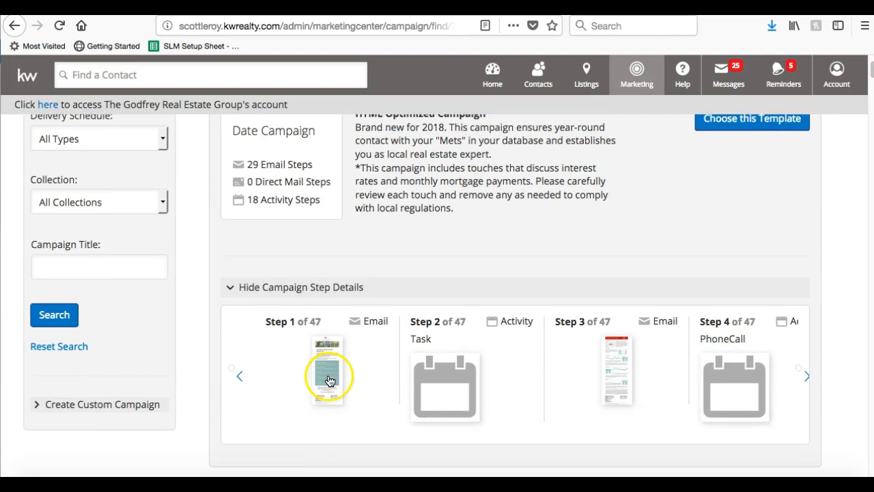
left_click(617, 373)
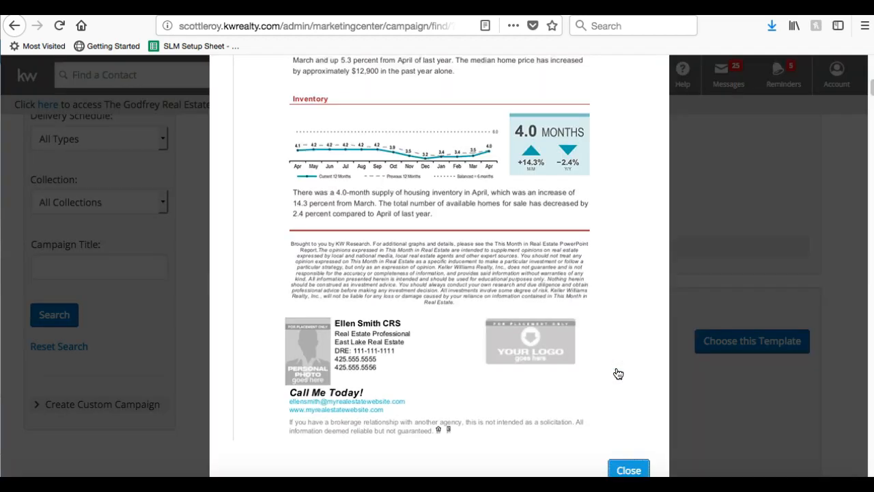
scroll(618, 373, "up", 6)
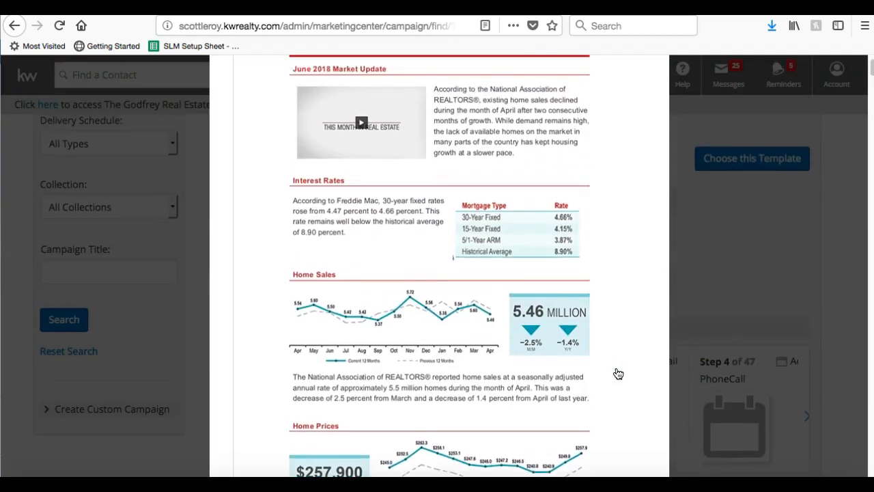
scroll(618, 374, "down", 10)
left_click(623, 425)
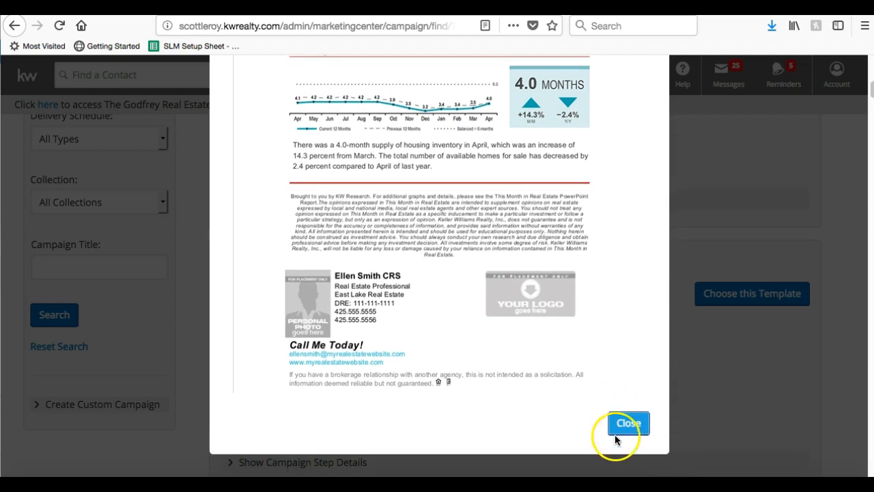
scroll(623, 418, "up", 15)
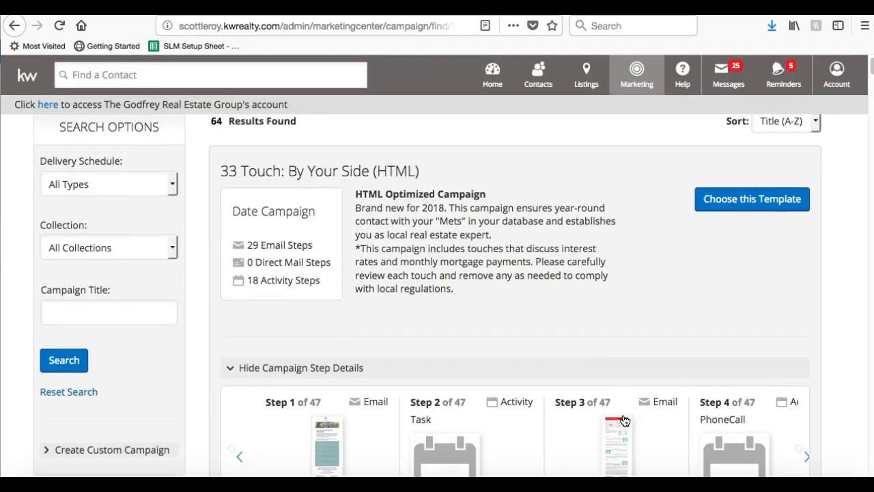
Collapse the 33 Touch template's step list and browse down the template catalog.
left_click(348, 374)
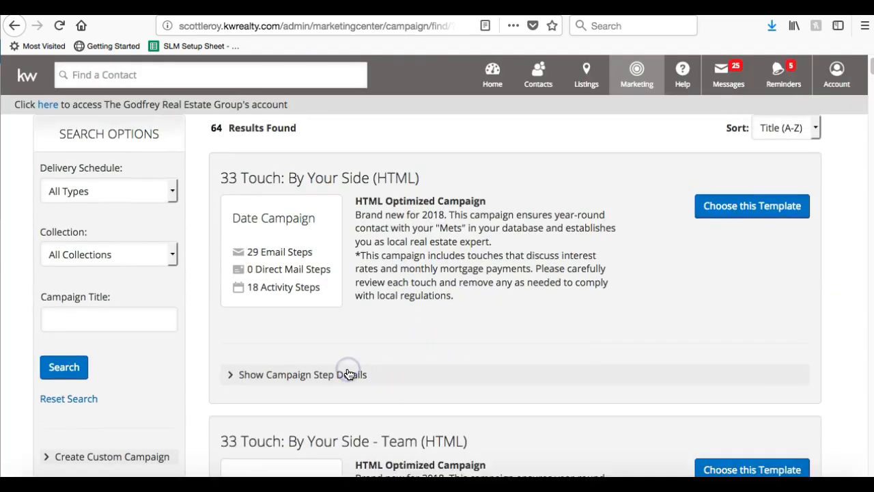
scroll(348, 373, "down", 4)
scroll(348, 373, "down", 20)
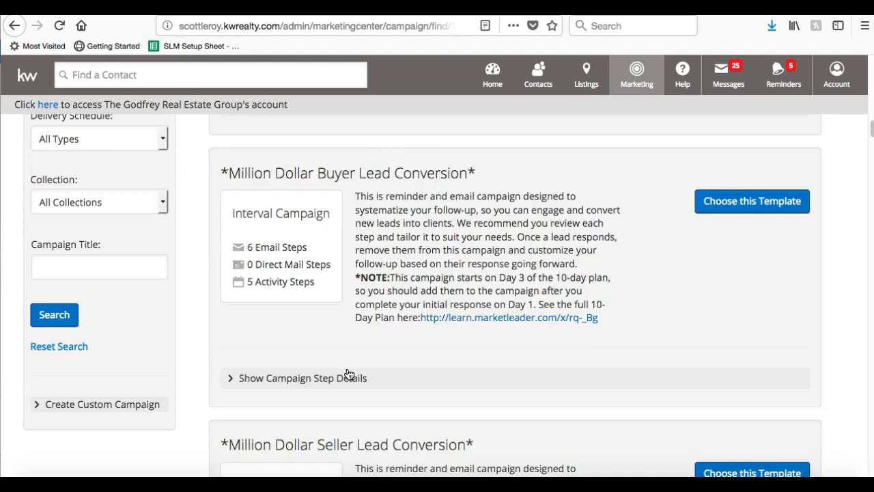
scroll(348, 374, "down", 3)
scroll(349, 374, "up", 1)
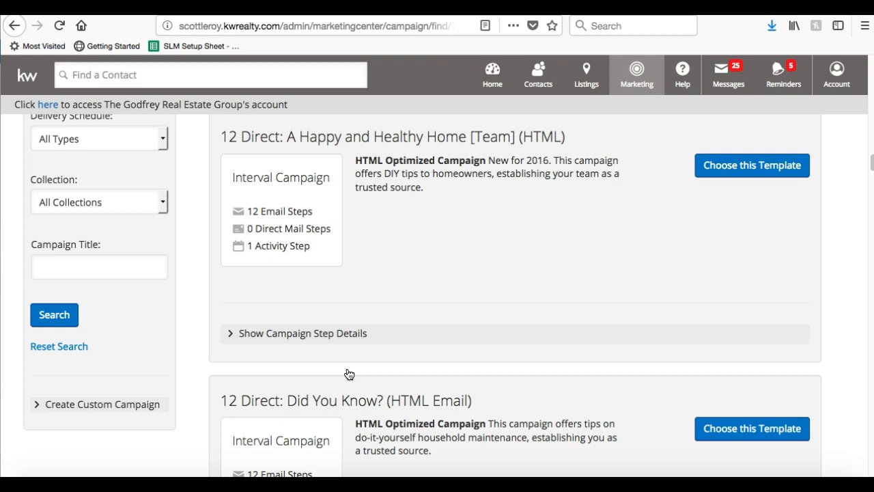
scroll(424, 286, "down", 2)
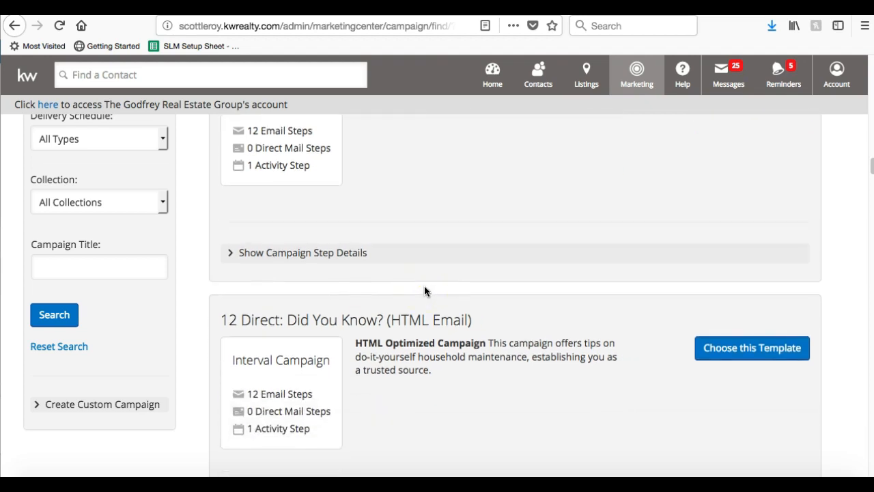
scroll(424, 286, "up", 5)
scroll(424, 290, "up", 5)
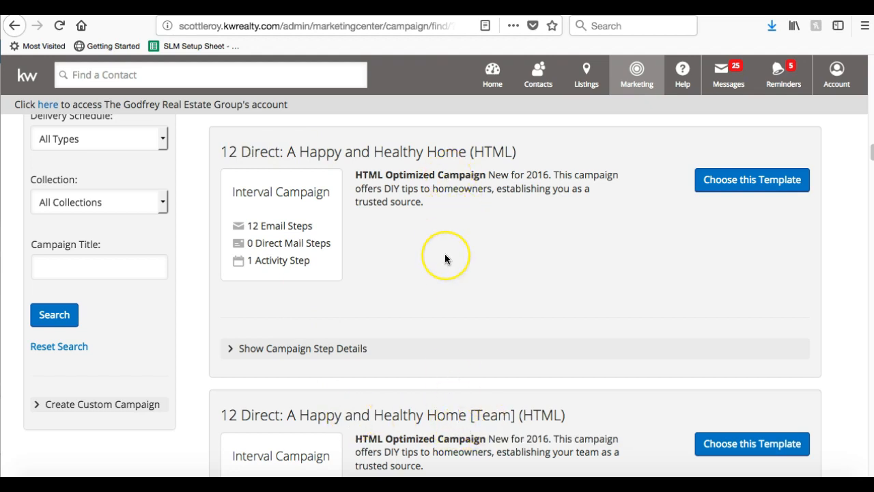
scroll(444, 258, "down", 5)
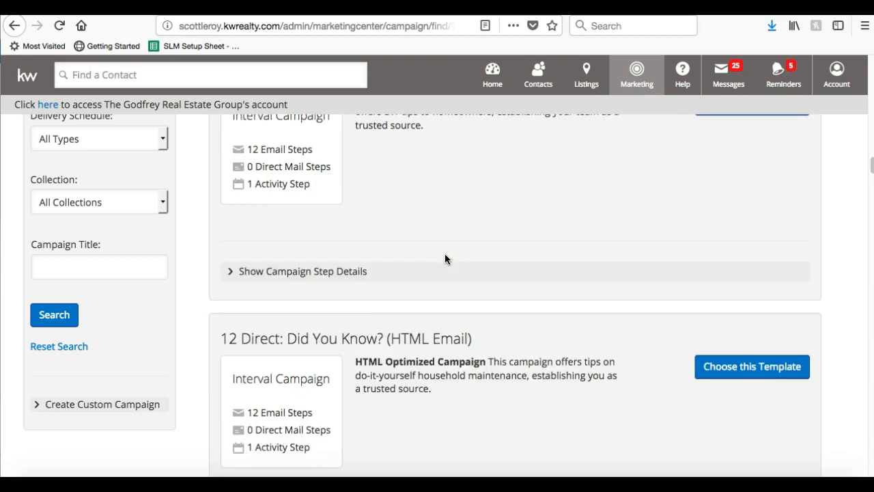
scroll(444, 258, "down", 3)
scroll(445, 258, "up", 1)
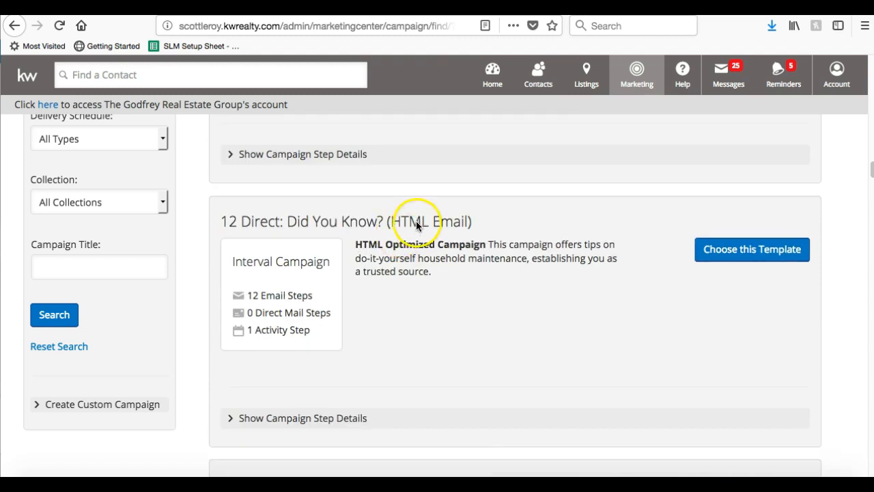
scroll(415, 225, "down", 2)
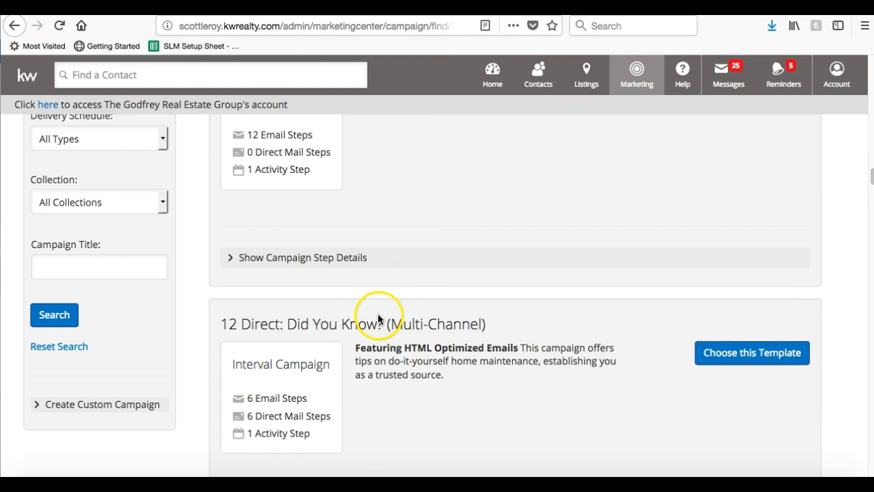
scroll(377, 331, "down", 1)
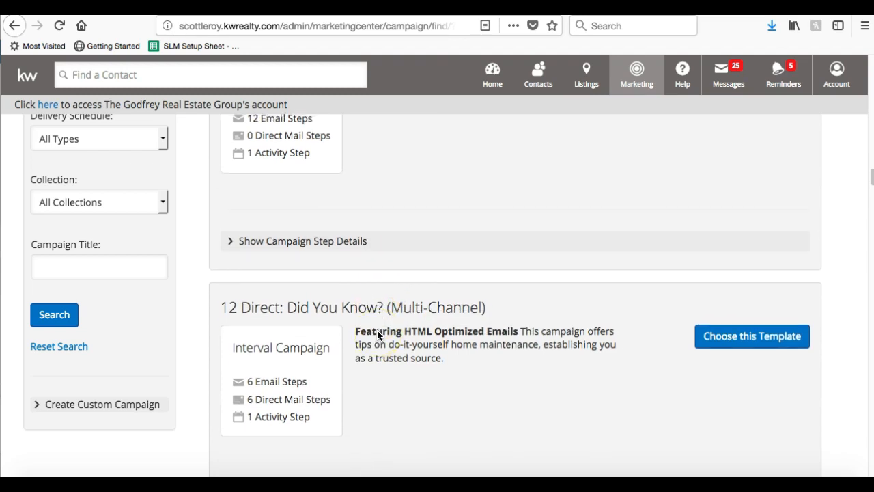
scroll(377, 330, "down", 2)
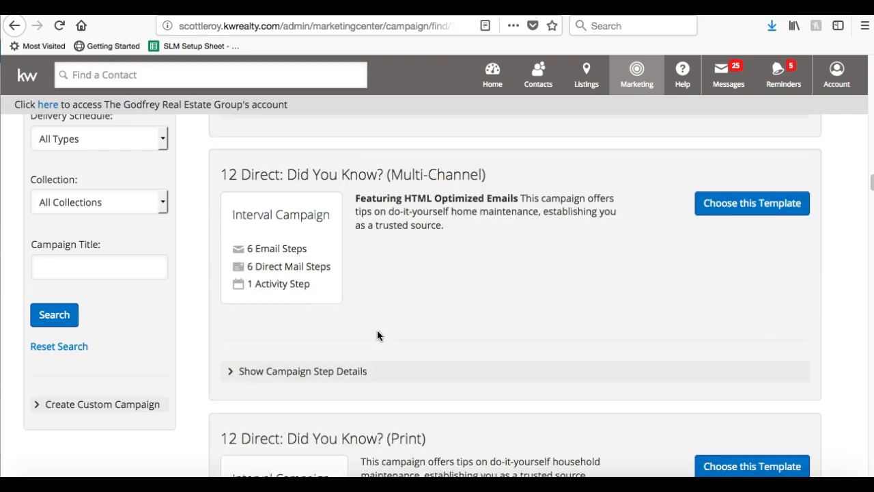
Show and look over the campaign steps of the Did You Know? (Multi-Channel) template.
left_click(318, 363)
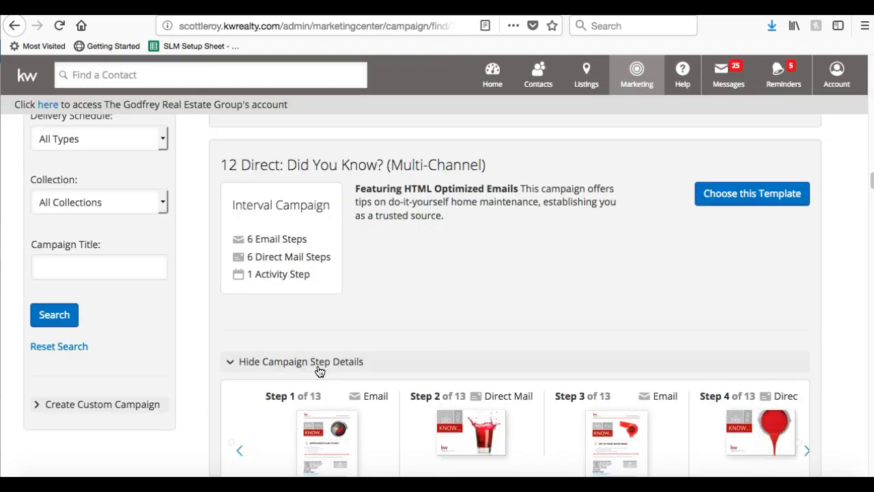
scroll(319, 368, "down", 1)
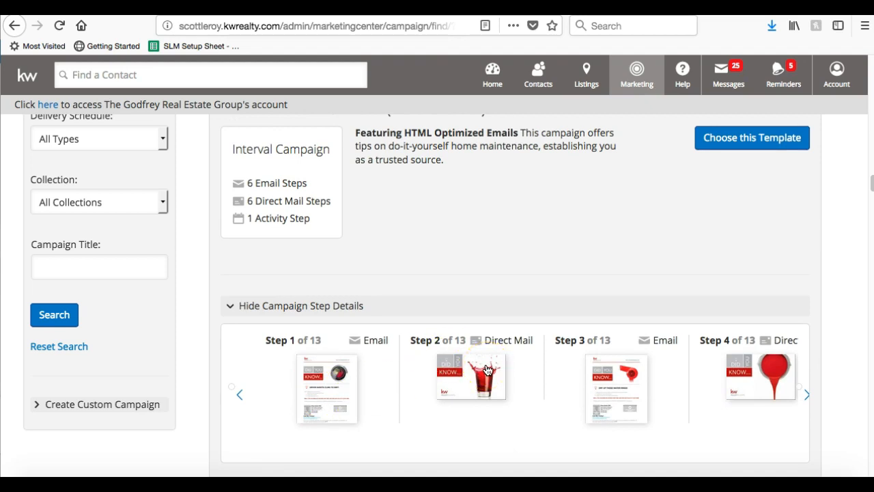
scroll(732, 333, "down", 3)
scroll(733, 335, "down", 1)
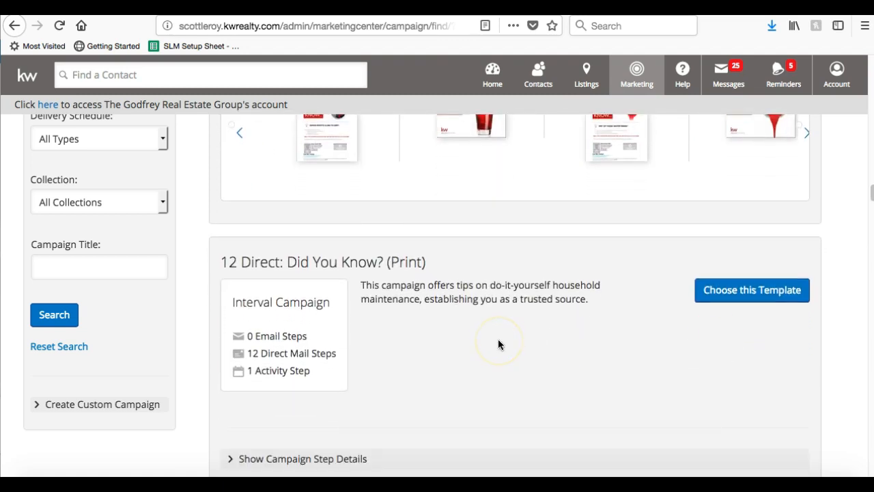
scroll(498, 340, "up", 8)
scroll(498, 344, "up", 3)
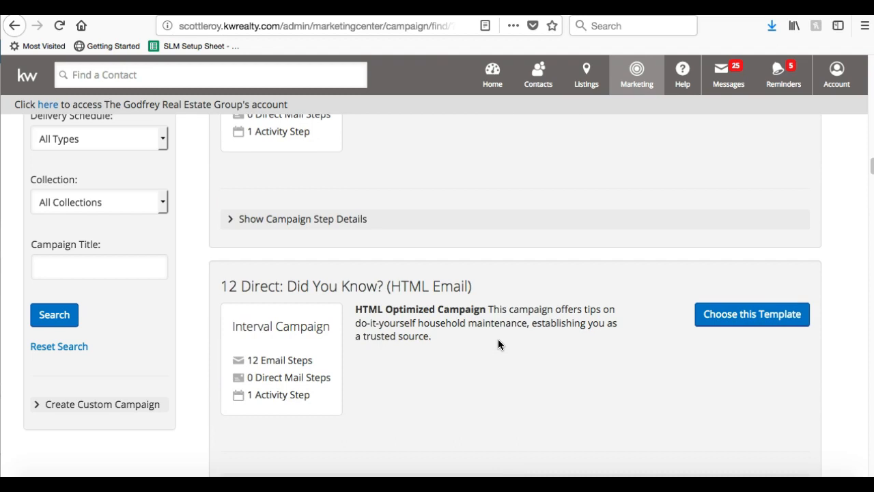
scroll(511, 292, "down", 5)
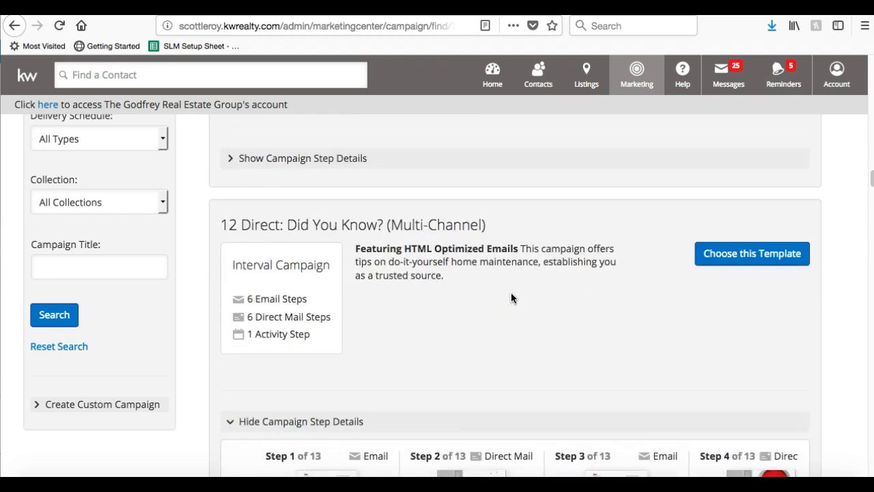
scroll(513, 297, "down", 1)
scroll(512, 298, "down", 5)
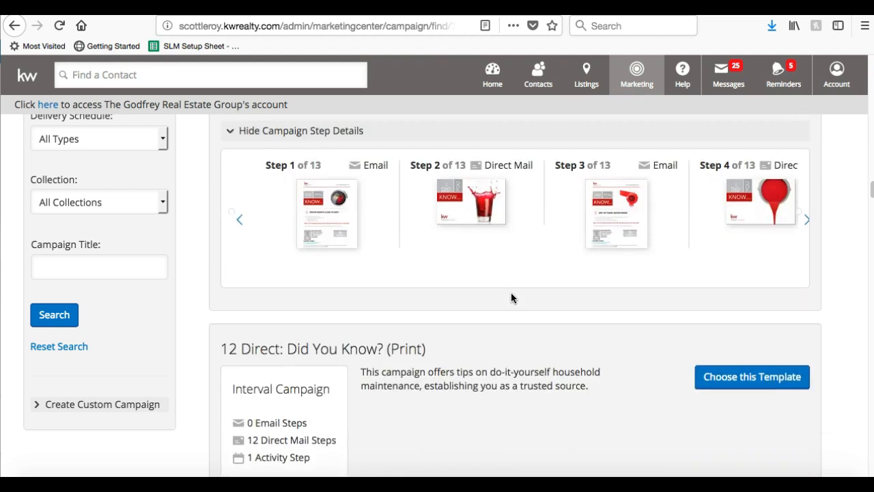
scroll(512, 297, "down", 1)
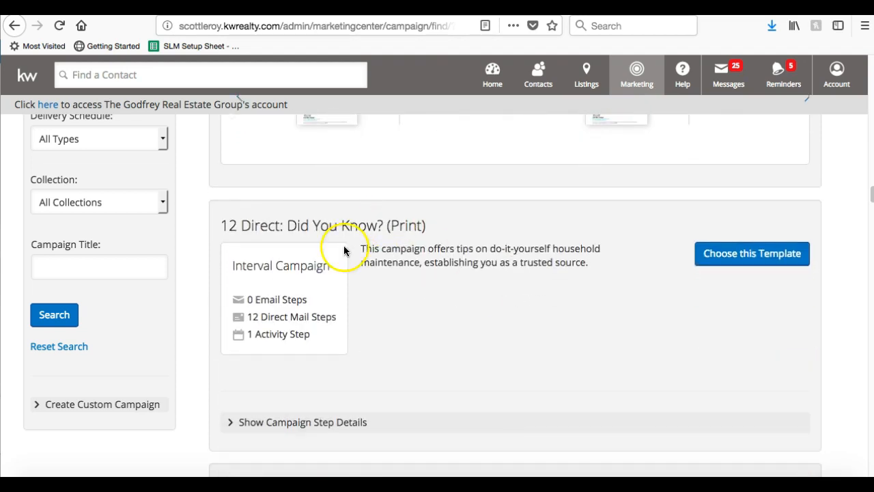
Show the 13 direct-mail steps of 12 Direct: Did You Know? (Print), then continue to the 8x8 Buyer templates.
left_click(362, 420)
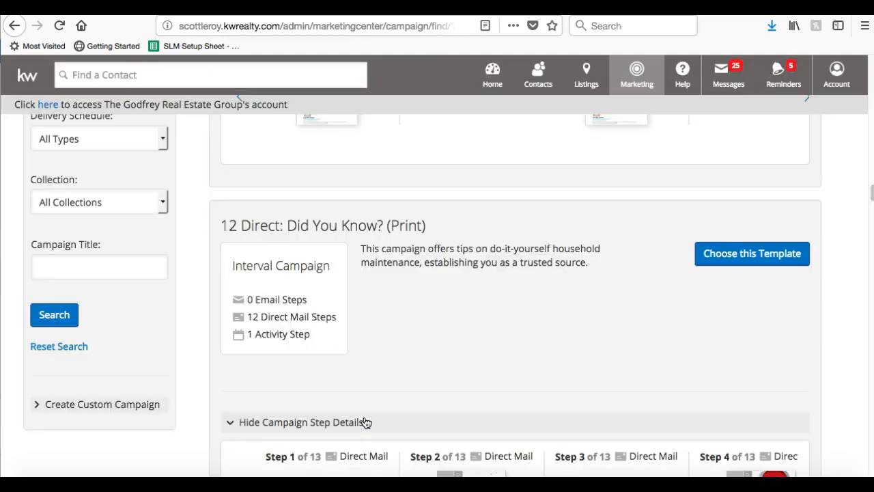
scroll(364, 421, "down", 4)
scroll(366, 423, "down", 6)
scroll(366, 423, "down", 8)
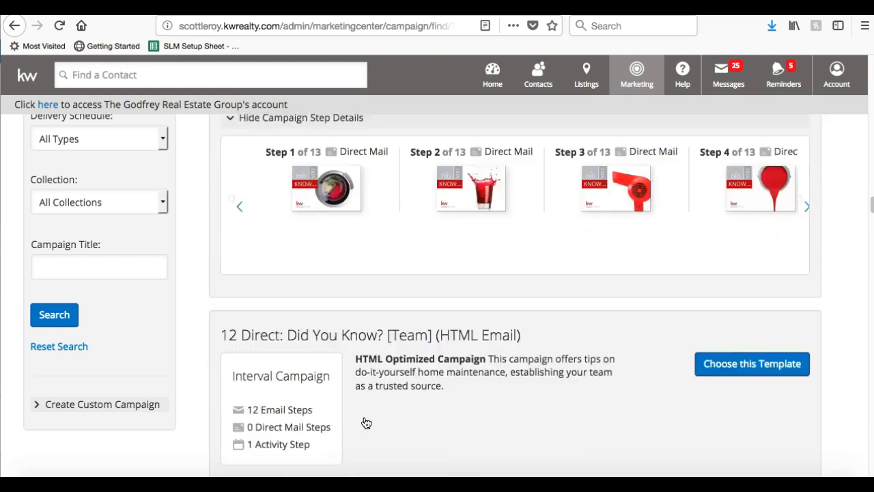
scroll(366, 423, "down", 14)
scroll(366, 423, "down", 20)
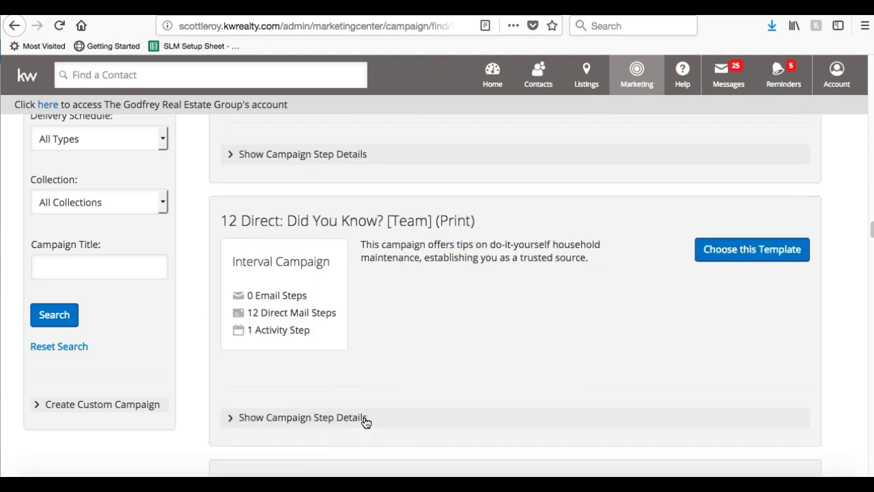
scroll(366, 423, "down", 20)
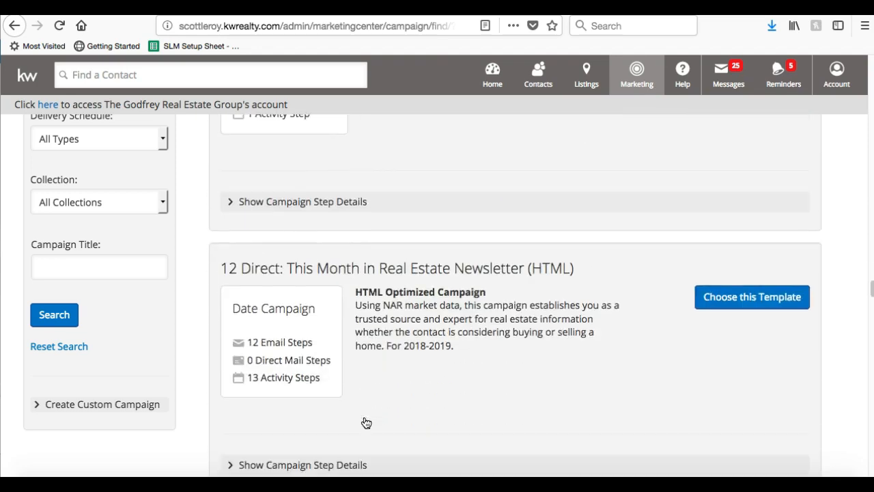
scroll(366, 423, "down", 5)
scroll(366, 423, "up", 13)
scroll(366, 423, "down", 15)
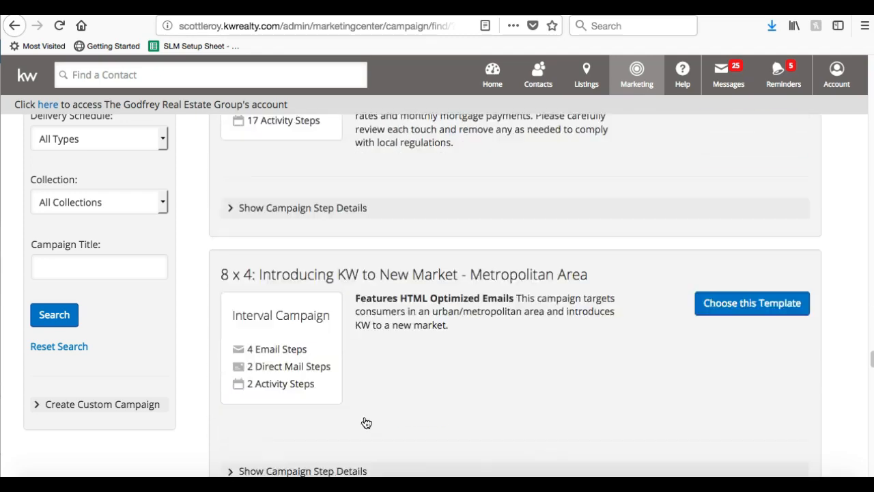
scroll(366, 423, "up", 4)
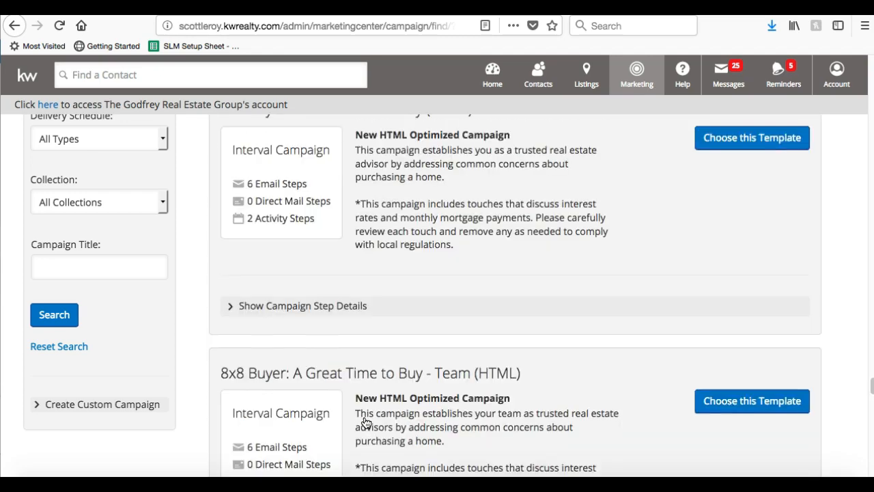
scroll(366, 423, "down", 1)
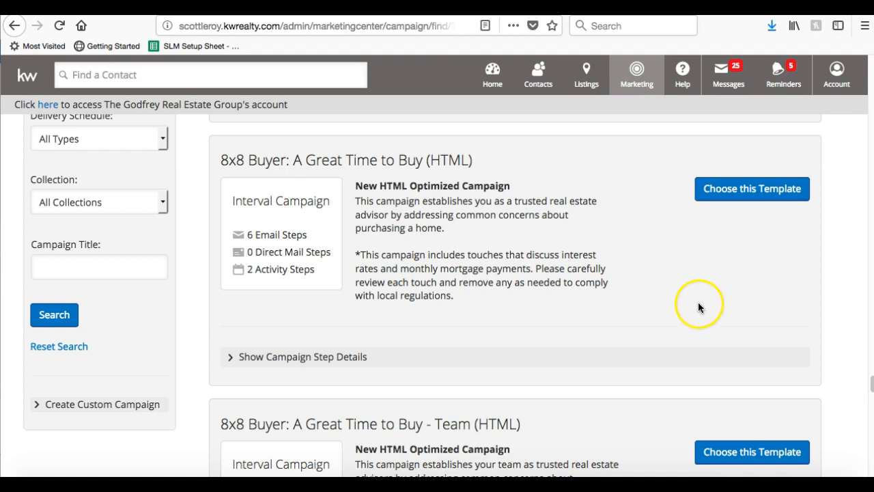
scroll(688, 284, "down", 1)
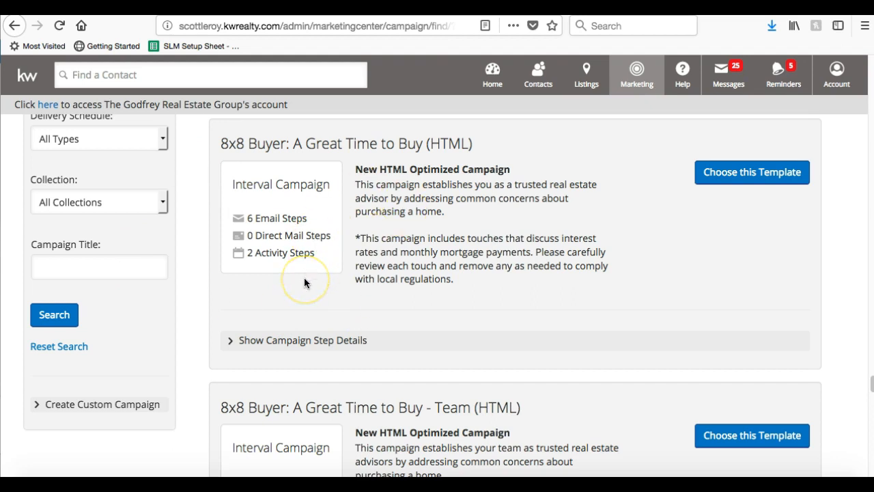
Scroll down the template catalog to Birthday Greetings (HTML).
scroll(406, 273, "down", 8)
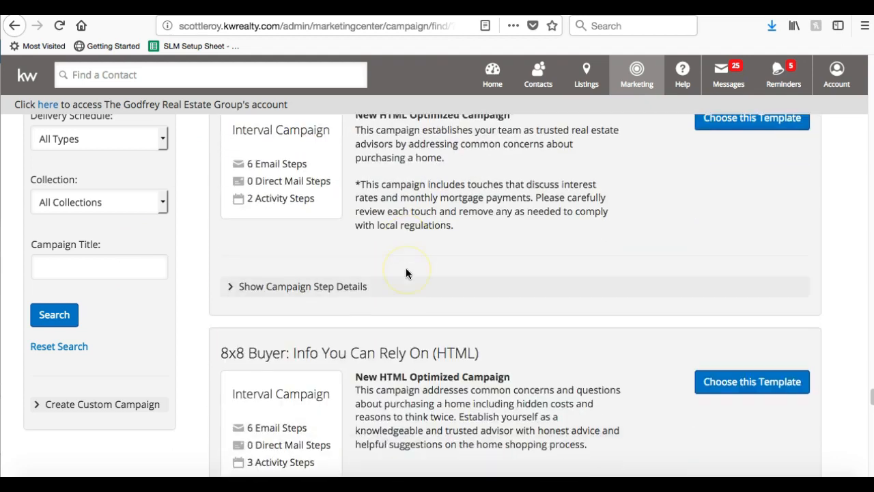
scroll(406, 273, "down", 15)
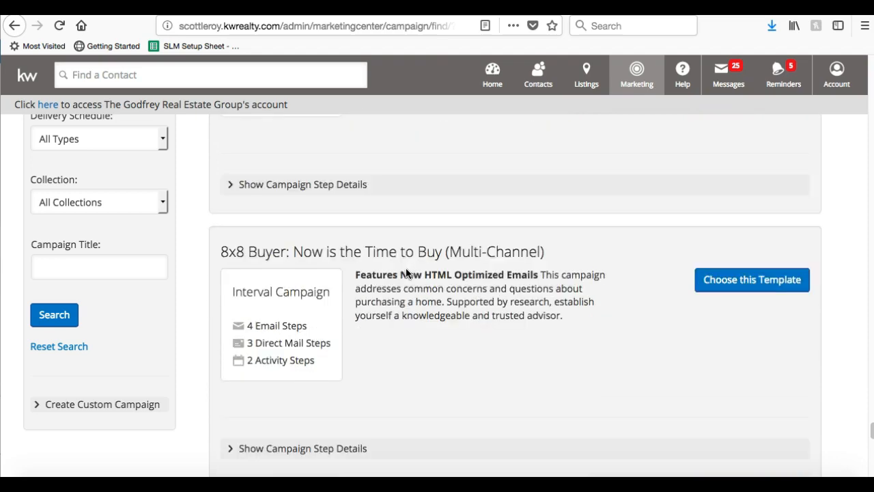
scroll(405, 273, "down", 8)
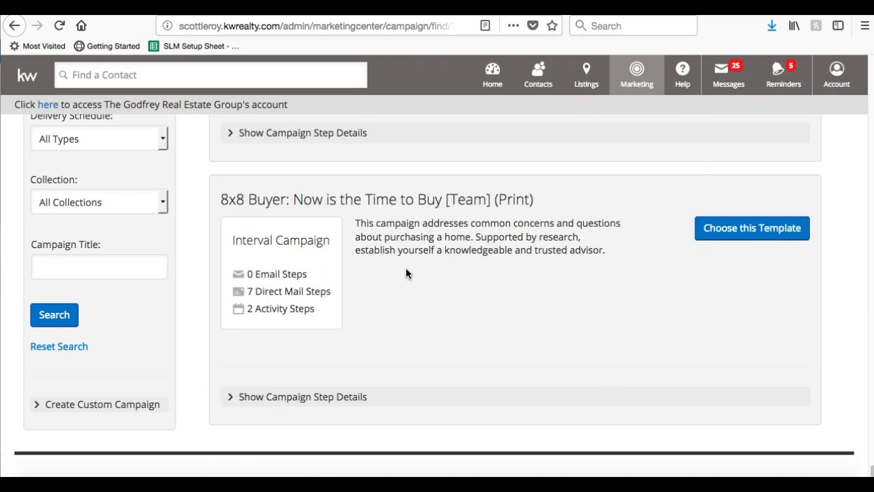
scroll(406, 273, "down", 15)
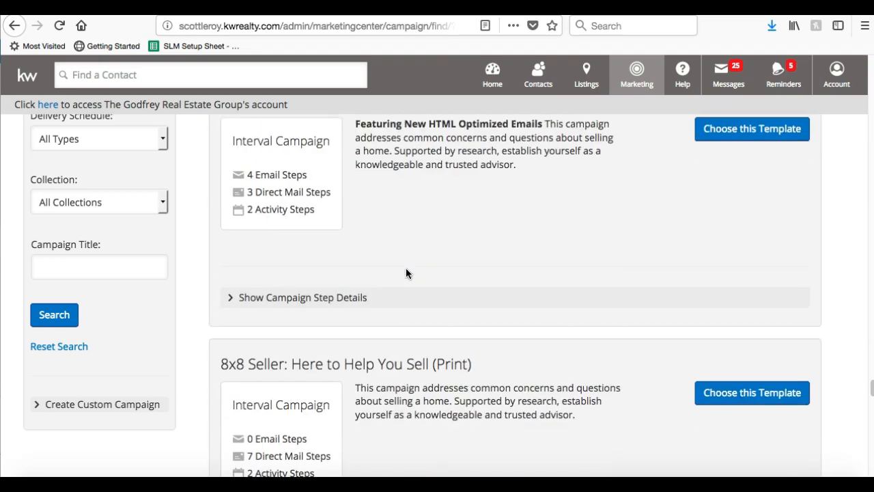
scroll(406, 273, "down", 15)
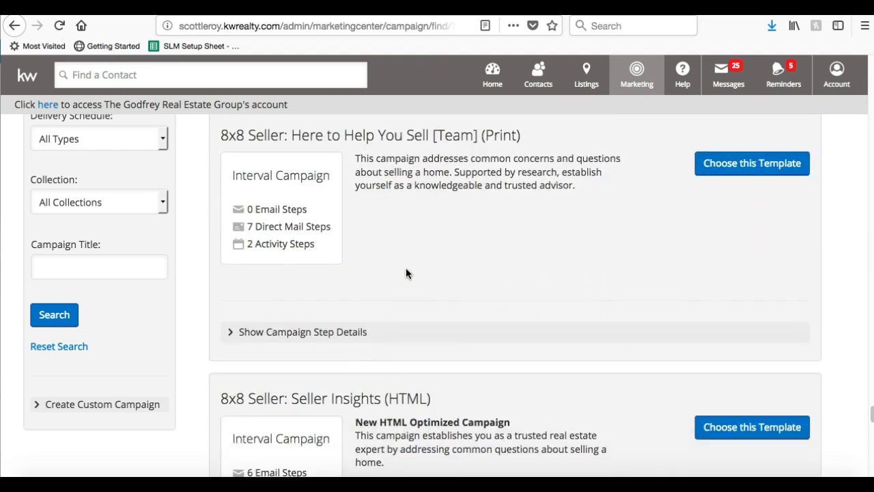
scroll(406, 273, "down", 15)
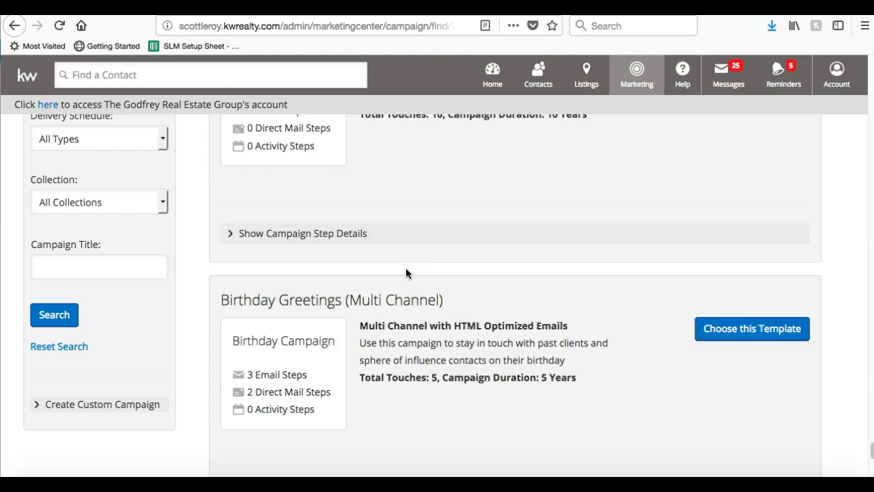
scroll(406, 272, "up", 3)
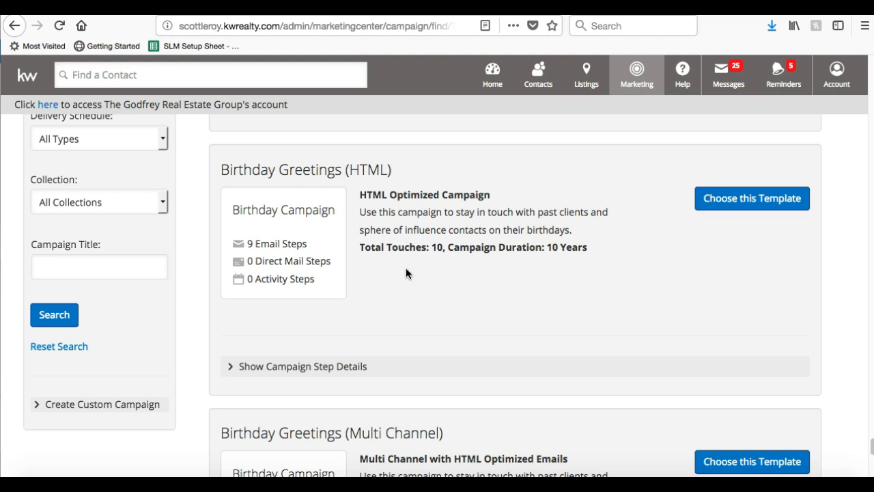
Expand Birthday Greetings (HTML) steps and preview, then close, its first Happy Birthday email.
left_click(328, 367)
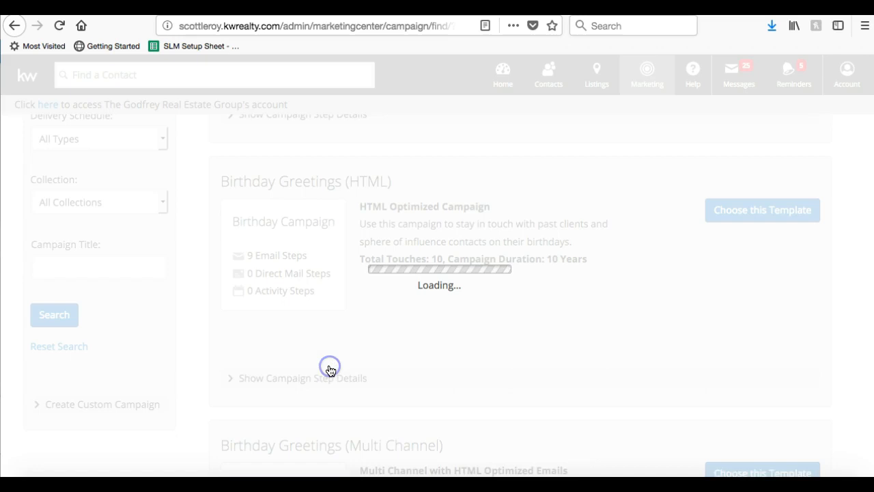
scroll(355, 171, "down", 2)
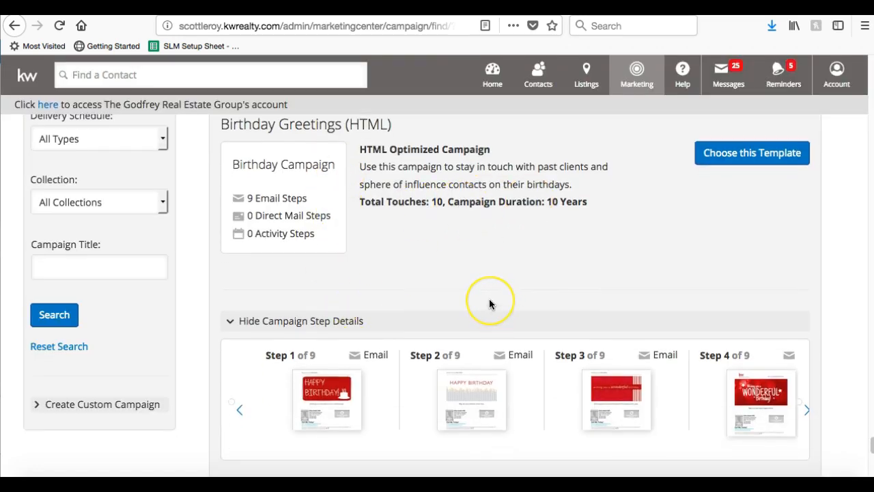
scroll(489, 303, "down", 2)
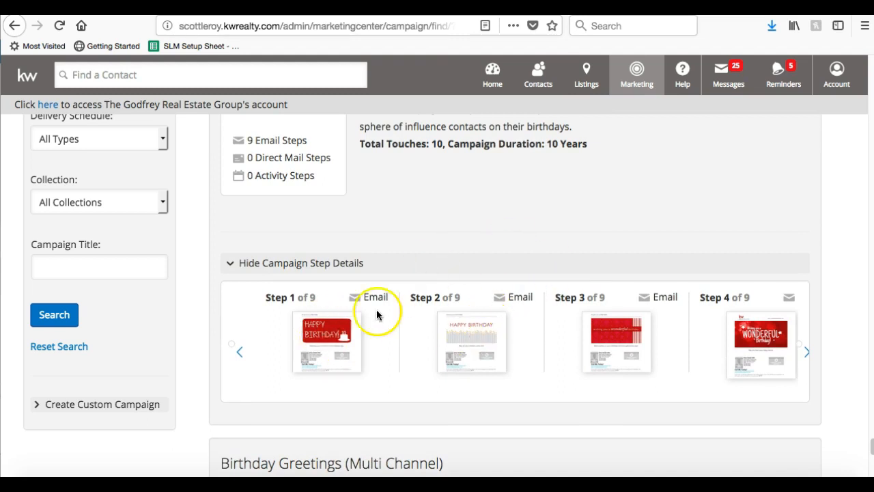
left_click(322, 329)
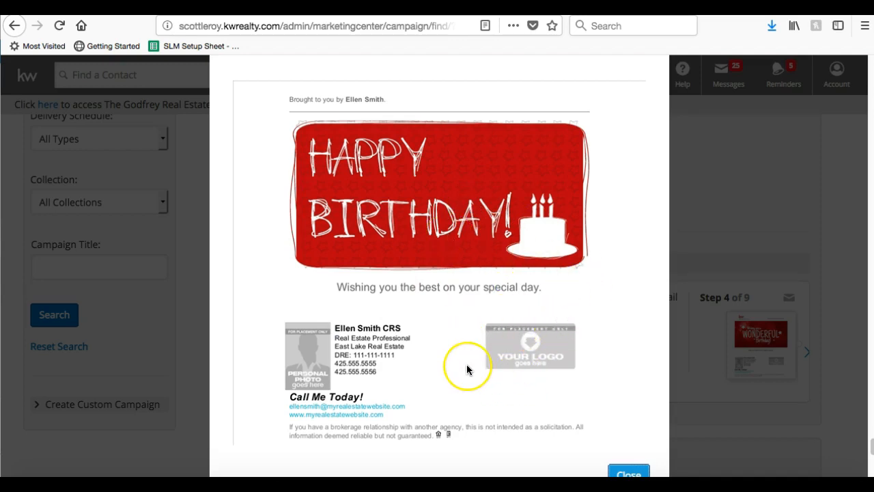
scroll(467, 367, "down", 2)
left_click(623, 434)
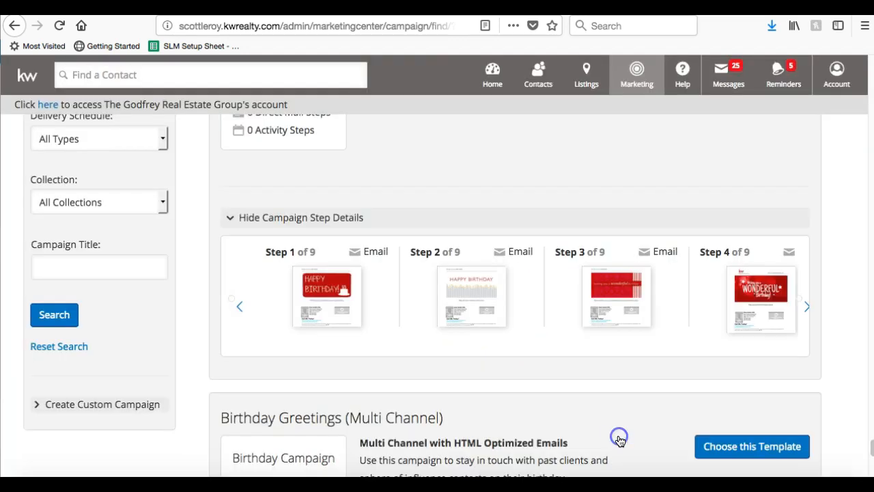
Scroll down to the Purchase Anniversary (HTML) template.
scroll(620, 441, "down", 10)
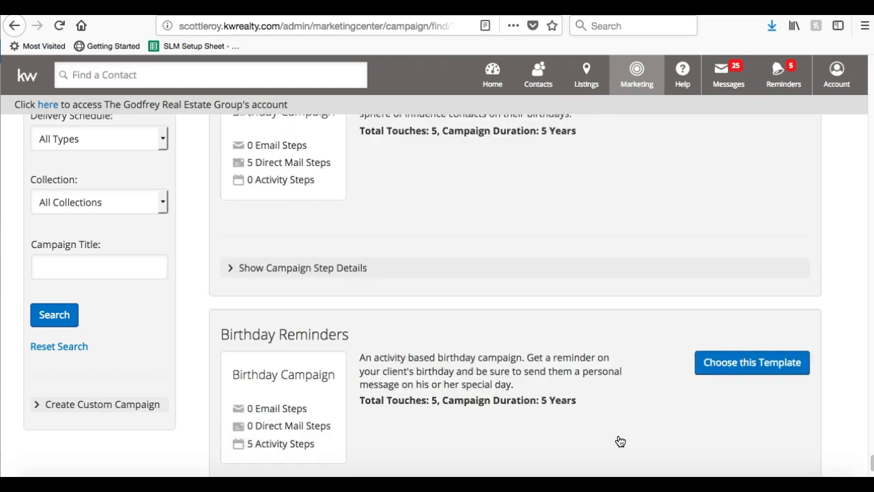
scroll(620, 440, "down", 5)
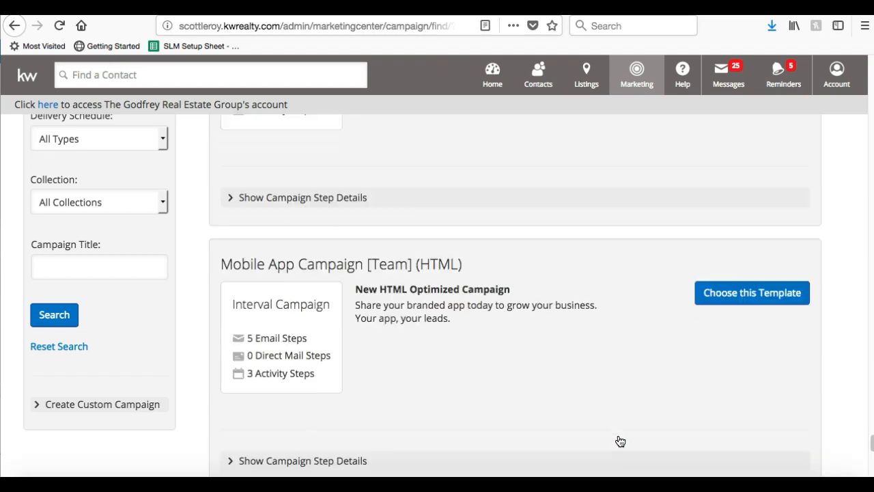
scroll(620, 441, "up", 2)
scroll(620, 441, "down", 10)
scroll(620, 441, "up", 2)
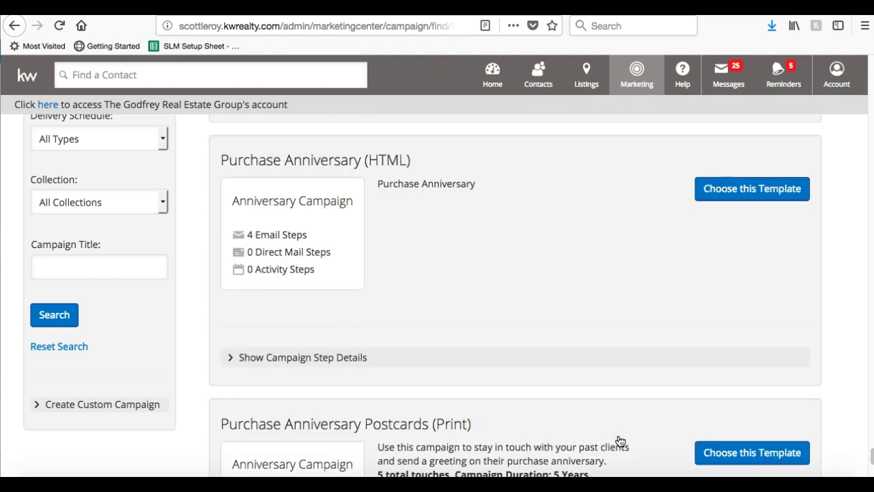
Expand Purchase Anniversary (HTML) steps and preview, then close, its first Happy Anniversary email.
left_click(458, 359)
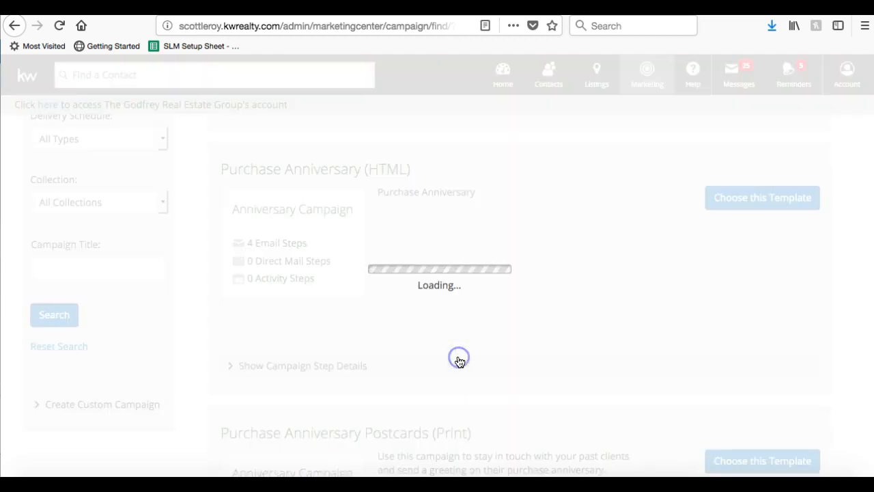
scroll(459, 362, "down", 2)
left_click(338, 357)
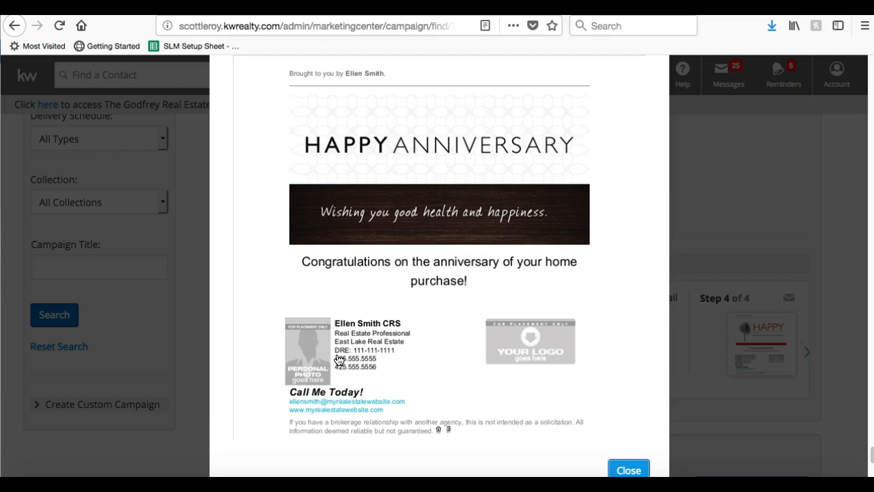
scroll(339, 360, "up", 2)
left_click(632, 162)
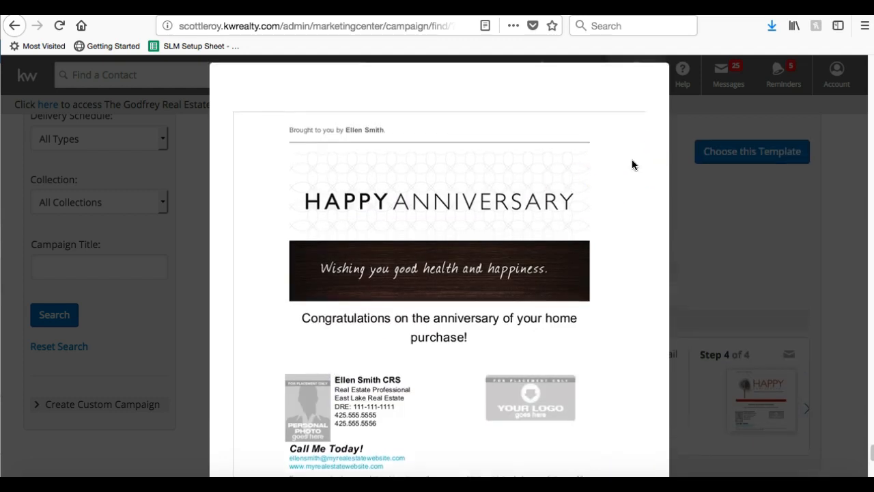
scroll(631, 165, "down", 4)
scroll(632, 165, "up", 3)
left_click(638, 265)
scroll(639, 266, "down", 2)
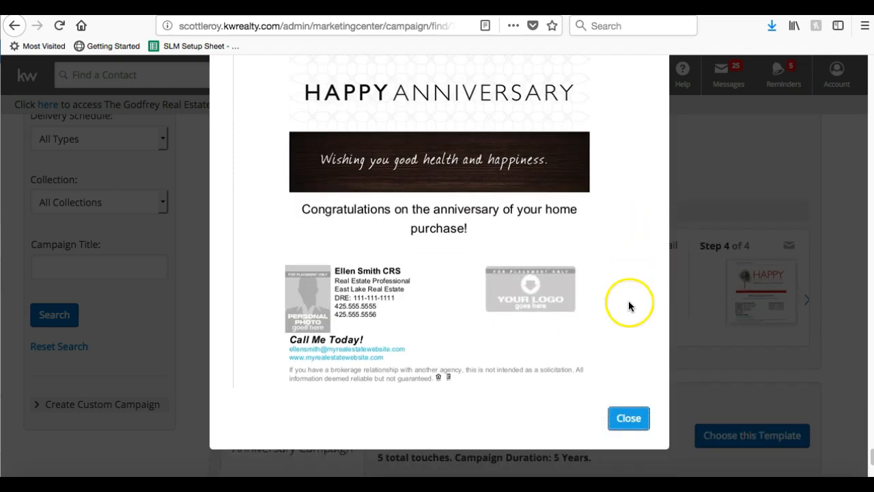
left_click(621, 420)
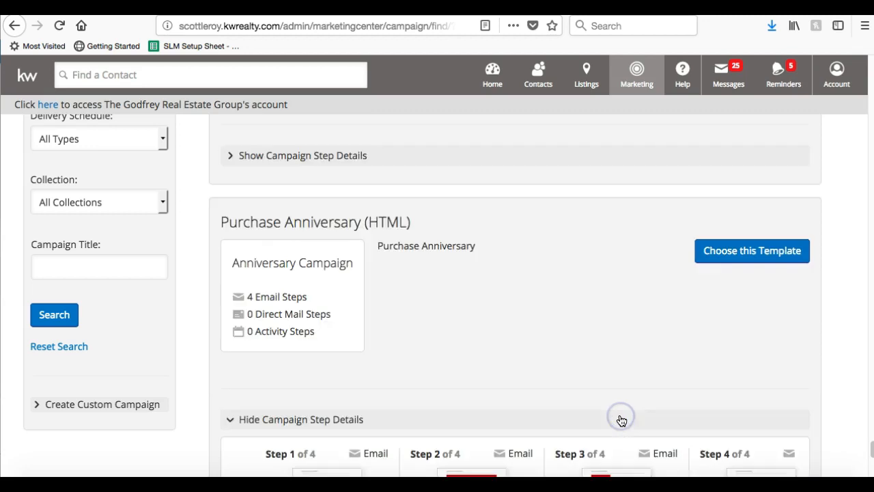
Scroll down the template list to Mobile App Campaign (HTML).
scroll(621, 421, "down", 10)
scroll(622, 421, "down", 5)
left_click(478, 449)
Expand Mobile App Campaign steps and preview, then close, its first email.
left_click(342, 432)
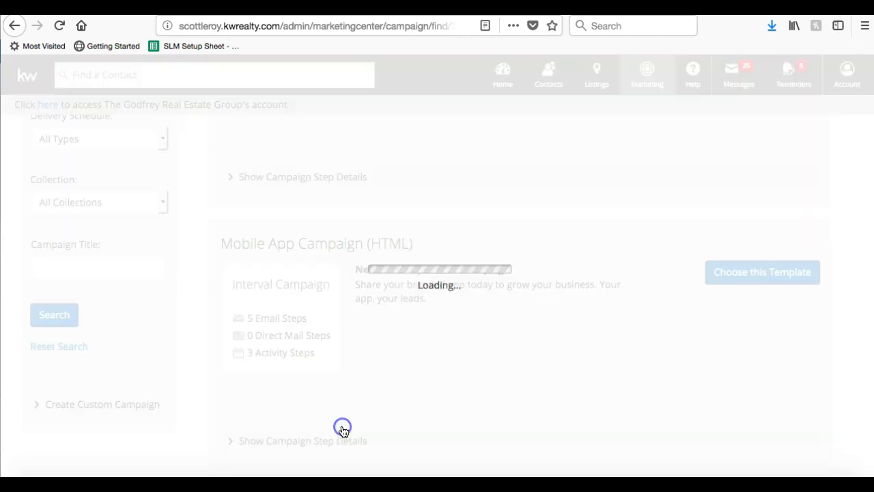
scroll(343, 431, "down", 5)
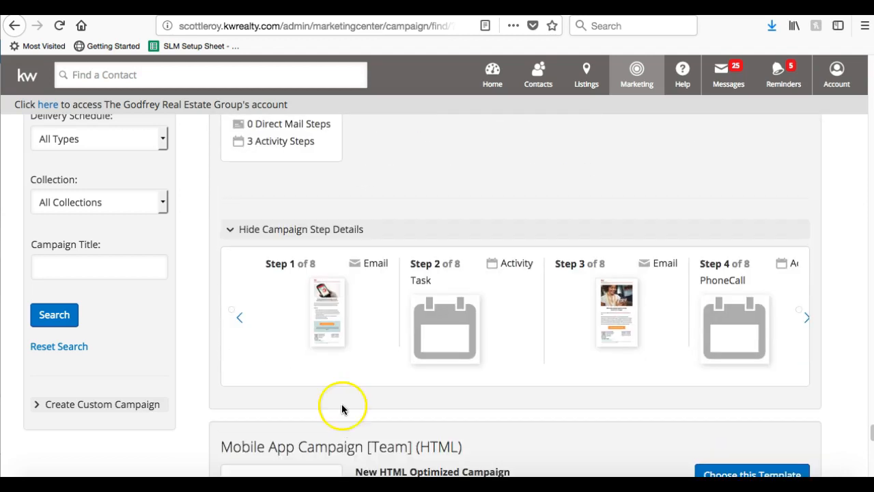
left_click(332, 303)
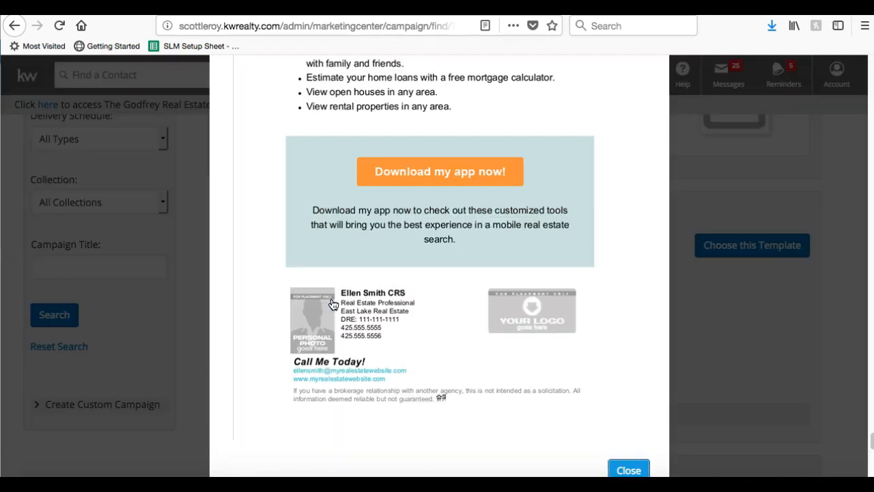
scroll(332, 301, "up", 10)
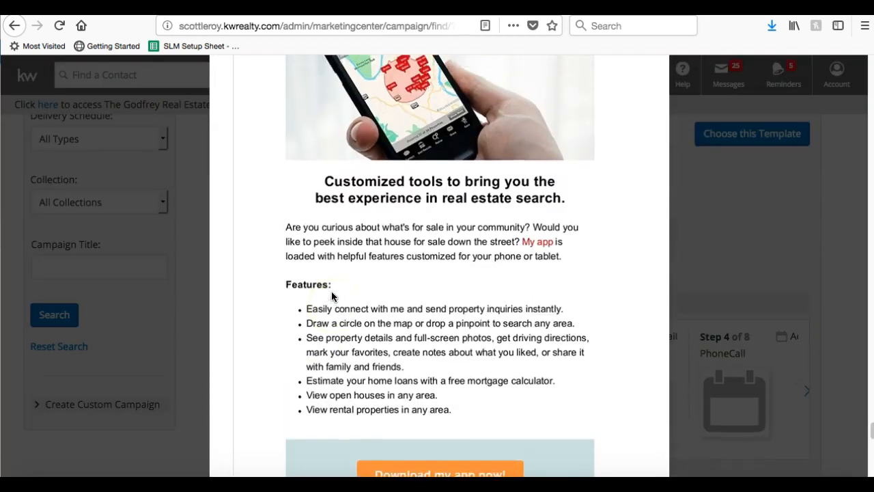
scroll(333, 296, "down", 3)
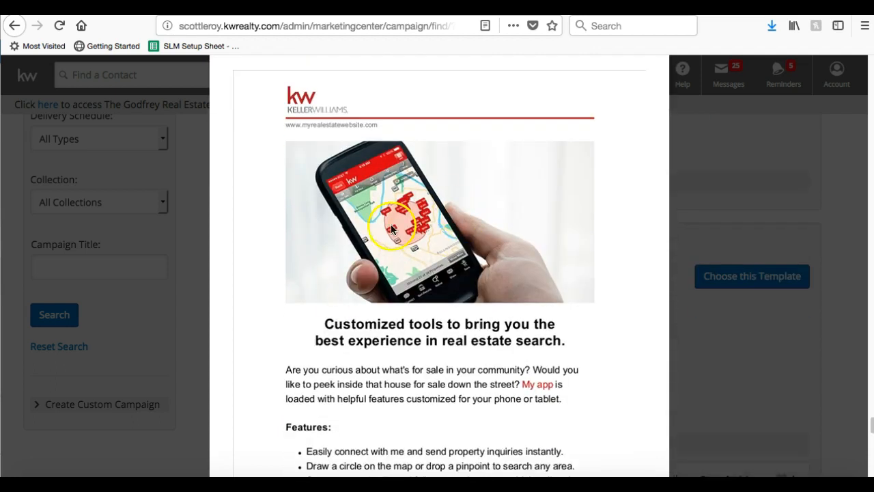
scroll(444, 319, "down", 1)
scroll(445, 318, "down", 5)
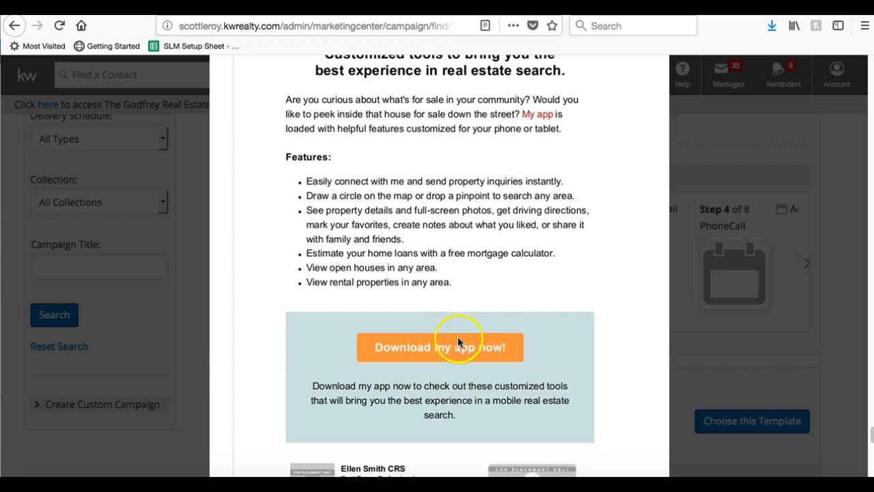
scroll(458, 345, "down", 5)
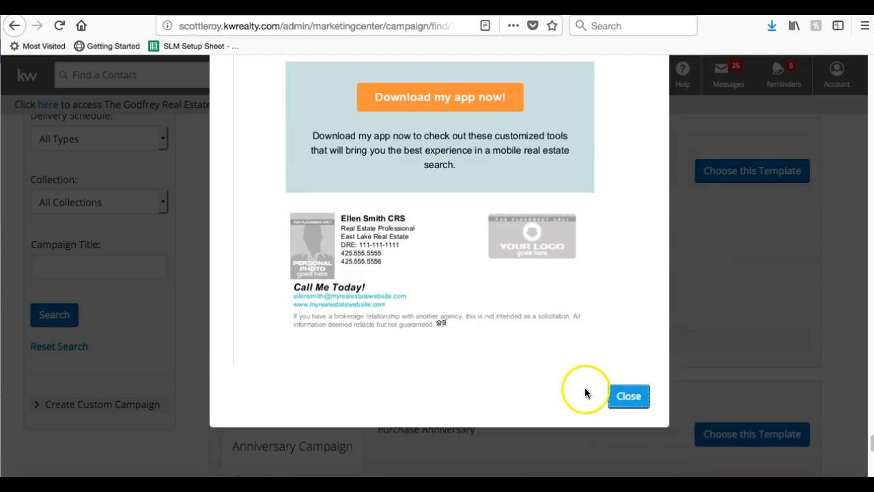
left_click(626, 396)
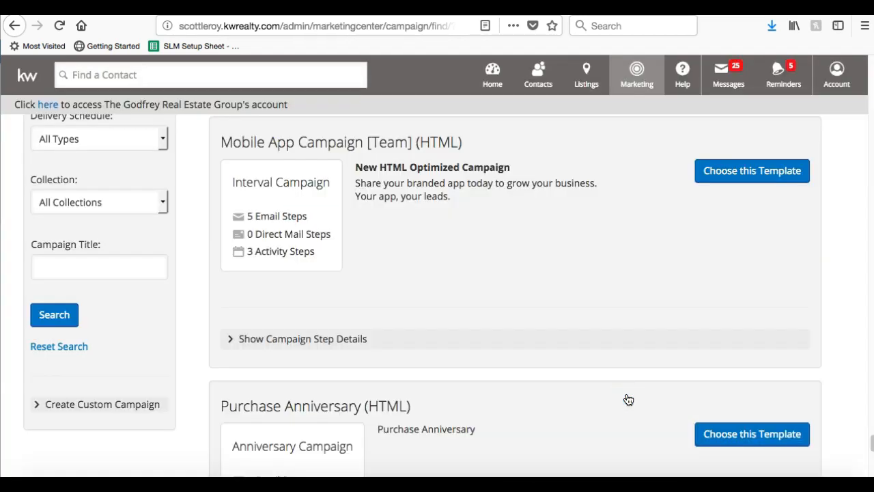
Back at the top, expand 33 Touch: By Your Side steps and page to Steps 5–8 of 47.
scroll(629, 383, "up", 9)
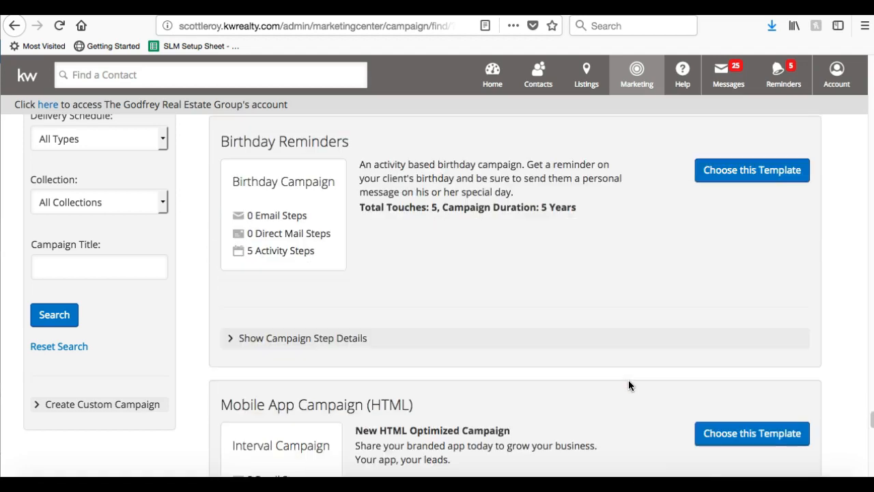
scroll(581, 374, "up", 15)
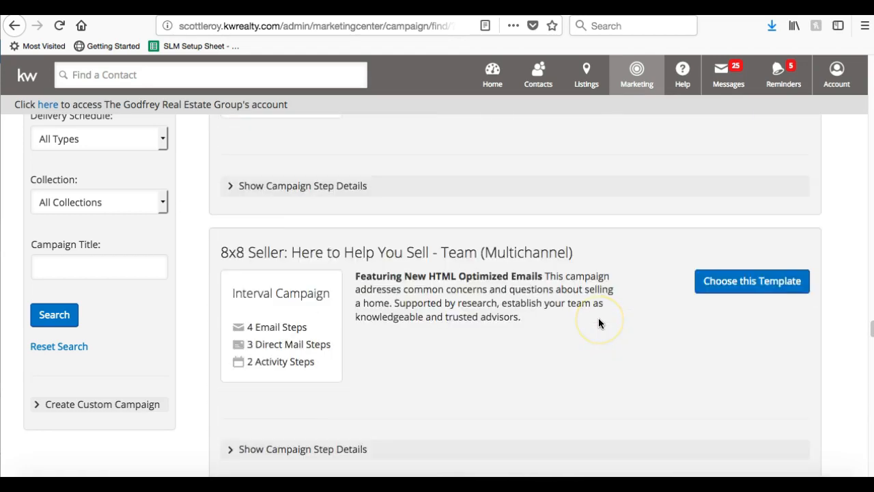
scroll(599, 318, "up", 15)
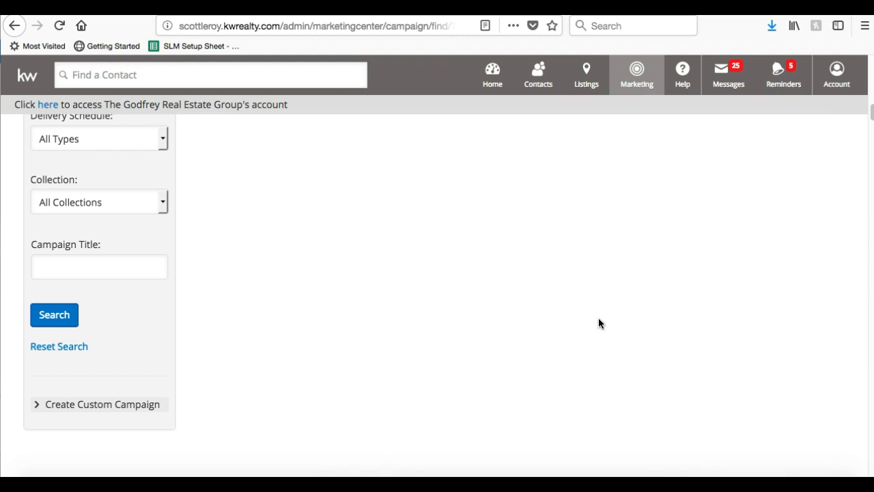
scroll(598, 317, "up", 3)
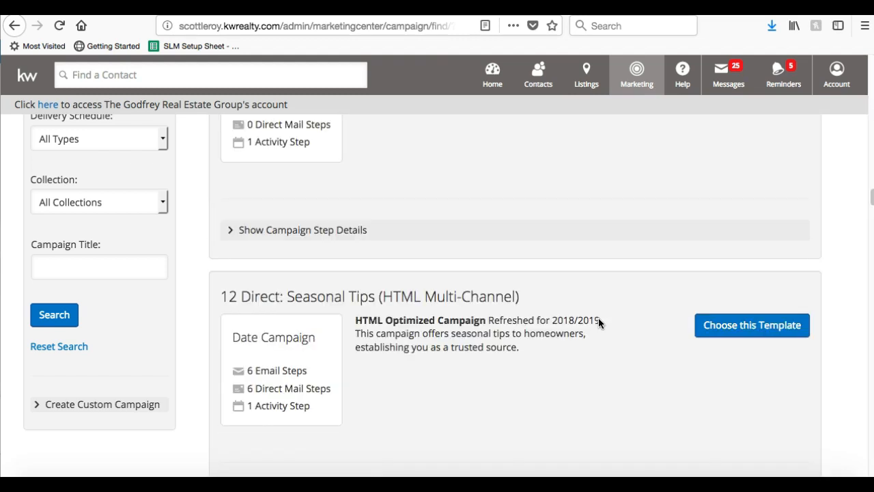
scroll(598, 321, "up", 10)
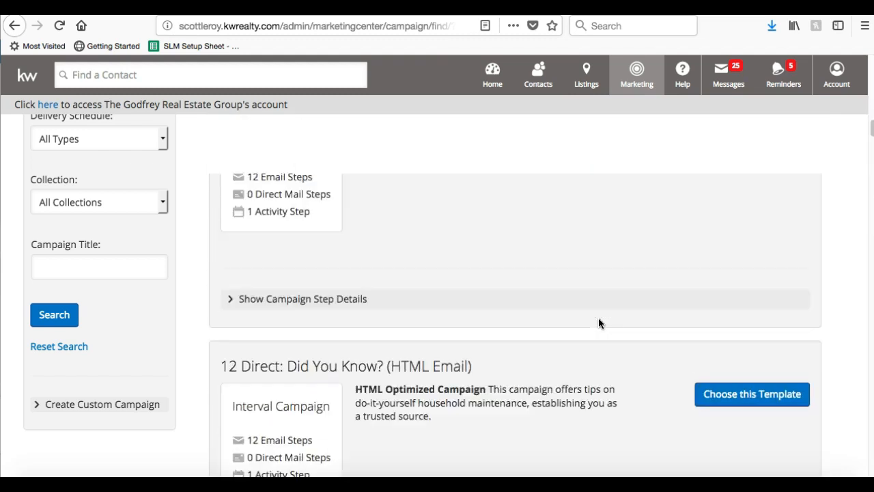
scroll(598, 323, "up", 3)
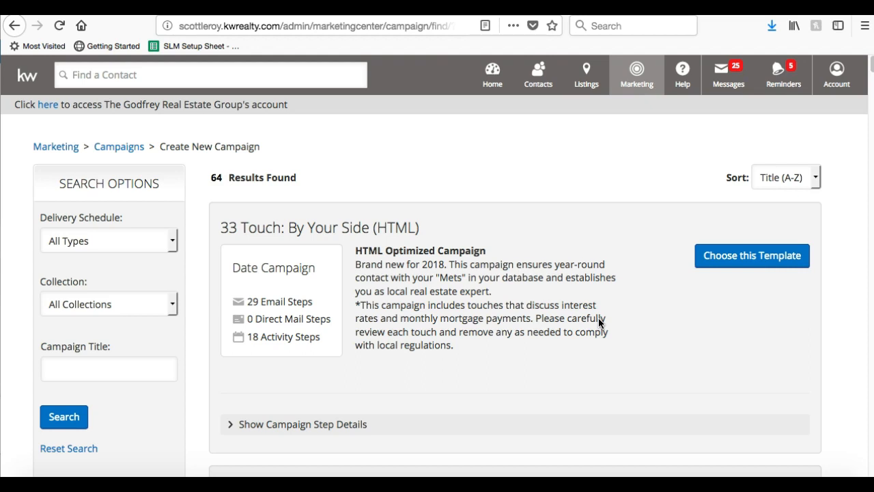
left_click(357, 427)
scroll(357, 433, "down", 2)
left_click(806, 386)
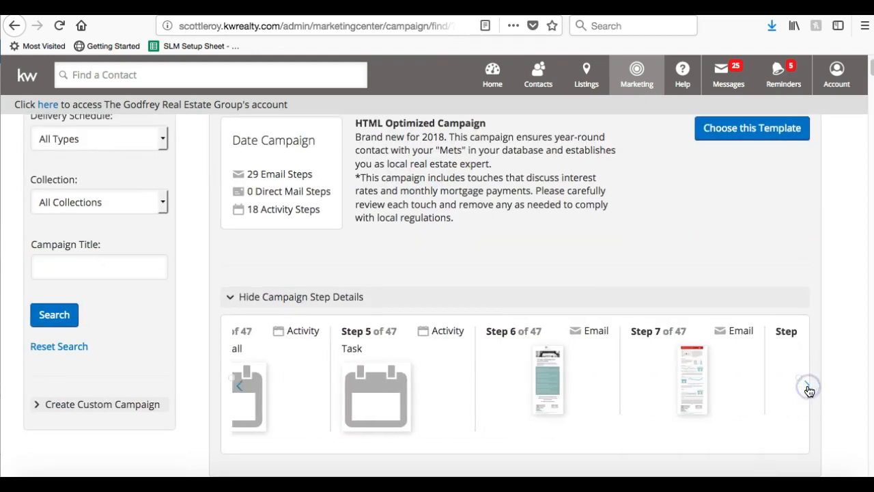
scroll(707, 242, "up", 2)
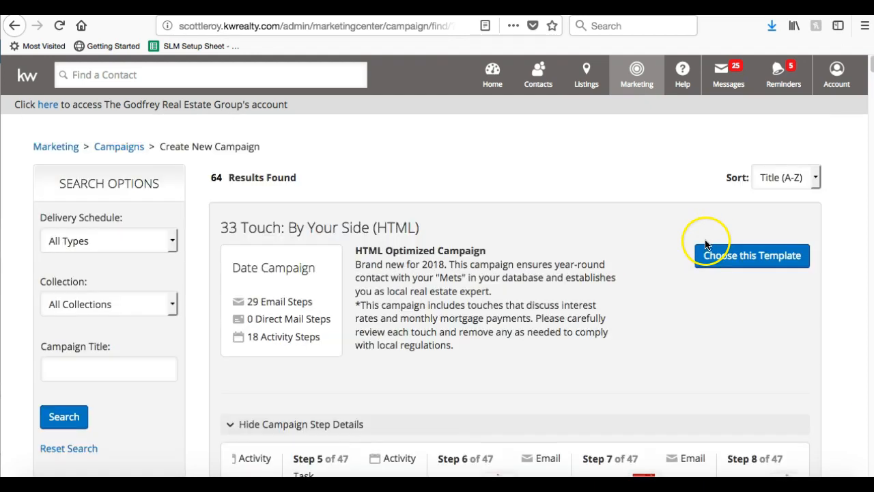
Create a campaign from the 33 Touch: By Your Side (HTML) template and collapse its step list.
left_click(743, 258)
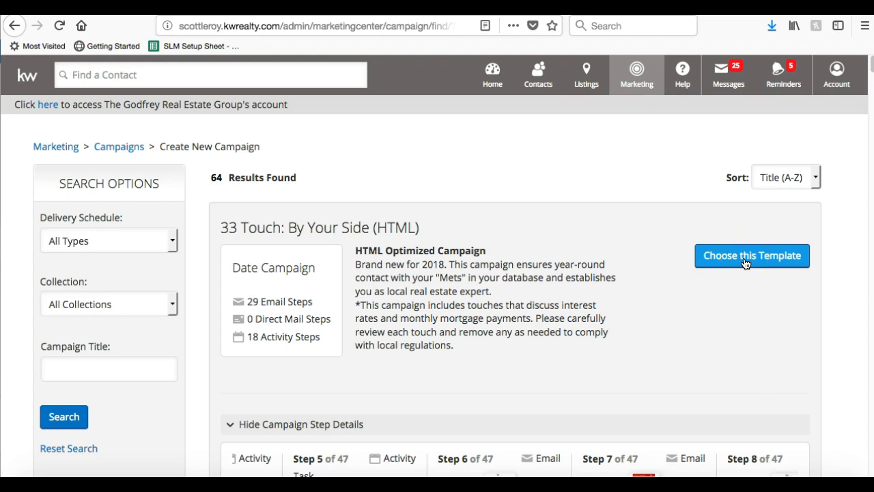
left_click(744, 261)
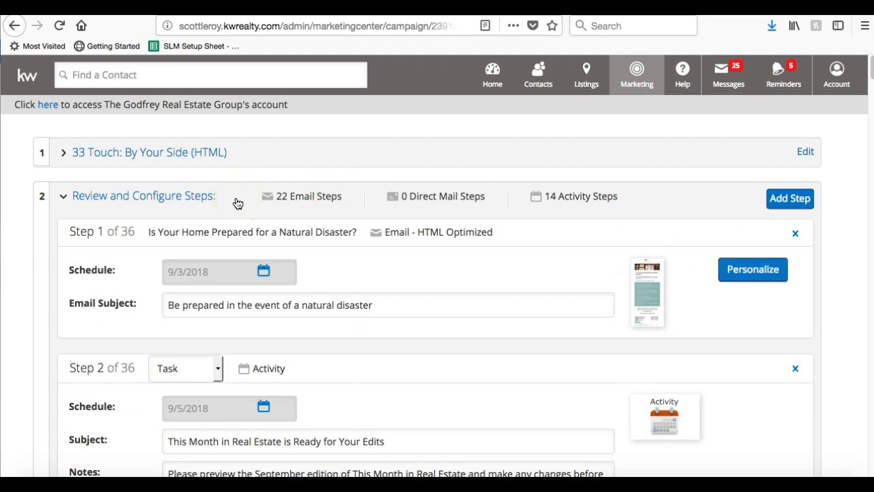
left_click(124, 198)
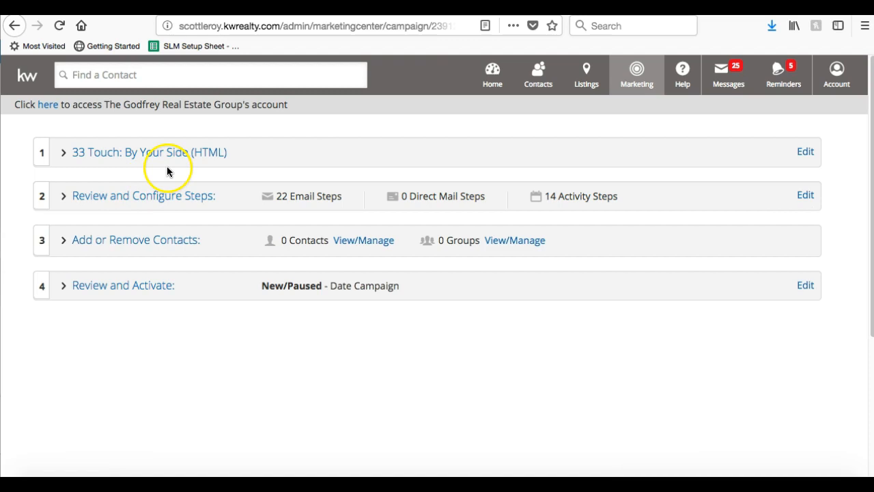
left_click(111, 153)
Append '- SOI' to make the name 33 Touch: By Your Side (HTML) - SOI, and save.
left_click(317, 203)
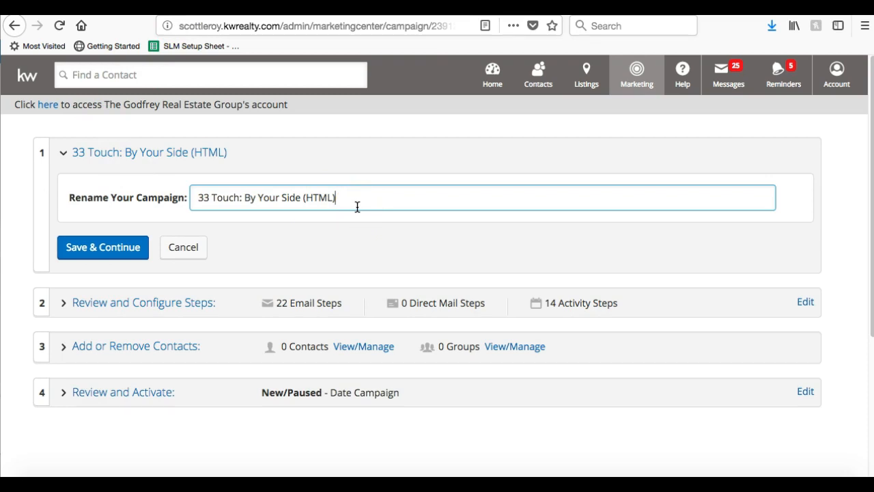
type("- SOI")
left_click(344, 197)
left_click(128, 245)
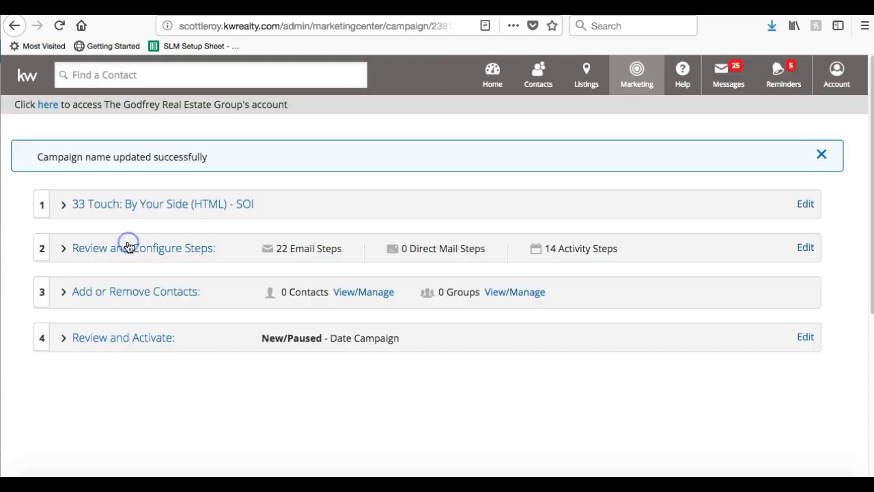
Expand Review and Configure Steps to show Step 1 of 36, emailing on 9/3/2018.
left_click(277, 281)
left_click(164, 203)
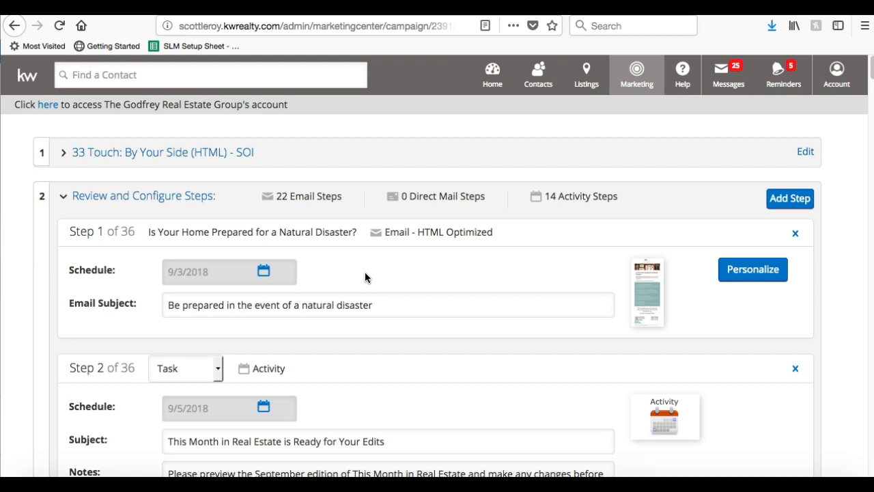
scroll(466, 261, "down", 1)
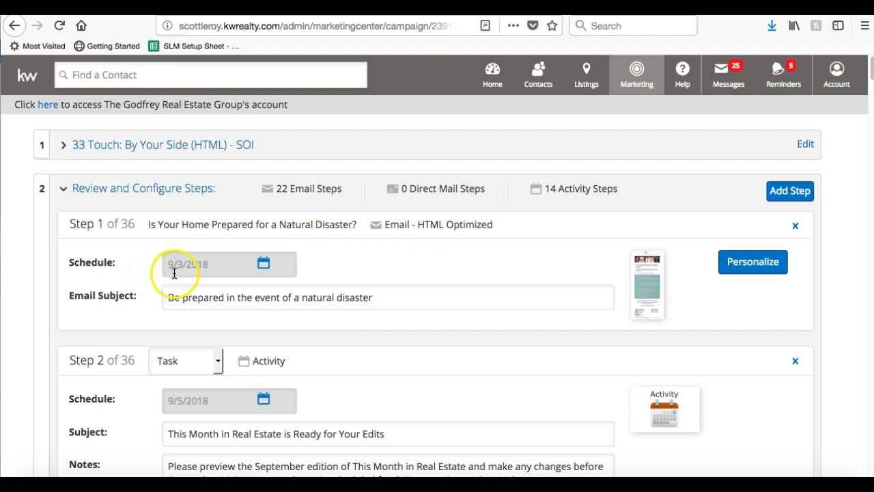
Add '!' so Step 1's subject reads 'Be prepared in the event of a natural disaster!'.
left_click(263, 265)
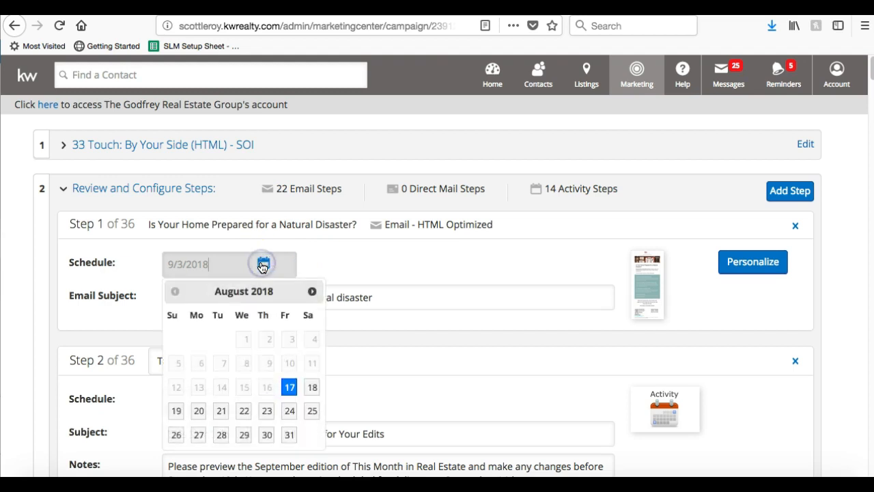
left_click(370, 274)
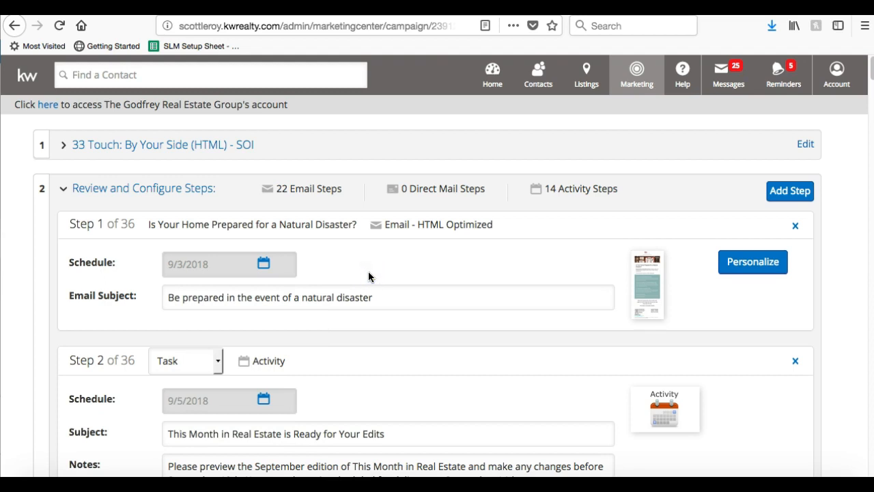
left_click(313, 299)
left_click(404, 309)
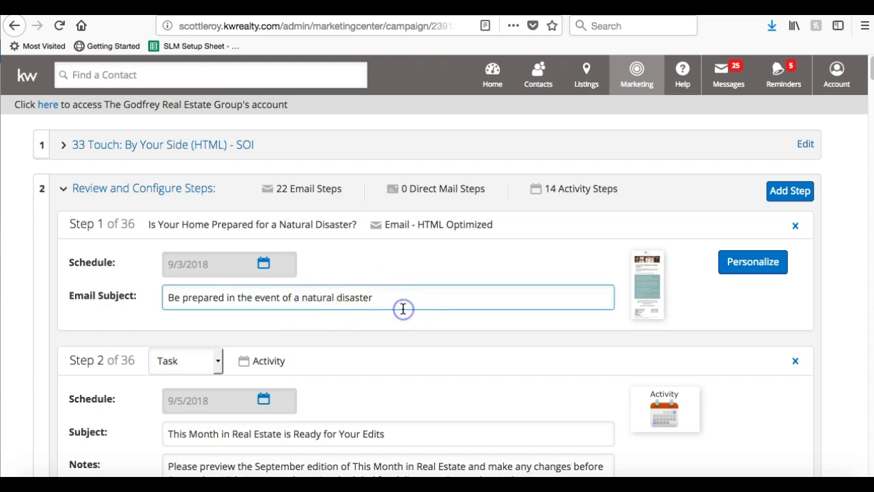
type("!")
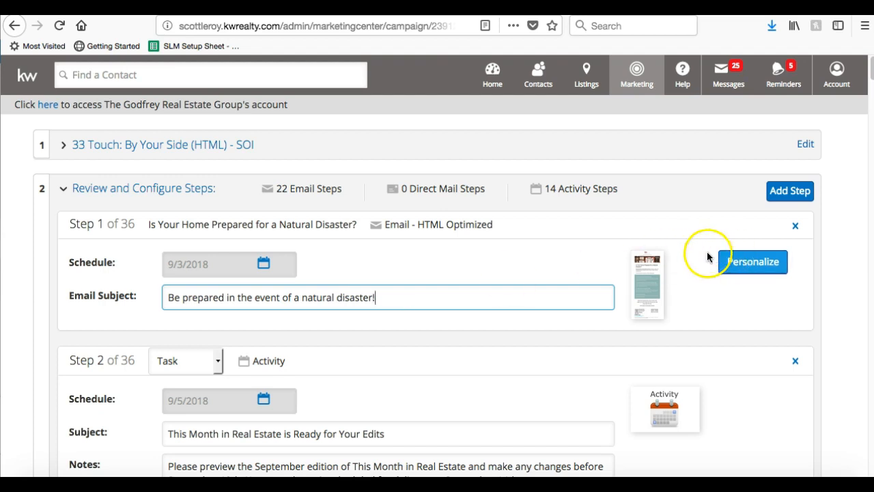
Preview the Step 1 natural disaster email, scroll through it, and close the preview.
left_click(650, 272)
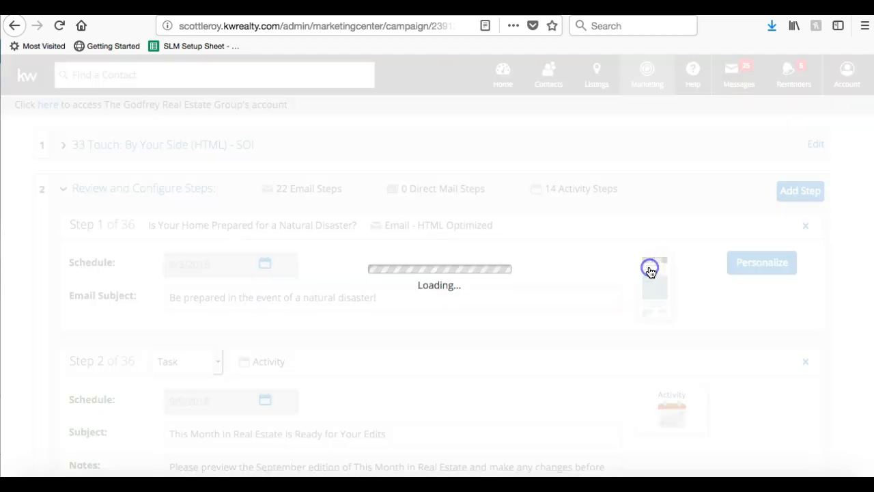
scroll(651, 272, "up", 8)
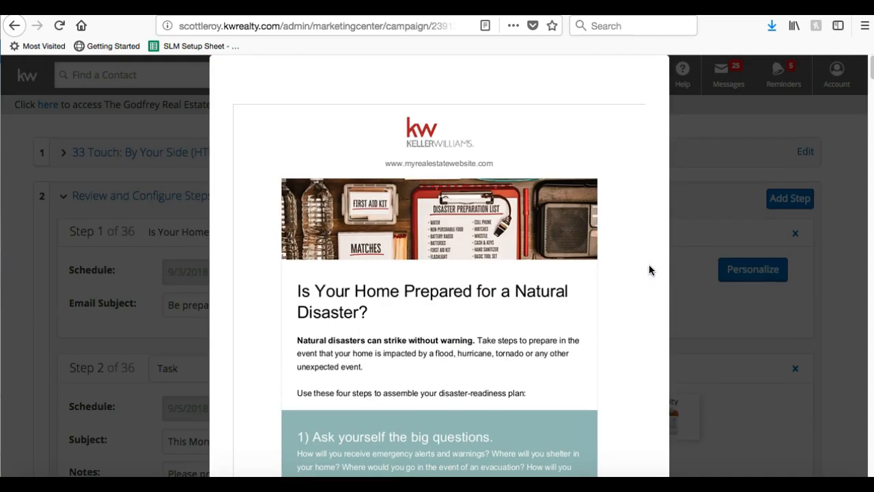
scroll(649, 269, "down", 10)
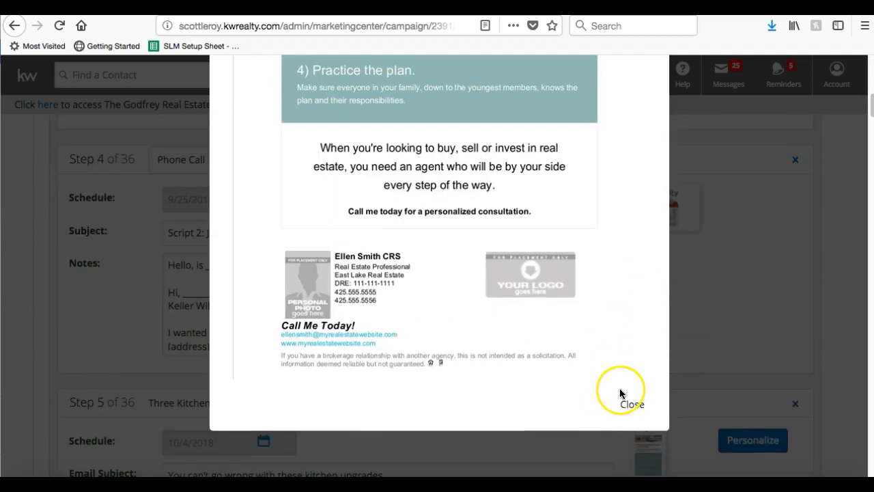
scroll(619, 390, "up", 10)
scroll(620, 391, "down", 10)
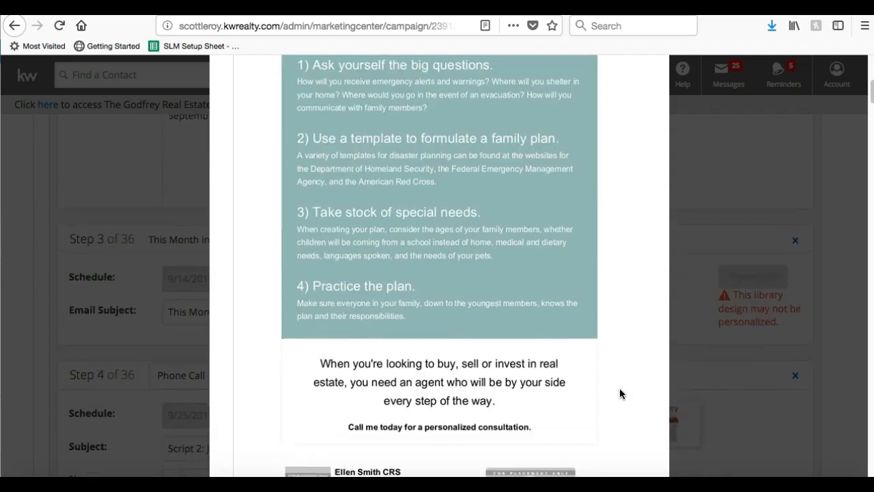
left_click(623, 394)
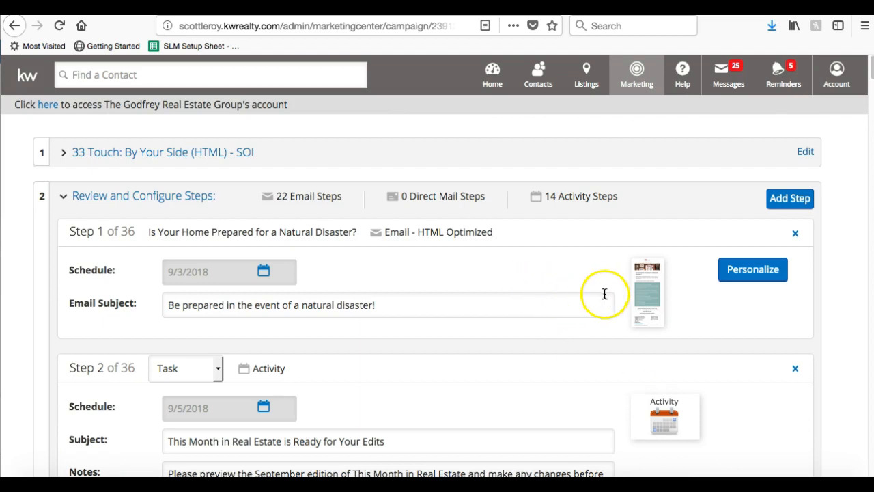
Personalize the Step 1 'Is Your Home Prepared for a Natural Disaster?' email and scroll to its signature.
left_click(754, 271)
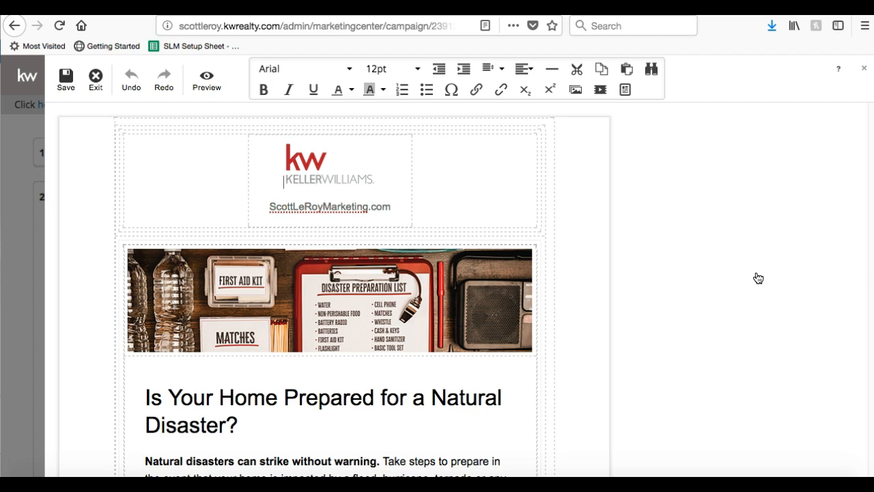
scroll(757, 278, "down", 10)
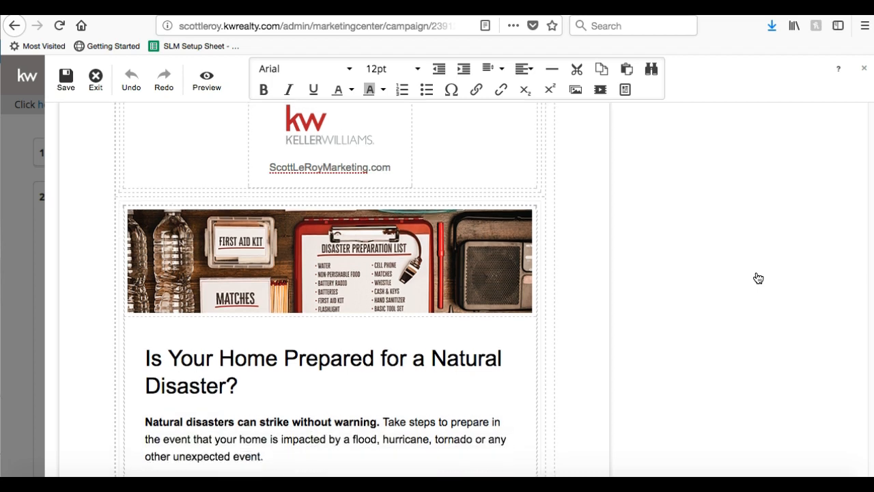
scroll(758, 278, "down", 12)
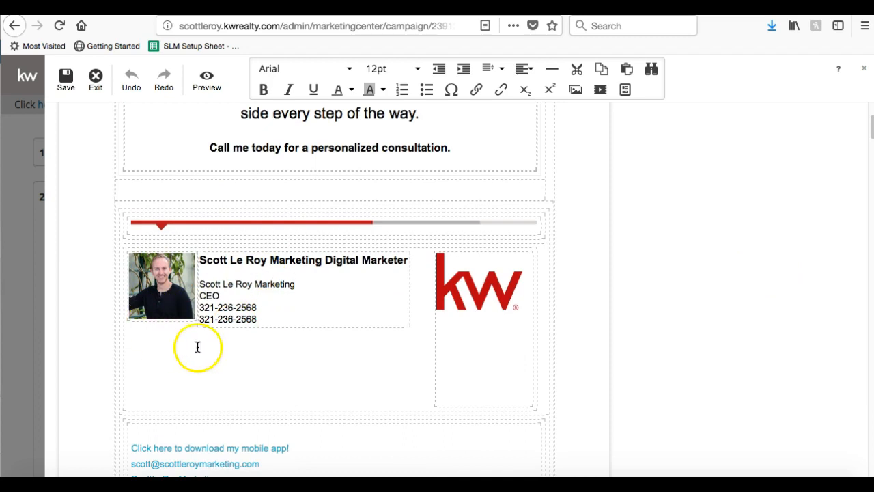
Select the KW logo in the email's signature block and look over the email.
left_click(500, 293)
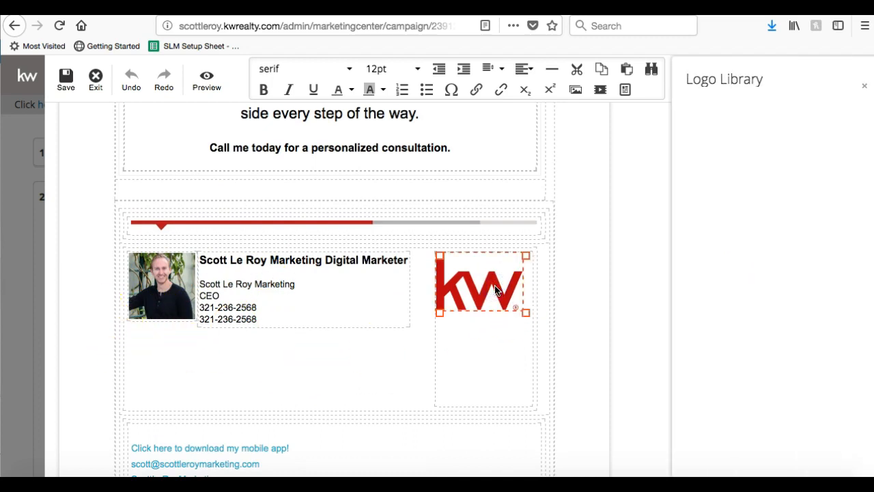
scroll(494, 287, "down", 2)
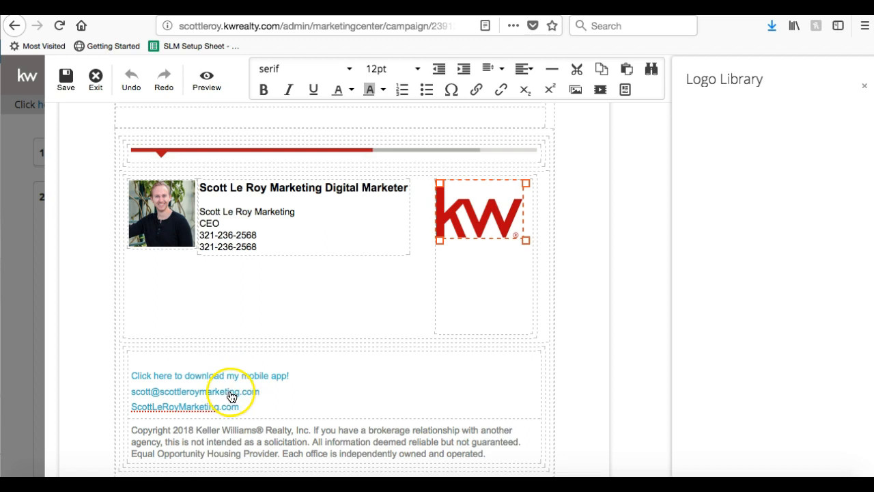
left_click(215, 413)
scroll(221, 412, "down", 10)
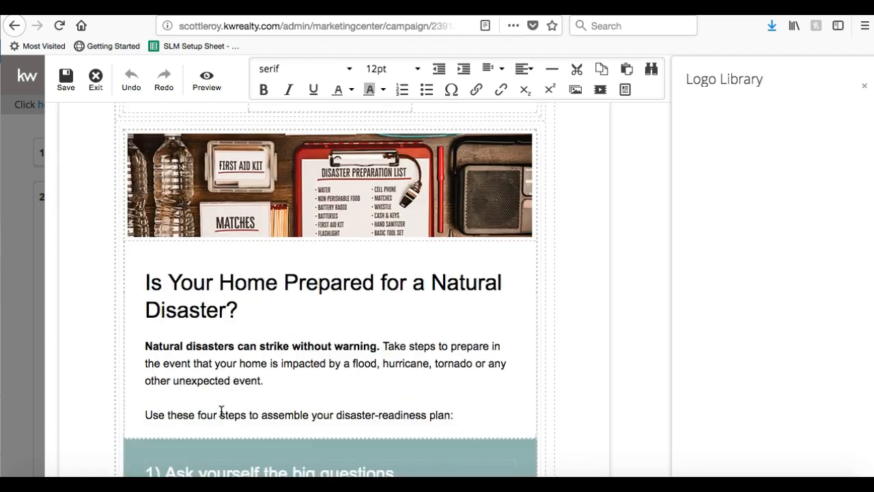
scroll(221, 411, "up", 1)
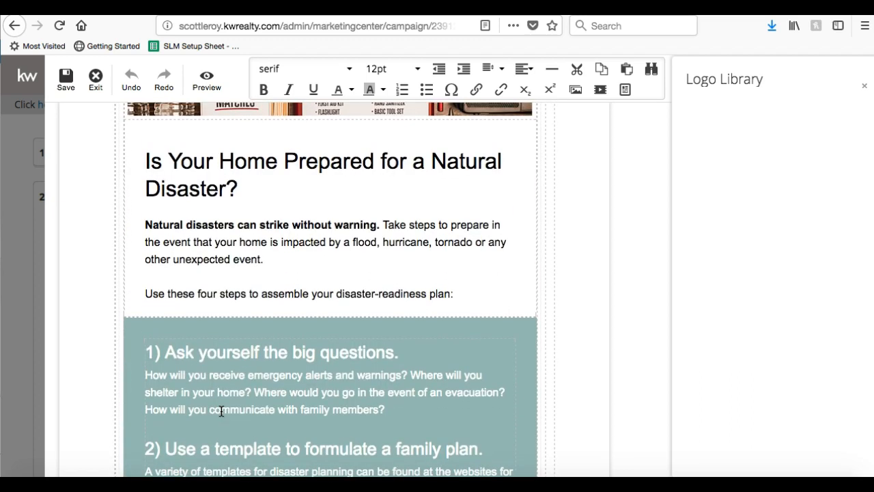
scroll(221, 411, "up", 4)
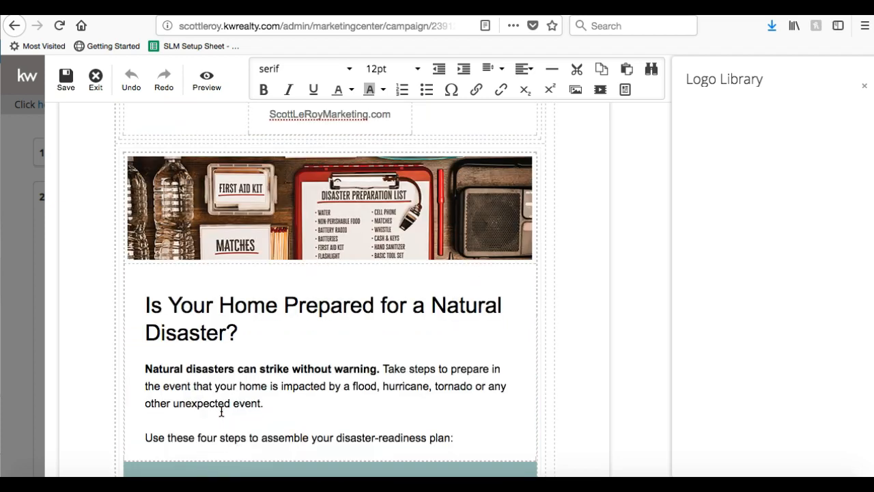
scroll(221, 411, "up", 3)
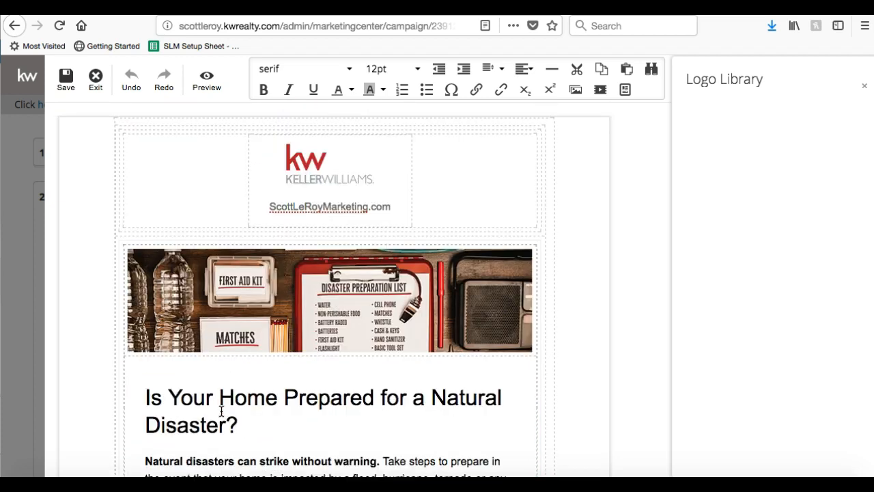
scroll(221, 411, "down", 2)
Select most of the email's main heading text and bring up the join.me controls.
left_click(273, 357)
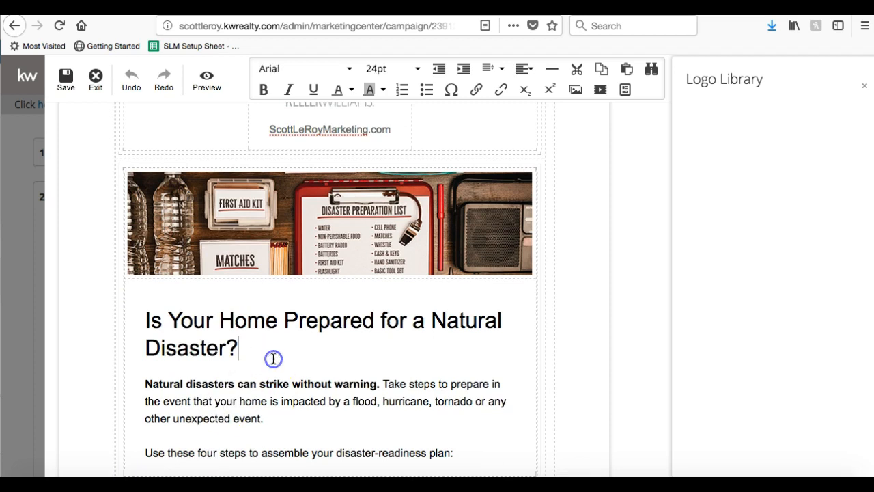
left_click(221, 310)
left_click_drag(243, 337, 181, 321)
left_click(514, 484)
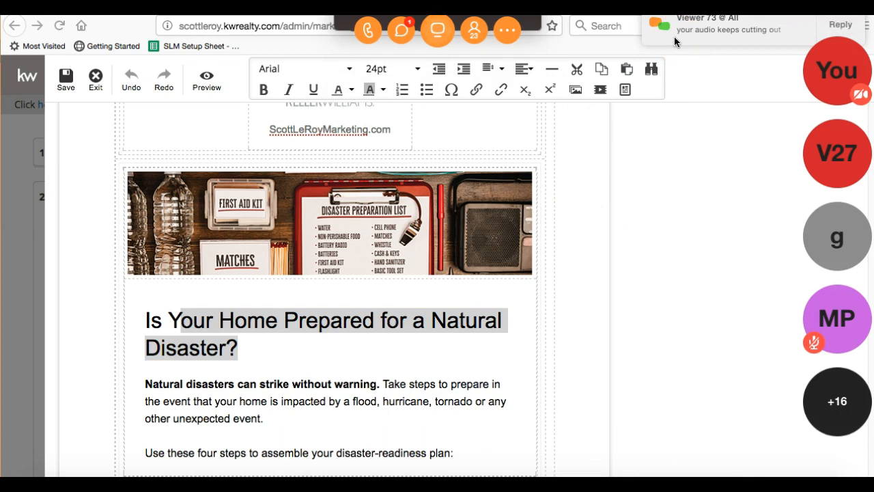
Send 'how about now?' to everyone in the join.me chat, then close the chat.
left_click(399, 30)
type("how about")
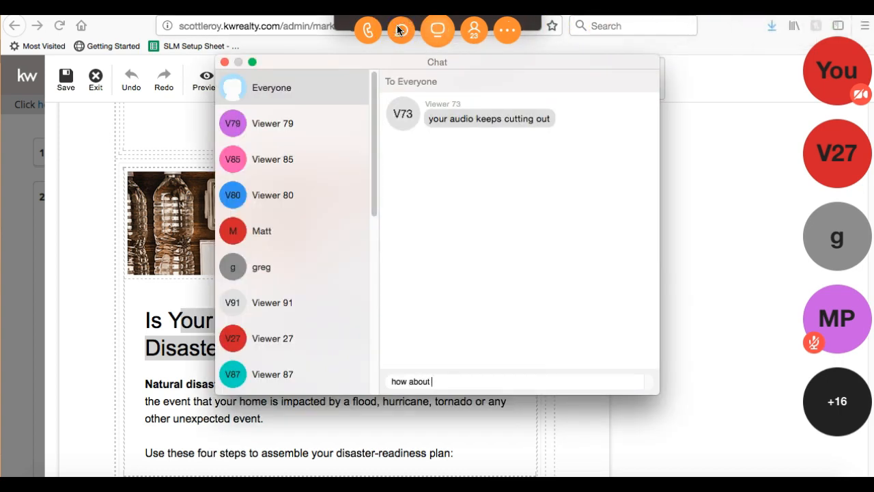
type(" now")
key("BackSpace")
key("BackSpace")
type("now?")
key("Return")
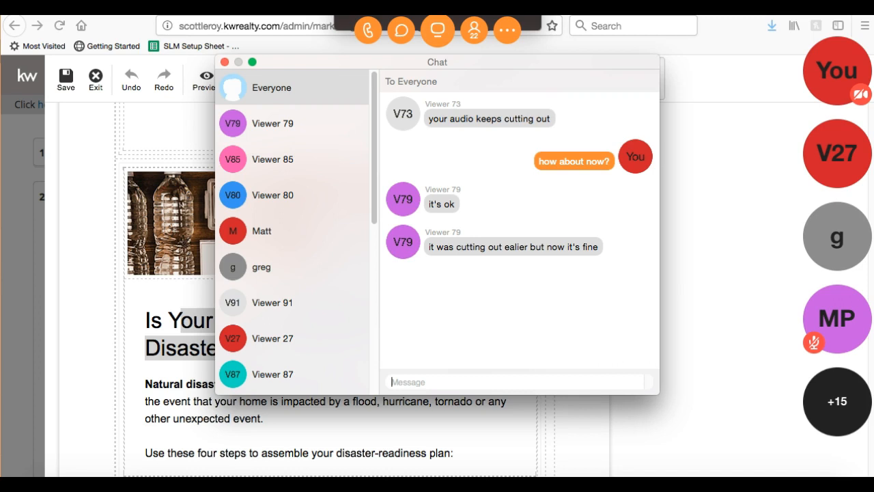
left_click(224, 62)
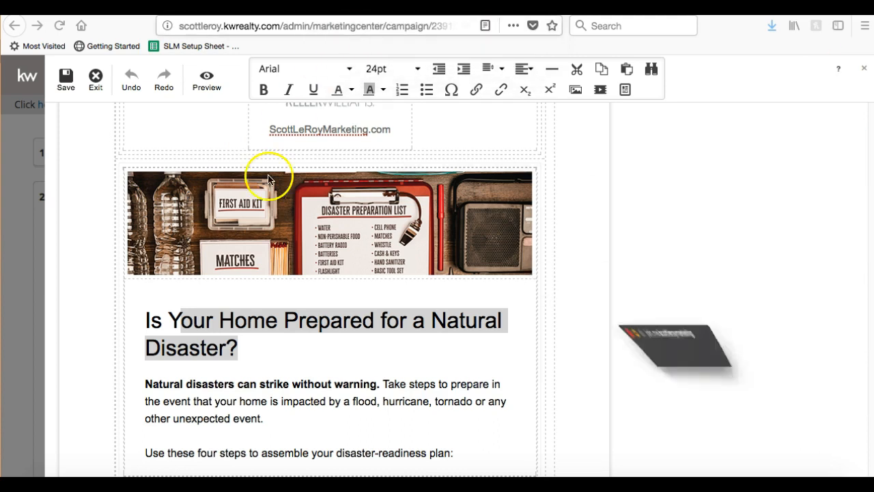
left_click(265, 346)
left_click(265, 346)
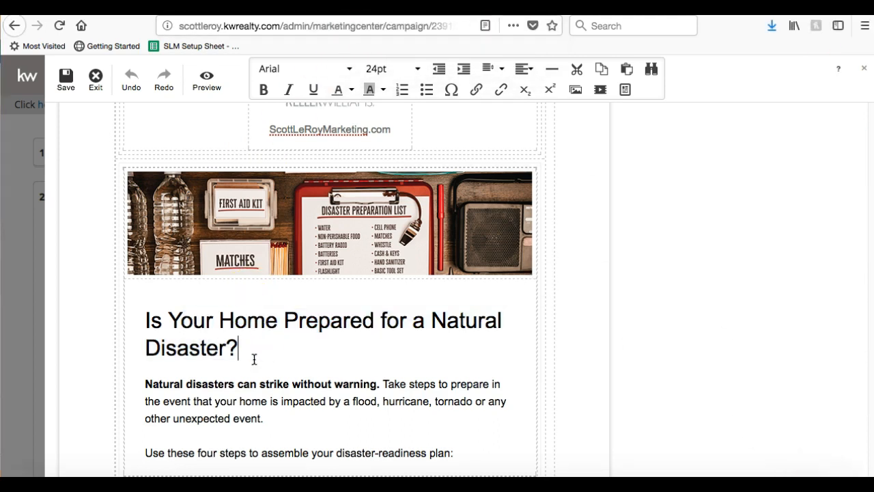
scroll(256, 354, "up", 2)
scroll(225, 406, "down", 1)
left_click(241, 400)
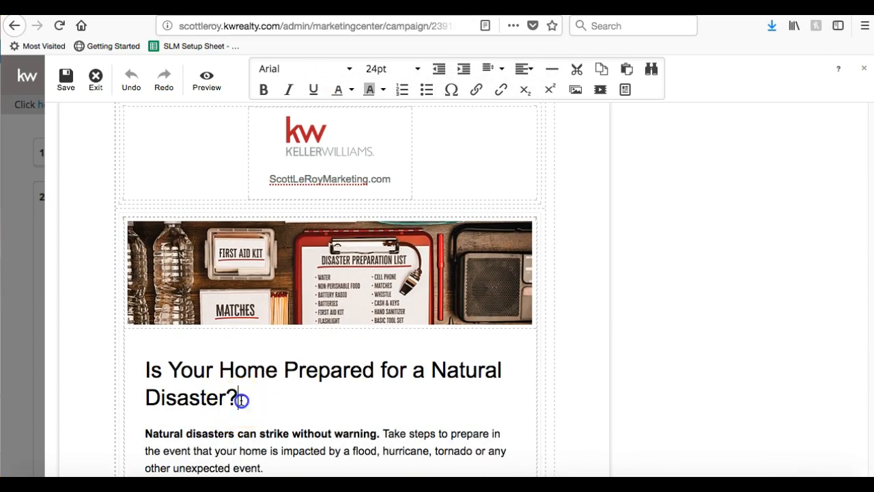
left_click(255, 393)
left_click_drag(239, 396, 152, 363)
key("BackSpace")
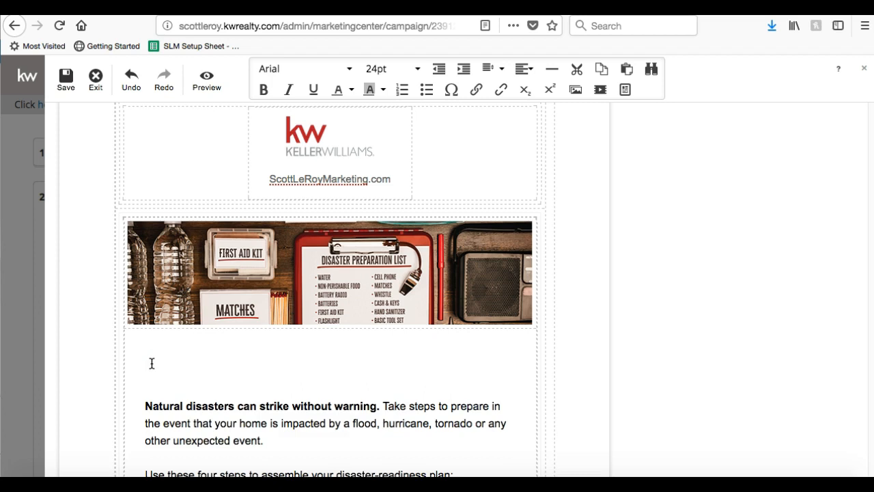
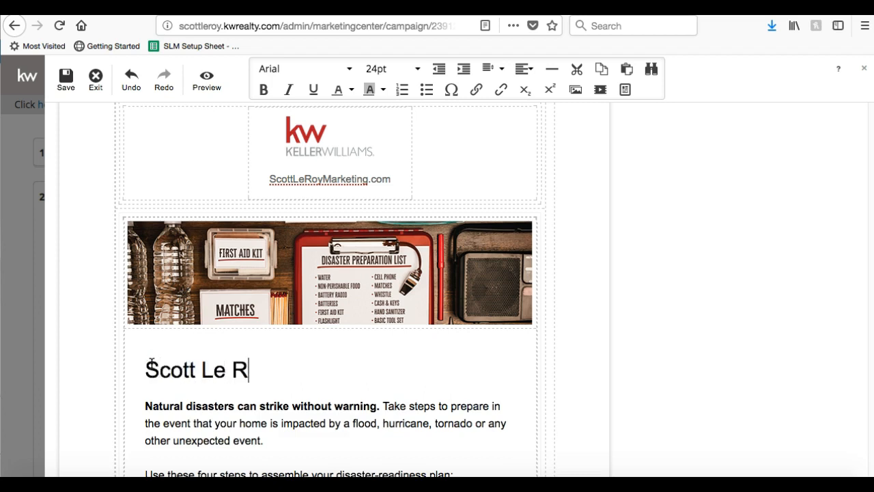
key("BackSpace")
key("BackSpace")
key("BackSpace")
key("BackSpace")
key("BackSpace")
key("BackSpace")
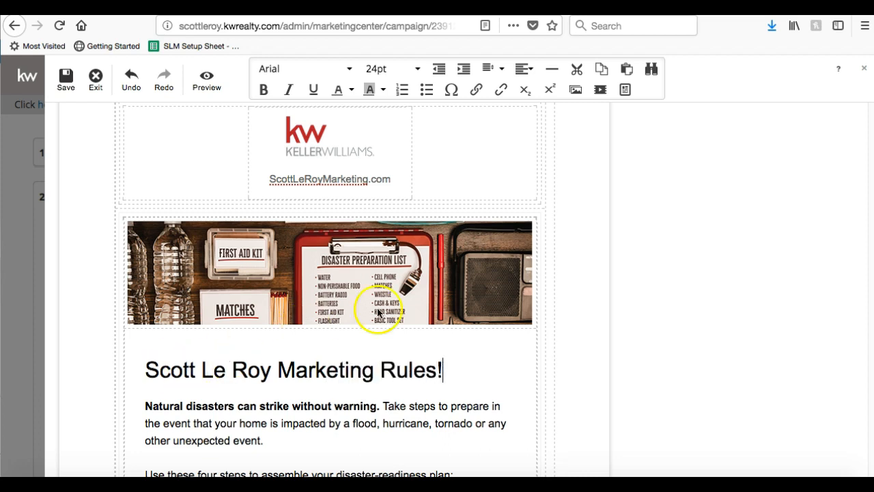
left_click_drag(443, 369, 148, 374)
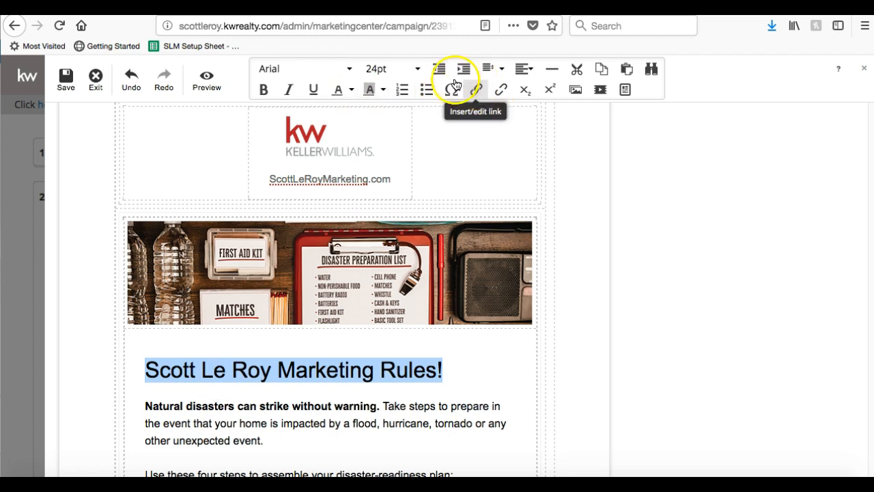
left_click(336, 69)
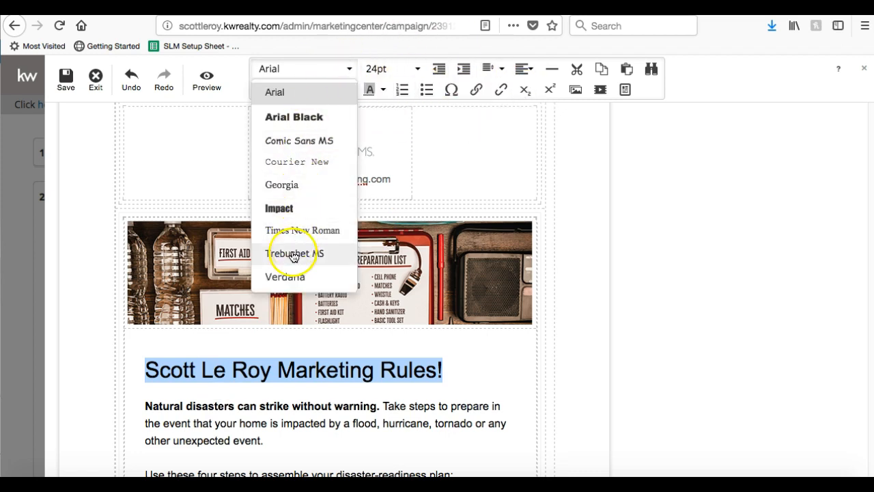
left_click(293, 256)
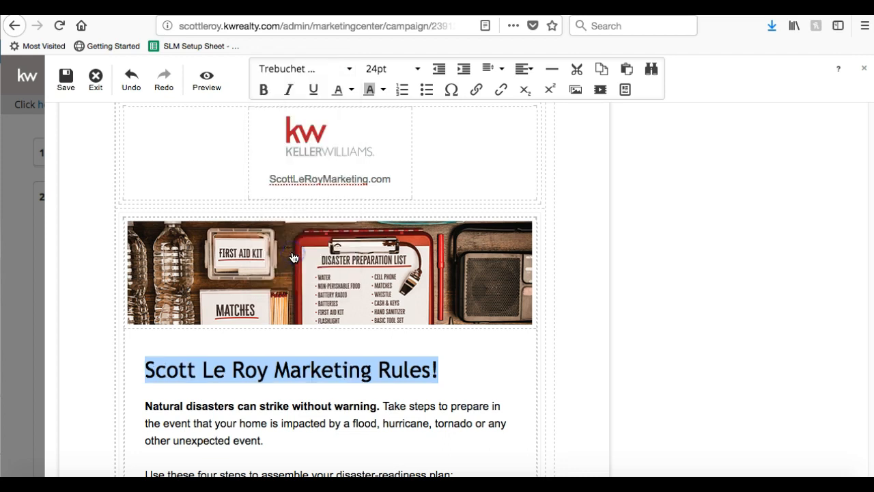
left_click(384, 70)
left_click(381, 186)
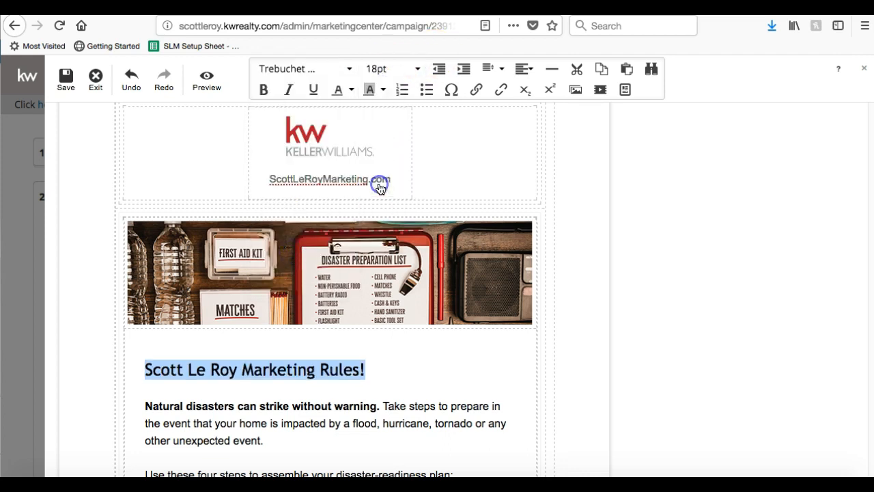
left_click(351, 90)
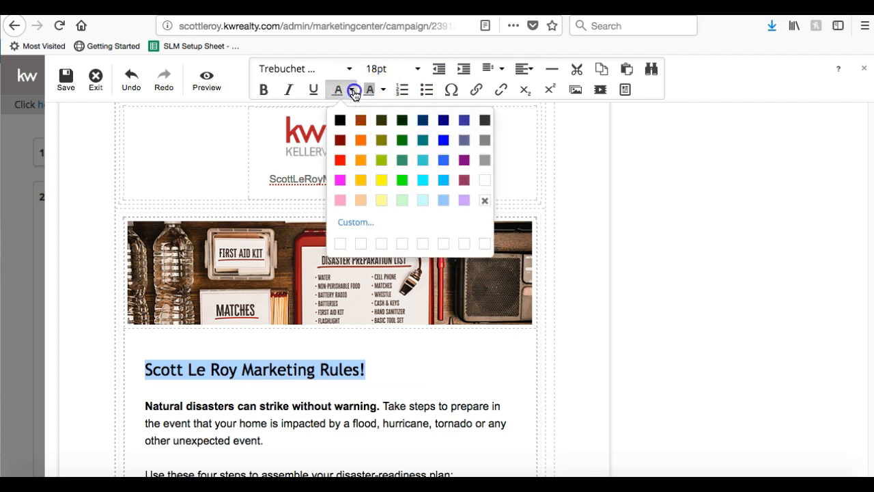
left_click(340, 180)
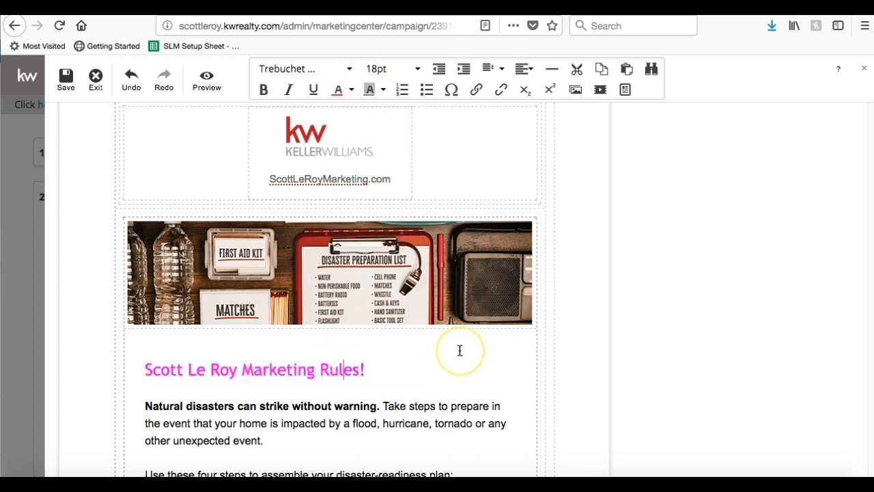
scroll(460, 350, "up", 1)
scroll(460, 350, "down", 4)
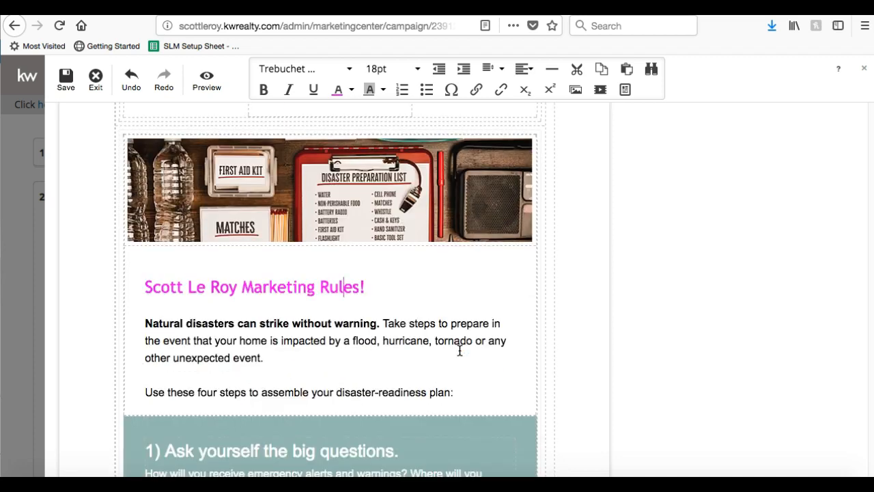
scroll(460, 350, "down", 5)
left_click(512, 280)
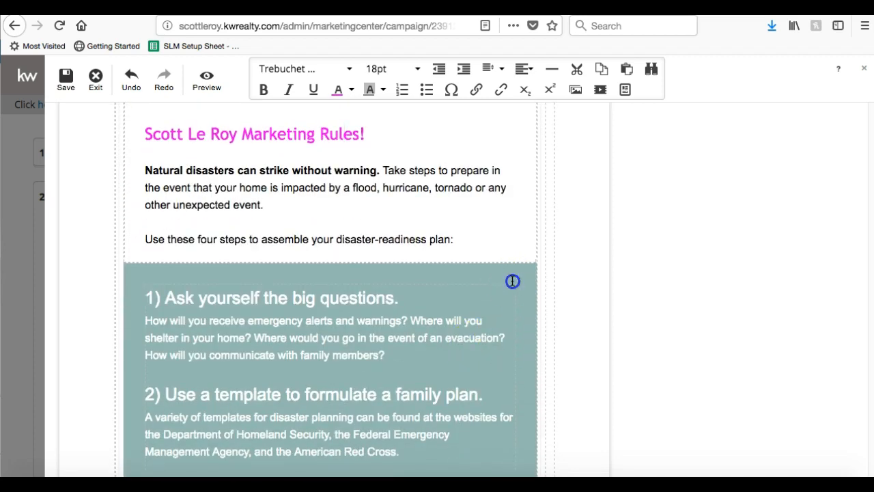
scroll(389, 329, "down", 15)
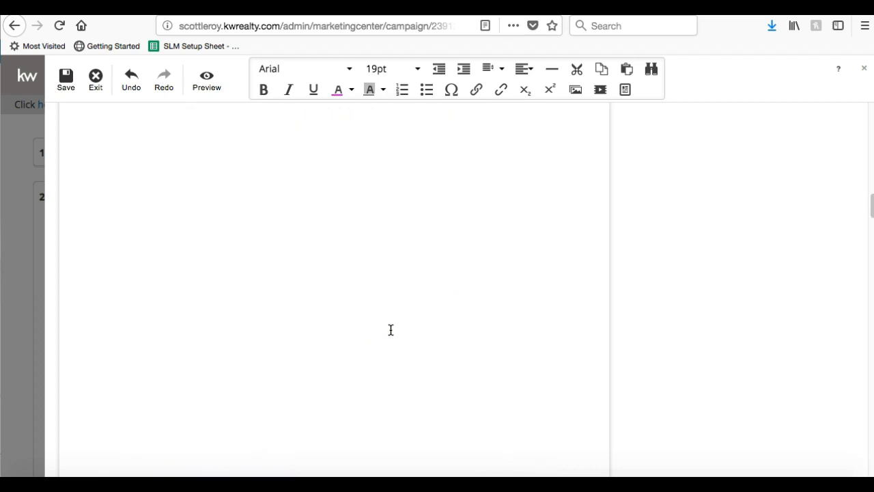
scroll(391, 327, "up", 20)
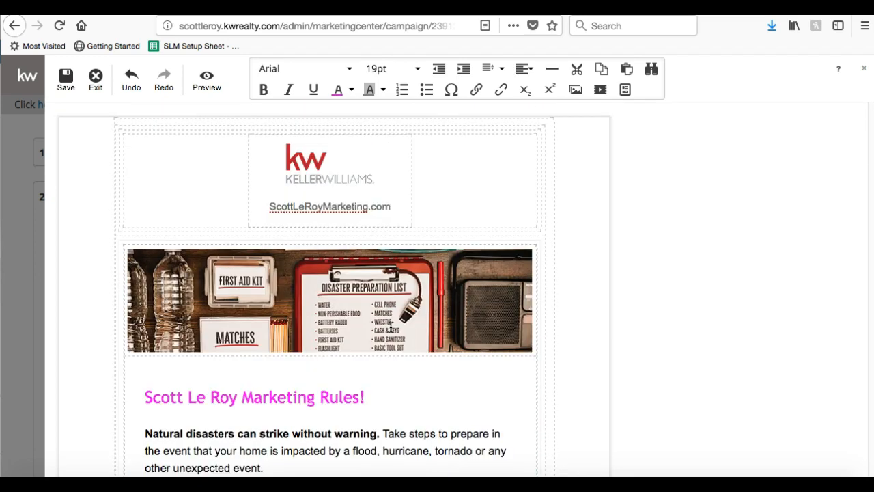
scroll(391, 328, "down", 1)
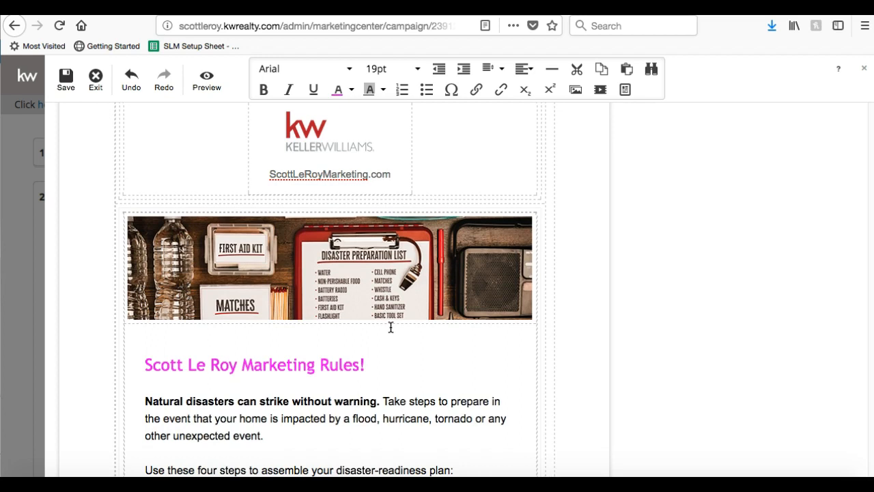
Move the email's header photo down into the heading block.
double_click(389, 281)
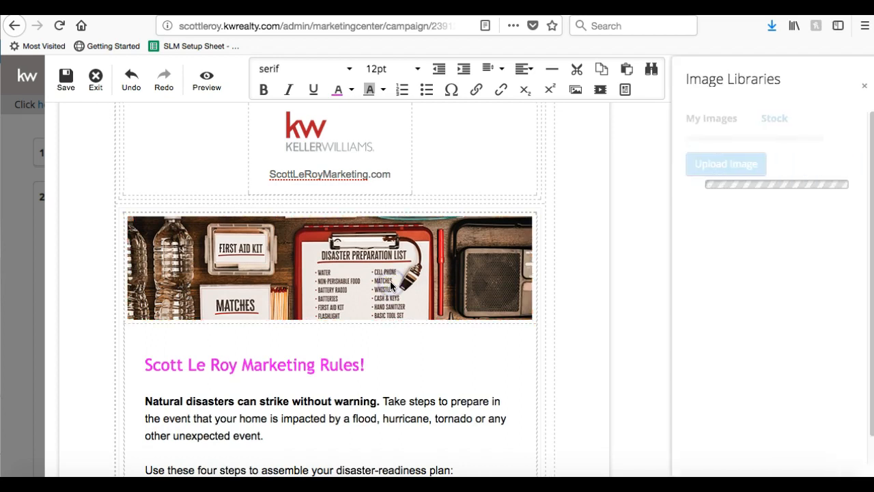
left_click_drag(390, 281, 306, 244)
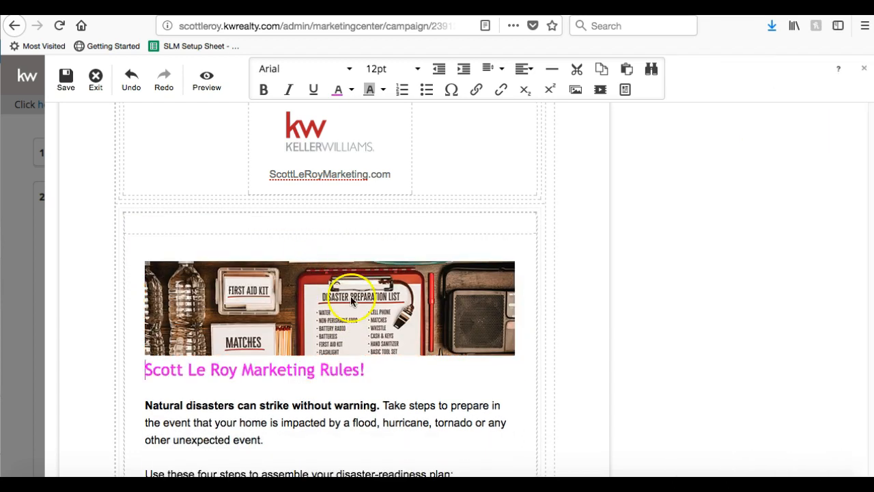
scroll(460, 209, "up", 1)
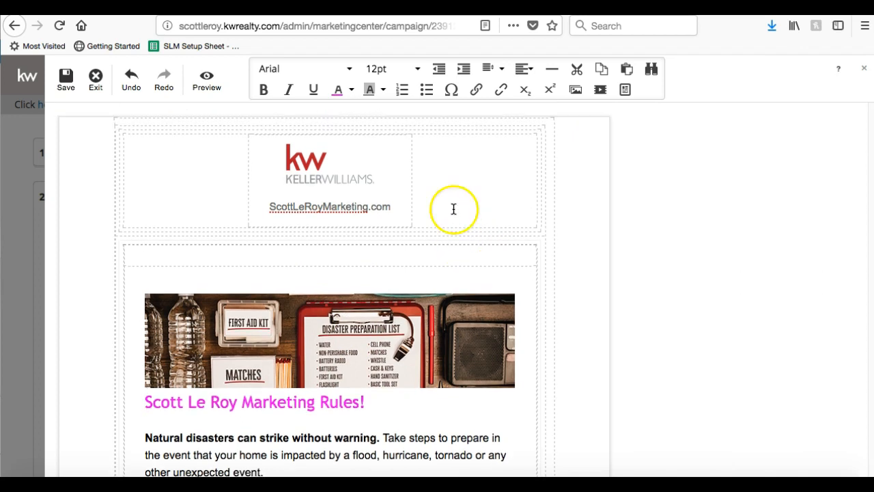
scroll(258, 317, "down", 20)
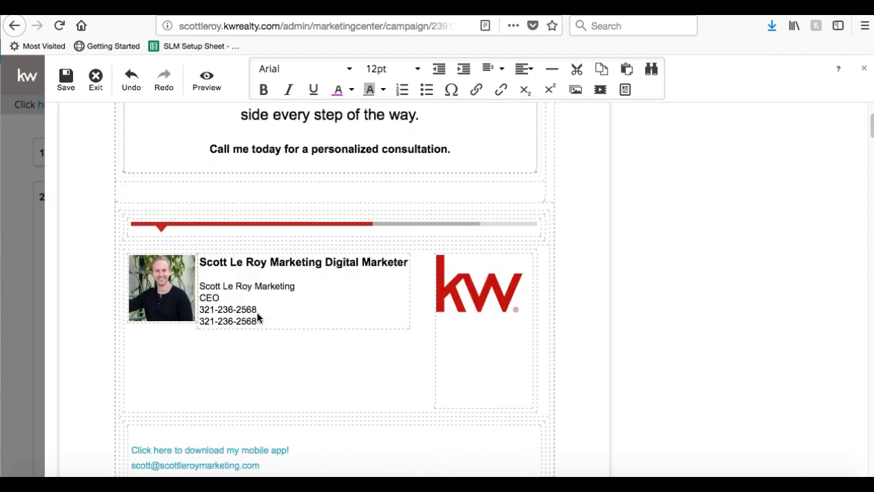
scroll(257, 316, "up", 15)
scroll(257, 317, "down", 6)
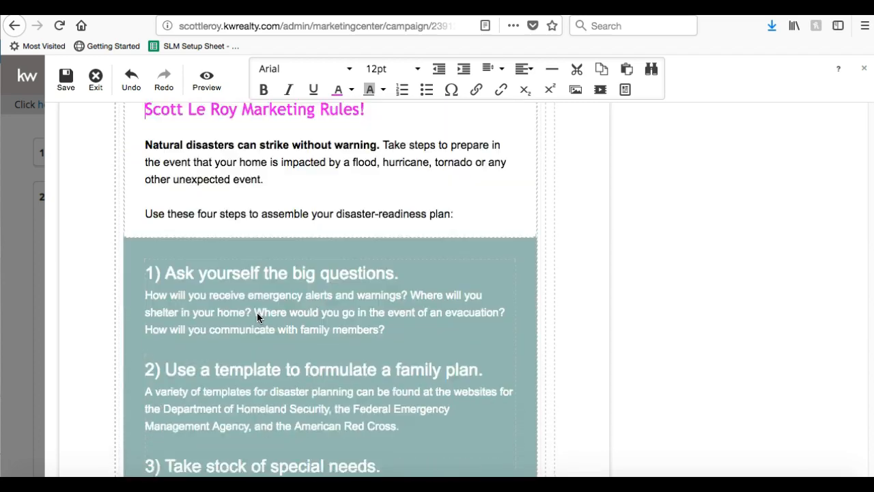
left_click(257, 314)
scroll(373, 263, "up", 8)
Replace the header photo with the Stock > Animals > Labradoodles image.
left_click(326, 334)
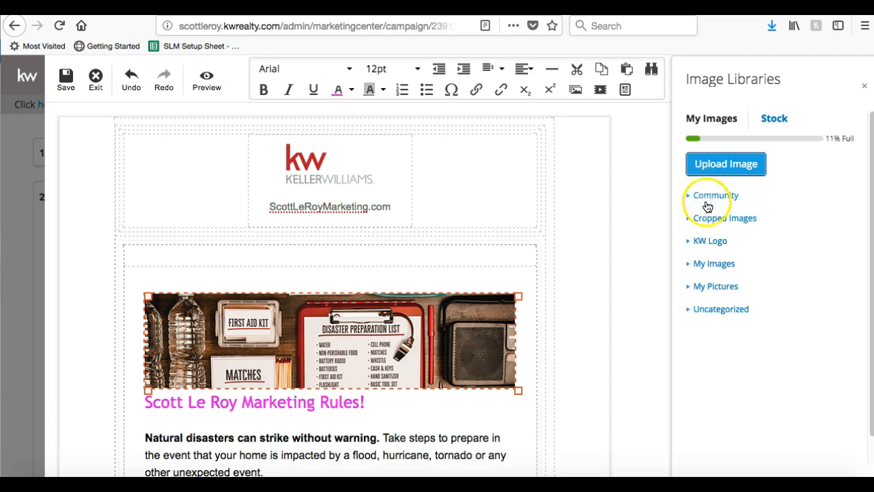
left_click(771, 121)
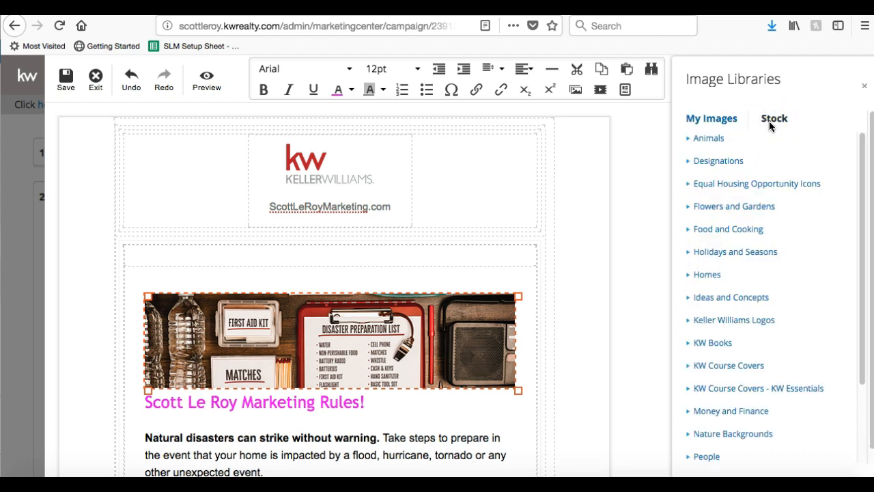
scroll(721, 183, "down", 3)
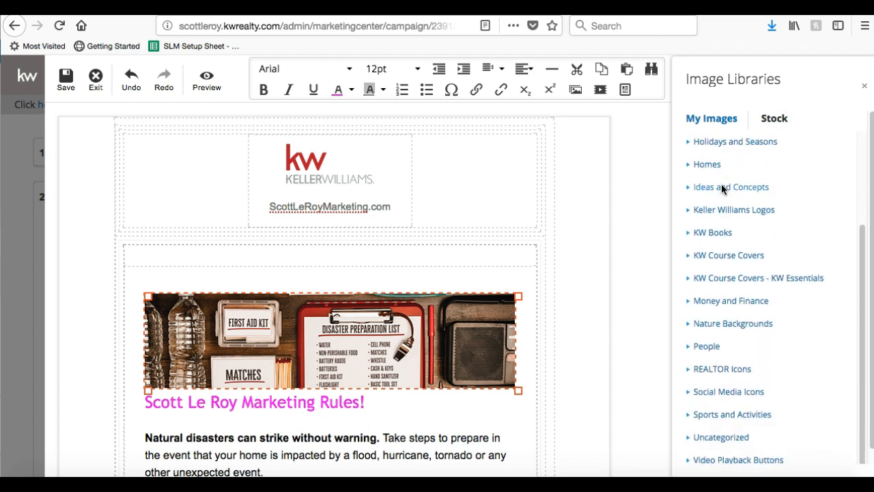
scroll(721, 187, "up", 3)
left_click(689, 140)
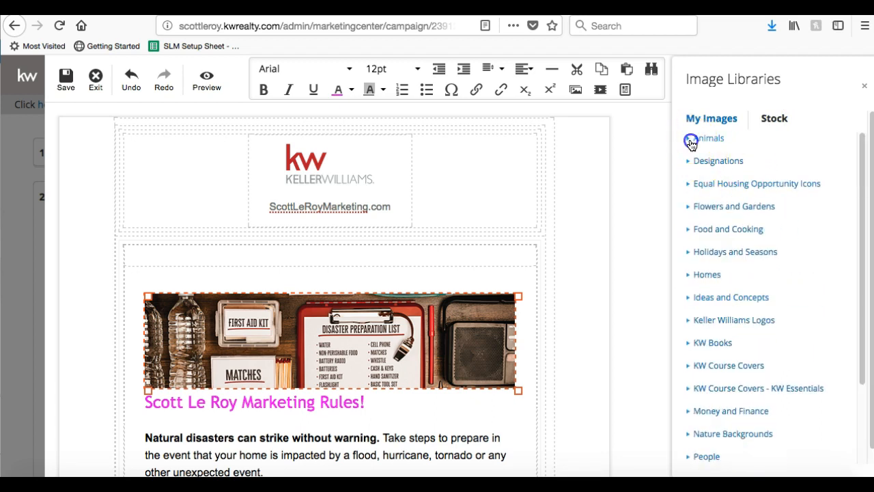
scroll(725, 203, "down", 10)
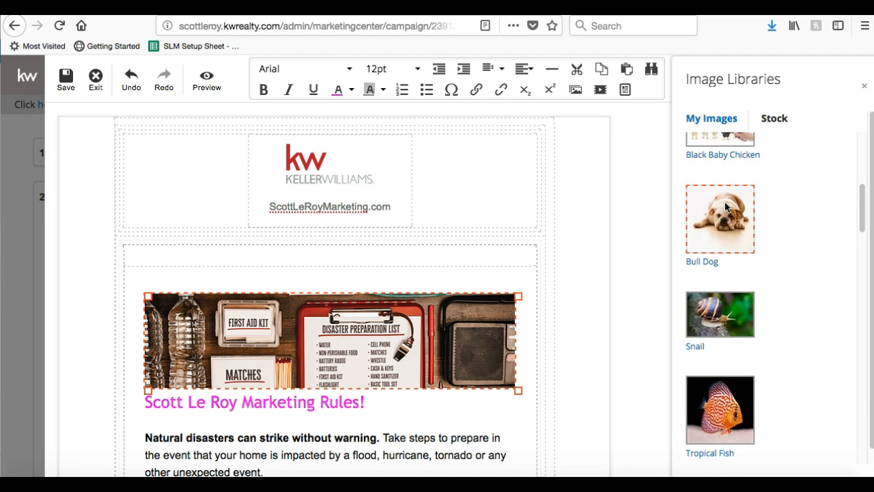
scroll(725, 207, "down", 6)
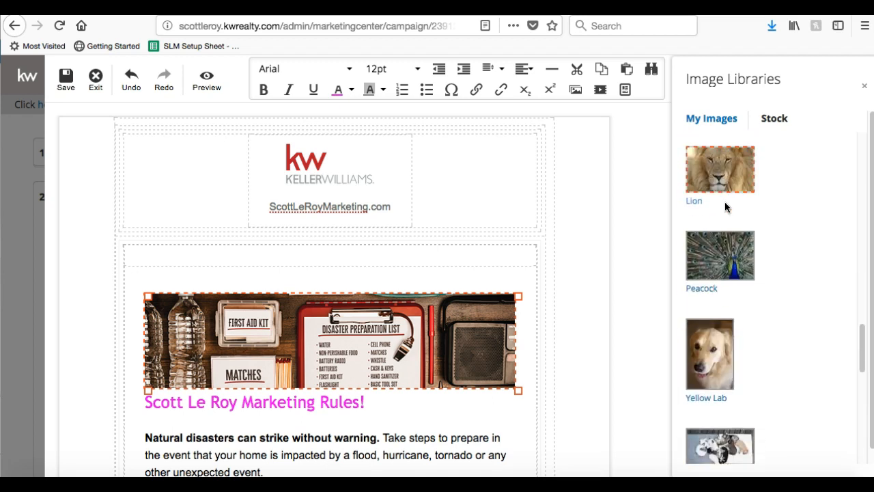
scroll(724, 207, "up", 2)
scroll(725, 201, "up", 1)
left_click(704, 267)
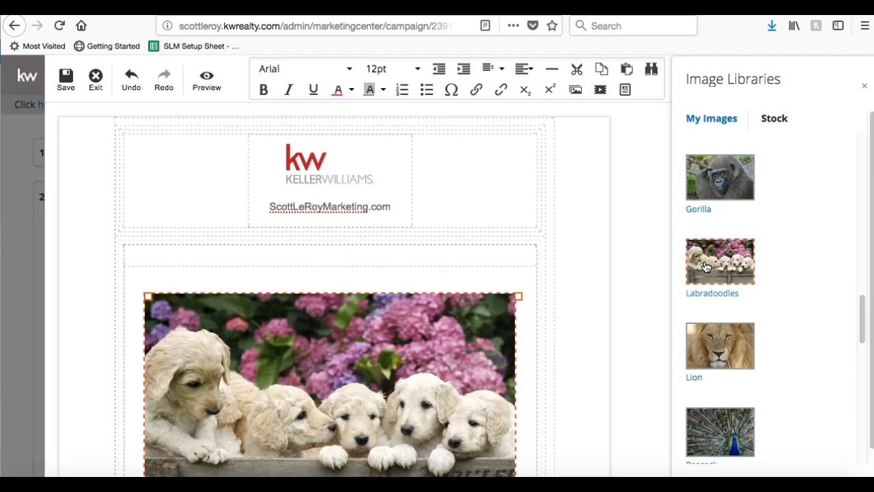
scroll(470, 357, "down", 5)
left_click(396, 404)
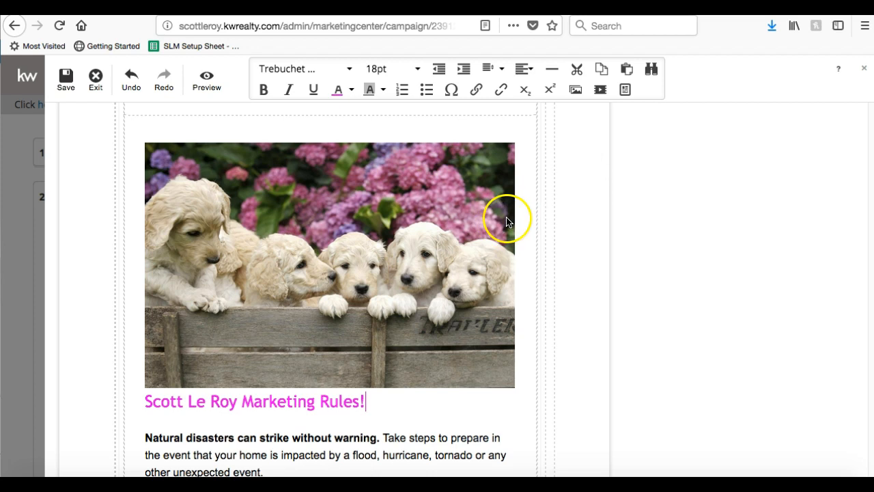
Push the heading onto its own line below the puppy photo.
scroll(418, 267, "down", 1)
left_click(145, 391)
key("Return")
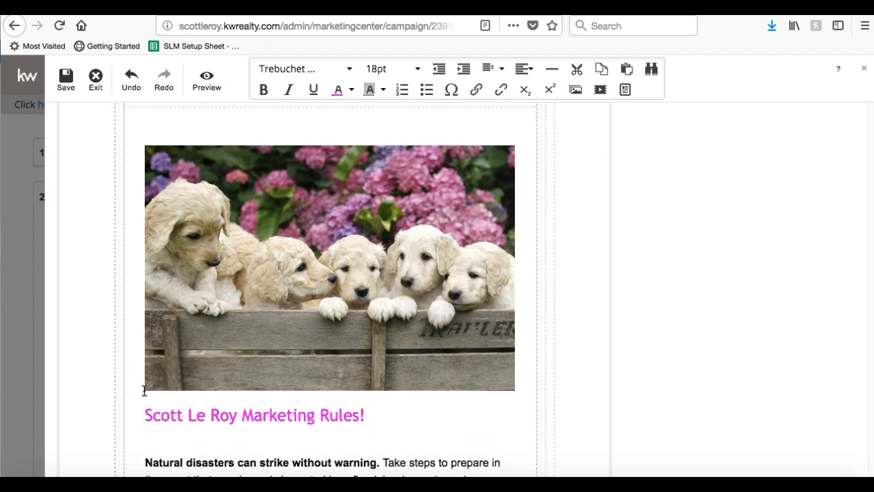
Add a blank line after the paragraph ending 'other unexpected event.'.
scroll(372, 280, "up", 5)
scroll(371, 280, "down", 5)
scroll(372, 280, "up", 4)
scroll(371, 285, "down", 15)
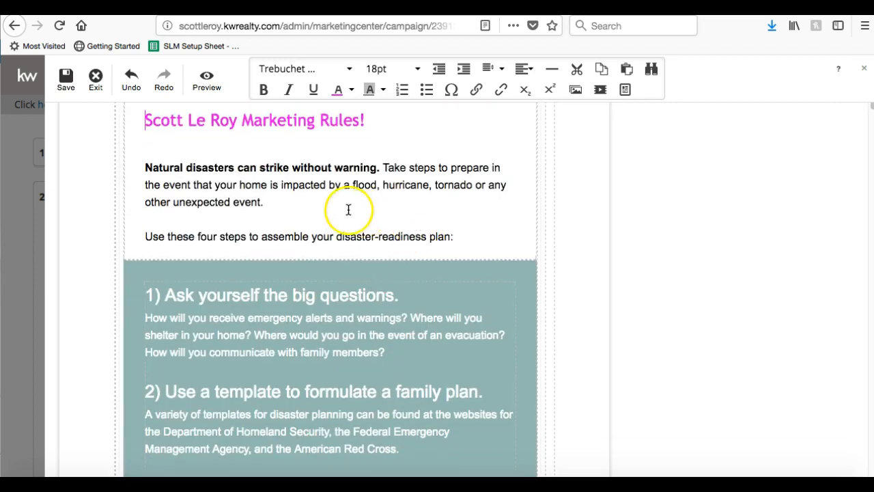
left_click(342, 209)
left_click(479, 238)
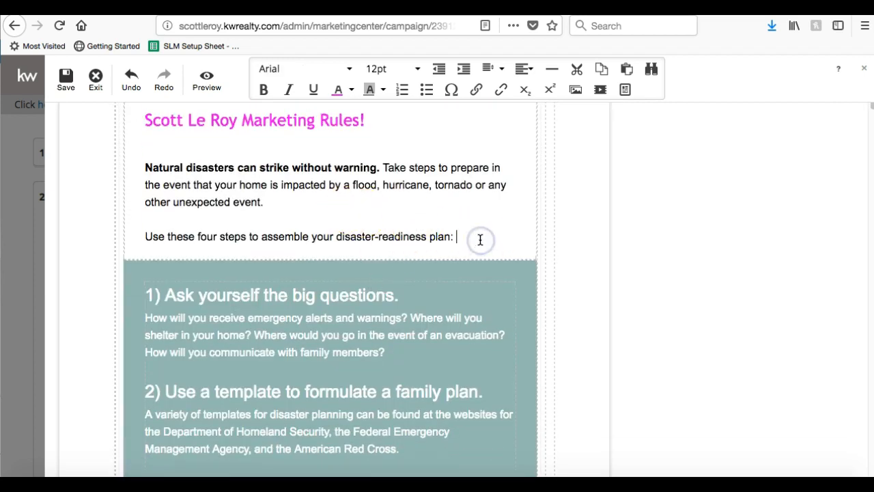
left_click(293, 202)
left_click(270, 201)
key("Return")
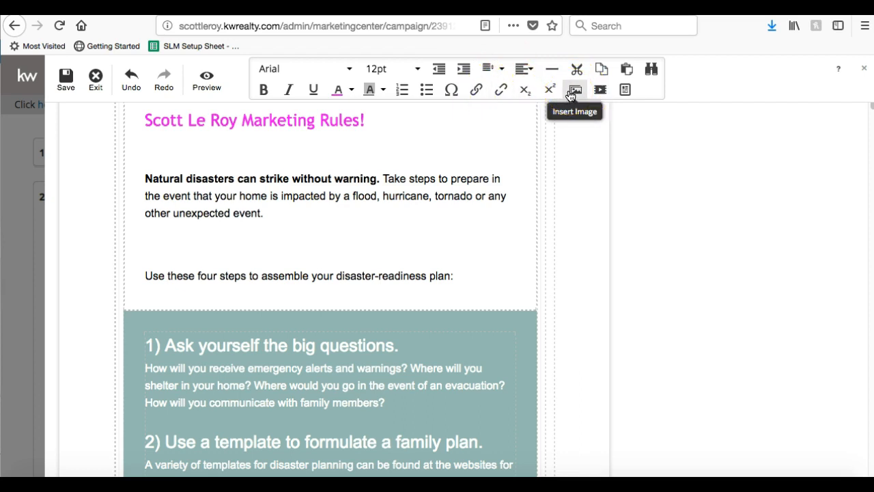
Insert a video at the blank line and focus the 'Submit your video URL' field.
left_click(598, 90)
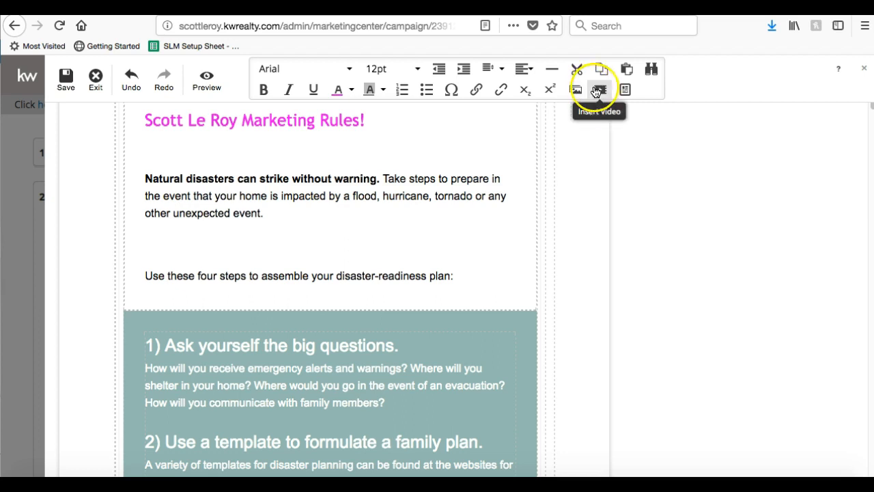
left_click(601, 93)
left_click(602, 92)
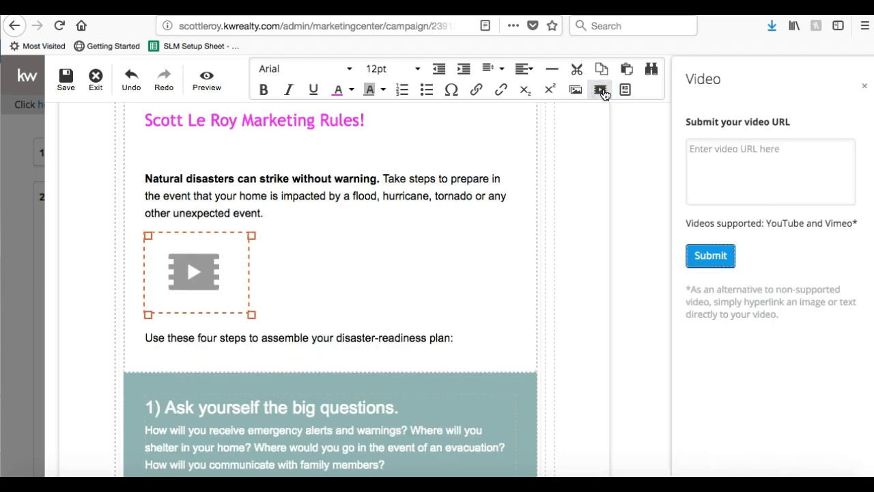
left_click(728, 169)
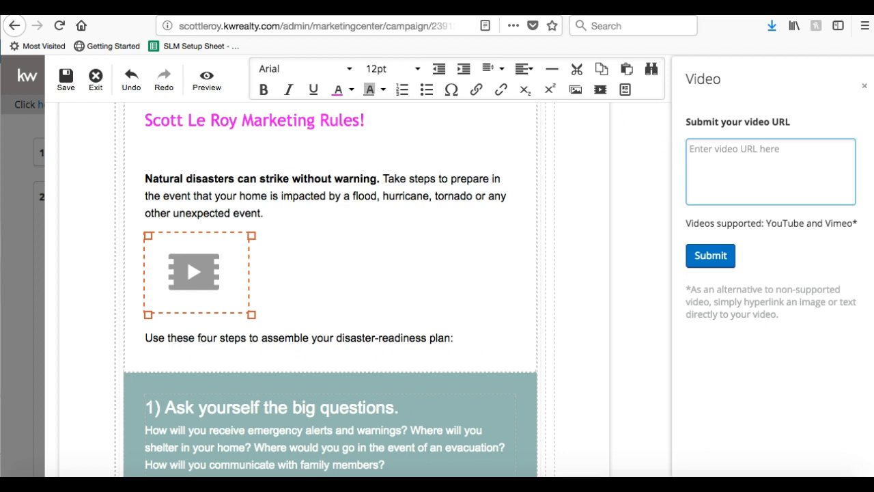
In a new tab, go to youtube.com/scottleroymarketing and open the channel's featured video.
key("super+t")
type("you.")
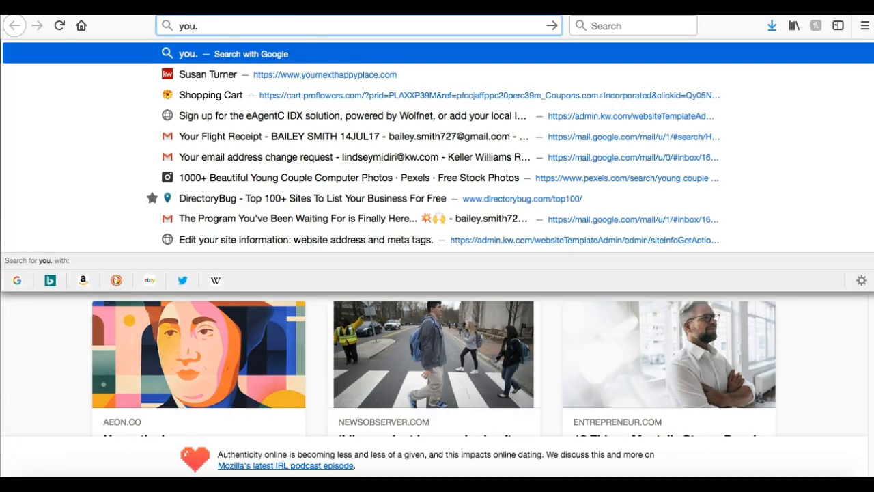
key("BackSpace")
type("tube.com/")
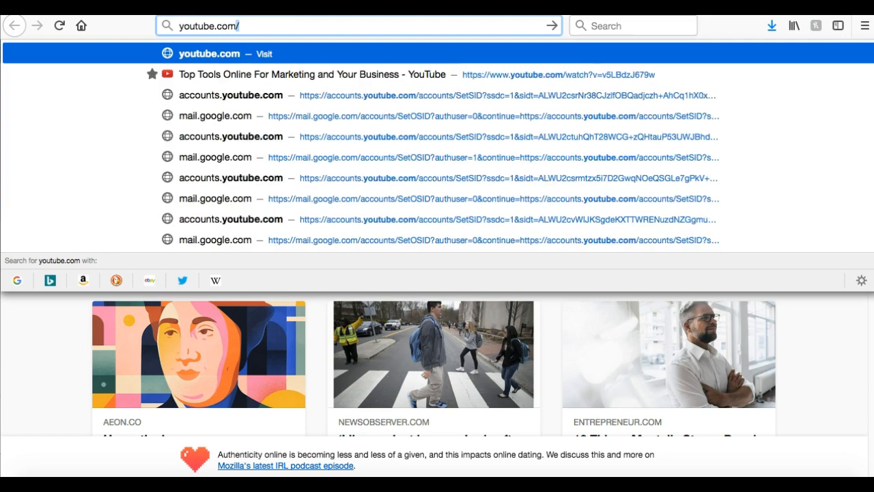
type("scottleroymarketing")
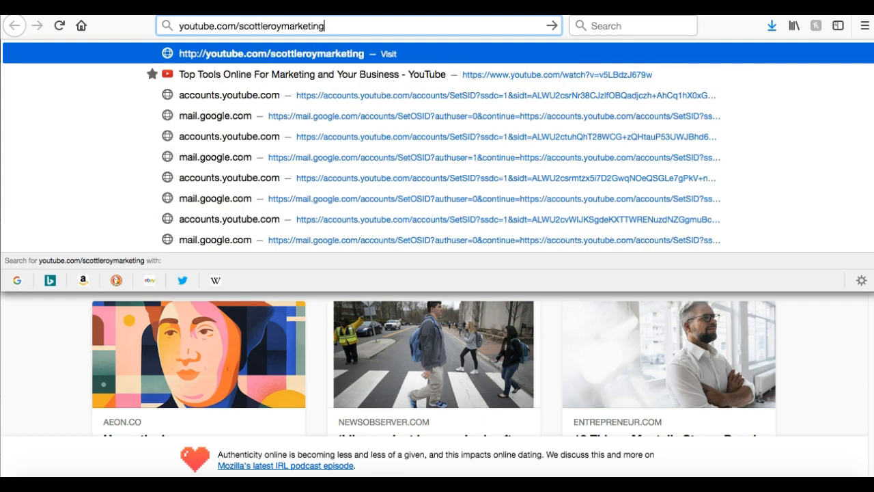
key("Return")
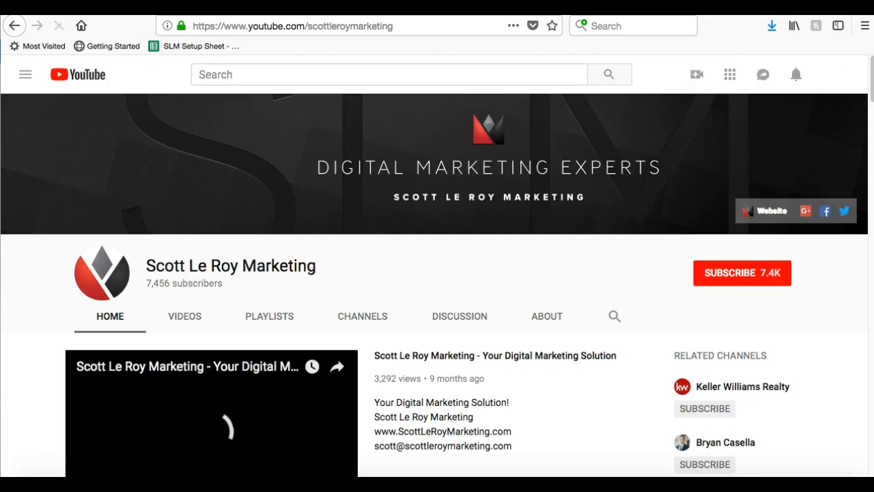
scroll(286, 192, "down", 3)
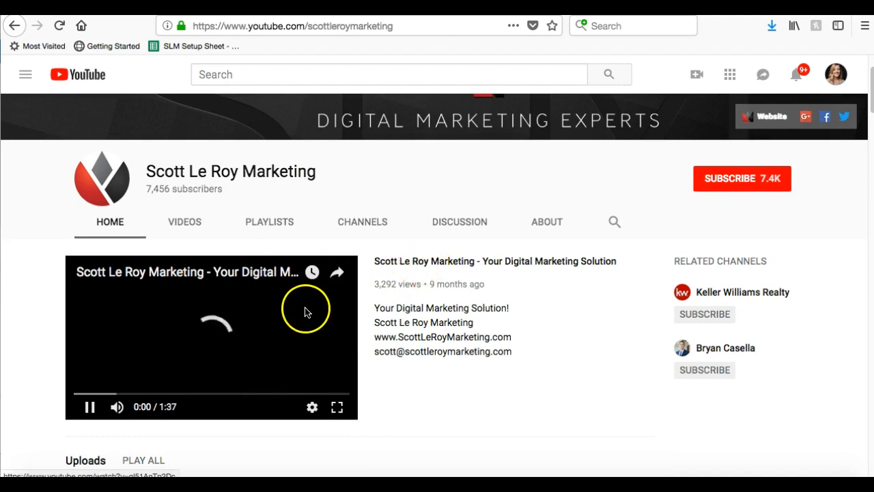
left_click(408, 260)
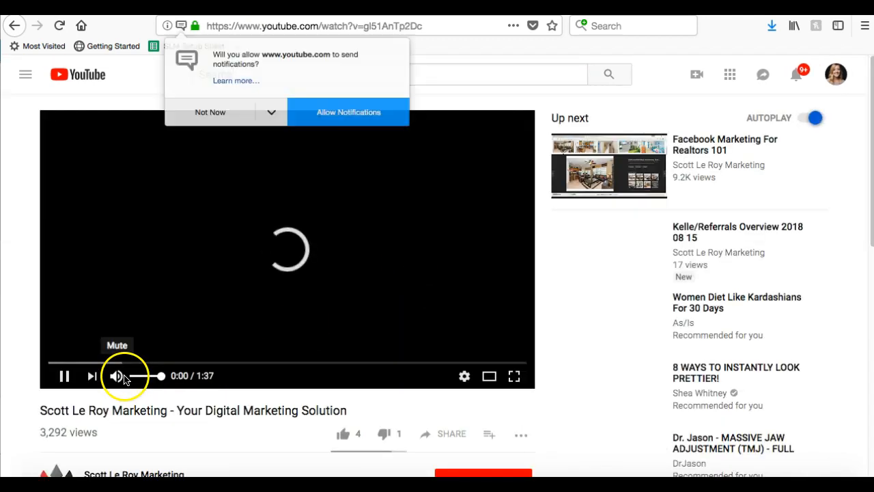
Pause the video, dismiss the notification prompt, and copy its URL back to the editor.
left_click(64, 374)
left_click(229, 114)
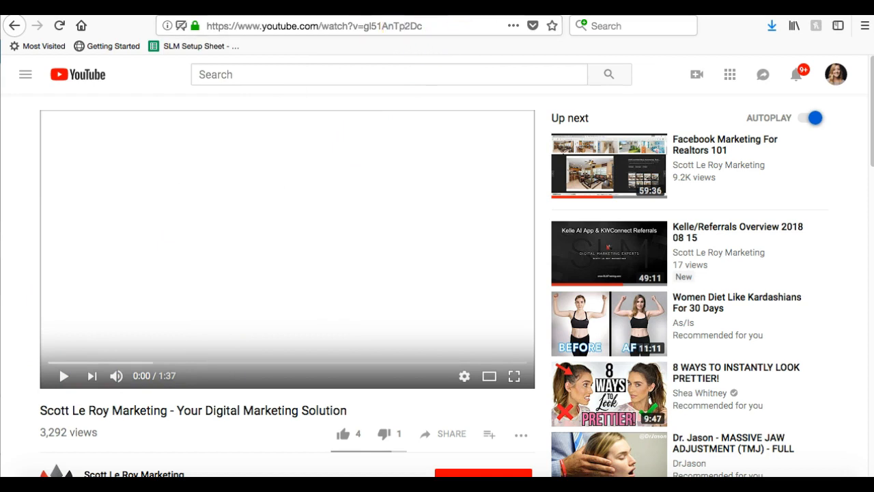
left_click(280, 24)
key("ctrl+c")
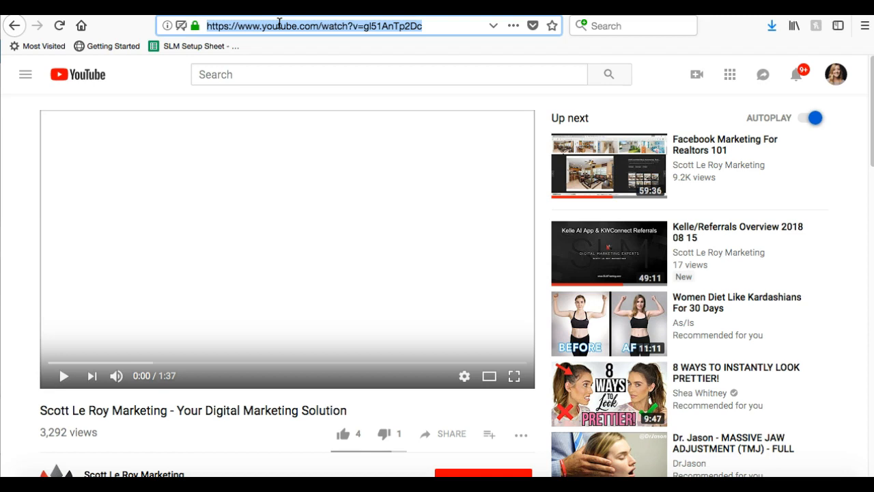
key("ctrl+Tab")
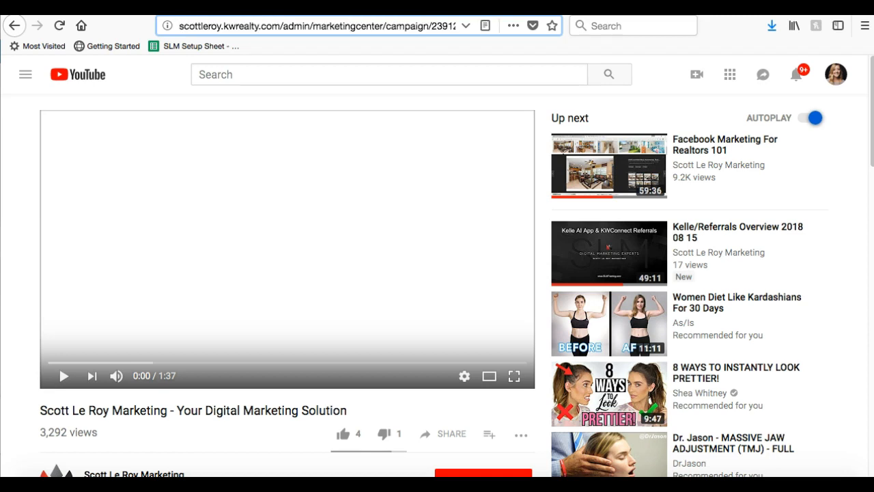
Paste the YouTube link into the Video panel's URL box and submit it.
left_click(735, 174)
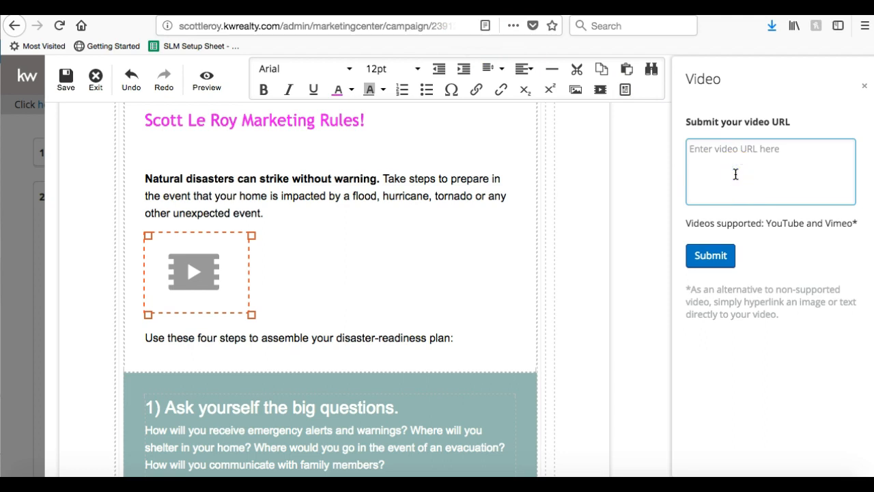
key("ctrl+v")
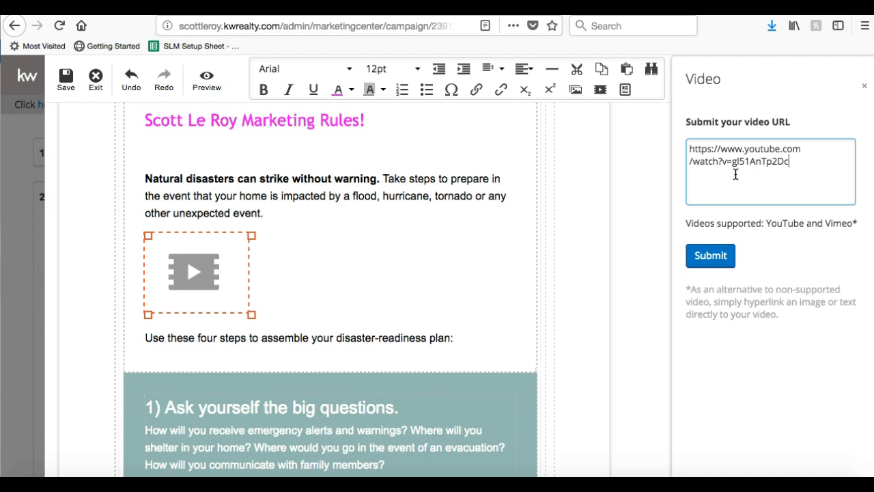
left_click(708, 254)
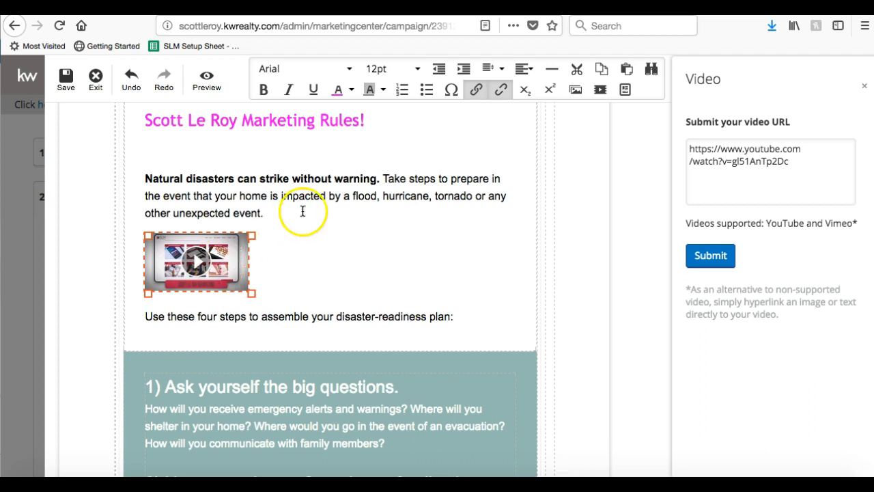
Centre the embedded video, enlarge it by dragging its corner, and start saving.
left_click(523, 71)
left_click(517, 113)
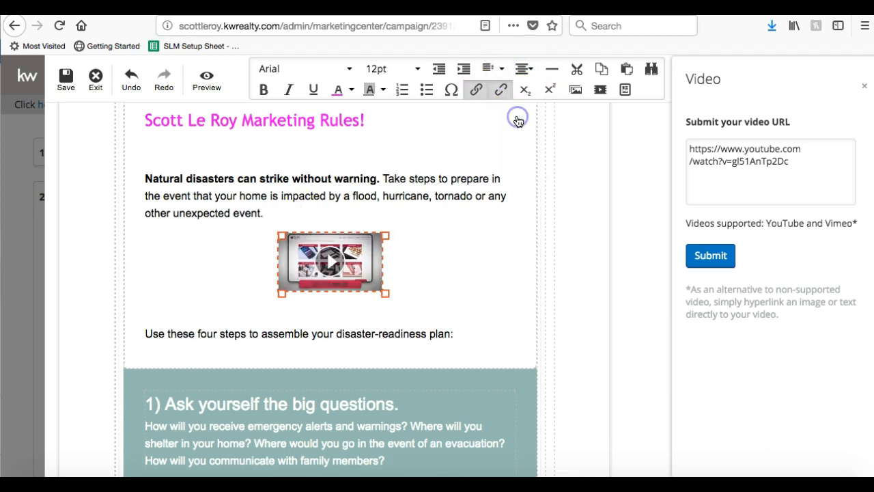
left_click_drag(280, 293, 142, 408)
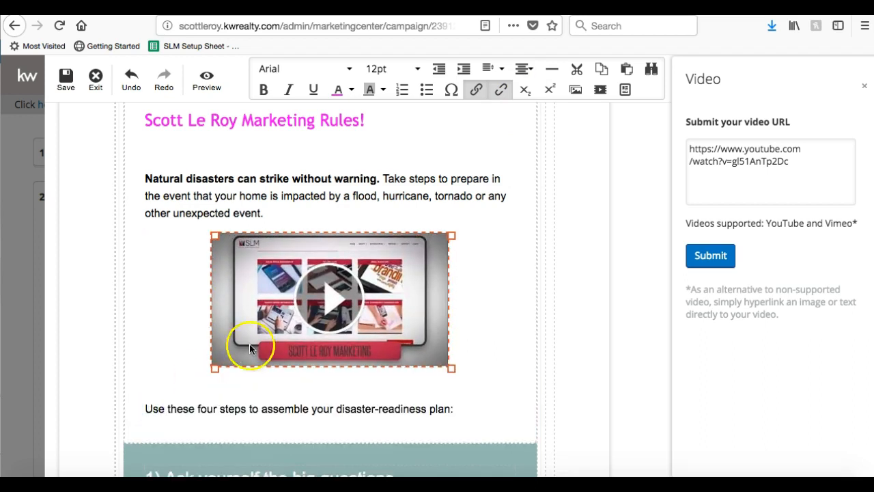
left_click_drag(215, 371, 157, 403)
left_click(170, 406)
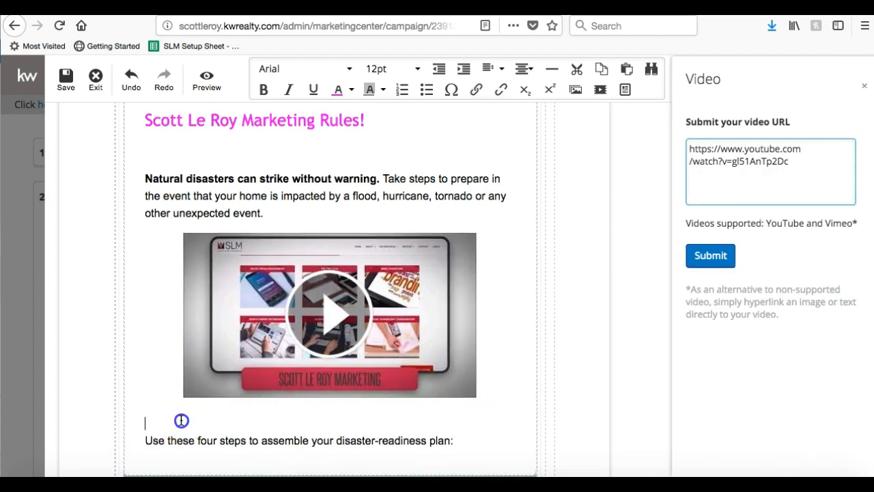
left_click(181, 419)
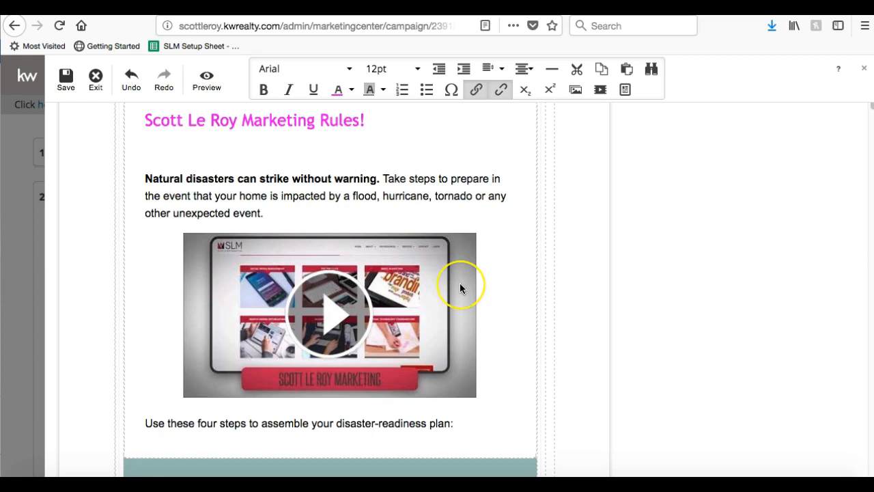
scroll(460, 283, "down", 10)
scroll(459, 283, "up", 12)
scroll(459, 288, "up", 5)
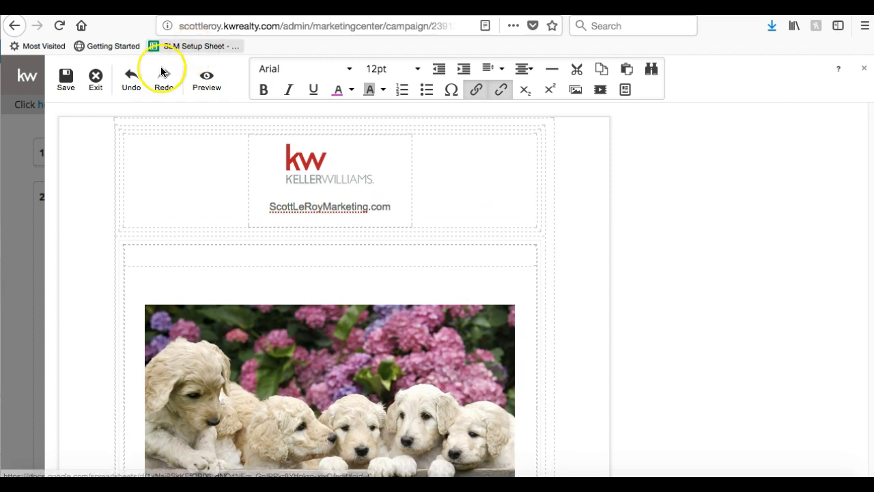
left_click(66, 82)
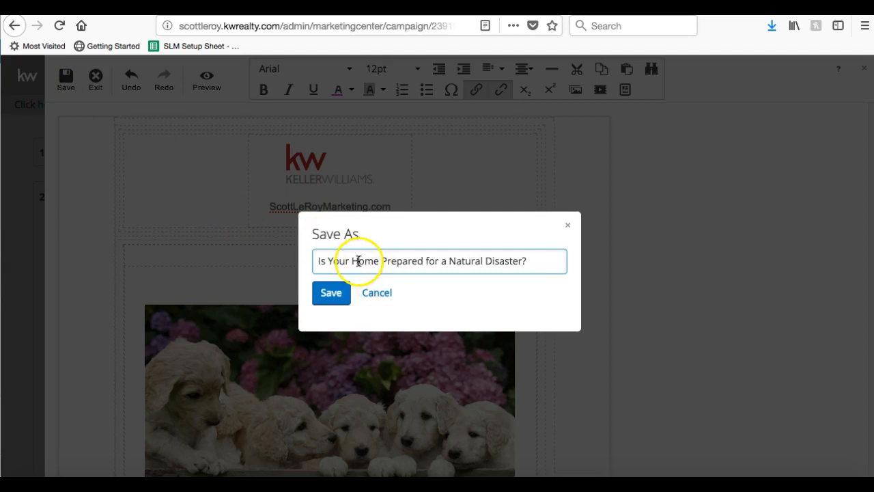
Save as 'Is Your Home Prepared for a Natural Disaster?', exit, and scroll the Step 1 preview.
left_click(330, 299)
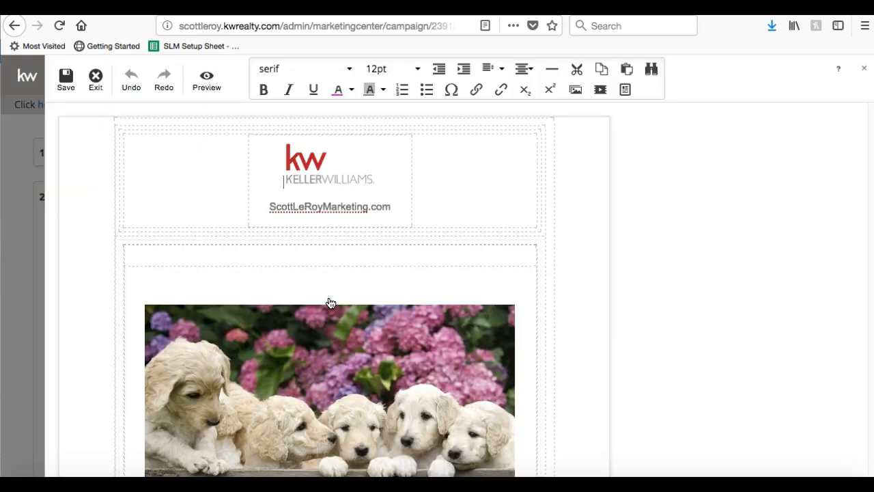
left_click(97, 85)
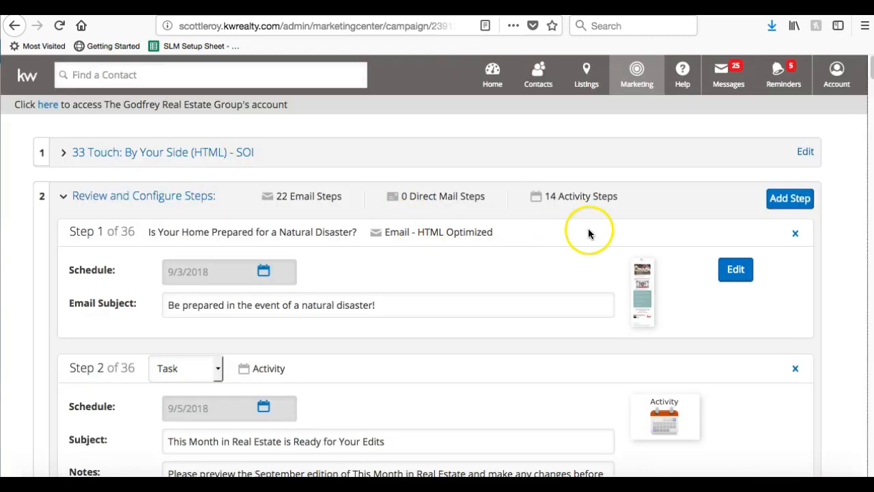
left_click(642, 292)
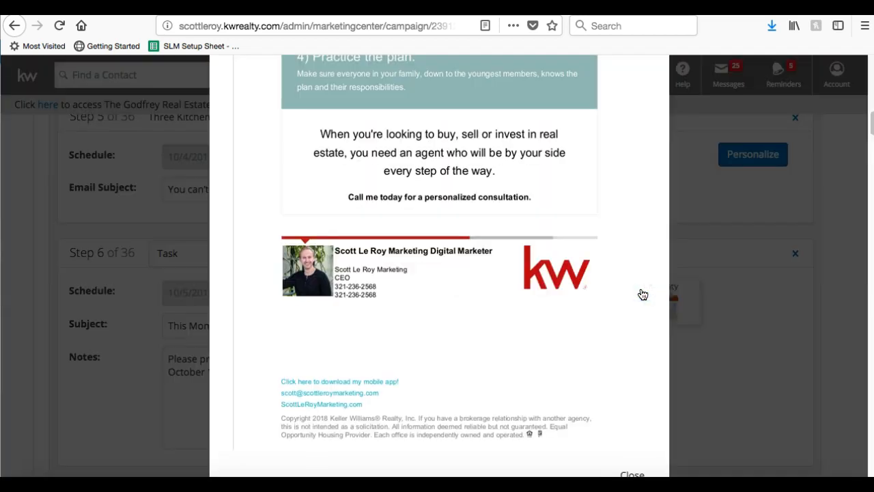
left_click(553, 287)
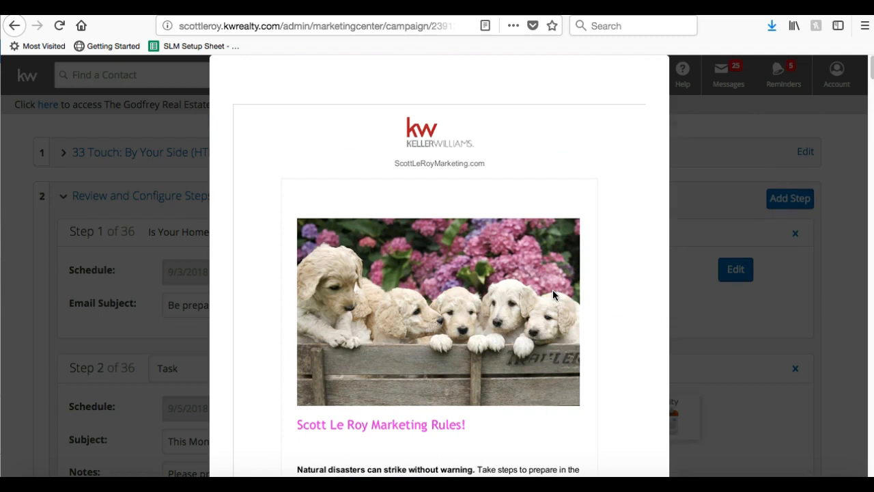
scroll(553, 289, "down", 5)
scroll(553, 294, "down", 7)
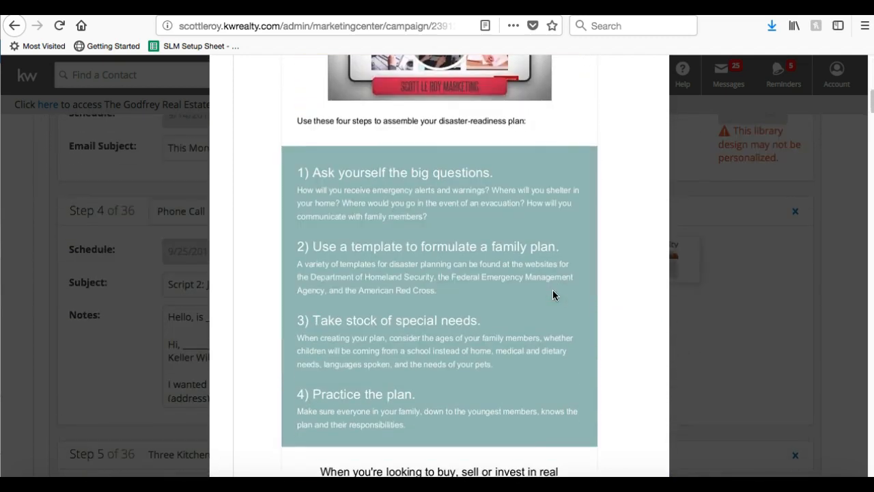
left_click(553, 294)
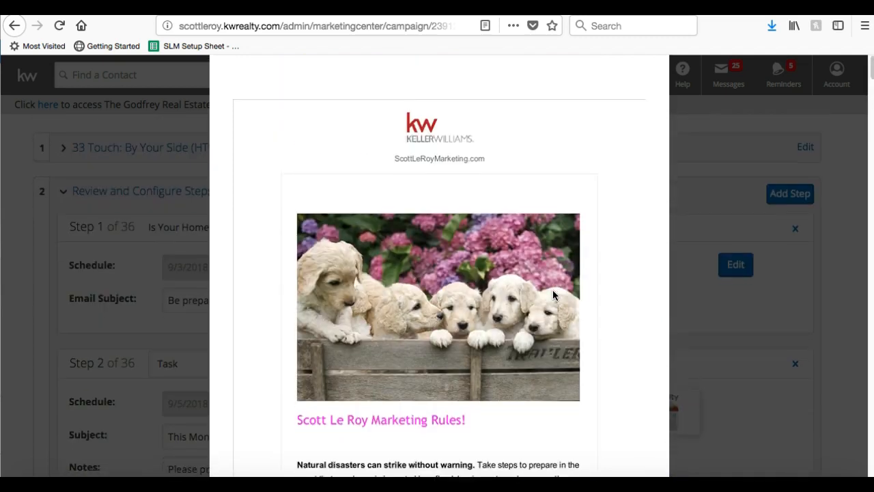
scroll(552, 290, "down", 4)
scroll(456, 355, "down", 4)
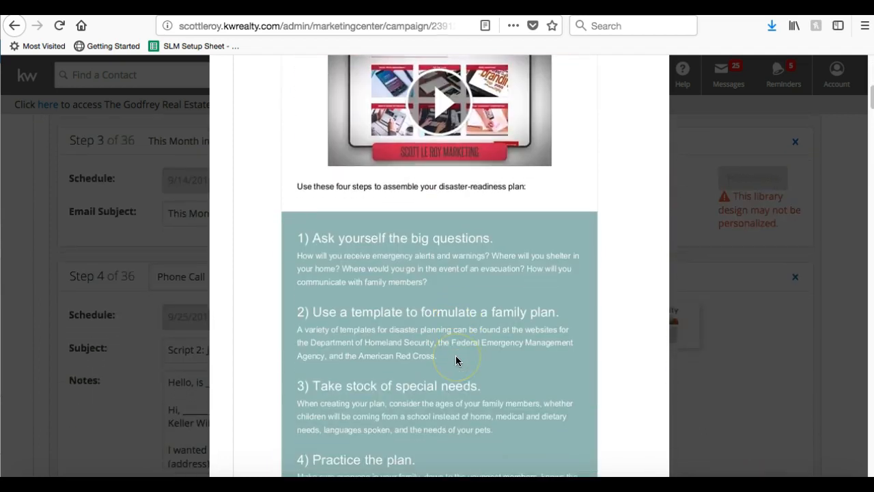
scroll(512, 386, "down", 3)
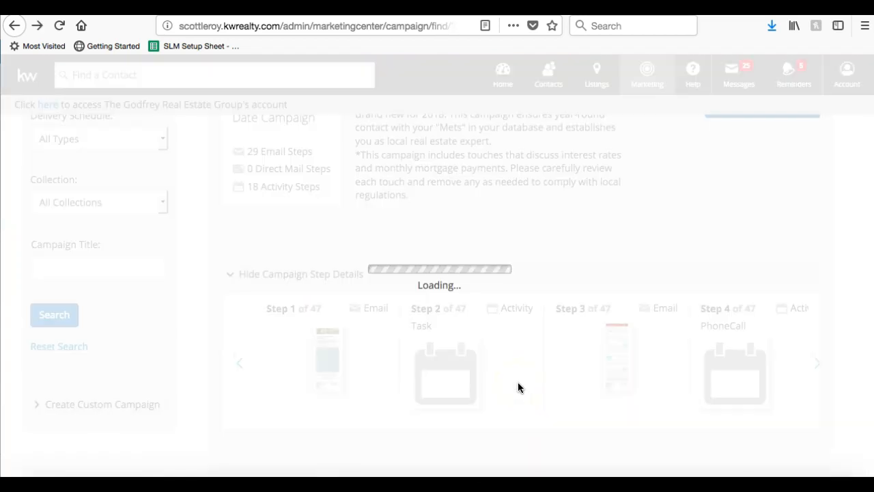
left_click(535, 308)
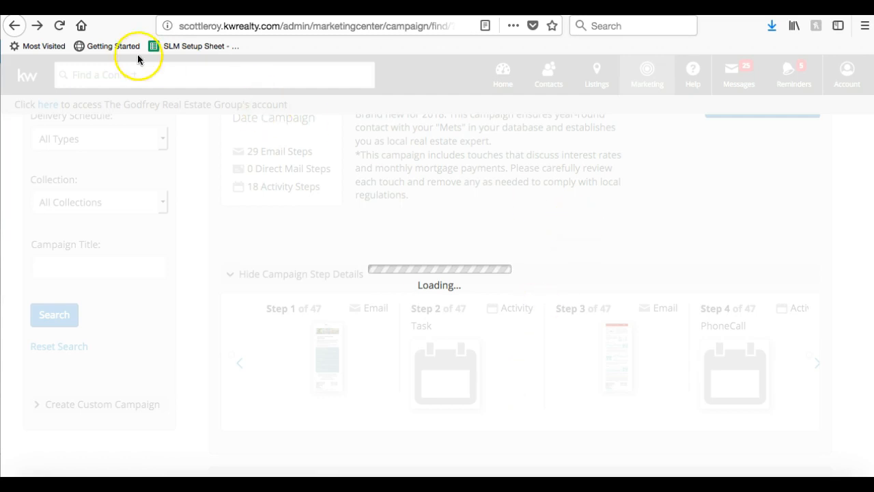
left_click(36, 26)
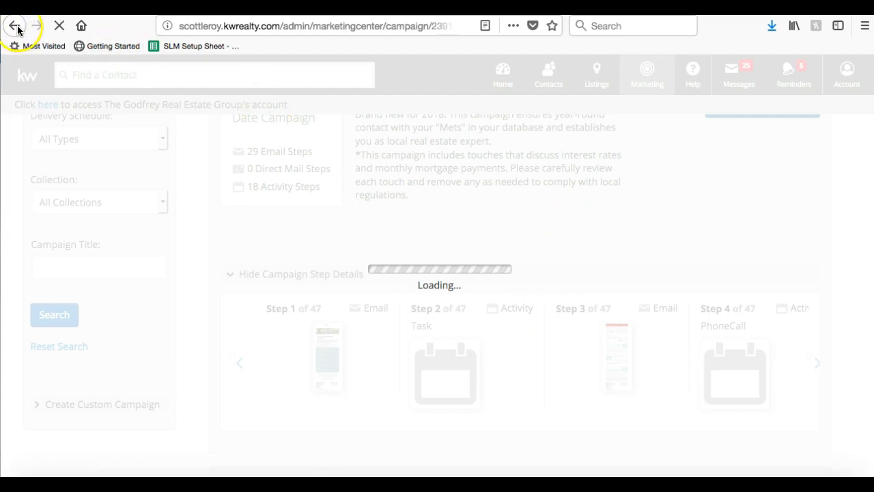
left_click(59, 26)
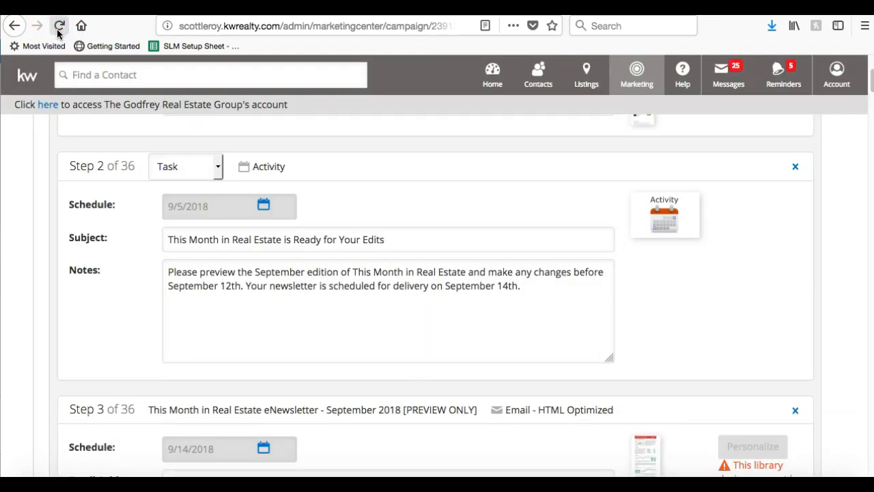
scroll(82, 266, "up", 3)
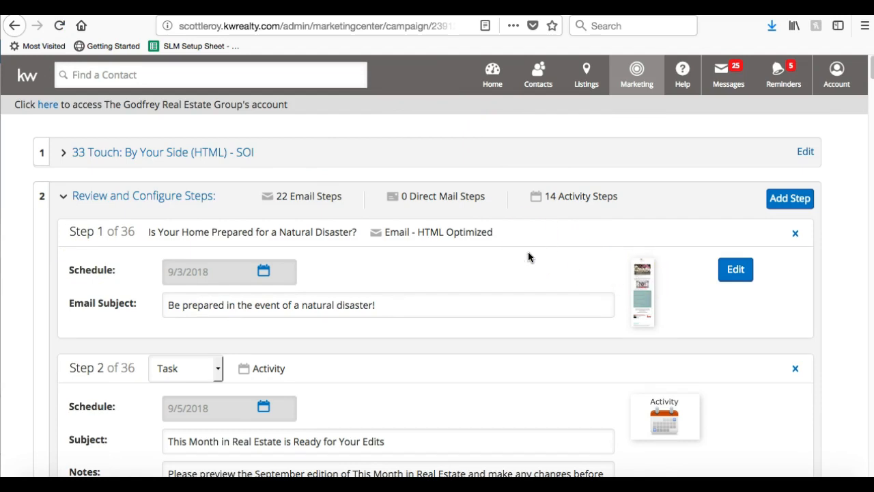
scroll(530, 257, "down", 3)
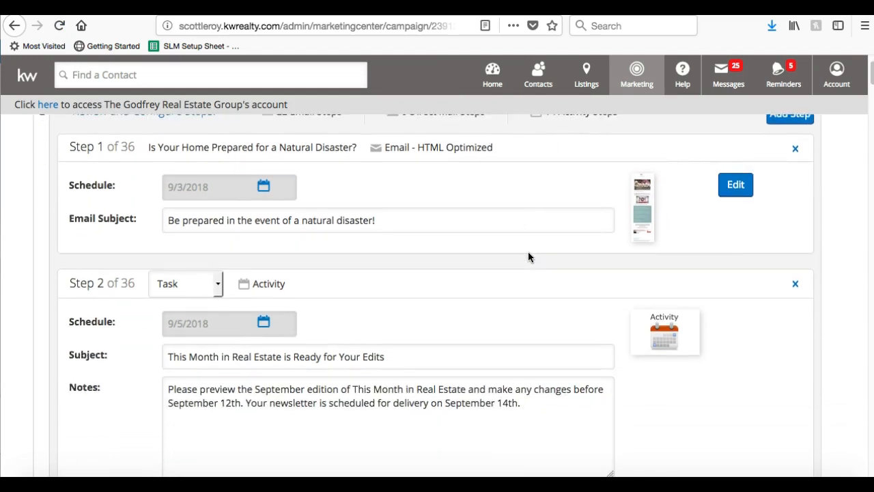
scroll(528, 257, "down", 2)
scroll(528, 257, "down", 1)
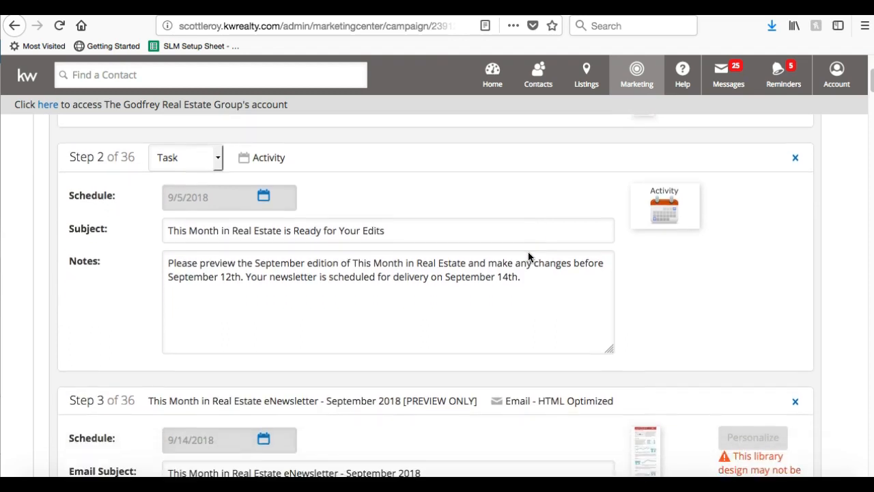
scroll(528, 257, "down", 1)
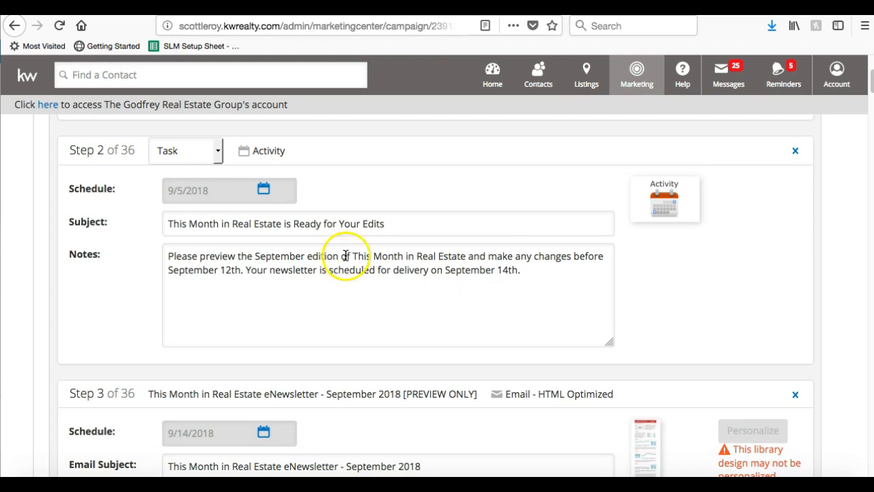
scroll(262, 255, "down", 3)
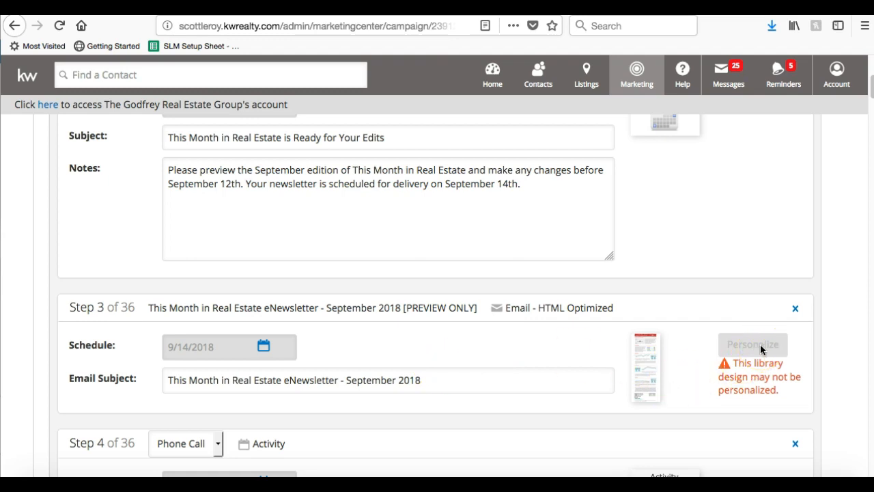
scroll(761, 350, "up", 2)
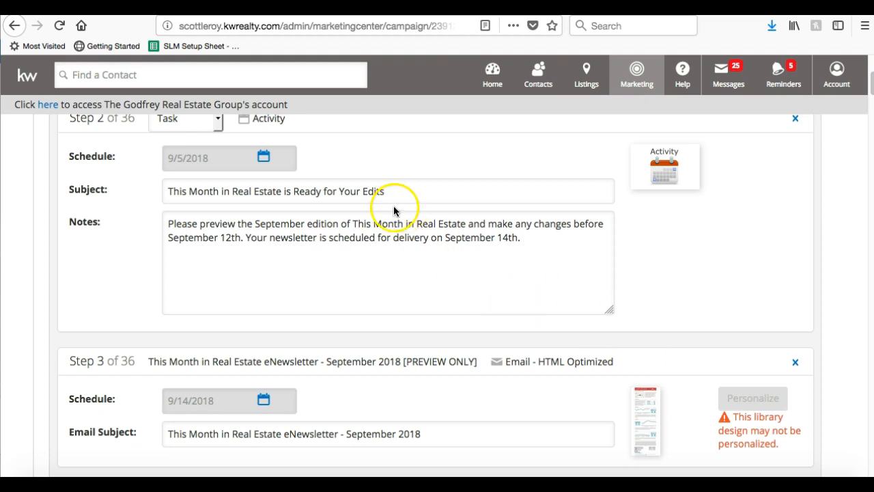
scroll(392, 205, "up", 1)
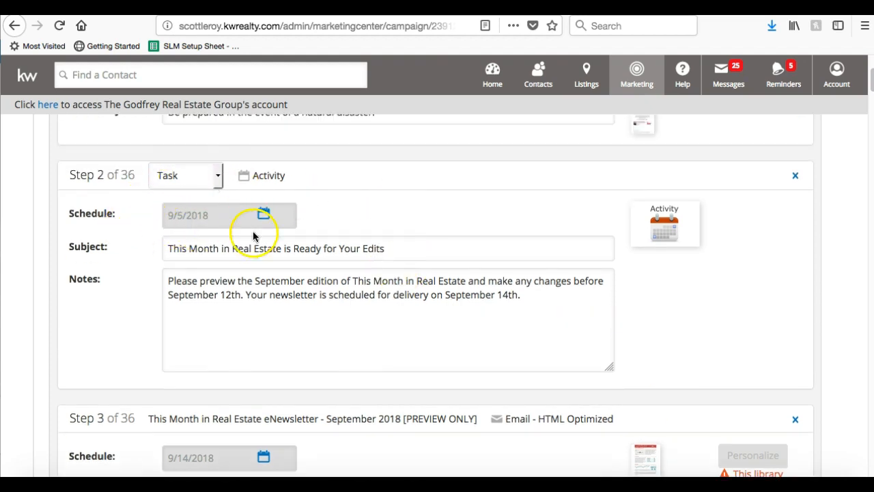
left_click(216, 294)
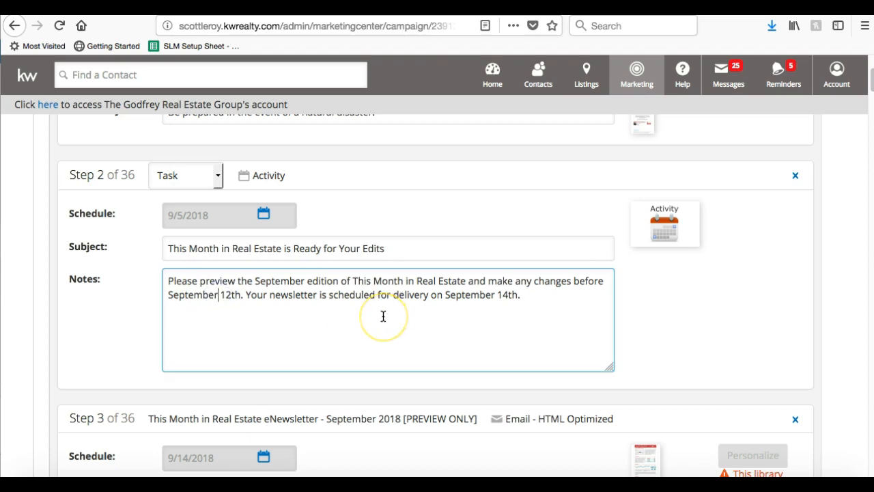
scroll(382, 316, "down", 1)
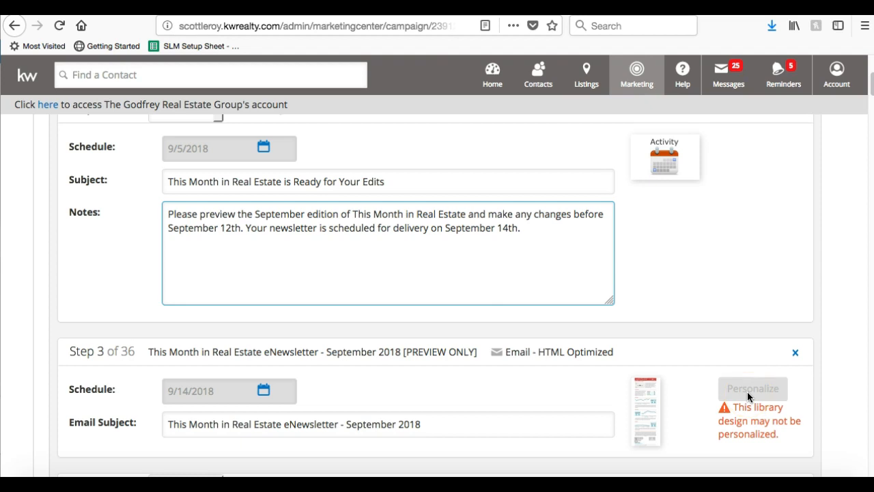
scroll(748, 397, "down", 5)
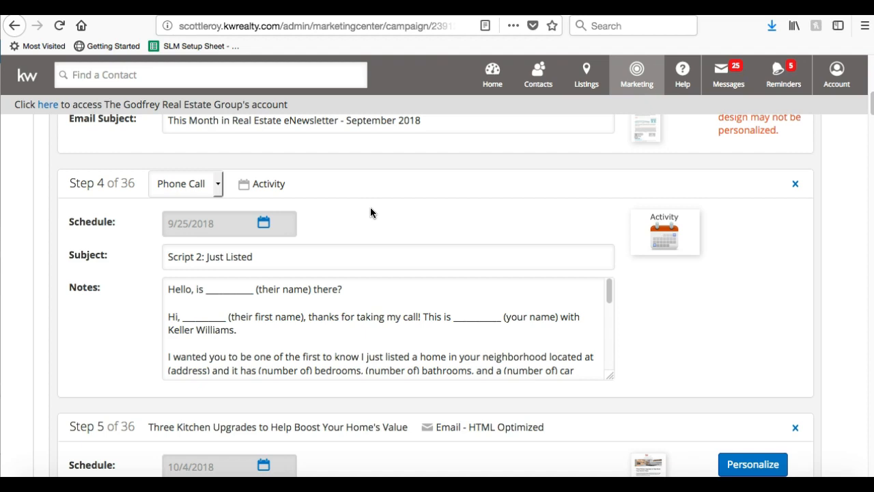
Delete the Step 4 'Script 2: Just Listed' phone-call step, leaving 35 campaign steps.
left_click(362, 313)
scroll(362, 312, "down", 5)
scroll(362, 313, "up", 5)
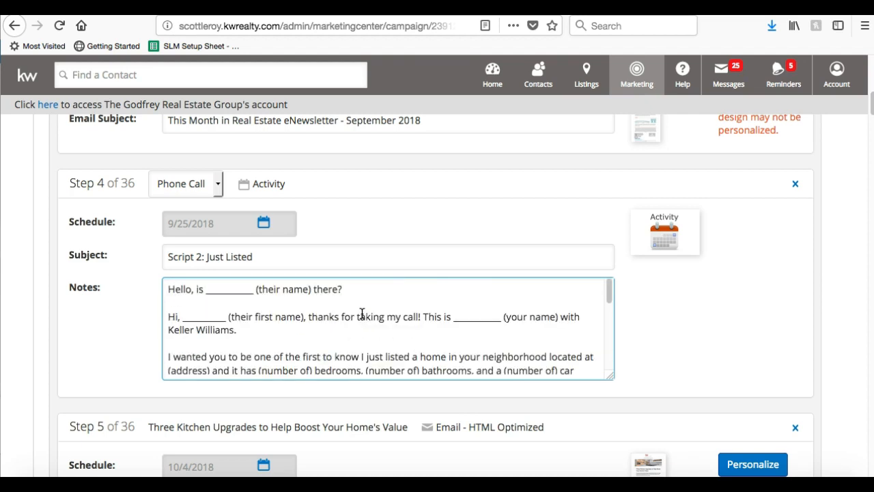
left_click(450, 194)
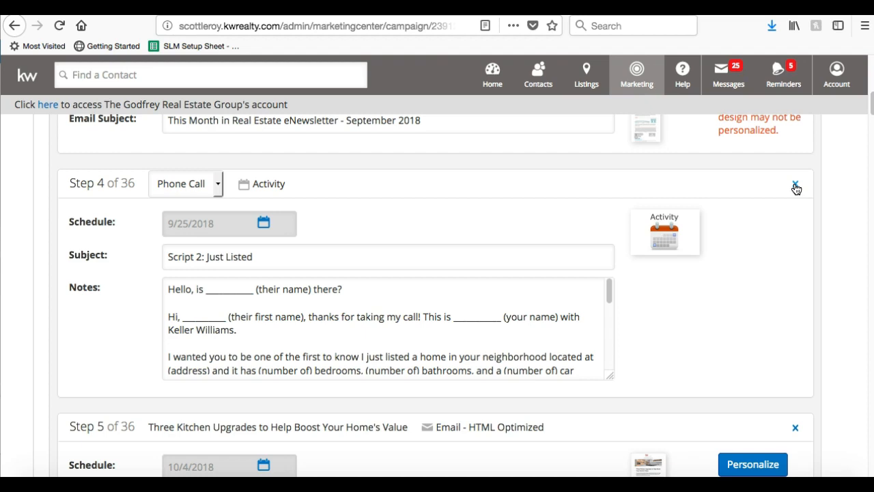
left_click(796, 186)
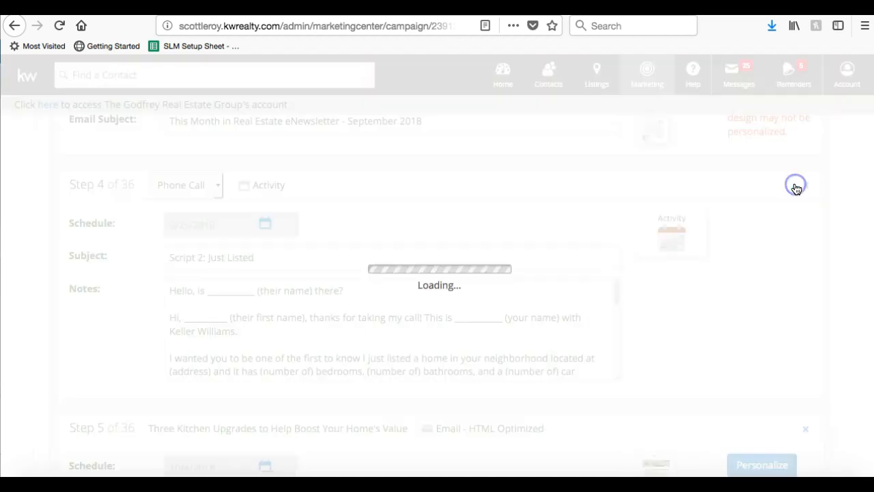
left_click(460, 301)
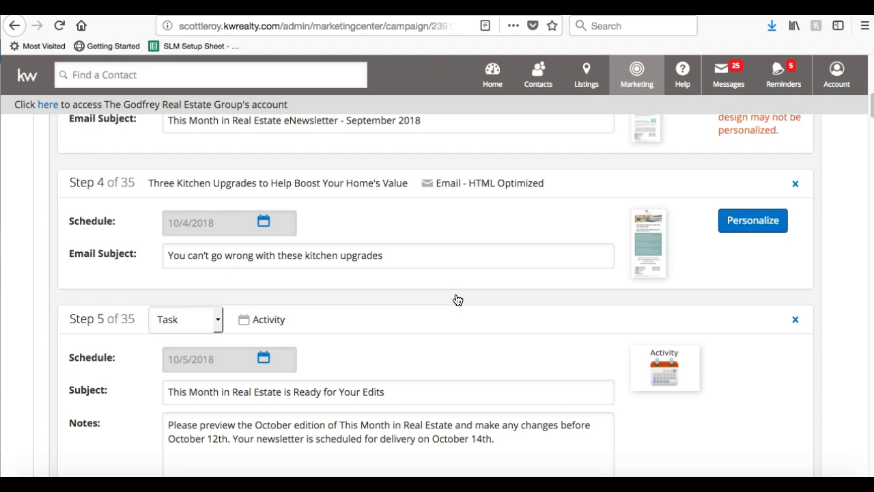
scroll(458, 301, "up", 10)
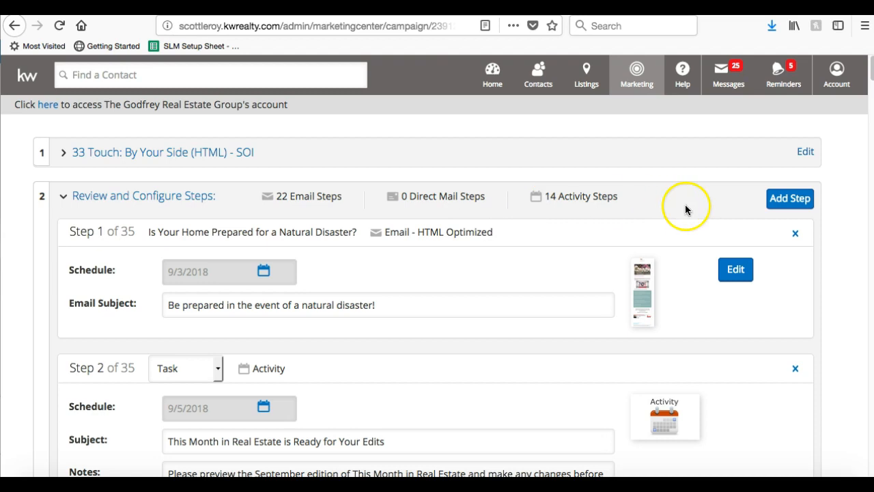
Look at the available step types for a new step, then cancel without adding one.
left_click(792, 199)
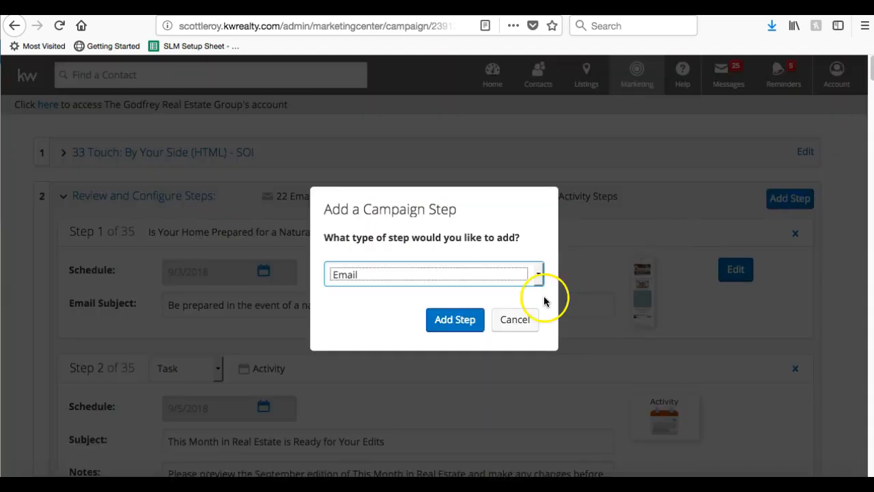
left_click(490, 267)
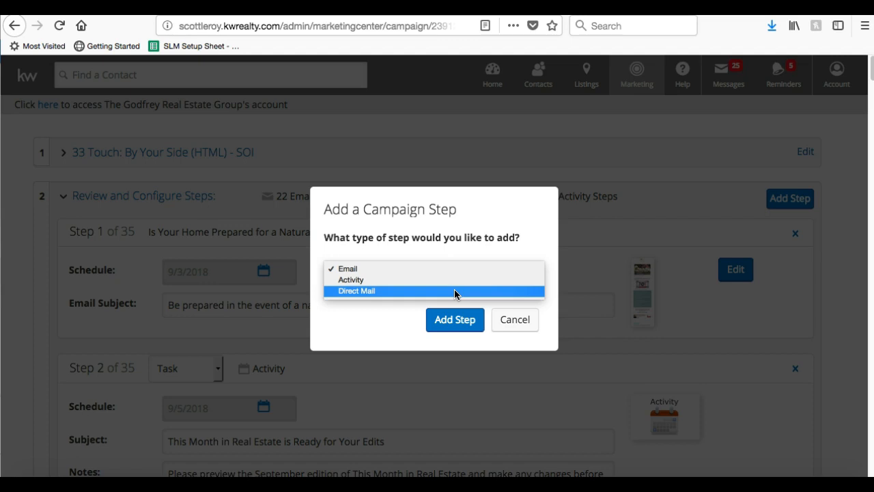
left_click(504, 319)
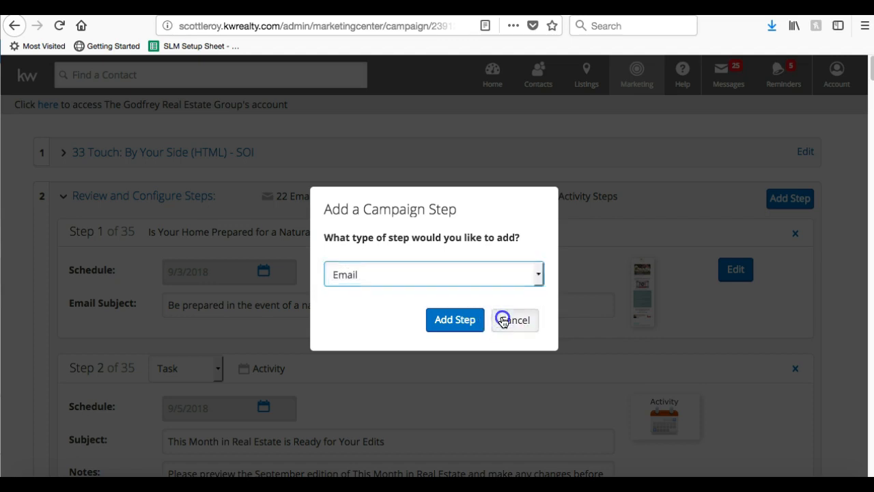
Save the campaign steps, which end with the Step 35 campaign-concluded task, and continue.
scroll(503, 322, "down", 15)
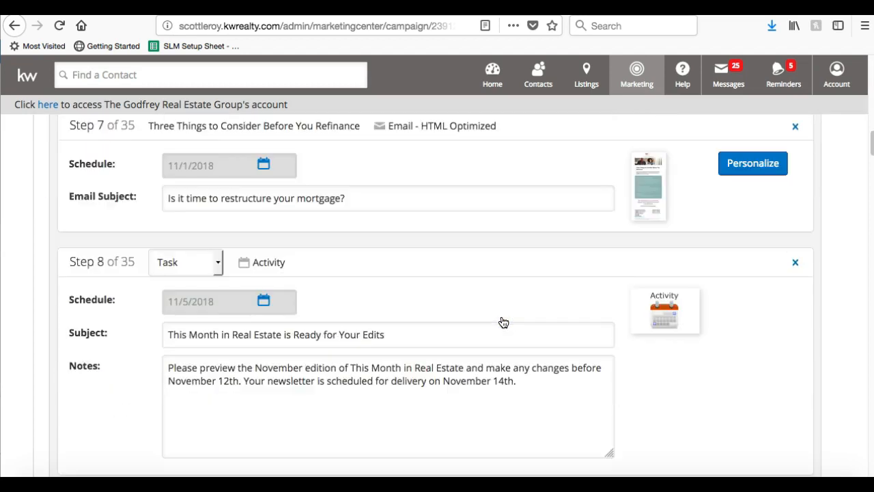
scroll(503, 322, "down", 20)
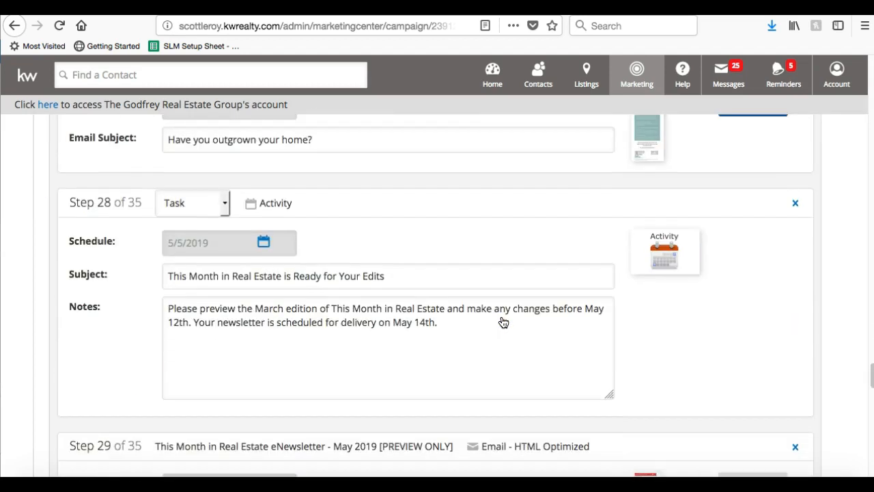
scroll(503, 322, "down", 20)
scroll(504, 322, "down", 9)
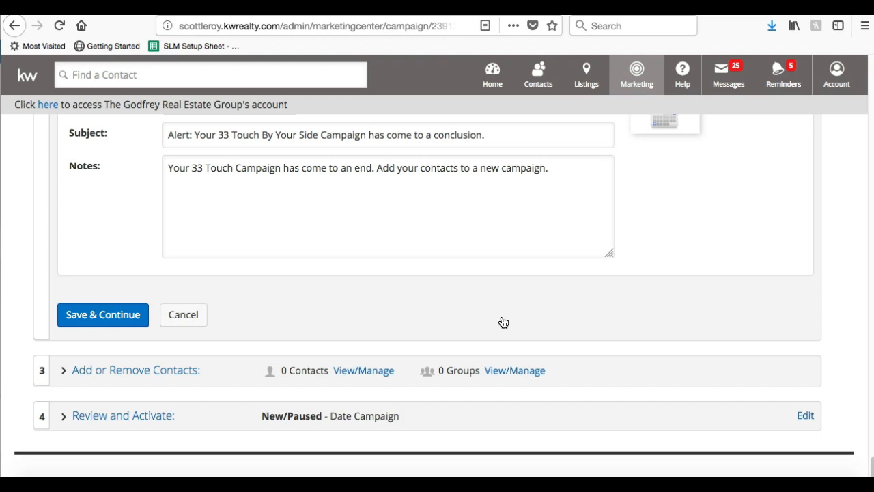
scroll(504, 322, "up", 6)
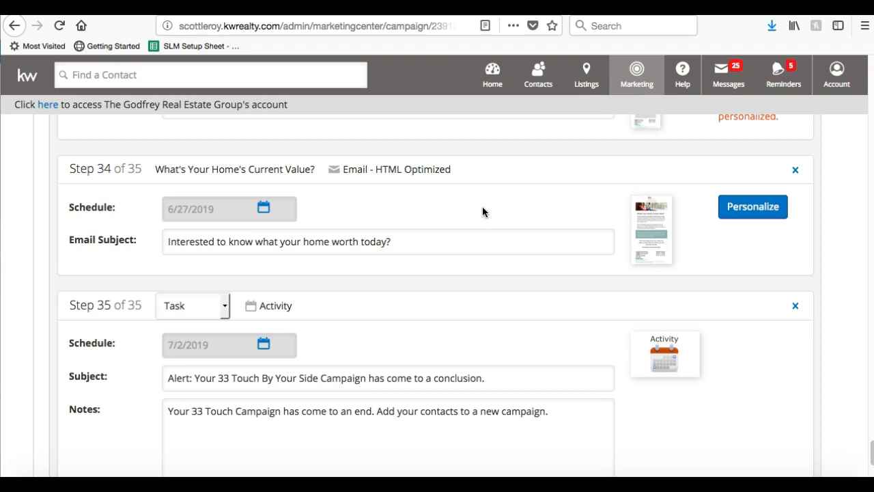
scroll(482, 212, "down", 4)
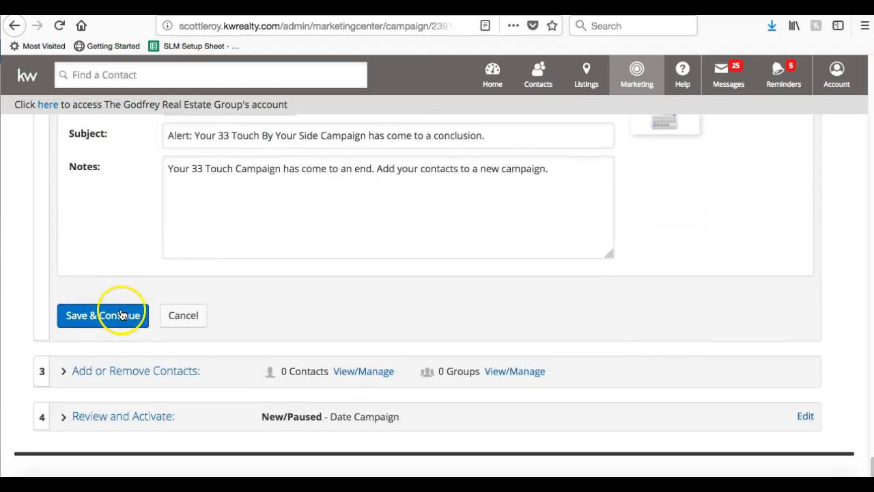
left_click(121, 315)
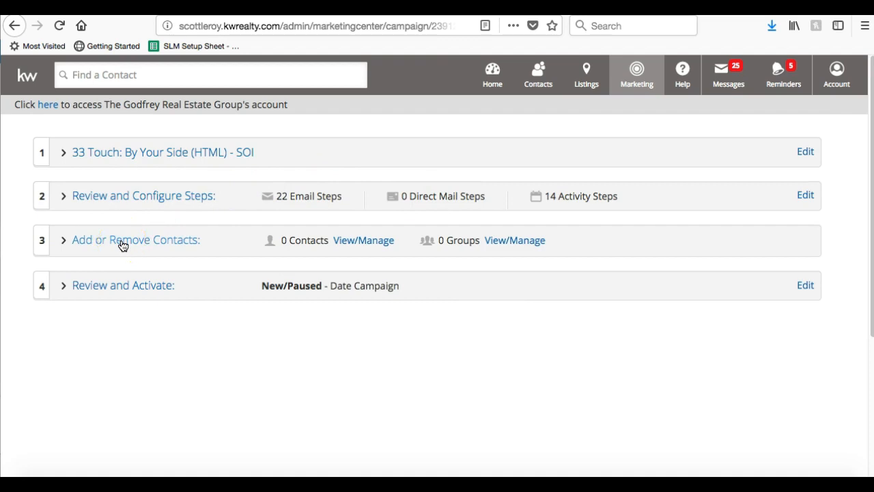
In Add or Remove Contacts, add the 7-contact Coworkers group to the campaign's groups.
left_click(123, 246)
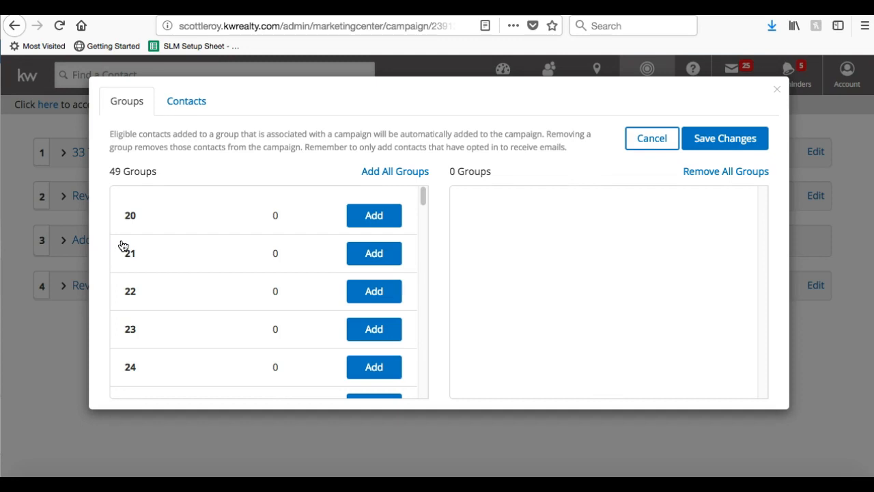
scroll(172, 242, "down", 6)
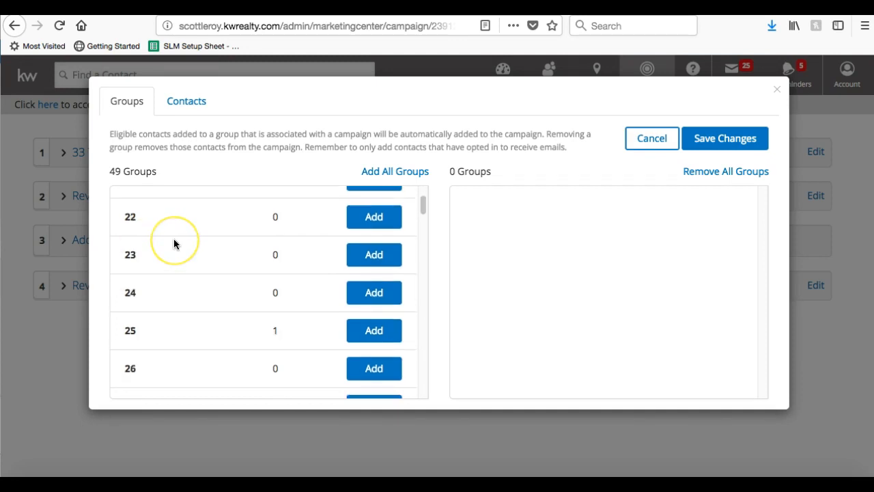
scroll(174, 243, "down", 15)
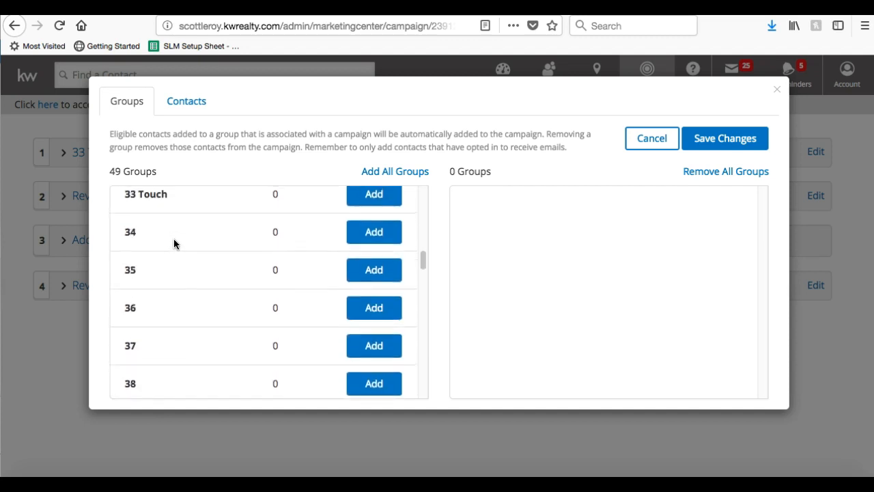
scroll(174, 239, "down", 7)
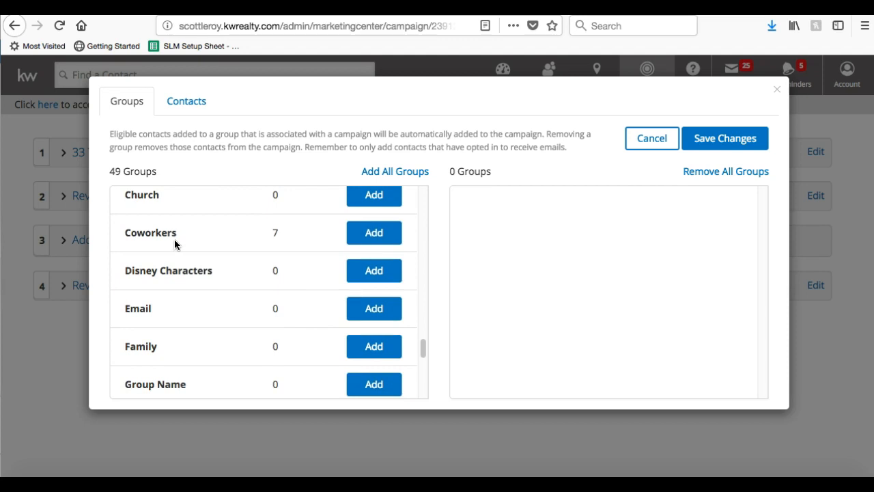
left_click(361, 241)
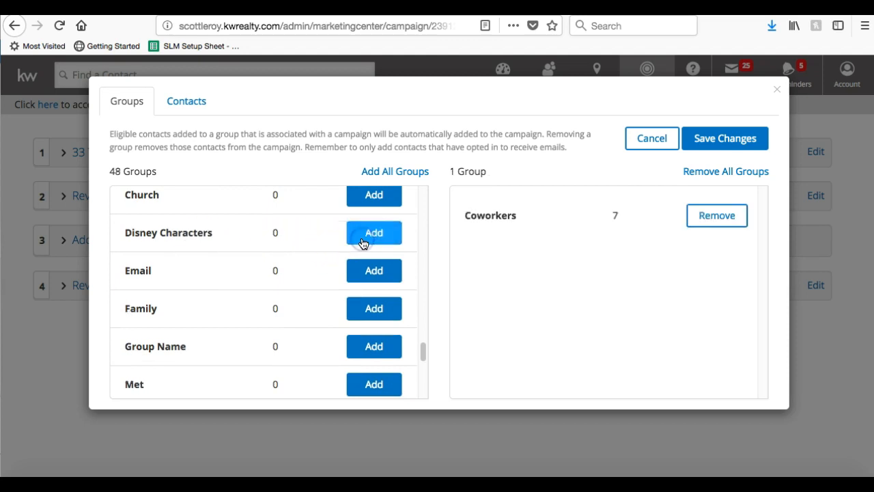
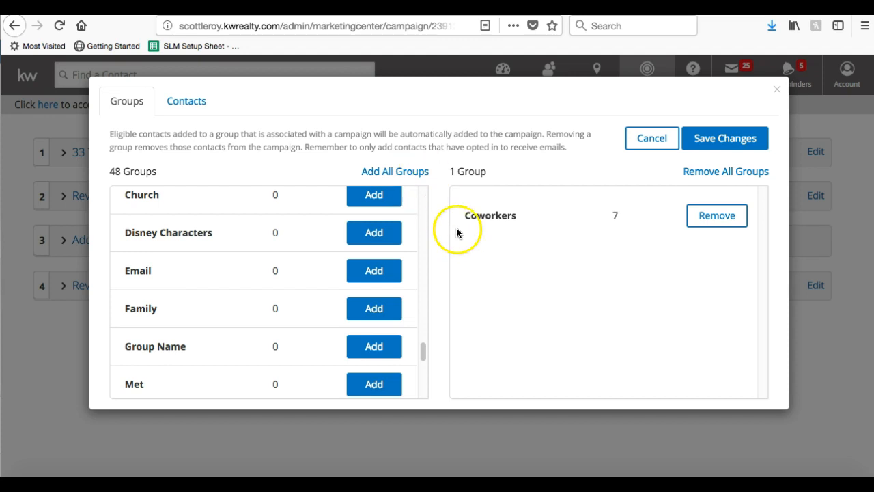
Check the campaign's individual contacts, then remove the Coworkers group from the campaign.
scroll(148, 267, "down", 5)
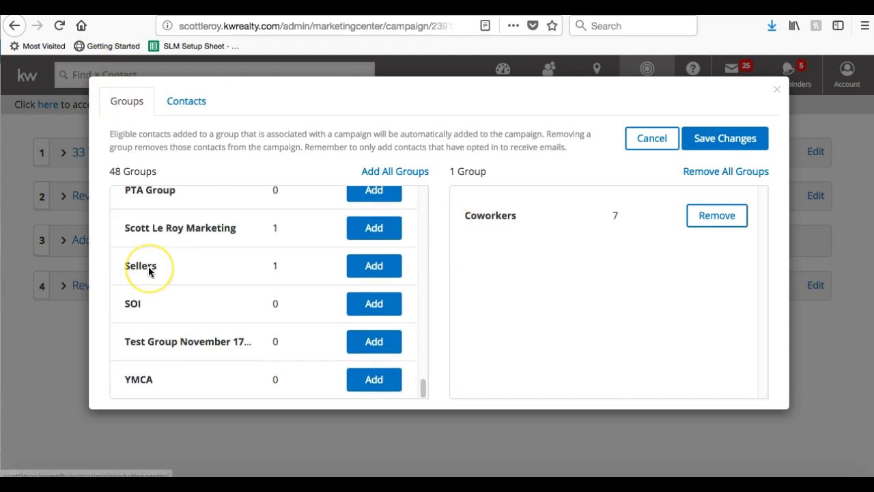
left_click(202, 114)
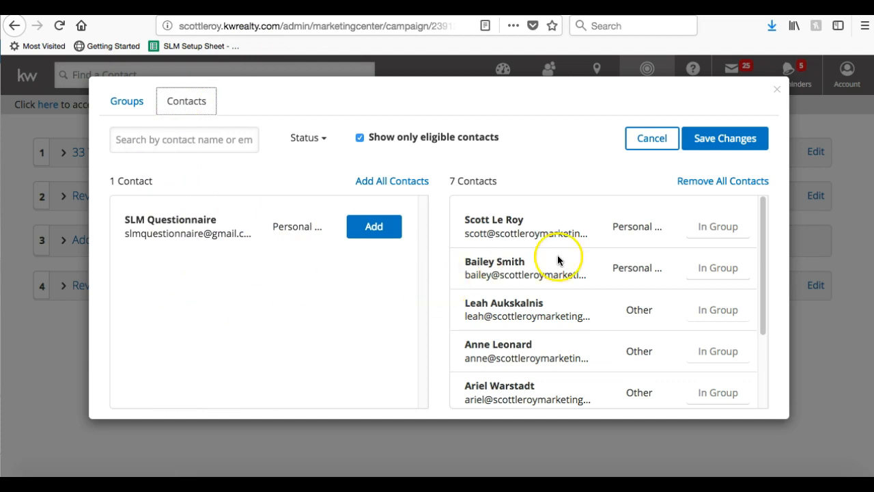
scroll(637, 263, "down", 3)
scroll(638, 264, "down", 2)
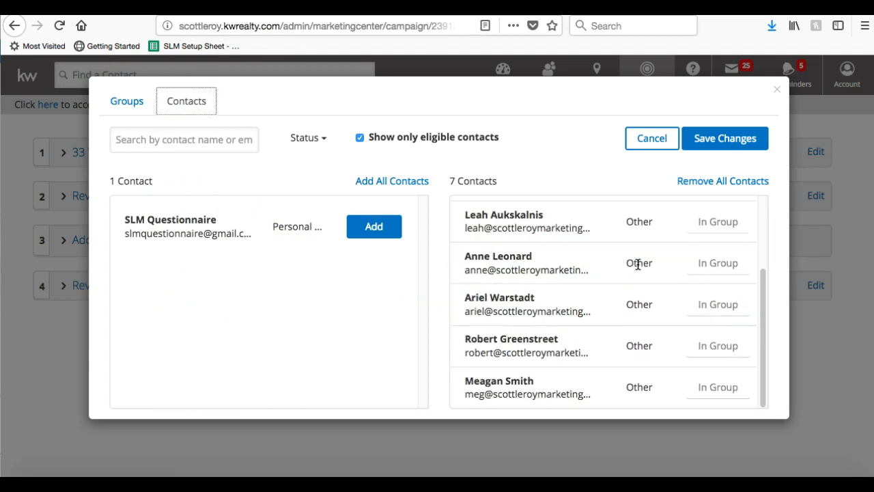
left_click(728, 306)
left_click(728, 306)
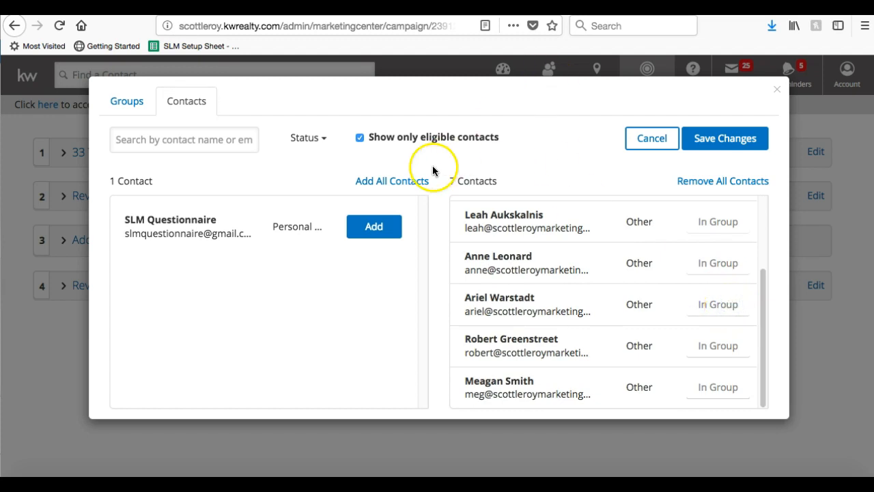
left_click(123, 99)
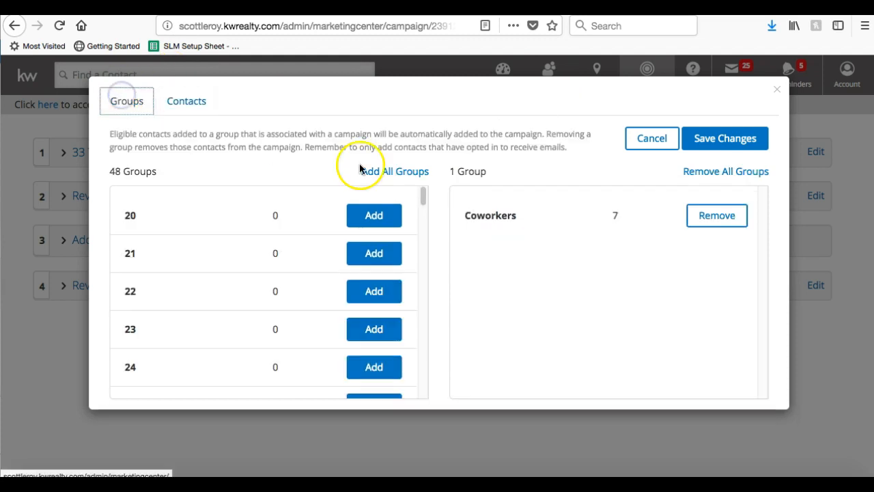
left_click(711, 218)
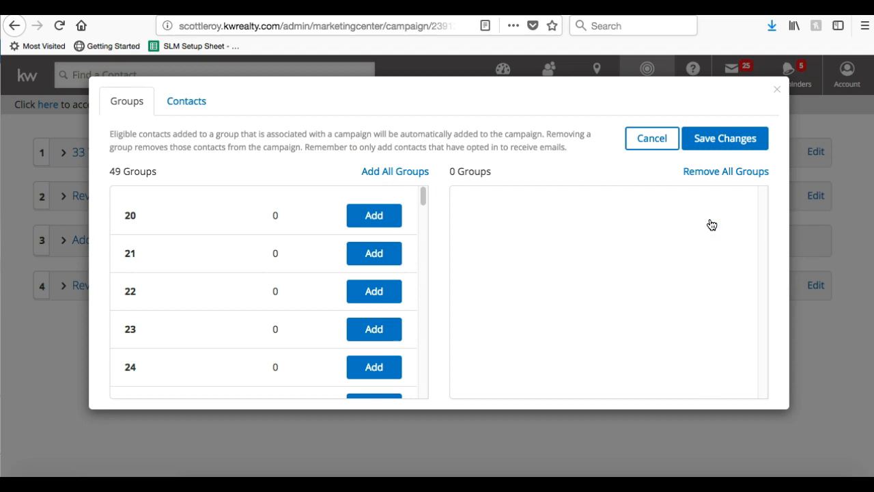
Browse the individual contacts list with ineligible contacts also shown.
left_click(201, 103)
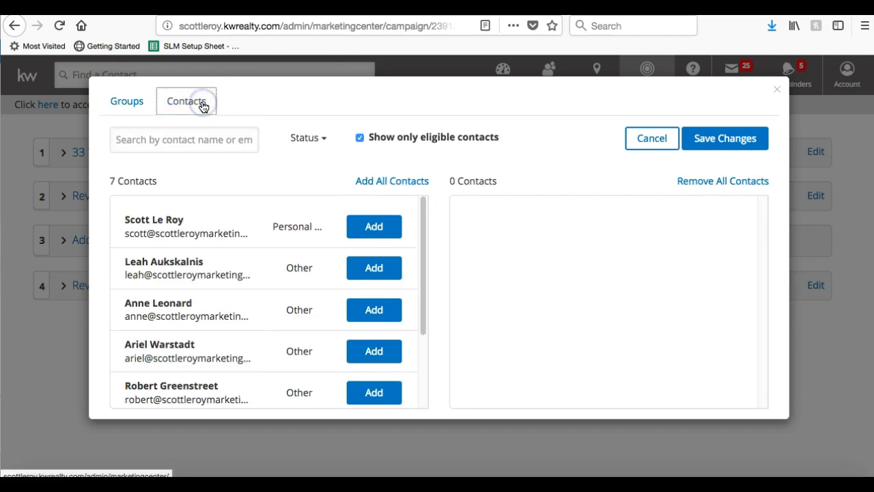
scroll(280, 218, "down", 3)
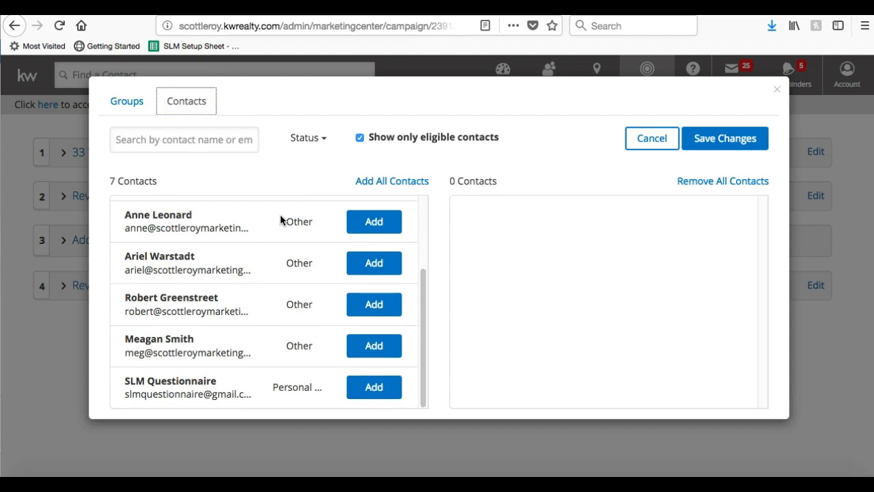
scroll(280, 218, "up", 3)
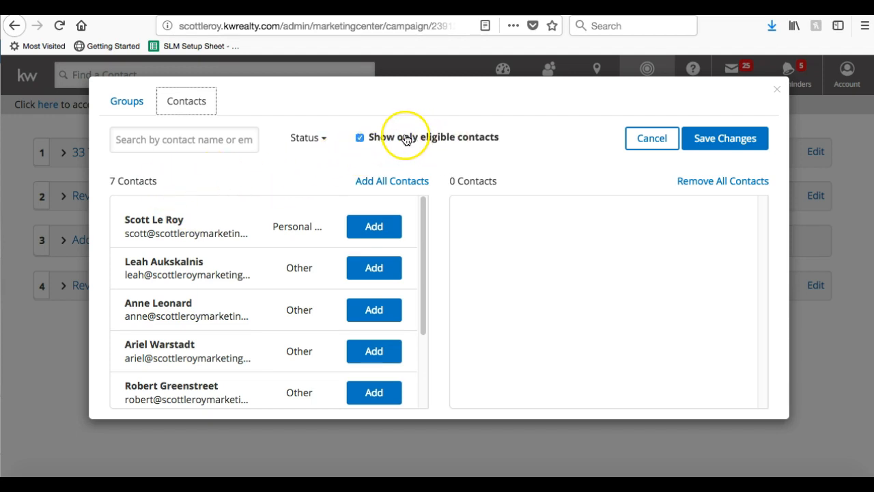
left_click(360, 138)
scroll(275, 282, "down", 3)
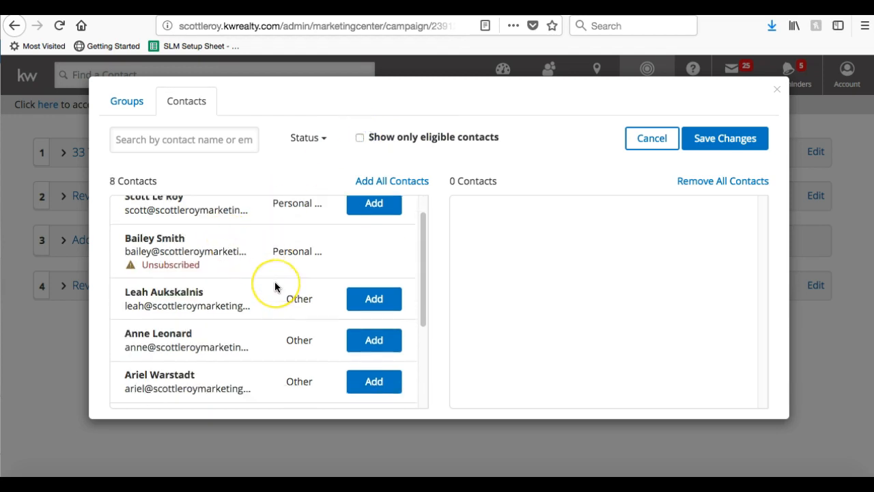
scroll(274, 286, "up", 3)
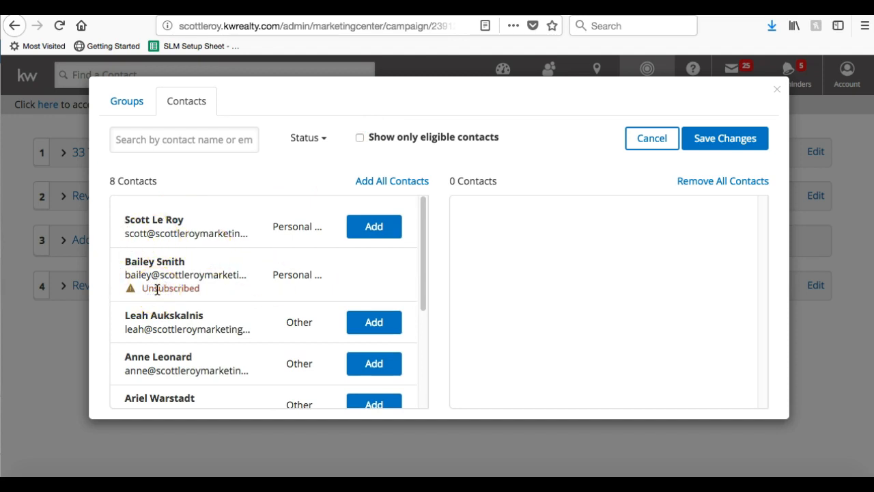
left_click(356, 275)
Show only eligible contacts, add three of them to the campaign, and save.
left_click(360, 137)
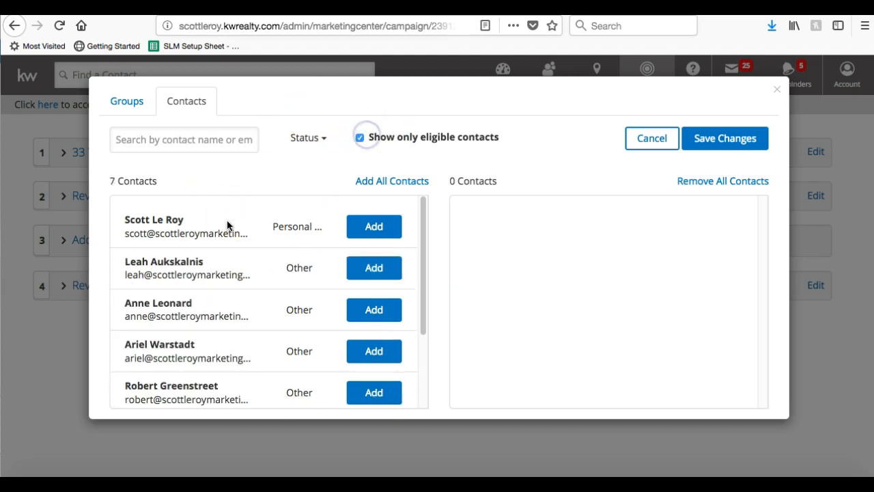
scroll(164, 290, "down", 2)
scroll(164, 290, "up", 2)
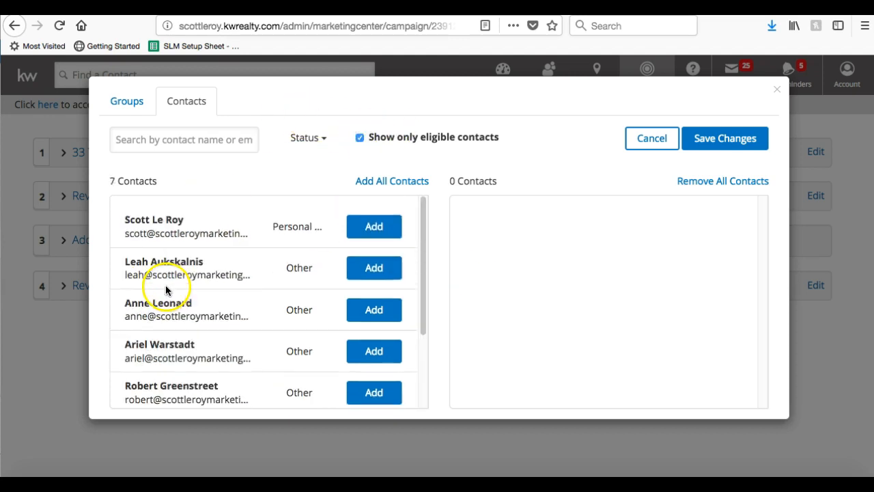
left_click(373, 226)
left_click(370, 274)
left_click(362, 314)
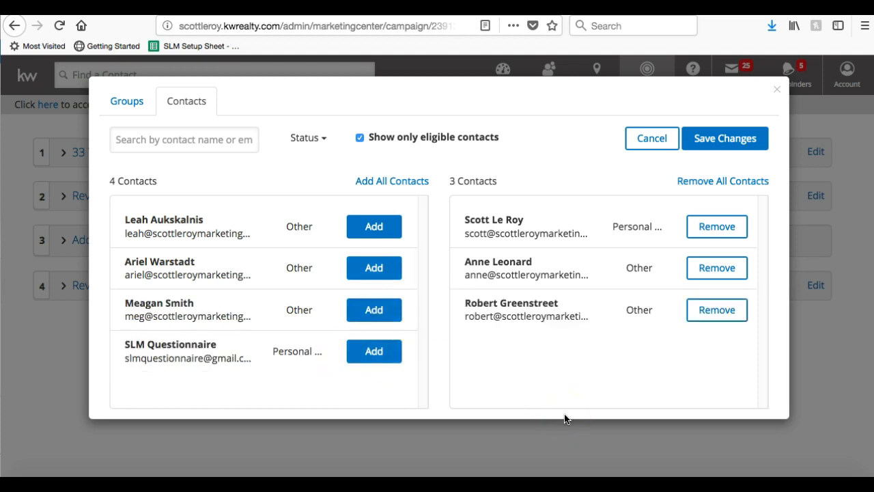
left_click(750, 139)
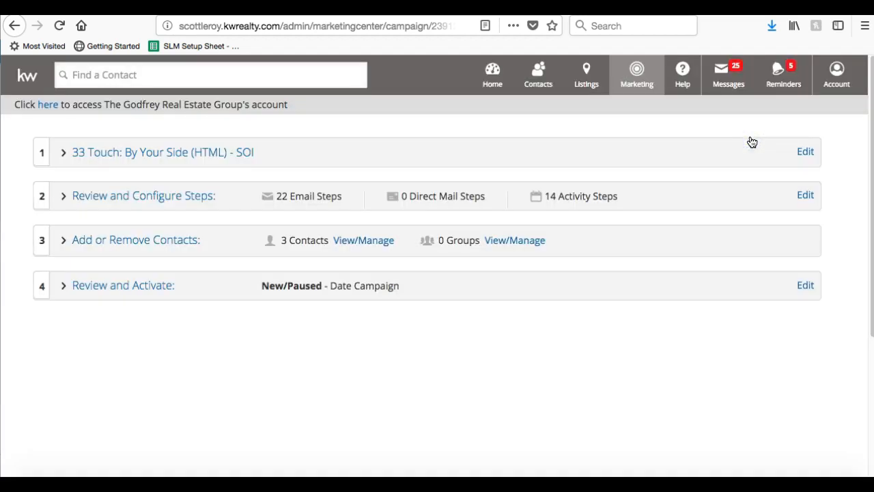
Expand the Review and Activate step, continuing past the unsaved-edits alert.
left_click(110, 232)
left_click(108, 288)
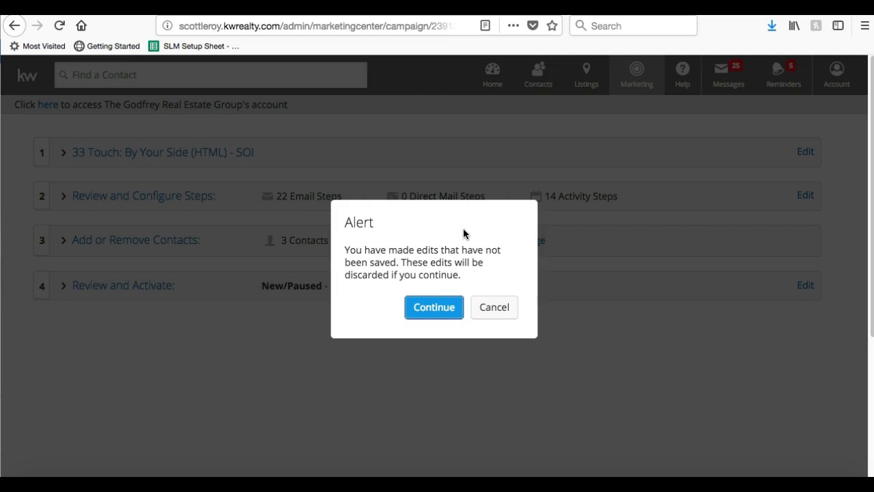
left_click(424, 314)
left_click(424, 314)
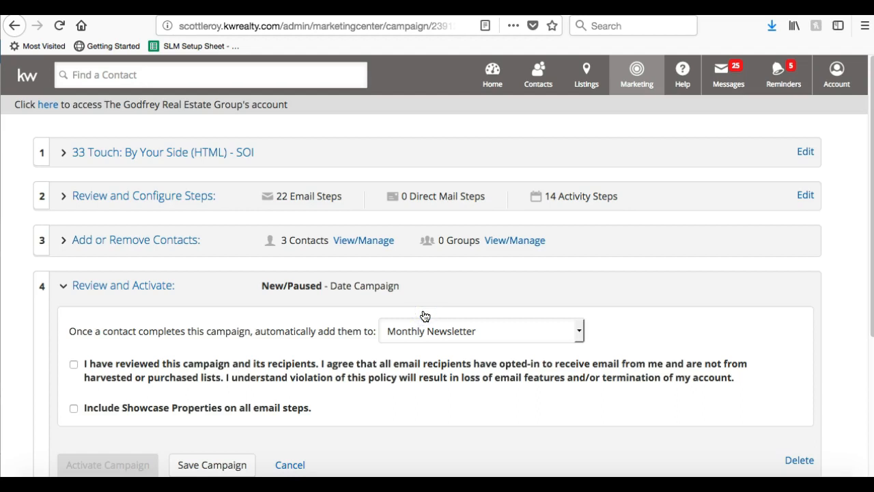
scroll(389, 351, "down", 1)
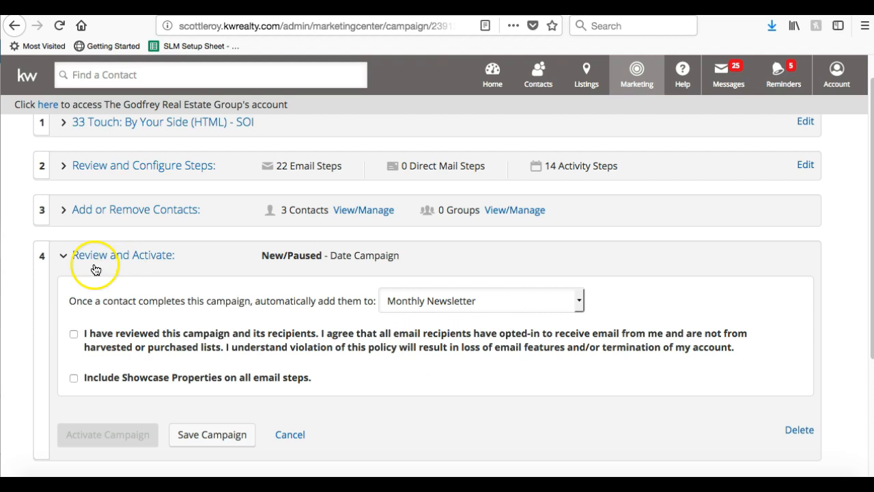
Try 33 Touch New 2018 Campaign as the follow-up, then keep Monthly Newsletter instead.
left_click(418, 304)
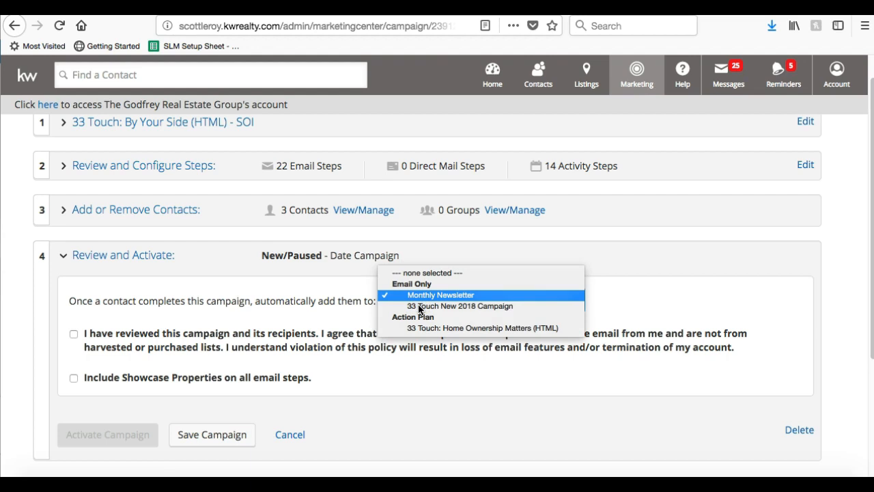
left_click(448, 307)
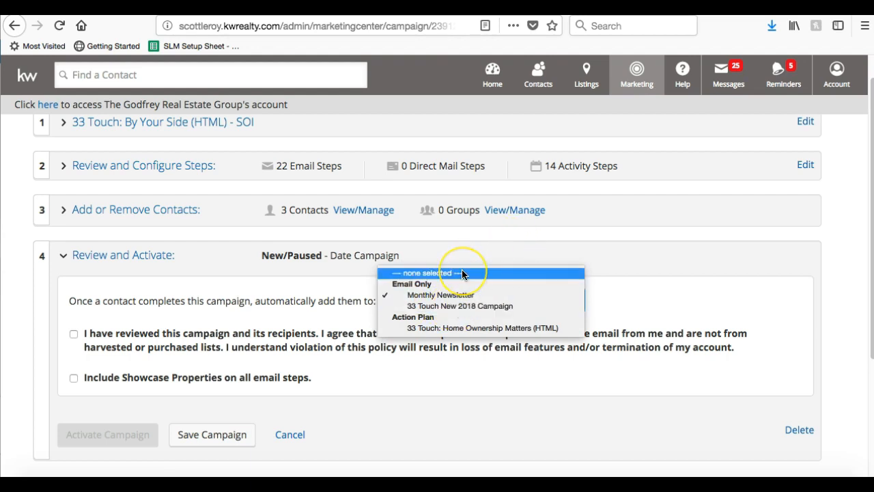
left_click(461, 296)
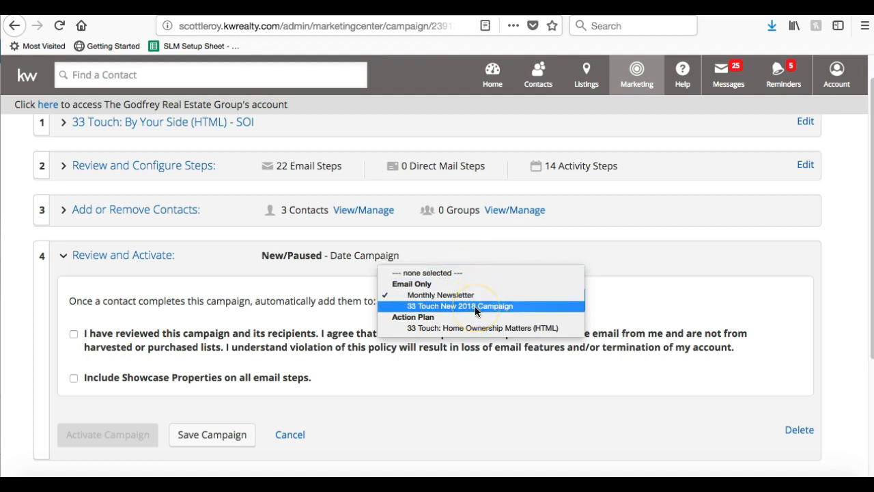
left_click(474, 306)
left_click(430, 298)
left_click(428, 285)
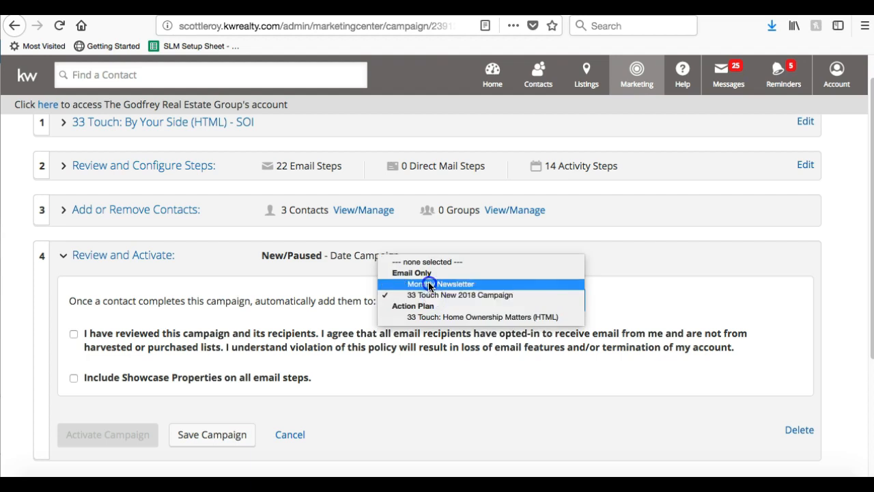
left_click(461, 341)
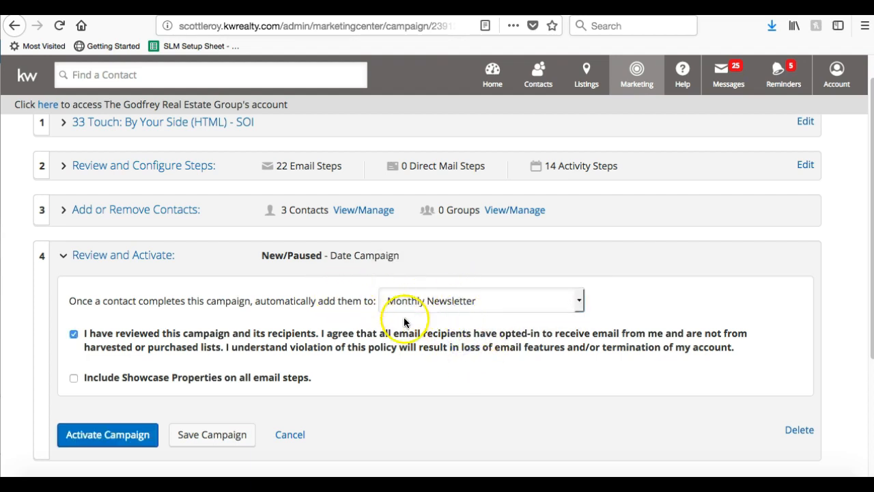
Confirm all recipients have opted in and activate the campaign.
left_click(392, 332)
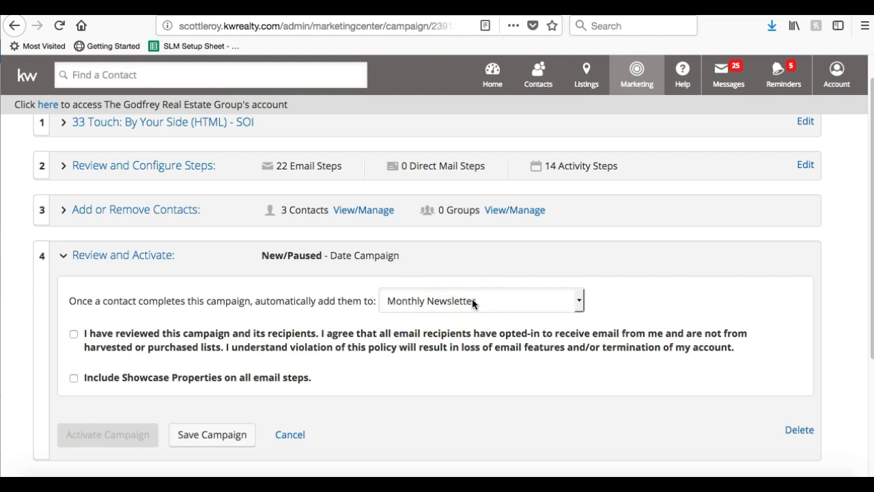
left_click(75, 335)
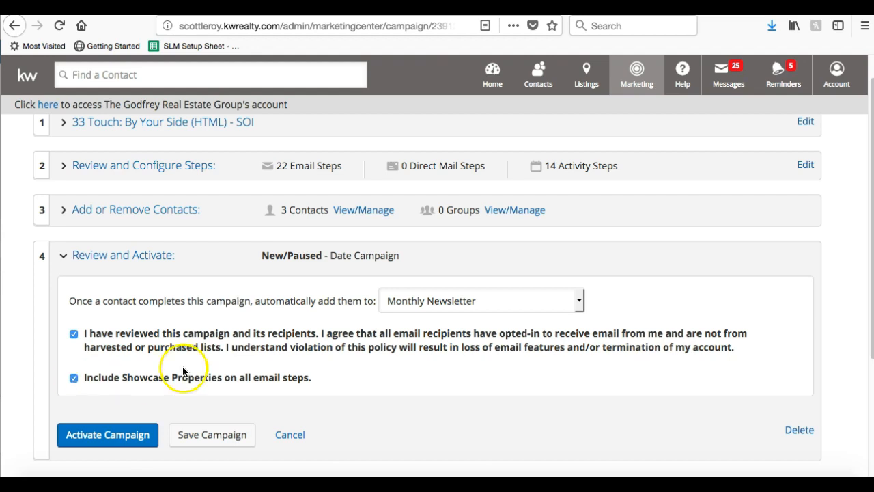
scroll(222, 353, "down", 2)
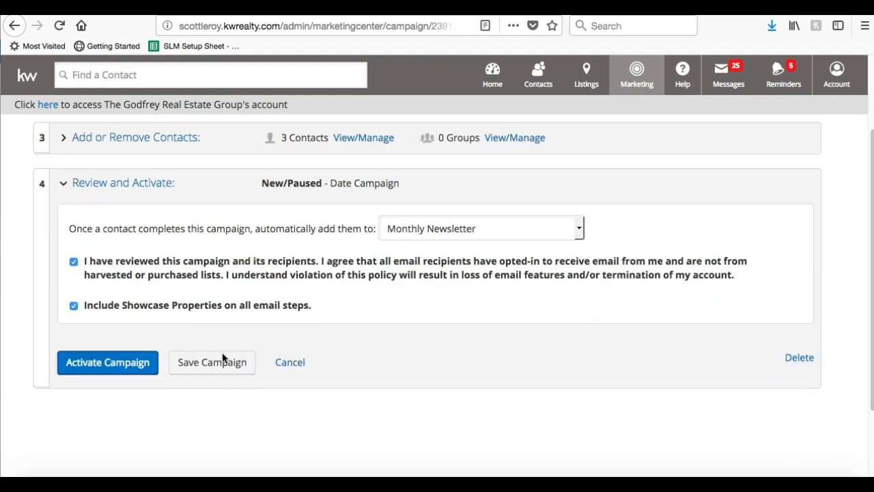
left_click(111, 374)
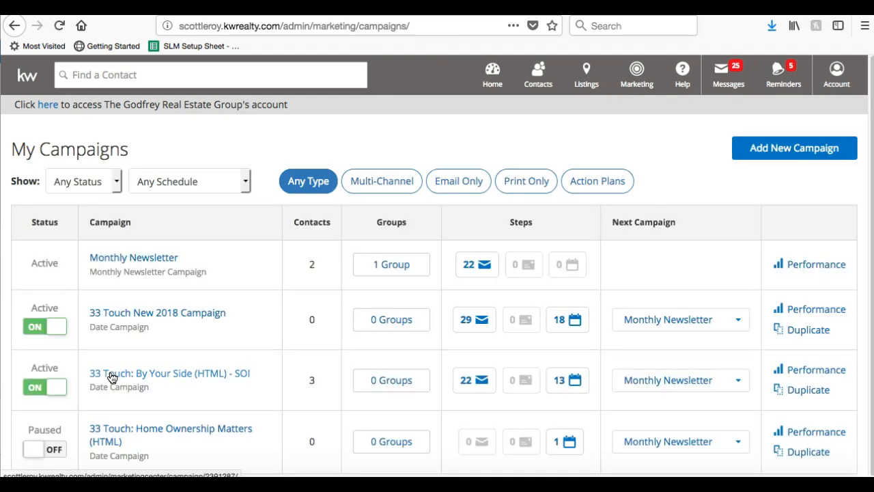
Add the Sellers group to the SOI campaign and save, leaving Monthly Newsletter as the next campaign.
scroll(111, 378, "down", 1)
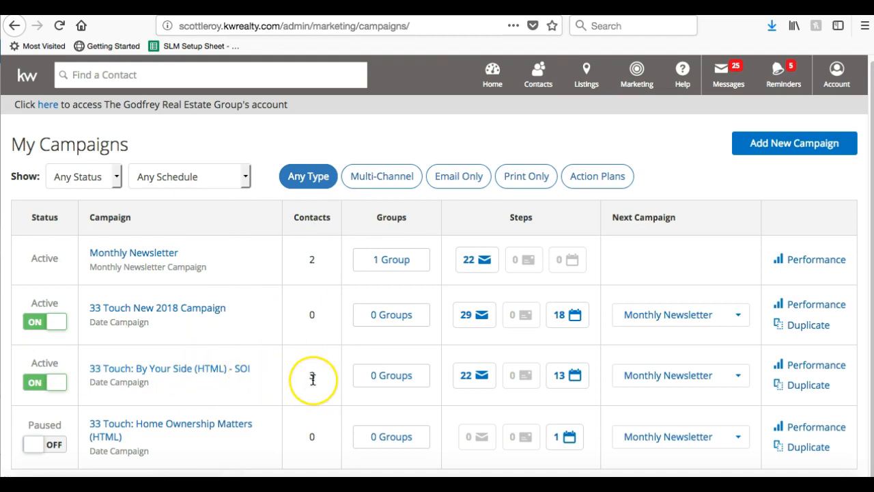
left_click(391, 377)
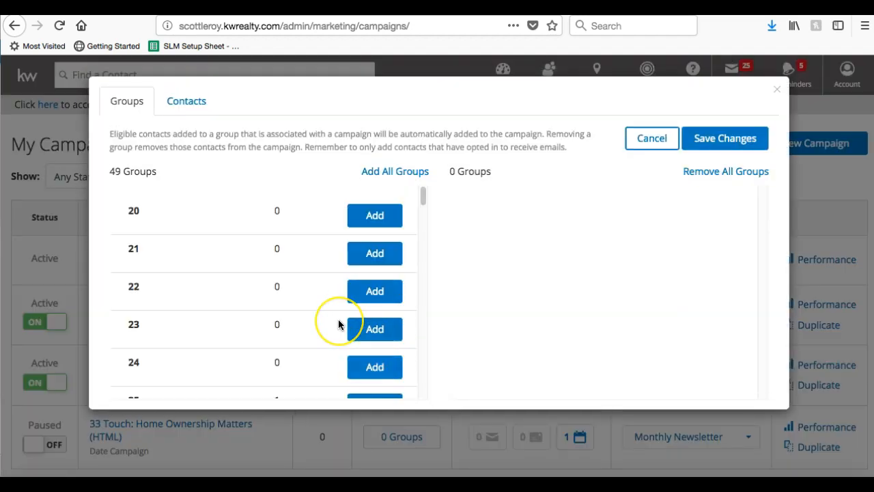
scroll(340, 324, "down", 15)
left_click(377, 263)
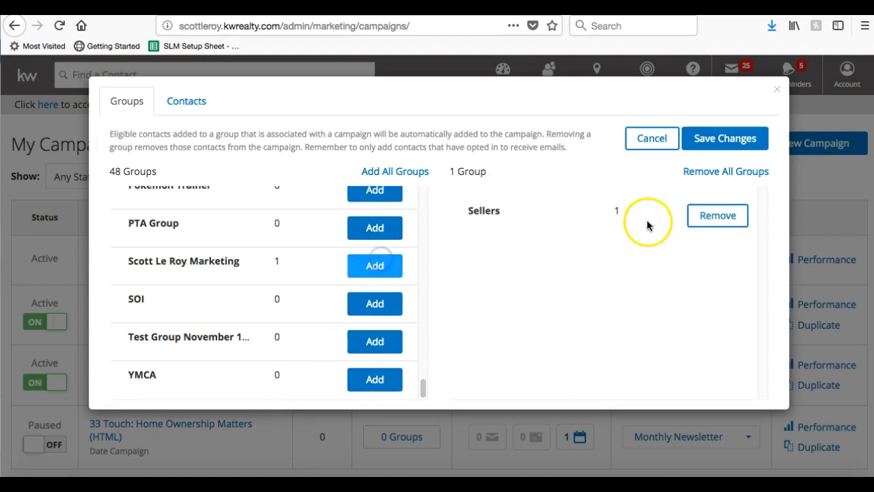
left_click(728, 139)
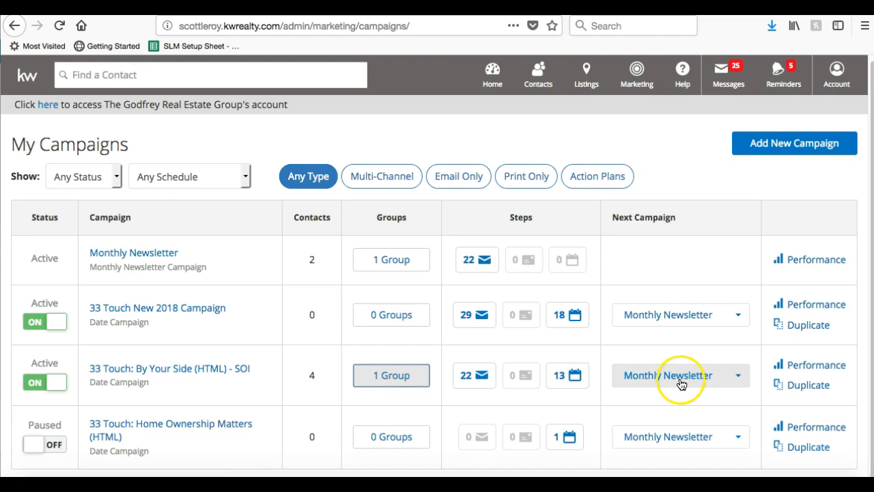
left_click(730, 377)
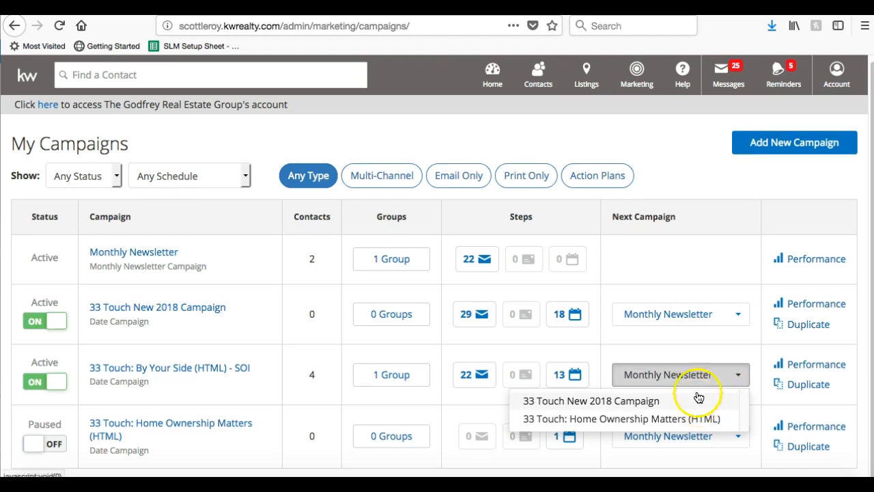
left_click(714, 348)
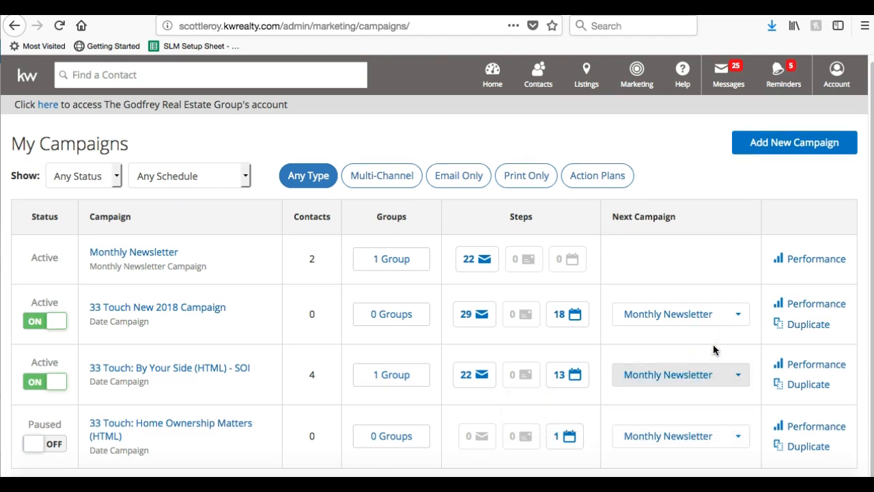
Open the SOI campaign's Performance page and review its Step Performance list.
left_click(798, 369)
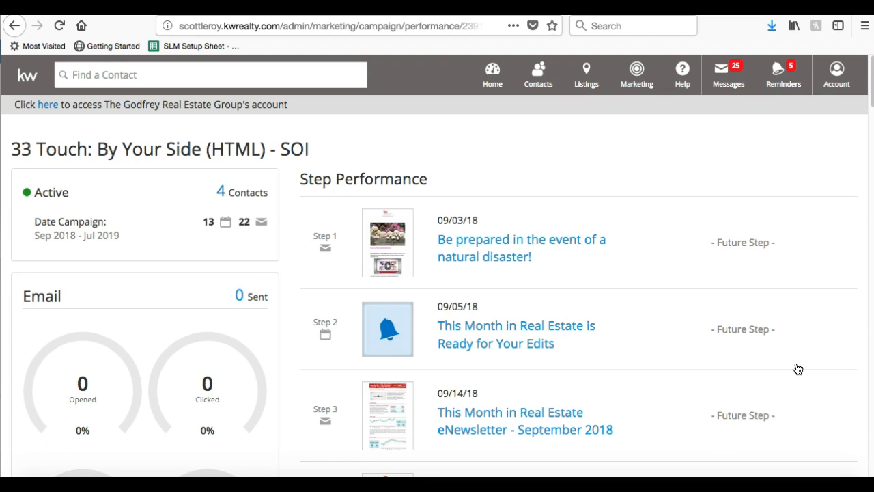
scroll(797, 369, "down", 15)
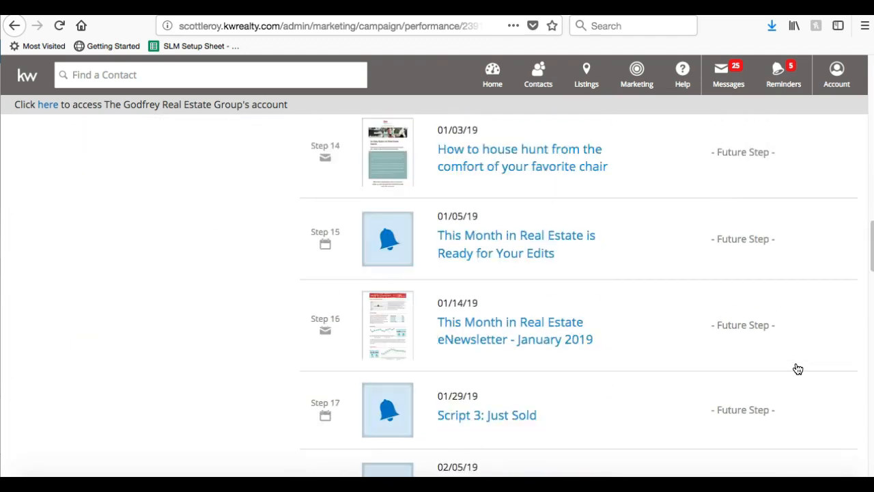
scroll(797, 369, "up", 15)
scroll(798, 369, "down", 3)
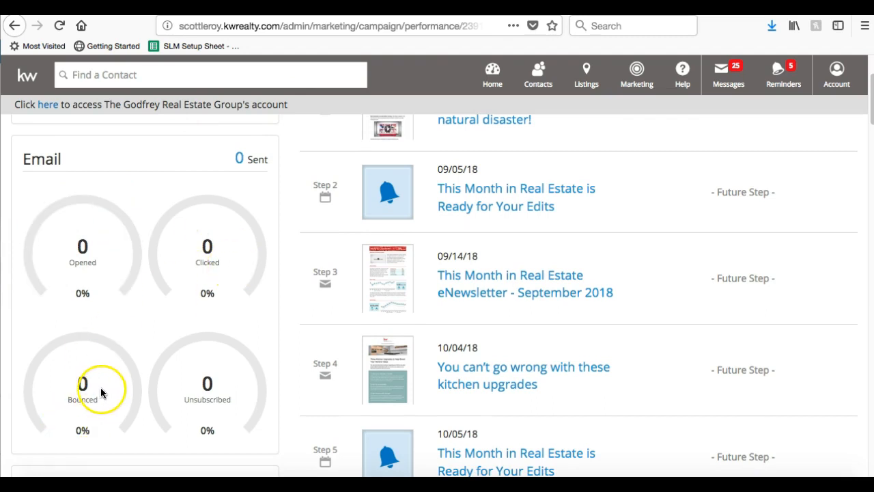
scroll(193, 387, "up", 3)
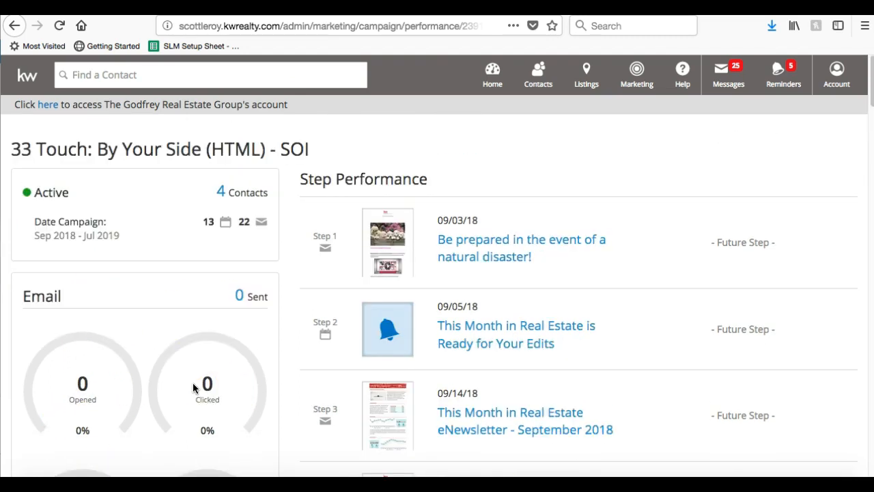
scroll(194, 387, "down", 15)
scroll(193, 388, "up", 15)
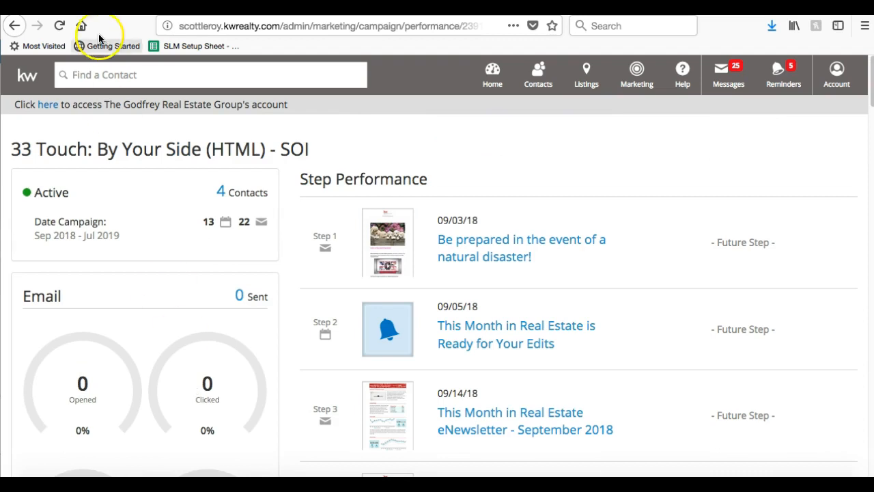
Turn the SOI campaign OFF in My Campaigns and open its setup page.
left_click(14, 27)
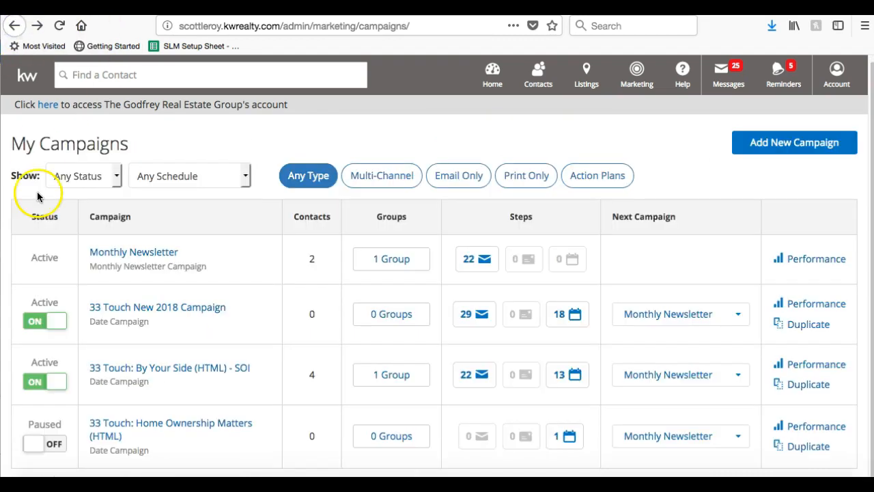
left_click(57, 388)
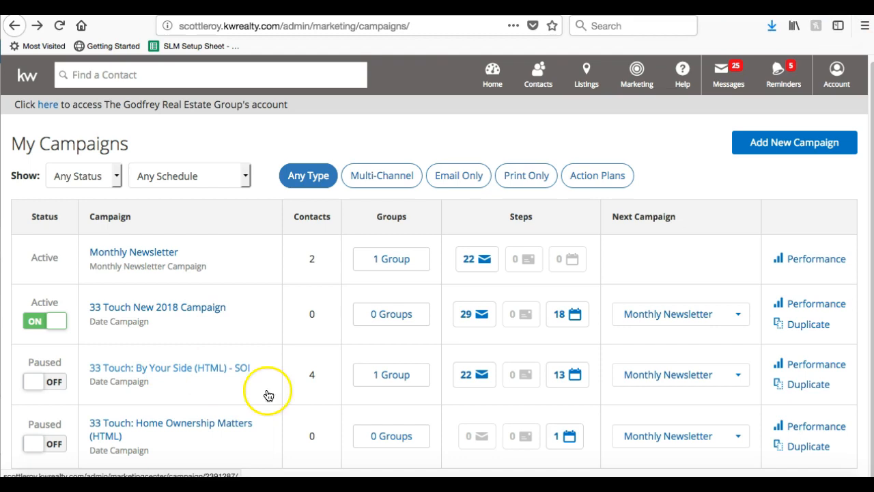
left_click(531, 485)
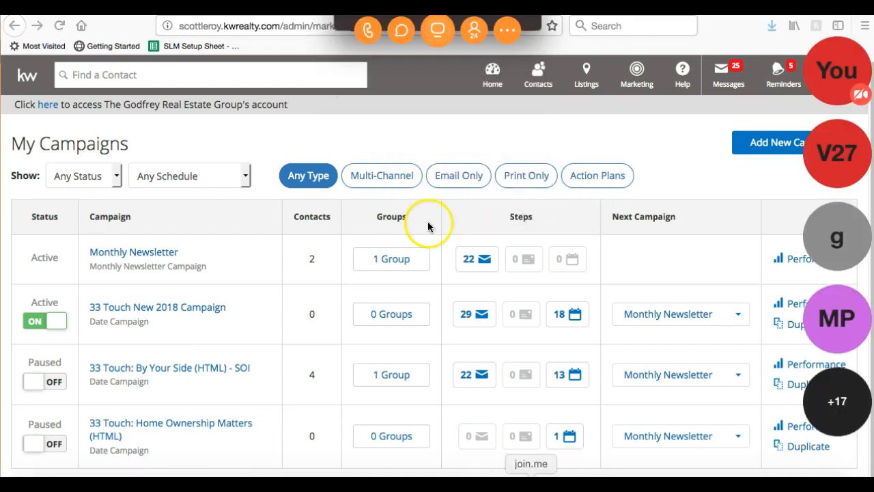
left_click(437, 29)
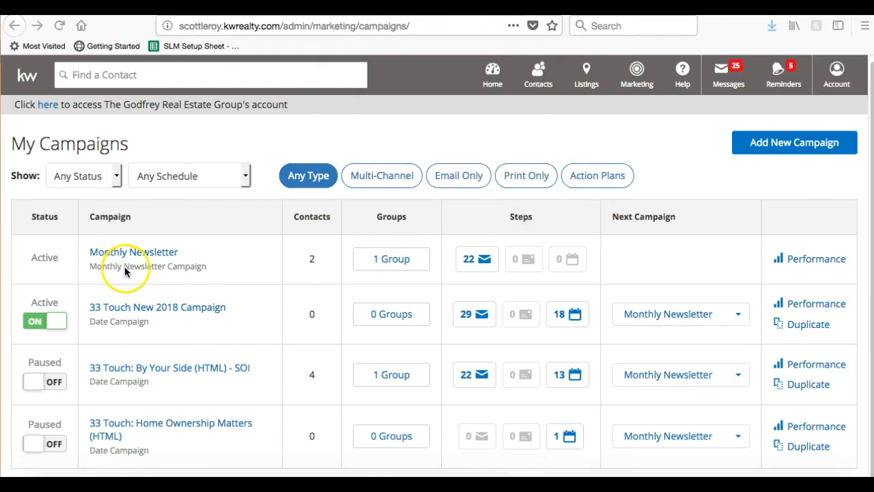
left_click(181, 373)
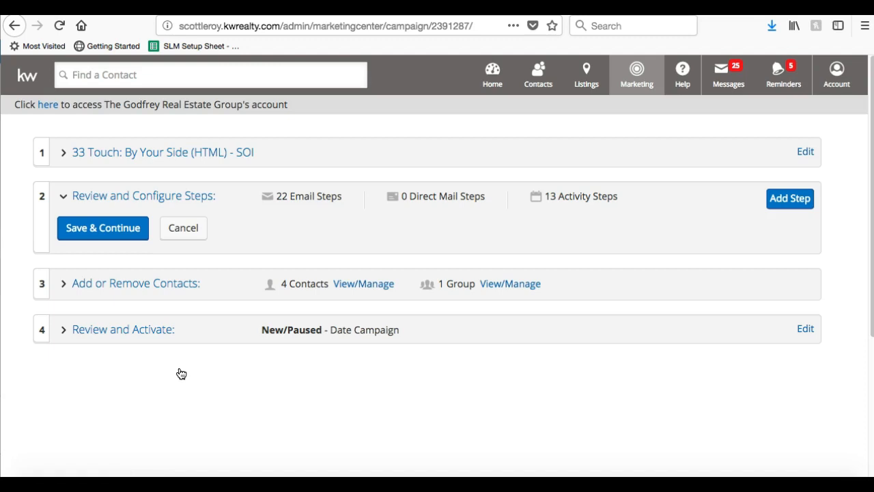
Delete the paused SOI campaign from Review and Activate, confirming the permanent deletion.
left_click(226, 196)
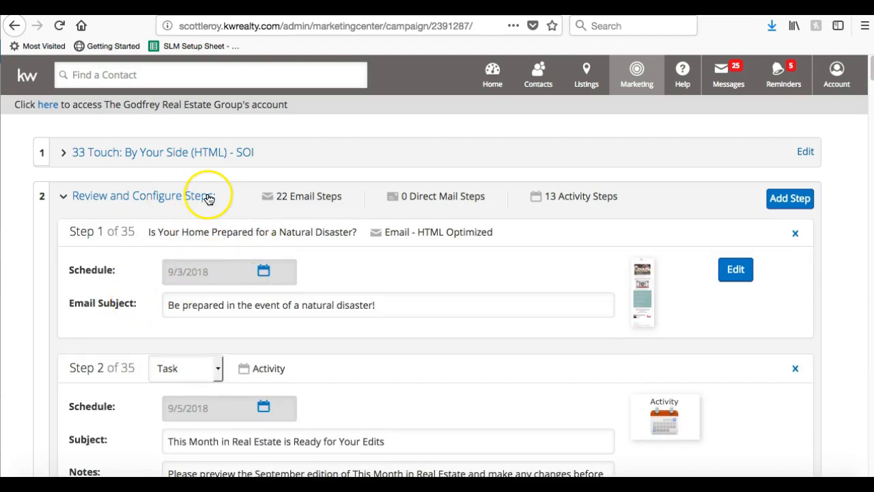
left_click(152, 197)
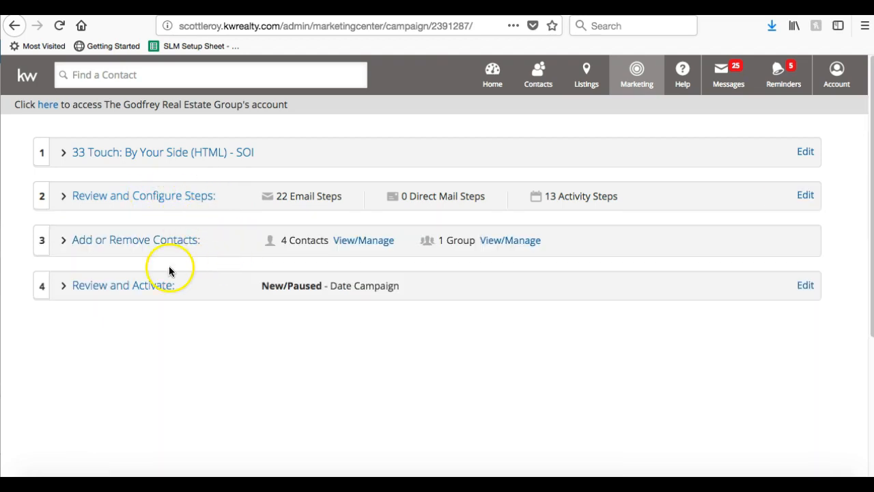
left_click(126, 288)
scroll(145, 295, "down", 2)
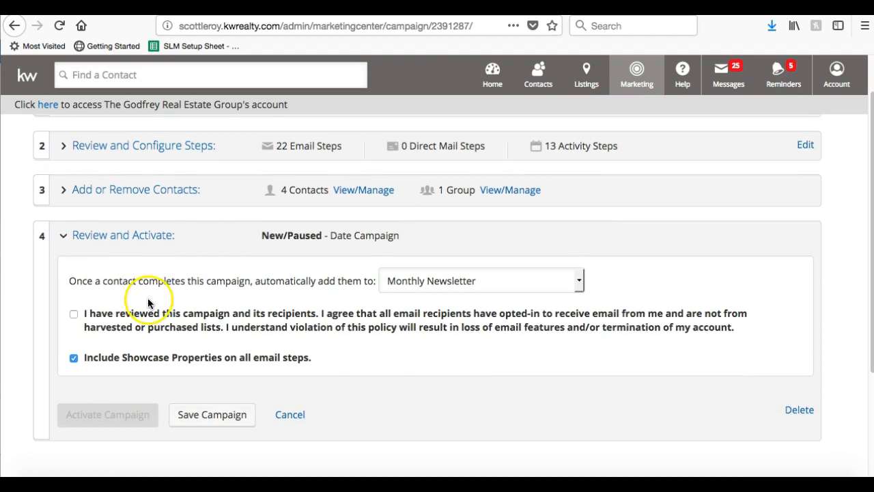
left_click(808, 413)
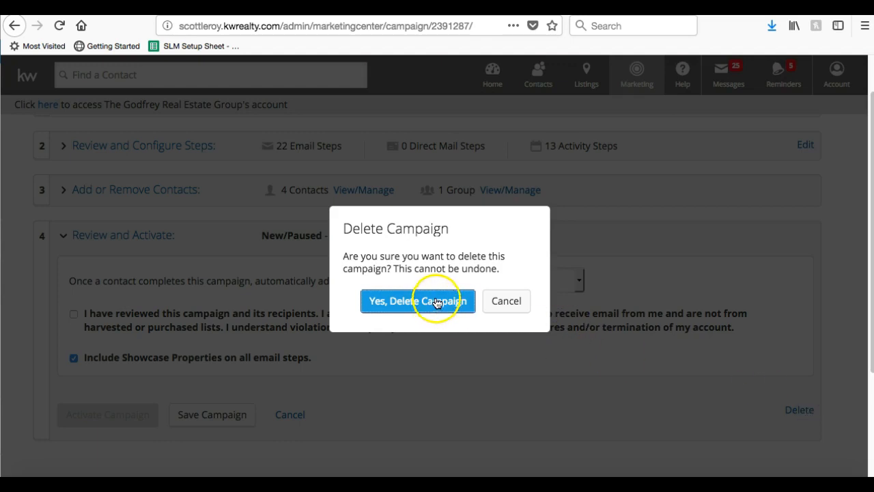
left_click(437, 302)
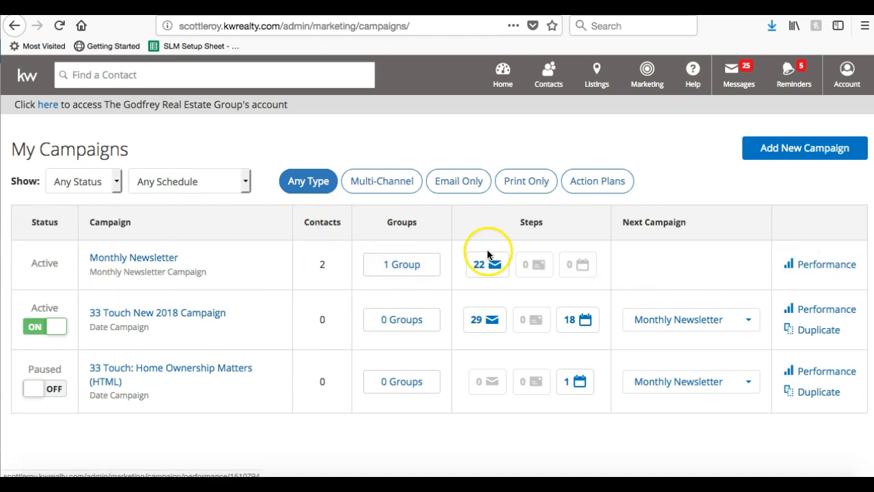
Remove the Sellers group and its single contact from Monthly Newsletter and save.
left_click(160, 261)
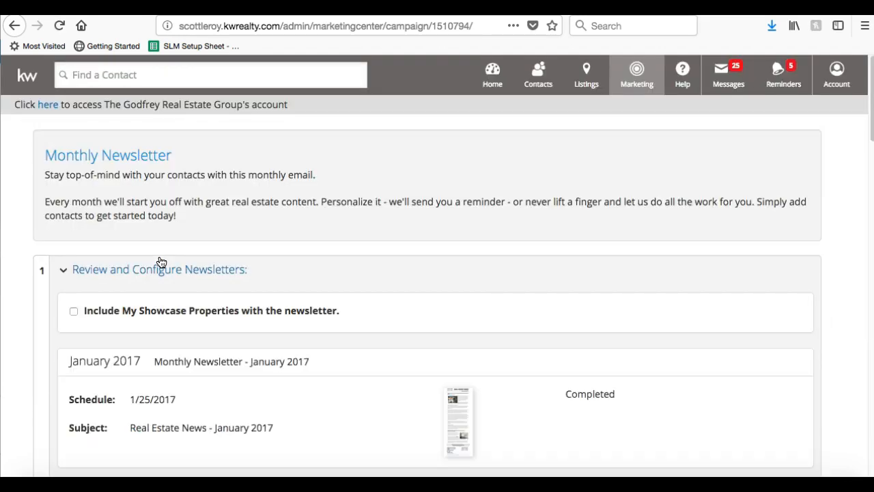
left_click(131, 270)
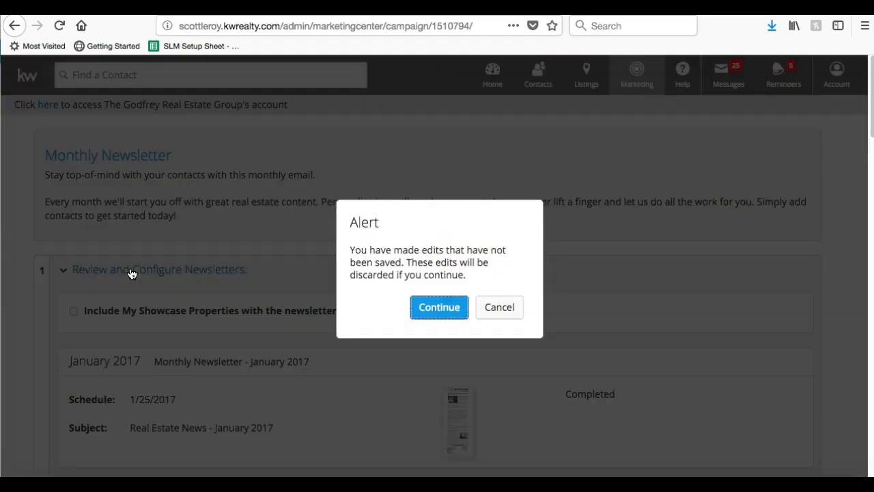
key("Return")
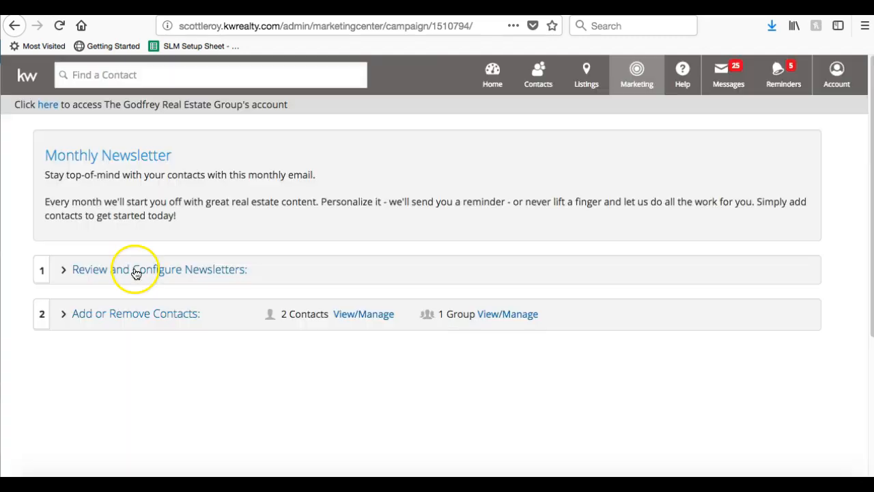
left_click(153, 314)
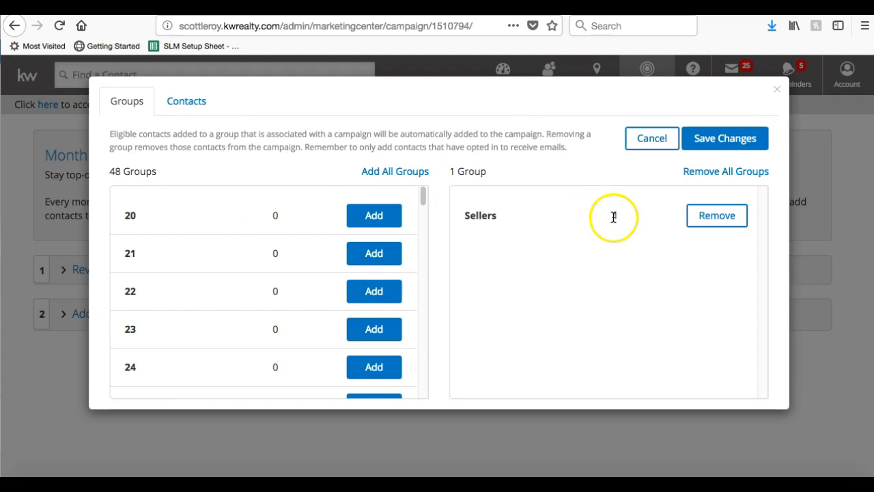
left_click(719, 223)
left_click(187, 101)
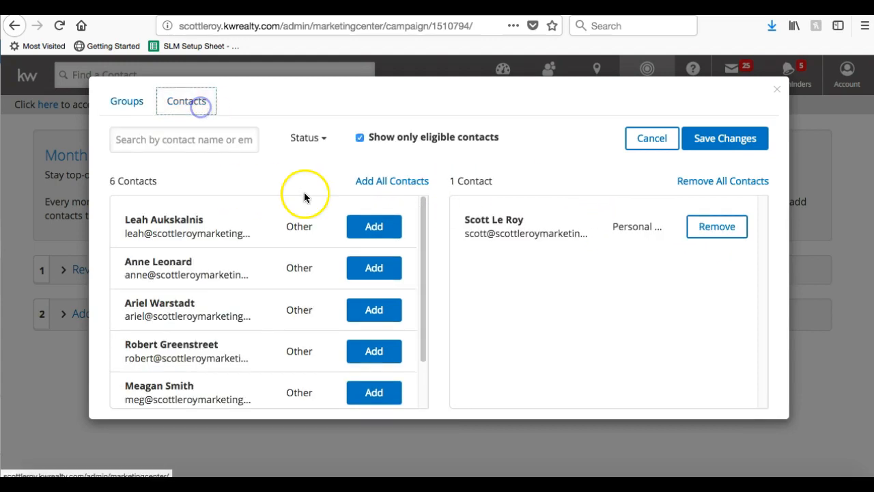
left_click(726, 226)
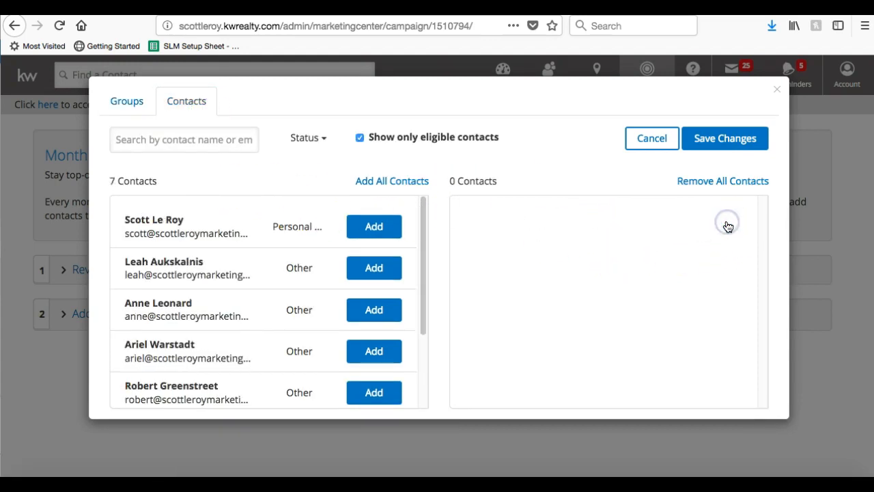
left_click(728, 141)
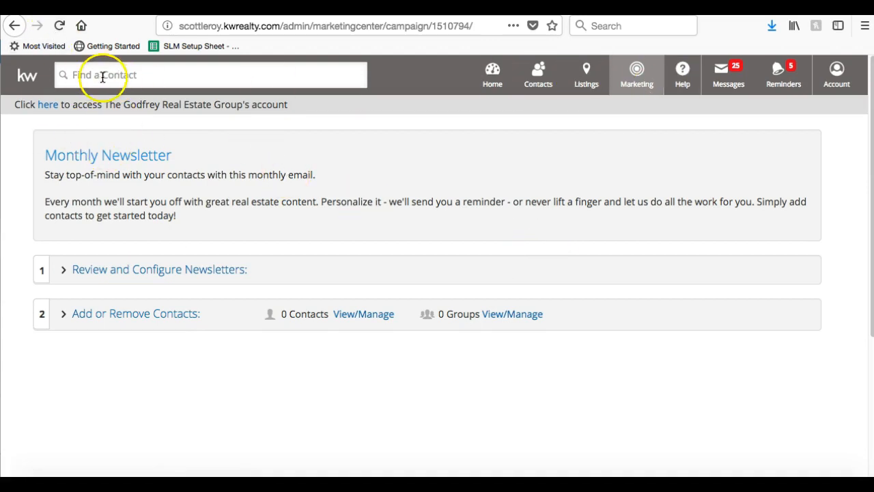
left_click(633, 88)
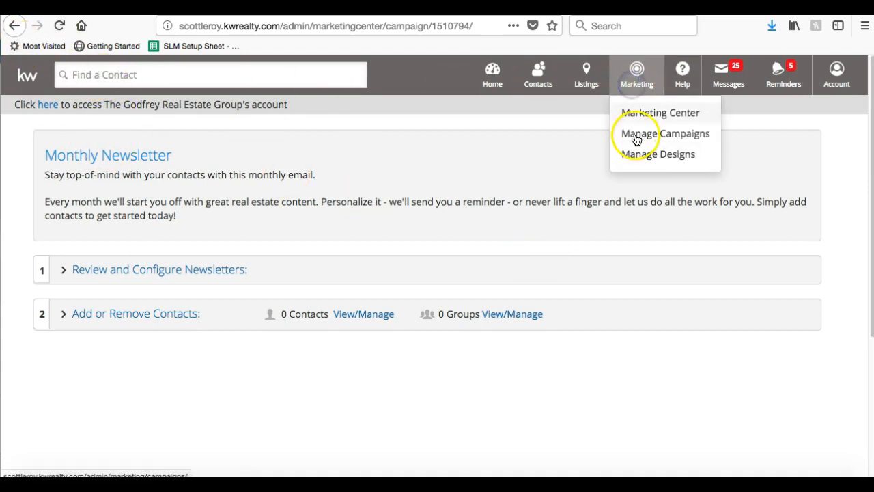
Go to the My Campaigns list, then bring up the Marketing dropdown.
left_click(637, 134)
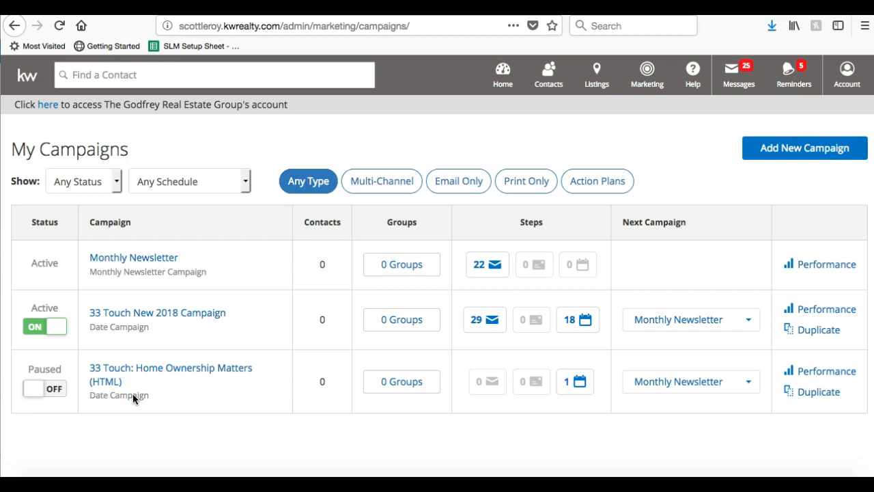
left_click(645, 77)
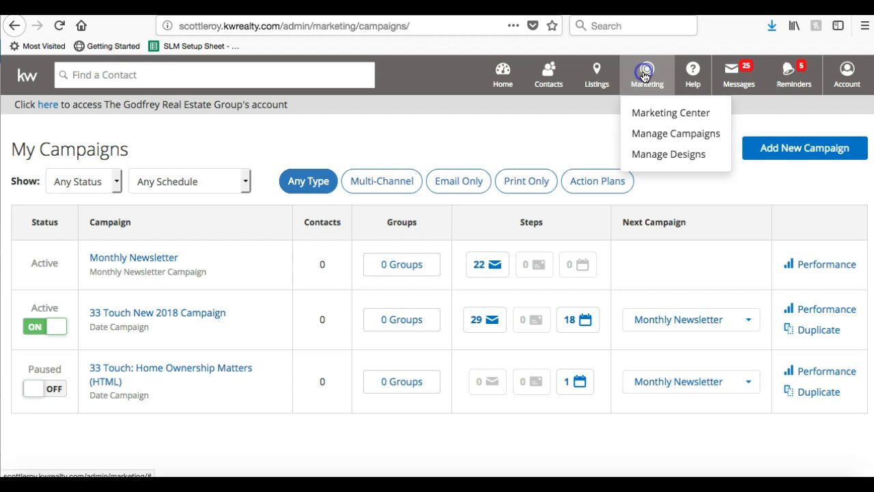
Open Marketing Center and scroll its dashboard back to the top.
left_click(647, 115)
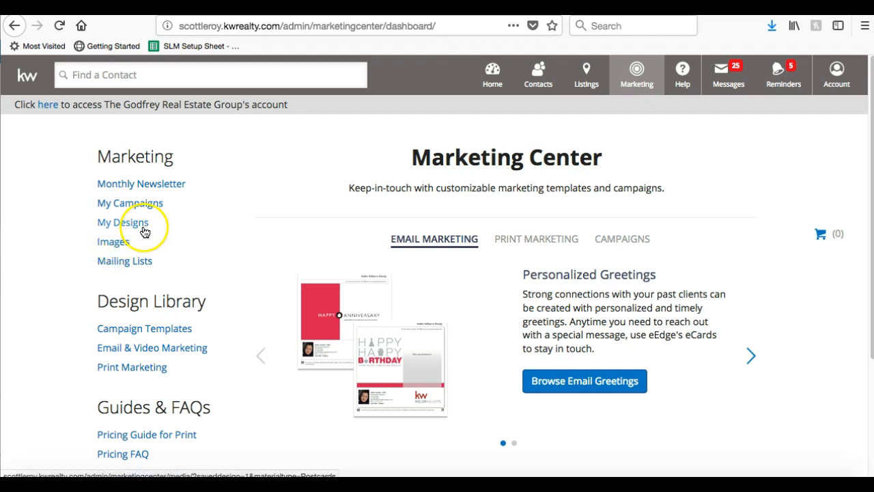
scroll(275, 212, "down", 3)
scroll(274, 215, "up", 4)
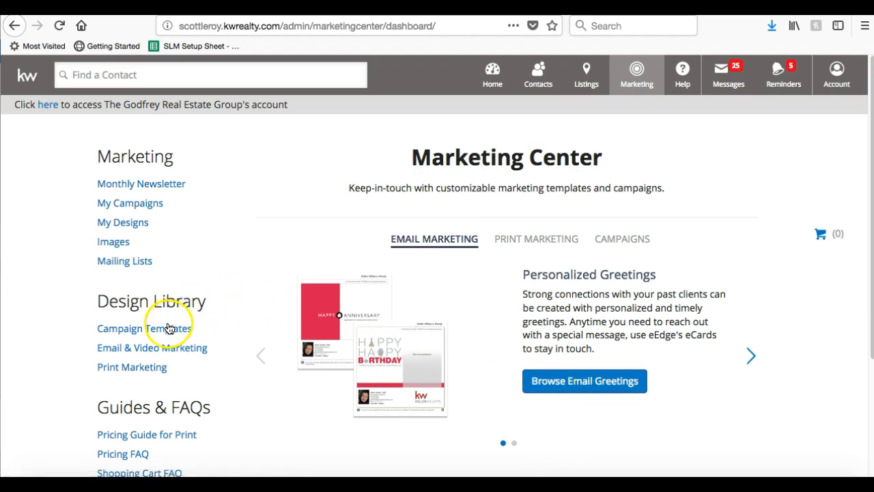
Open the Email & Video Marketing design library and browse its listing.
left_click(174, 351)
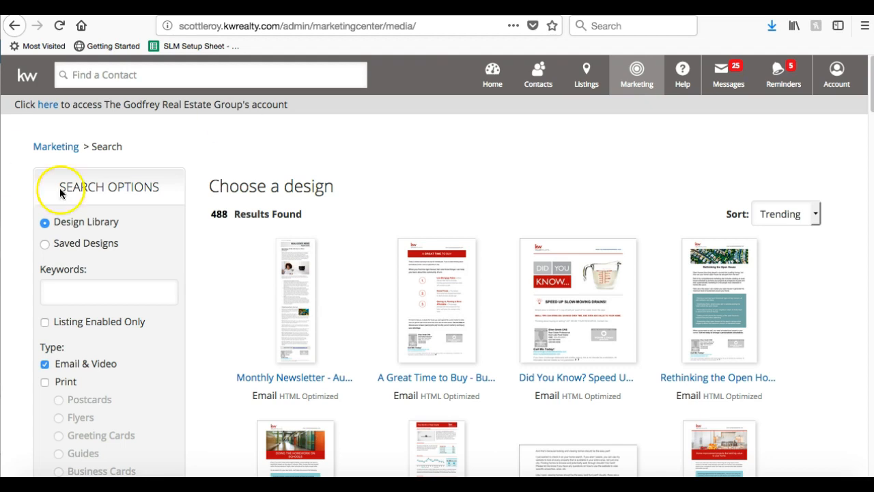
scroll(124, 239, "down", 2)
scroll(124, 242, "up", 1)
scroll(124, 245, "up", 1)
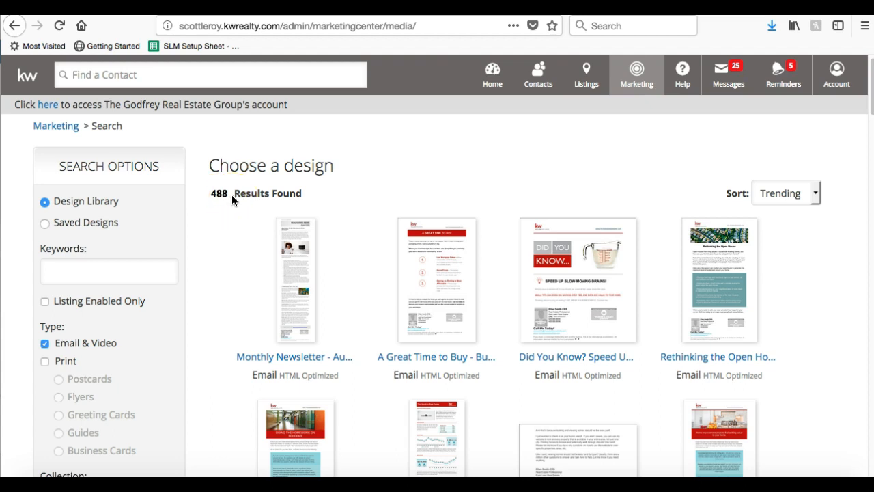
scroll(231, 194, "down", 2)
scroll(231, 195, "up", 2)
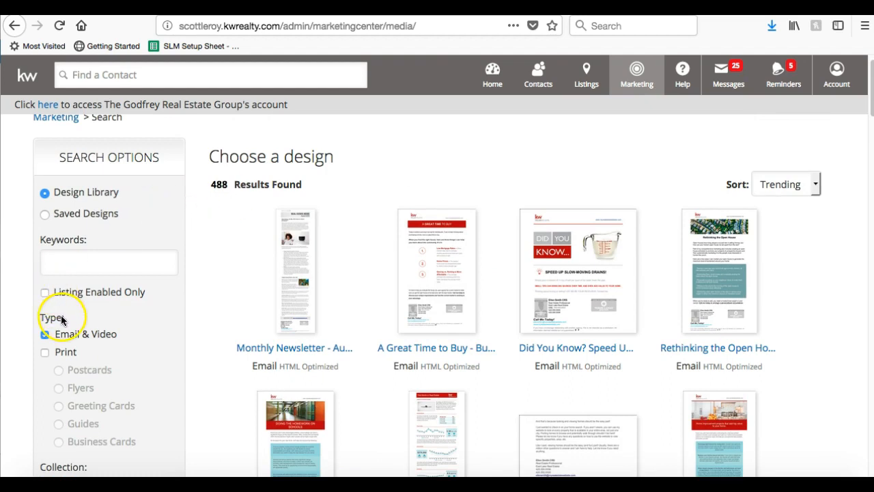
scroll(59, 313, "down", 1)
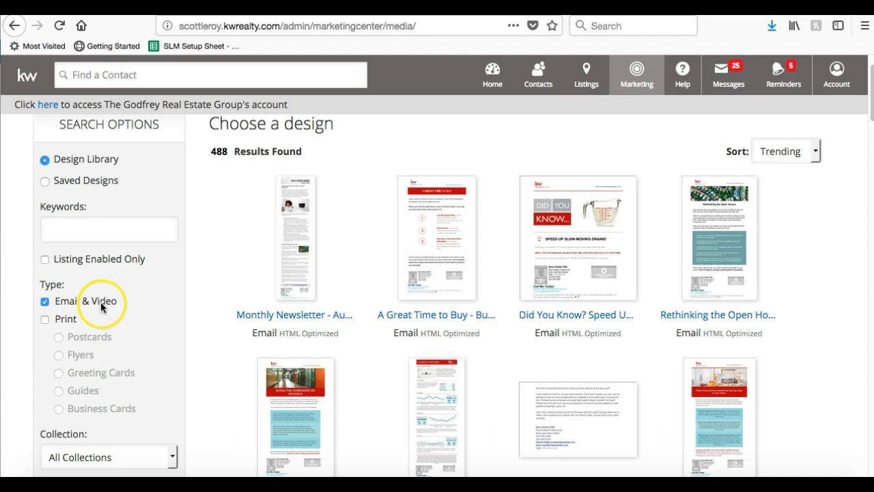
Toggle the Print filter on and off and keep Collection as All Collections.
left_click(44, 319)
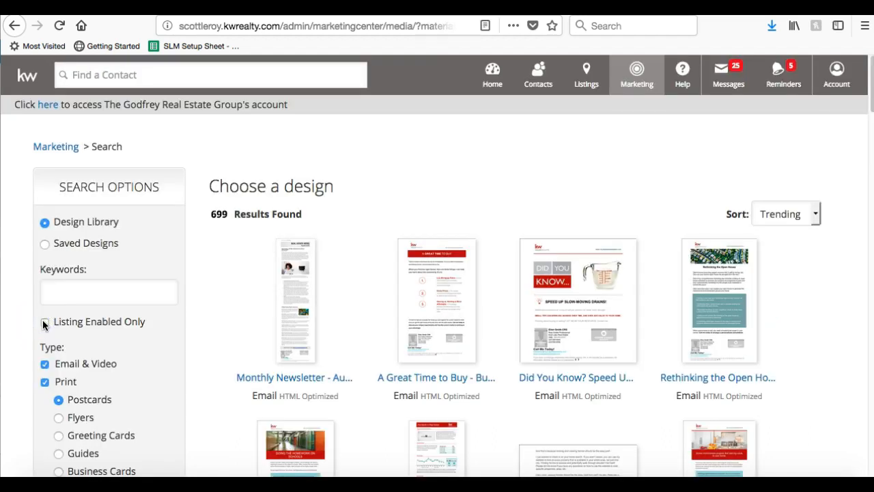
left_click(43, 381)
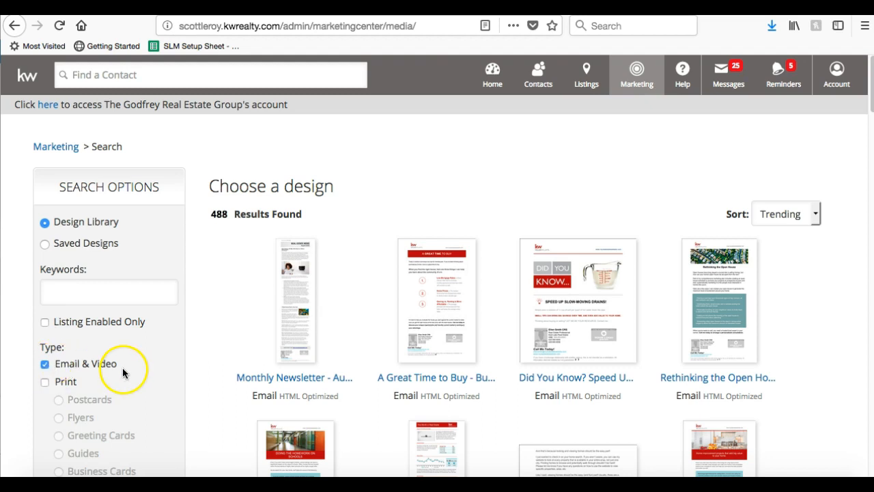
scroll(122, 364, "down", 1)
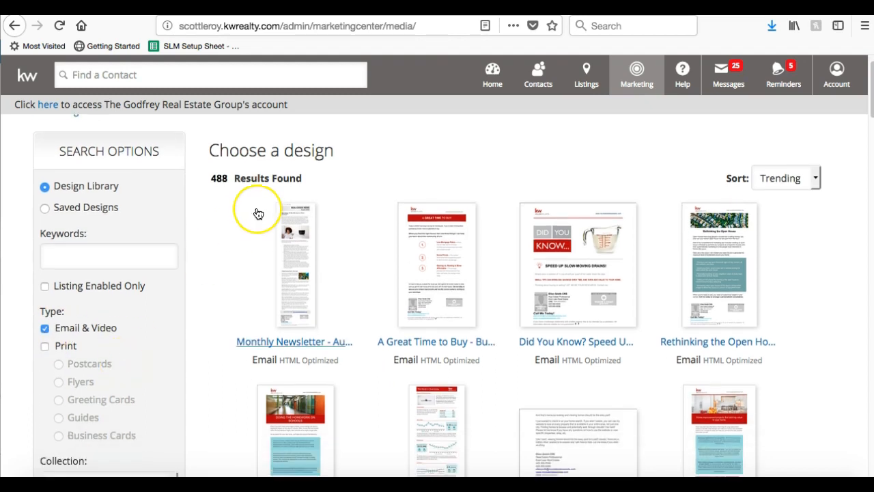
scroll(258, 215, "down", 3)
left_click(133, 410)
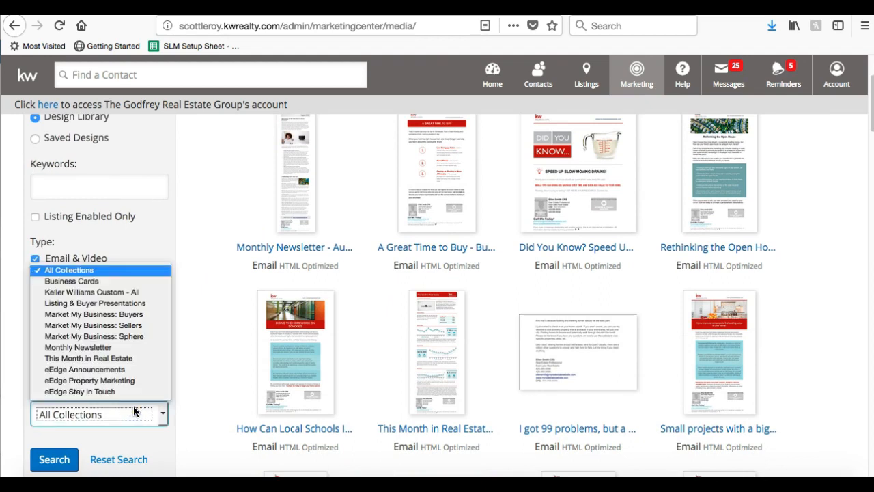
left_click(68, 270)
left_click(111, 241)
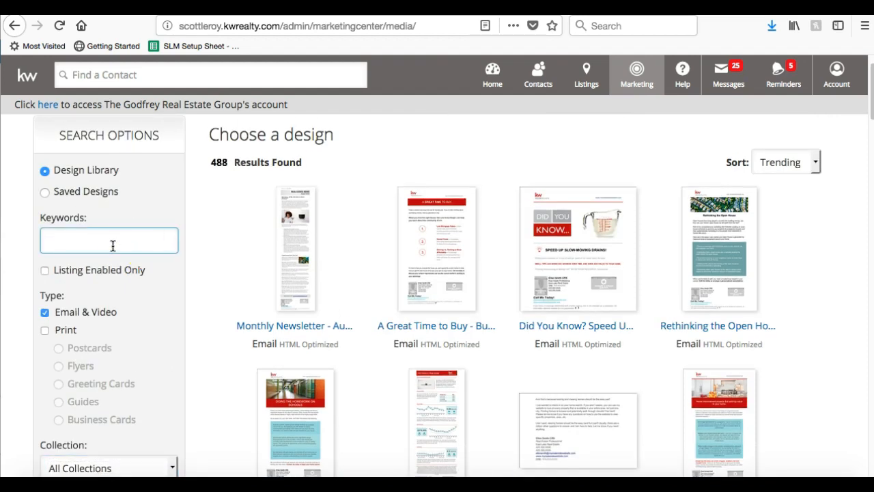
Search the email designs for the keyword 'buyers'.
type("buyers")
scroll(150, 155, "down", 3)
scroll(150, 154, "up", 3)
key("Return")
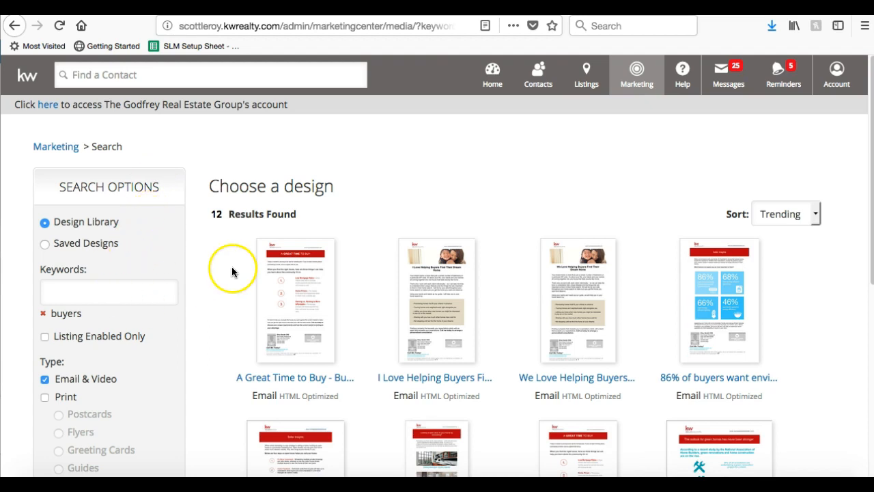
scroll(317, 315, "down", 10)
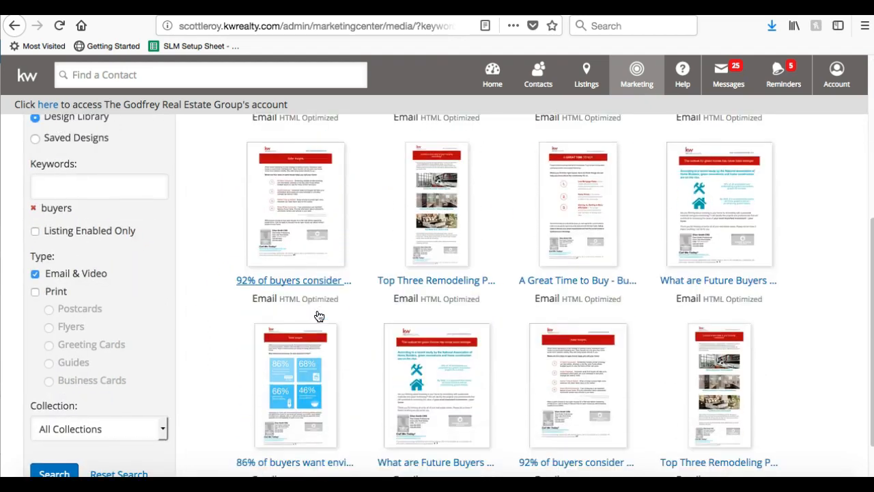
scroll(317, 316, "up", 10)
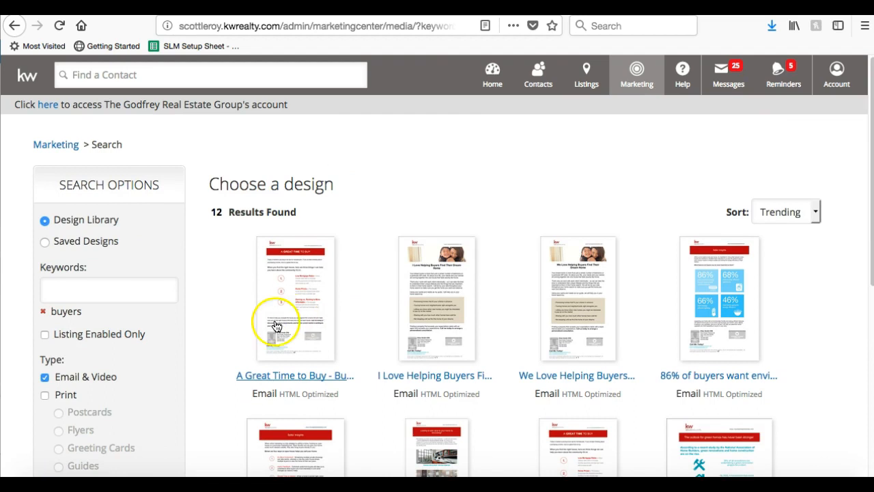
Remove the 'buyers' tag and search again for 'buyer', showing 117 designs.
left_click(44, 313)
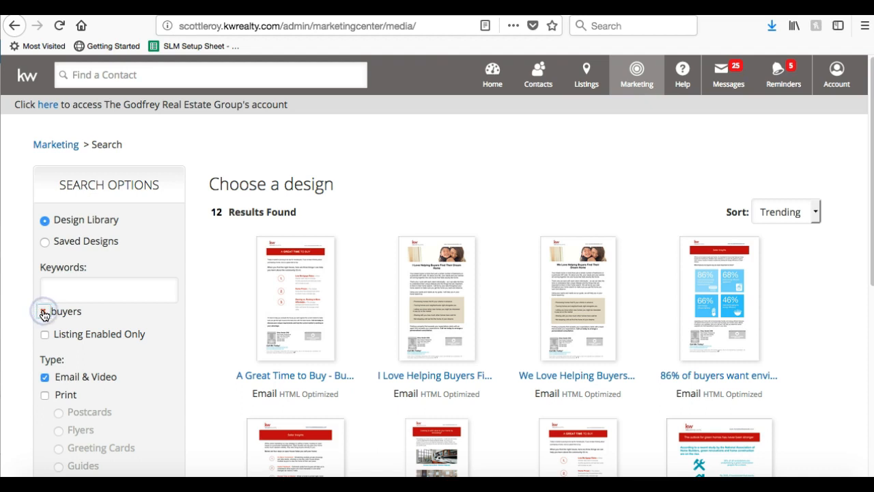
left_click(95, 295)
type("buyer")
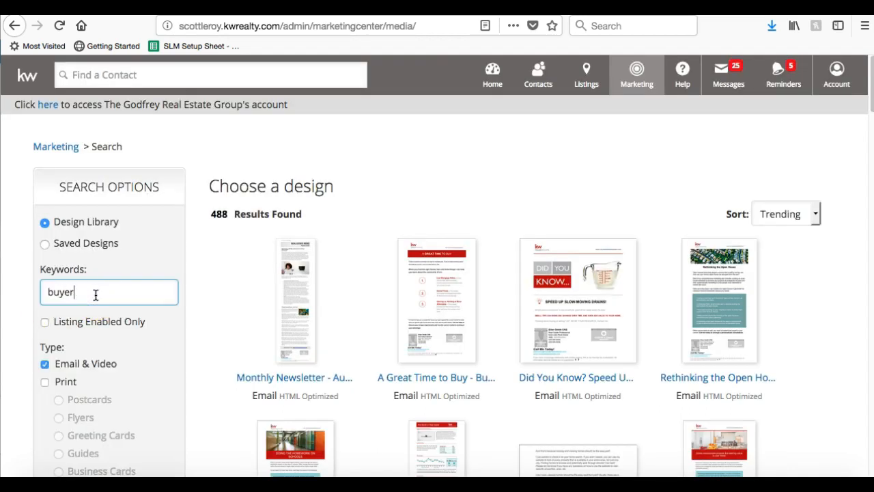
key("Return")
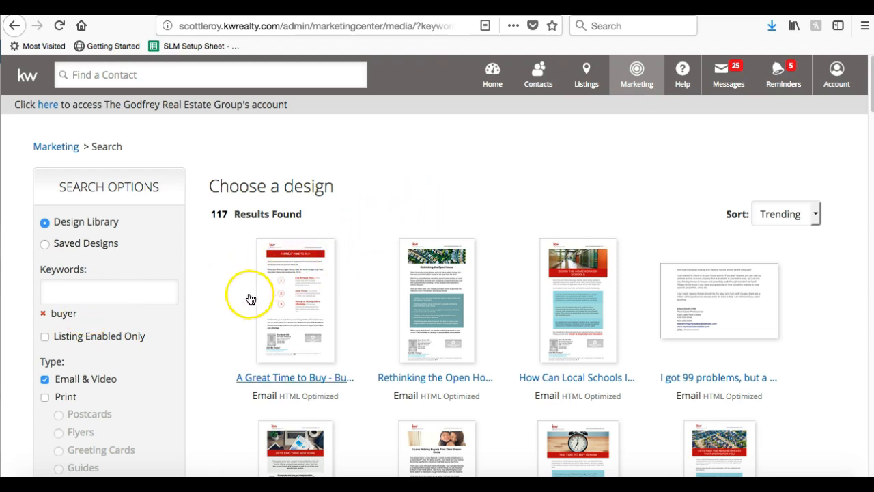
scroll(430, 278, "down", 1)
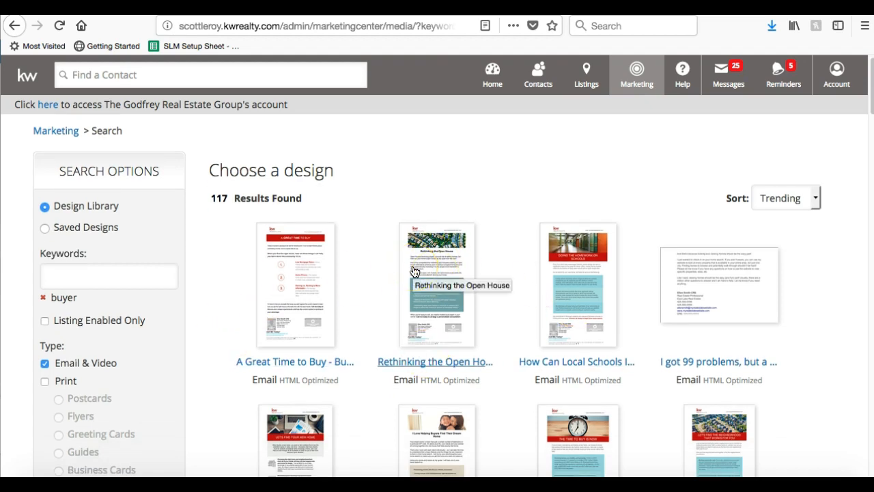
scroll(414, 271, "down", 12)
scroll(414, 271, "down", 15)
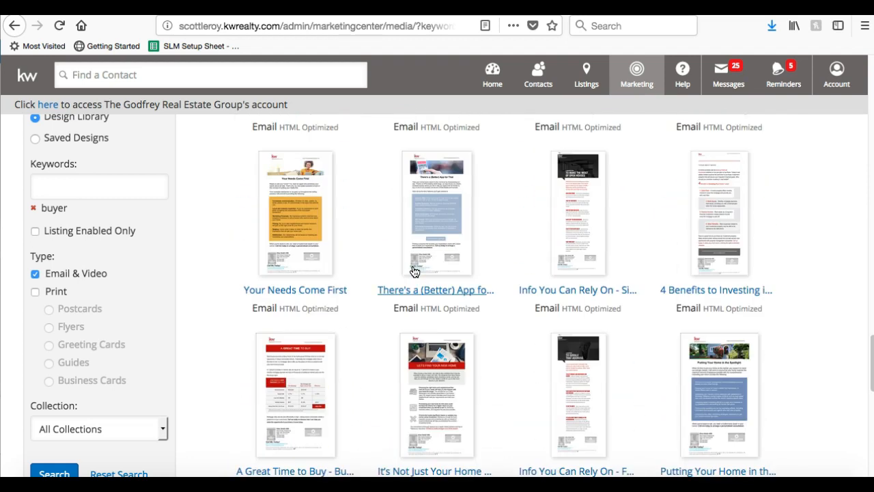
scroll(414, 271, "down", 1)
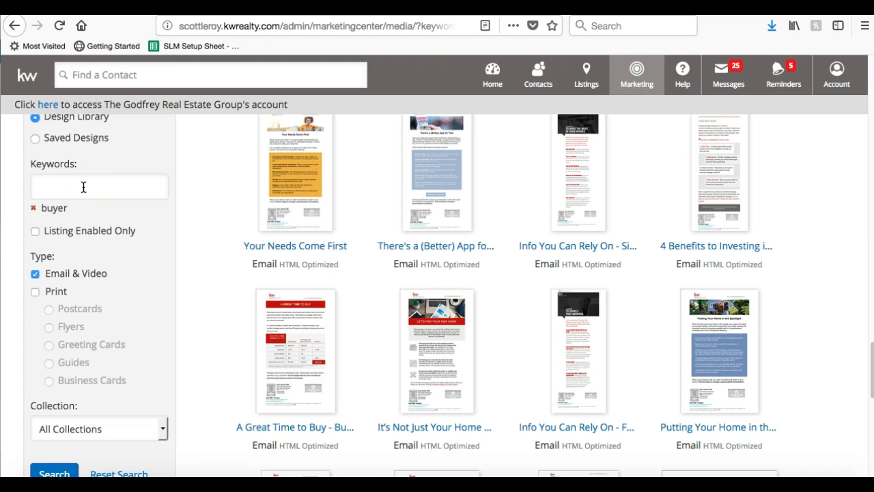
Browse the 'buyer' results to find designs like Time To Buy - Homeownership.
left_click(392, 203)
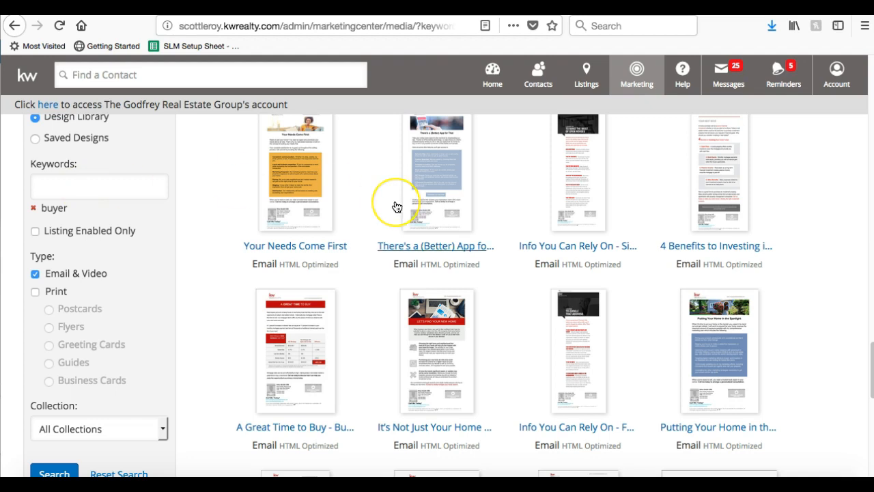
scroll(392, 203, "down", 6)
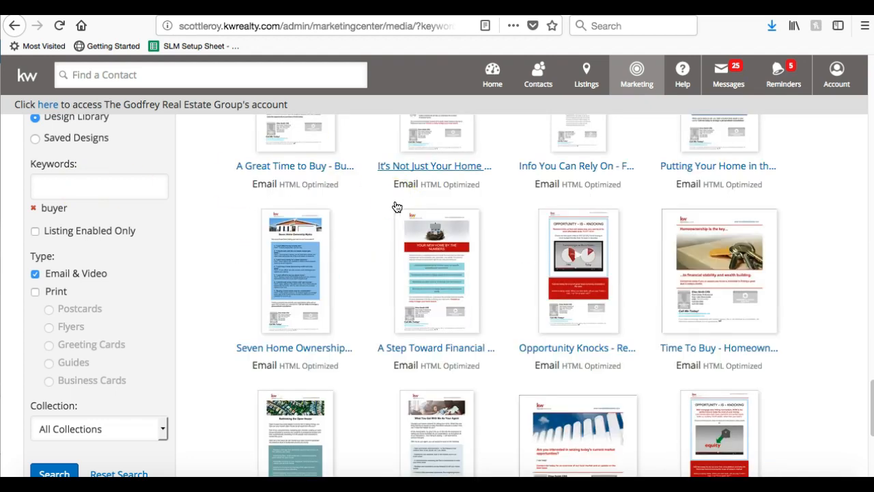
scroll(396, 206, "down", 6)
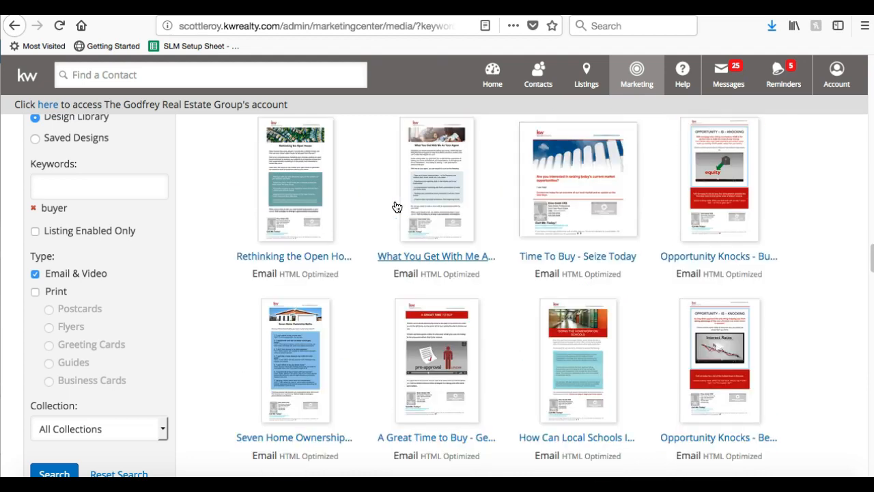
left_click(396, 198)
scroll(396, 198, "down", 3)
scroll(398, 199, "up", 1)
scroll(397, 198, "up", 3)
left_click(318, 201)
scroll(318, 201, "up", 4)
left_click(742, 183)
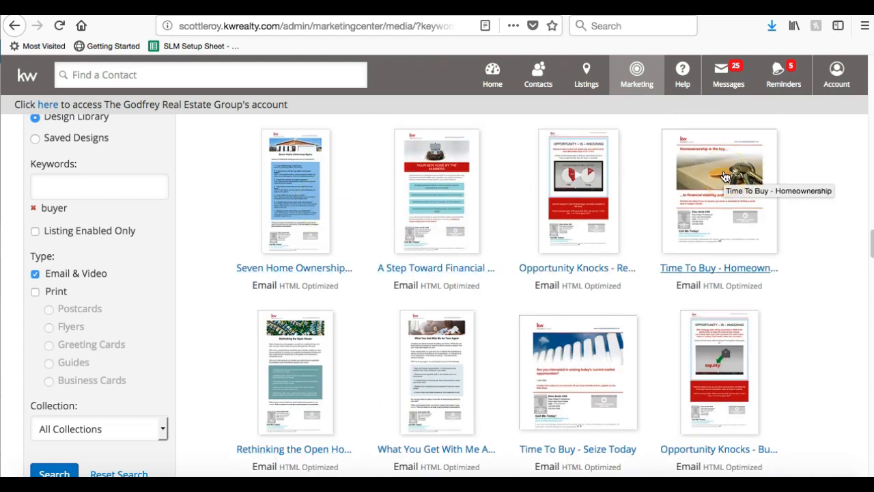
Open the Time To Buy - Homeownership design and choose Personalize to load it in the editor.
left_click(723, 178)
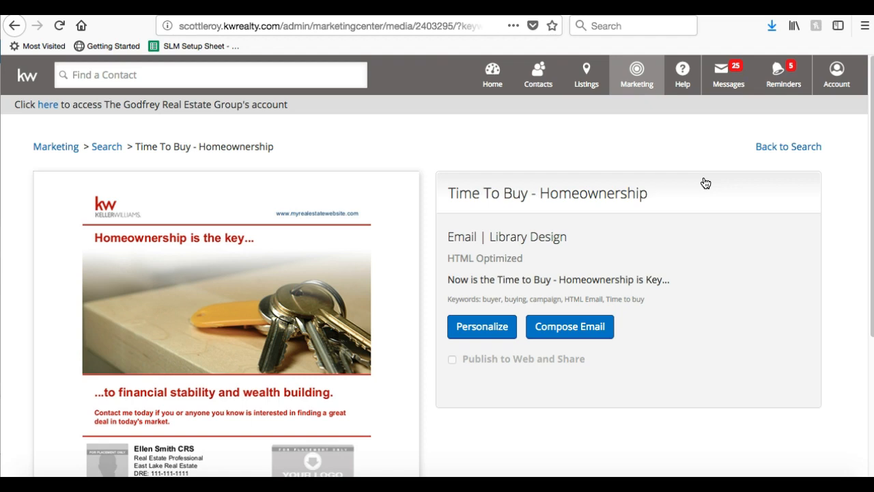
scroll(705, 183, "down", 2)
left_click(480, 254)
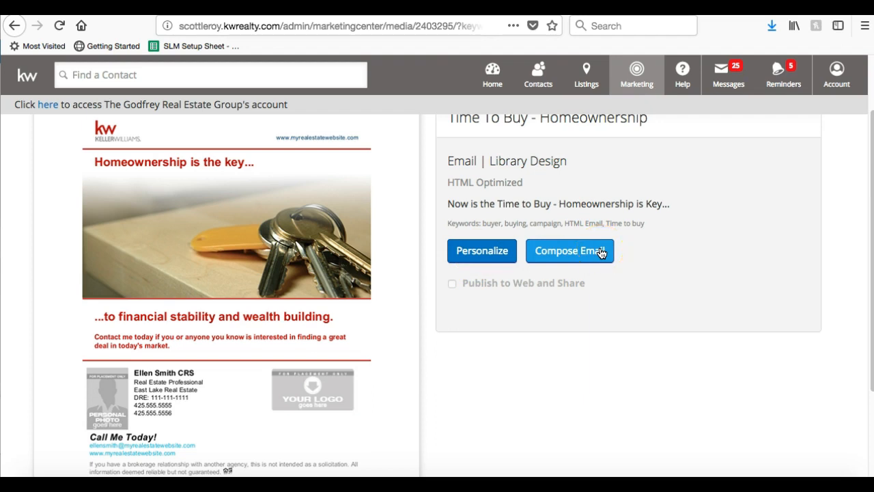
left_click(482, 252)
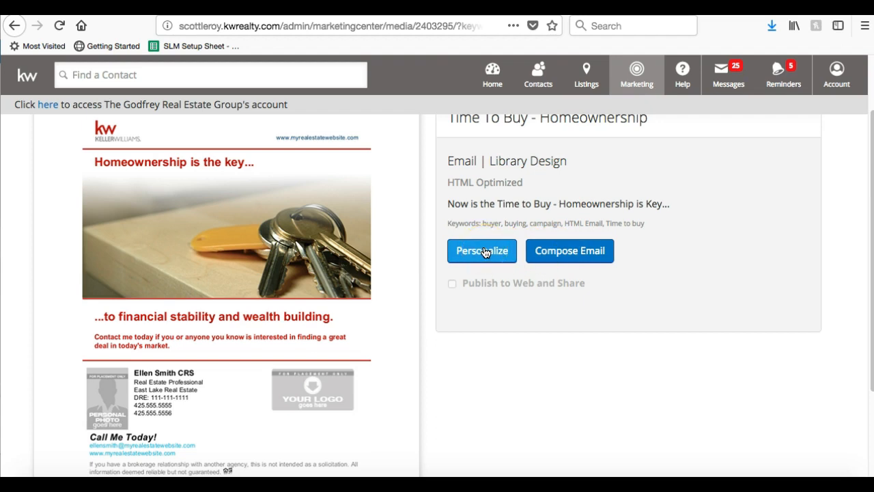
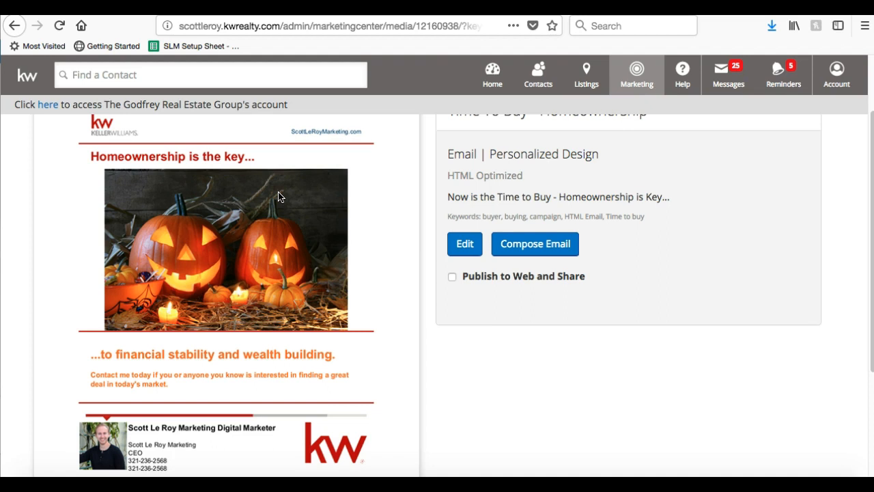
Scroll the Time To Buy - Homeownership preview to view the pumpkin image.
scroll(278, 197, "up", 2)
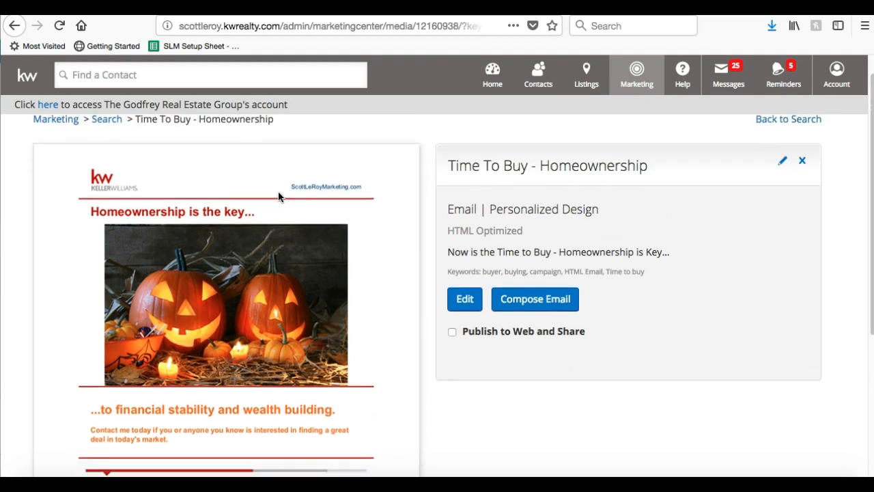
scroll(278, 197, "down", 1)
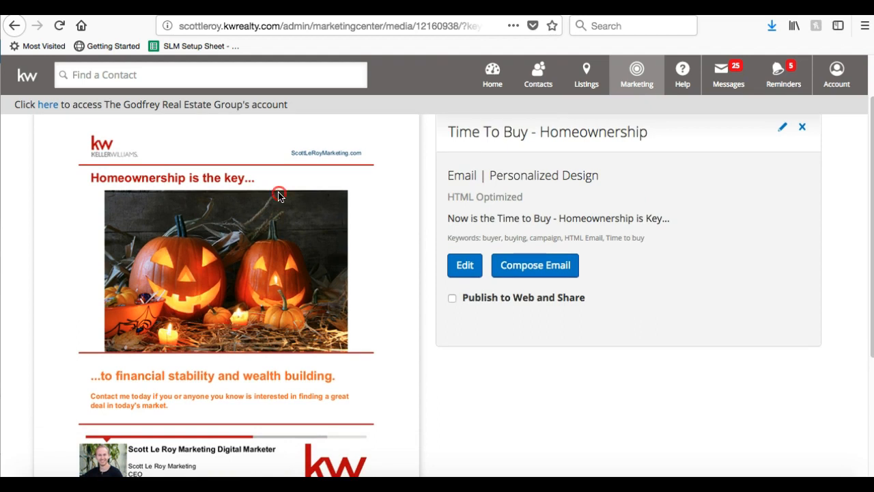
Save the pumpkin image to Downloads as 'Halloween Piece'.
right_click(278, 197)
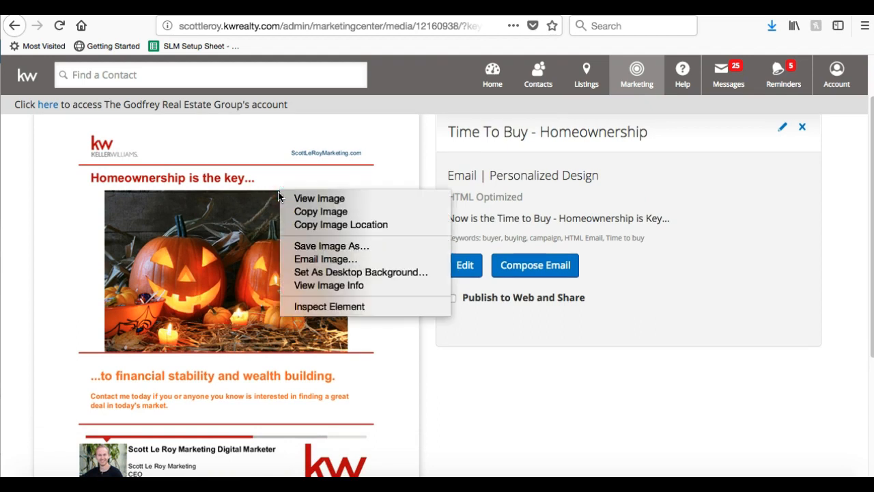
left_click(307, 248)
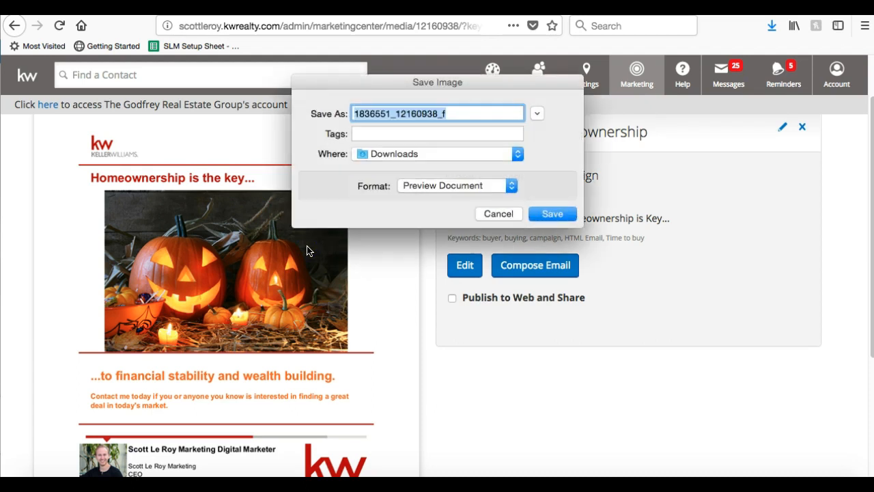
type("Hallowen")
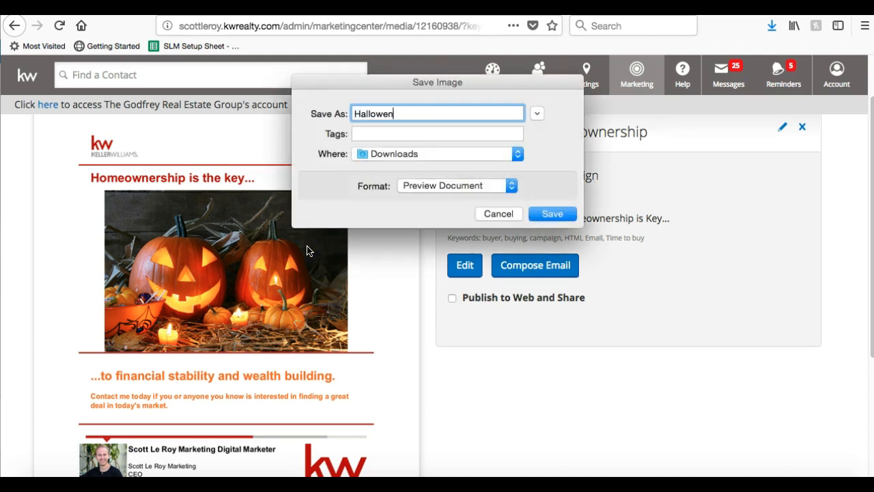
key("BackSpace")
type("en Piec")
key("BackSpace")
type("ce")
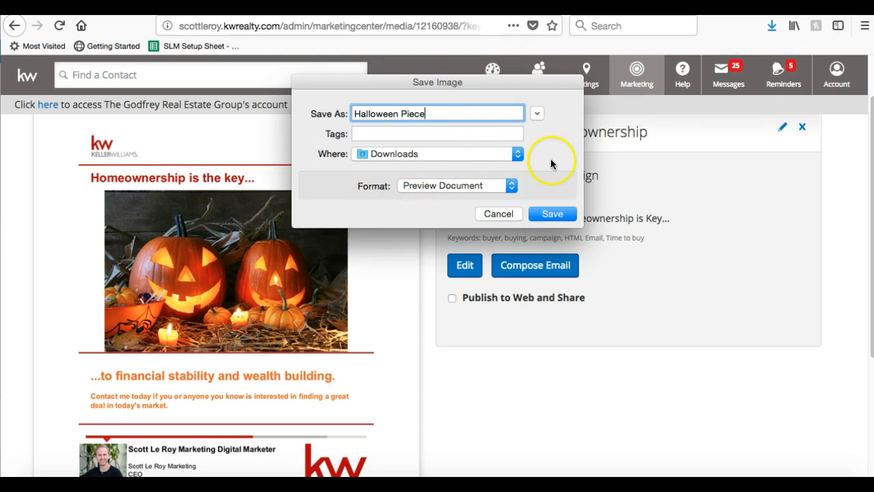
left_click(552, 213)
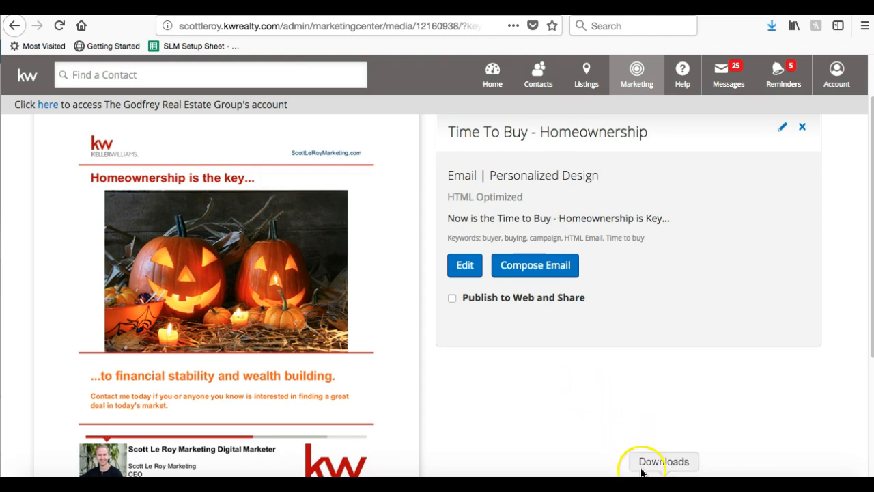
Review the email preview from the pumpkin image down to the agent signature and copyright footer.
scroll(185, 254, "down", 2)
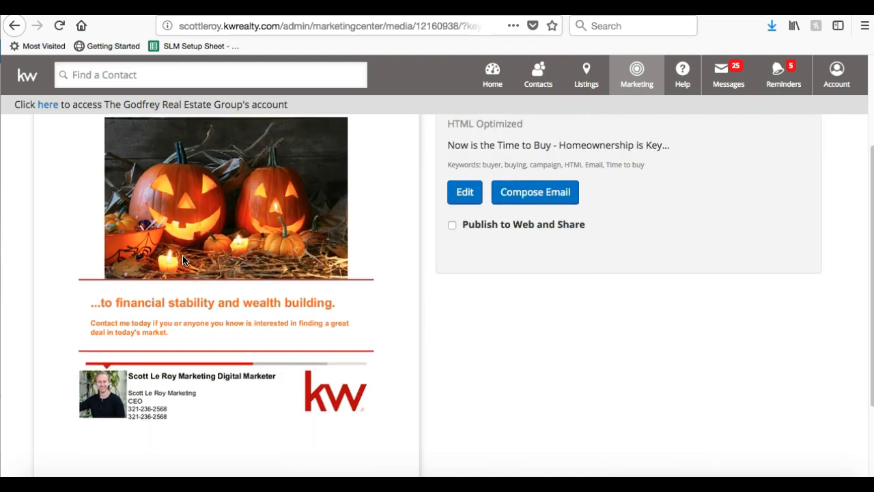
scroll(183, 260, "up", 3)
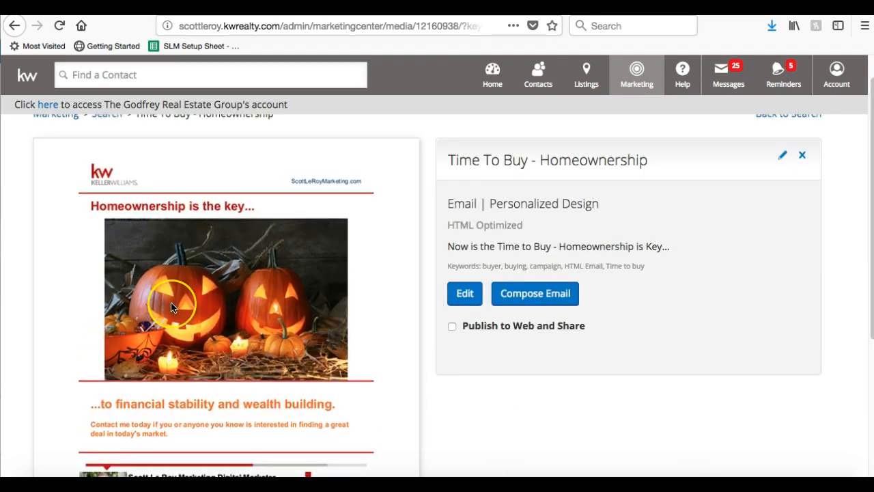
scroll(170, 307, "down", 2)
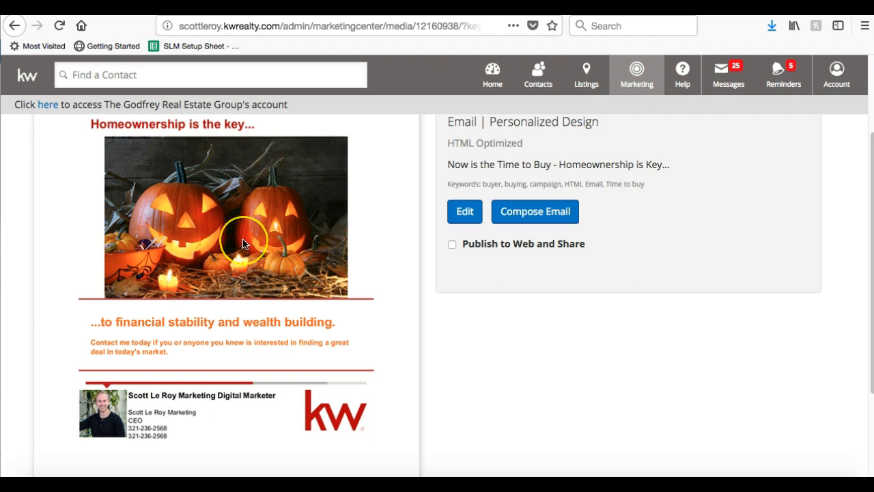
scroll(242, 239, "up", 3)
scroll(242, 244, "down", 2)
scroll(242, 243, "down", 3)
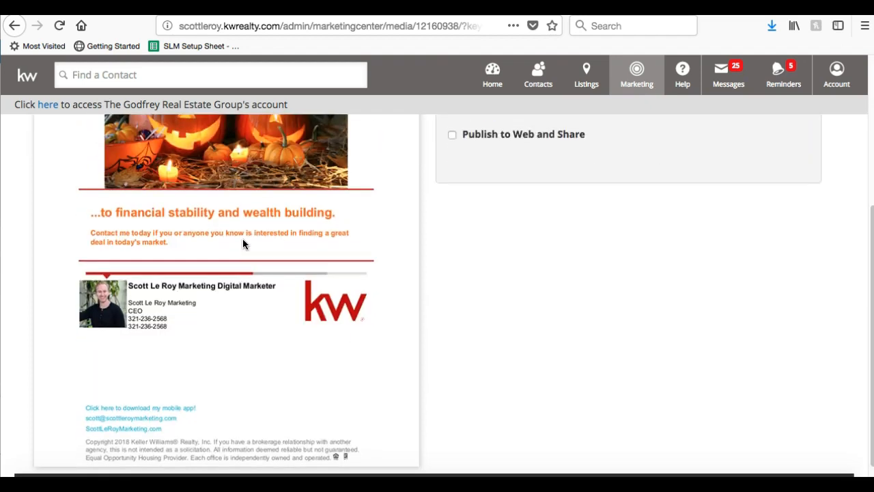
scroll(363, 262, "up", 3)
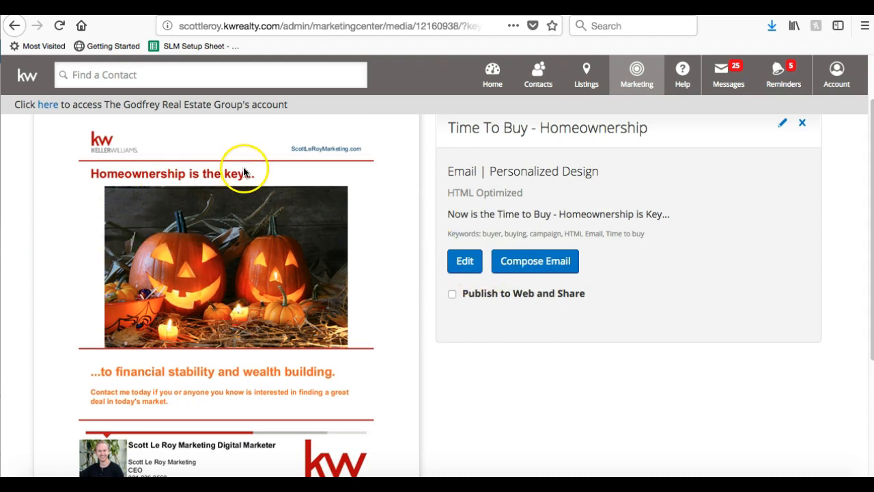
scroll(243, 168, "down", 4)
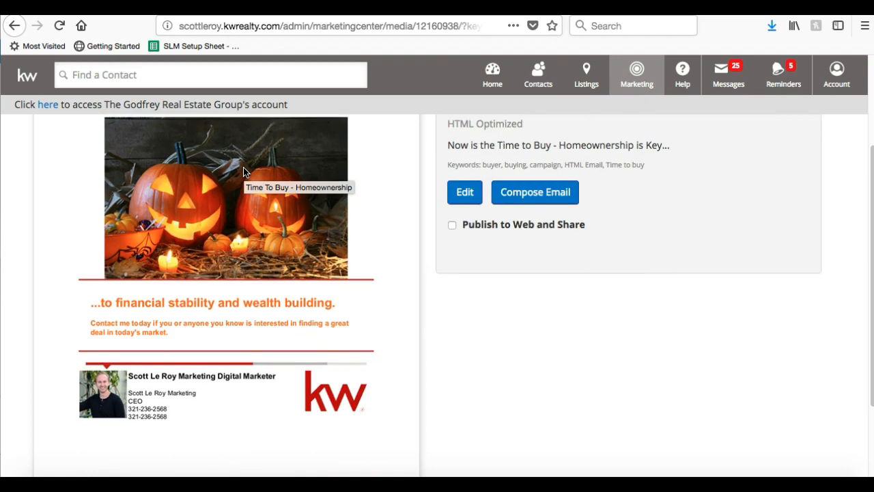
scroll(244, 178, "down", 1)
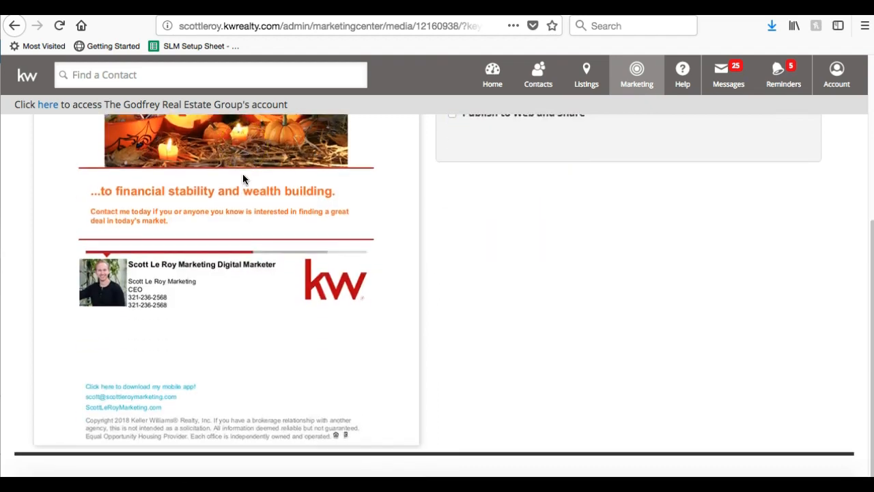
scroll(243, 179, "up", 6)
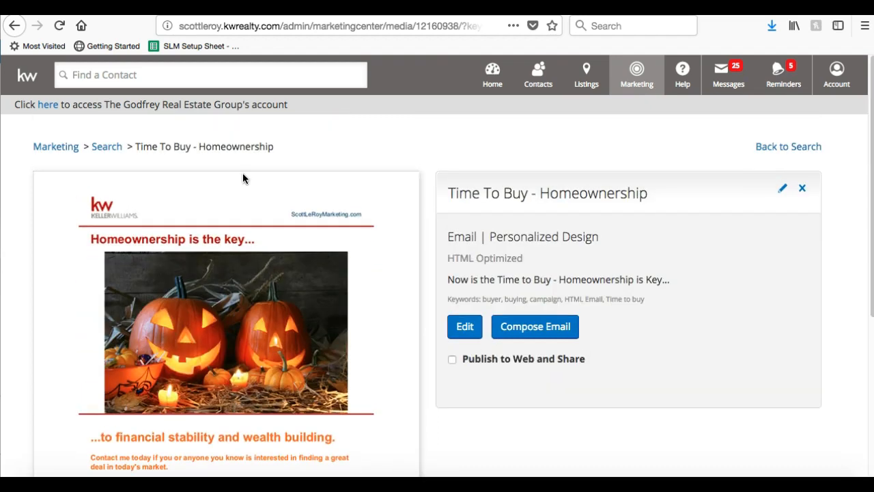
scroll(247, 184, "down", 1)
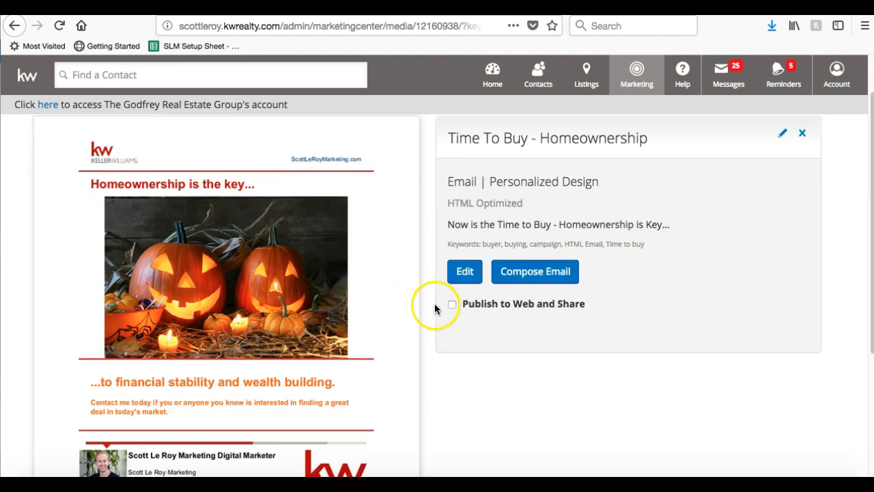
Start a new email from the design, titled Time To Buy - Homeownership.
left_click(553, 279)
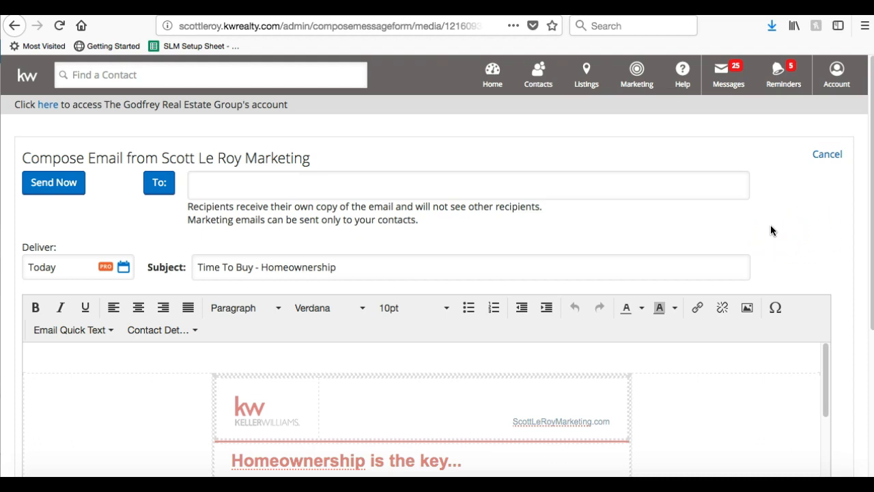
scroll(795, 222, "down", 3)
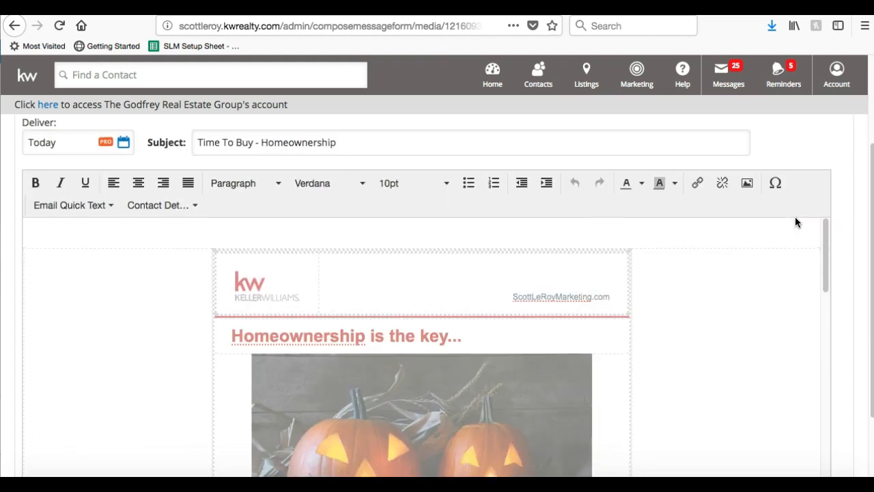
scroll(640, 324, "down", 3)
scroll(640, 323, "down", 4)
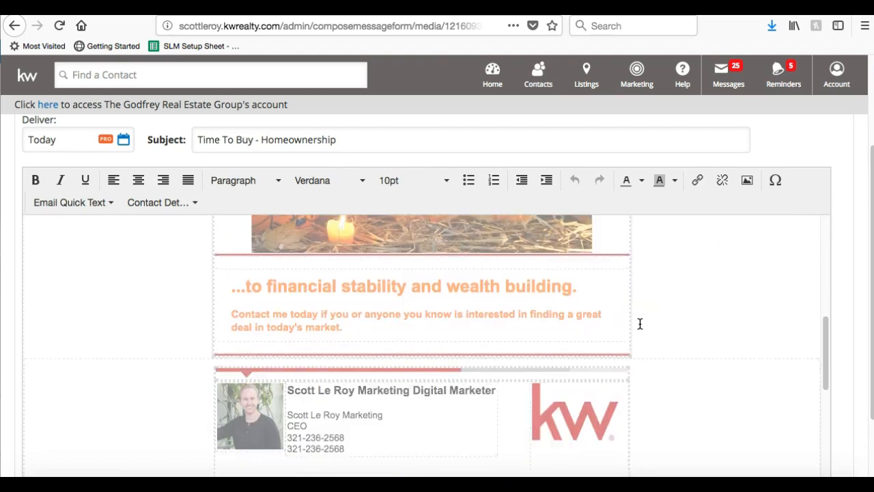
scroll(639, 323, "up", 4)
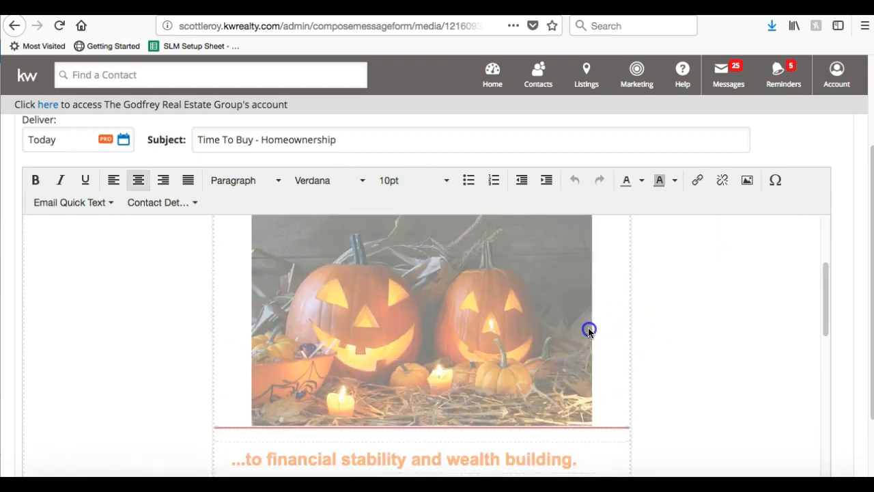
Select the financial stability line and review the body down to the office-address footer.
triple_click(588, 328)
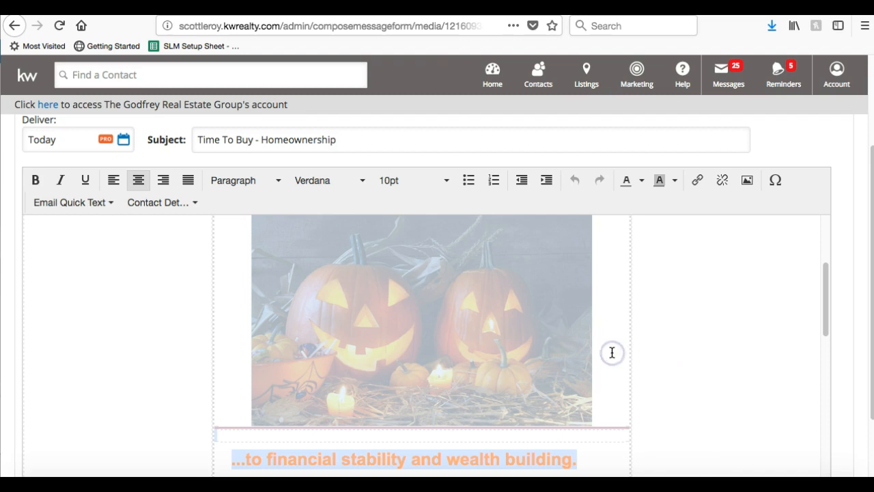
scroll(612, 353, "up", 3)
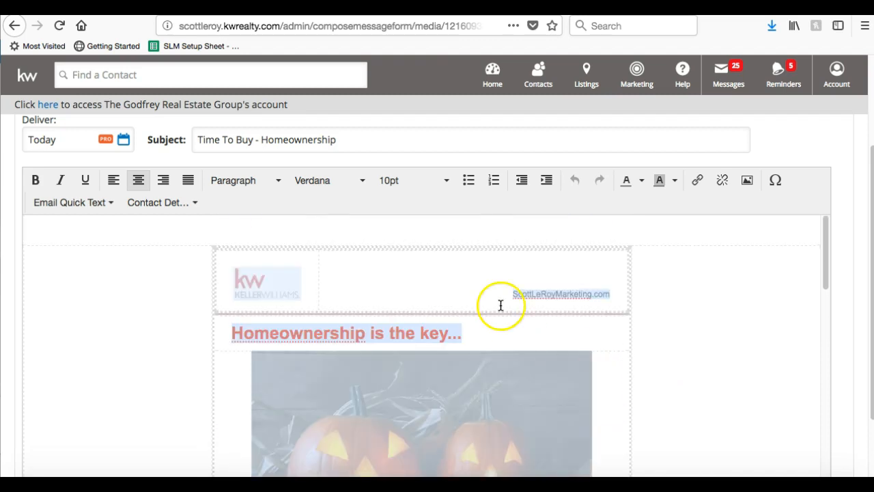
scroll(444, 379, "down", 3)
scroll(434, 388, "down", 5)
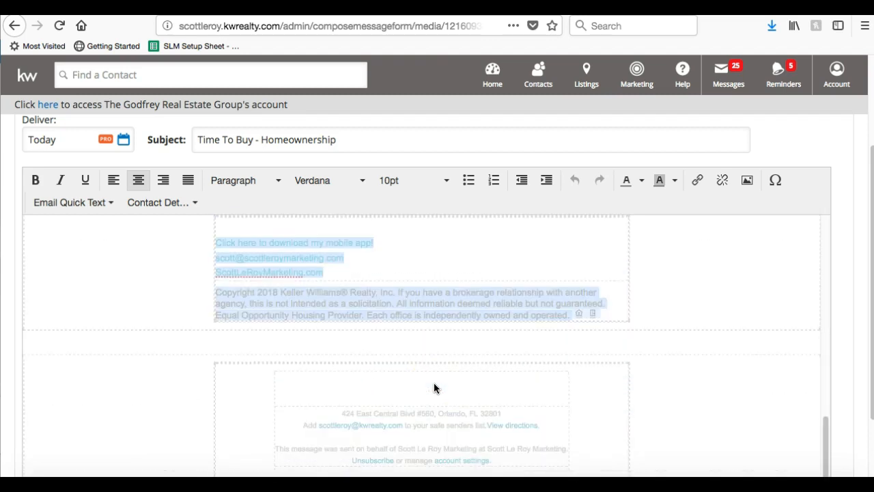
scroll(435, 387, "up", 3)
scroll(434, 388, "down", 3)
scroll(433, 387, "up", 10)
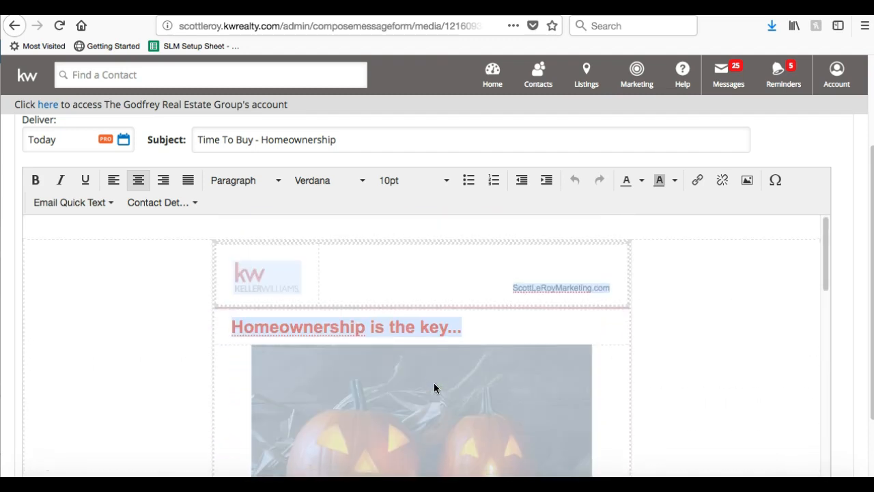
scroll(173, 290, "down", 5)
scroll(173, 291, "down", 6)
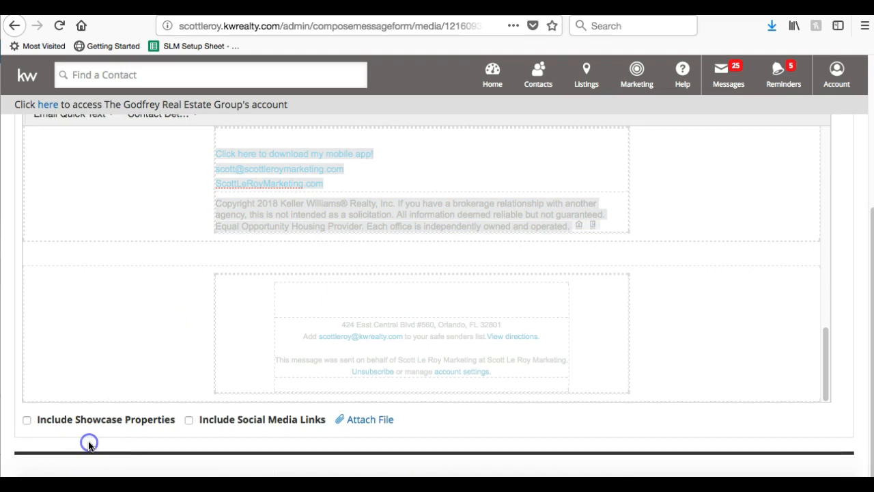
left_click(27, 420)
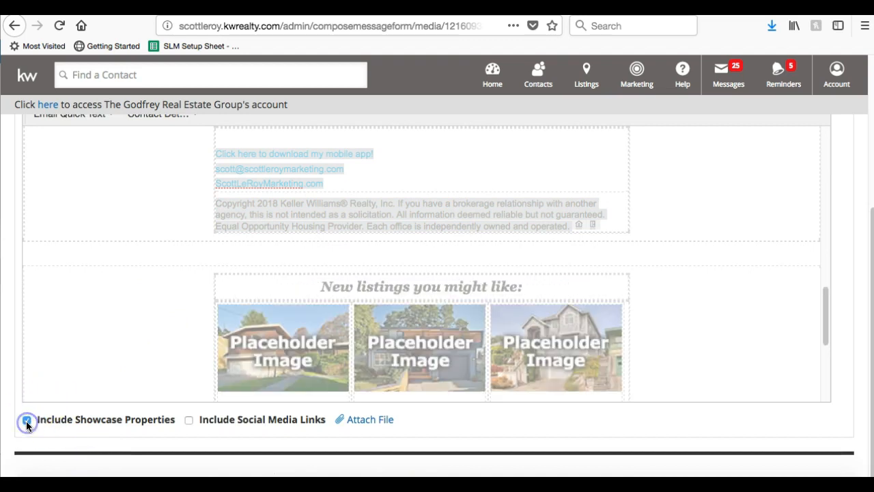
scroll(162, 311, "down", 3)
scroll(162, 312, "down", 3)
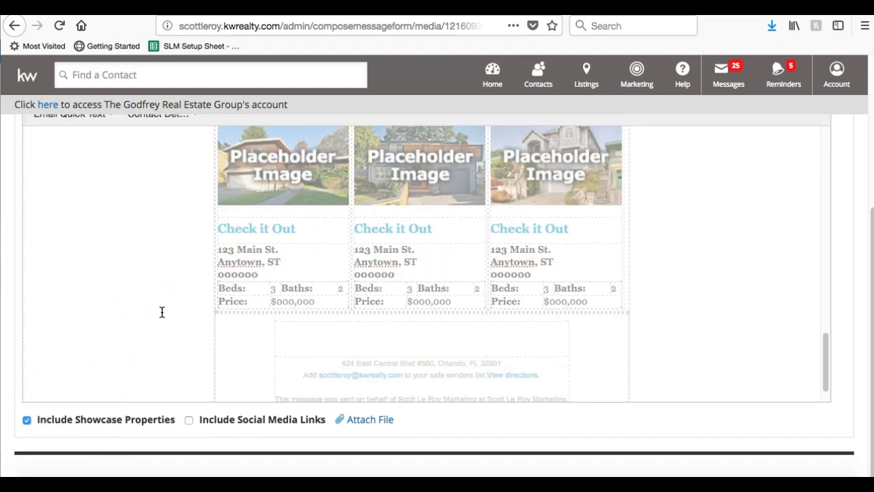
scroll(251, 278, "up", 2)
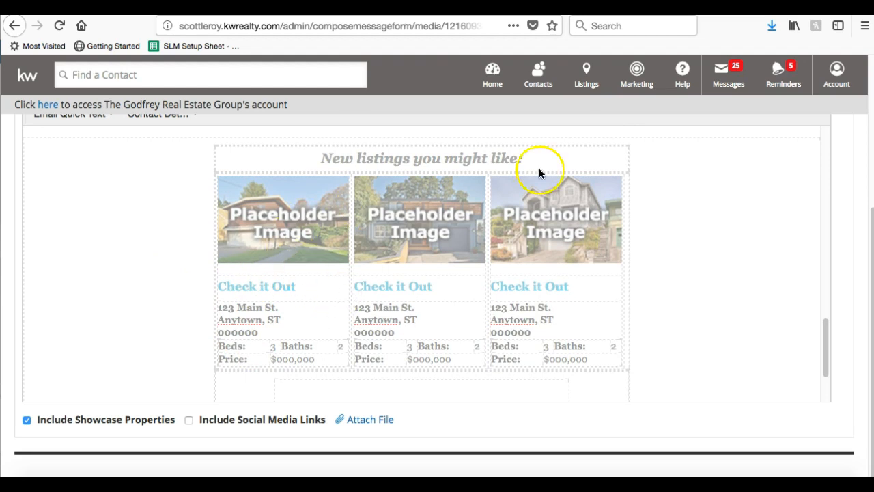
scroll(312, 259, "down", 2)
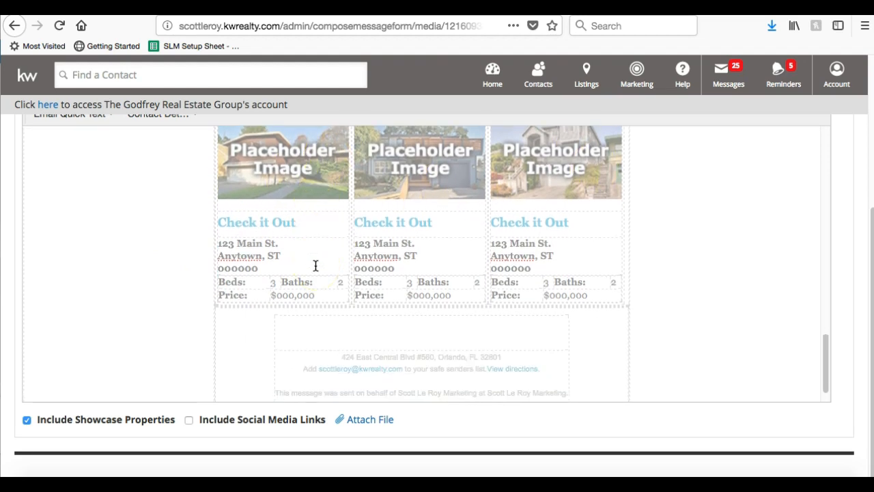
left_click(189, 422)
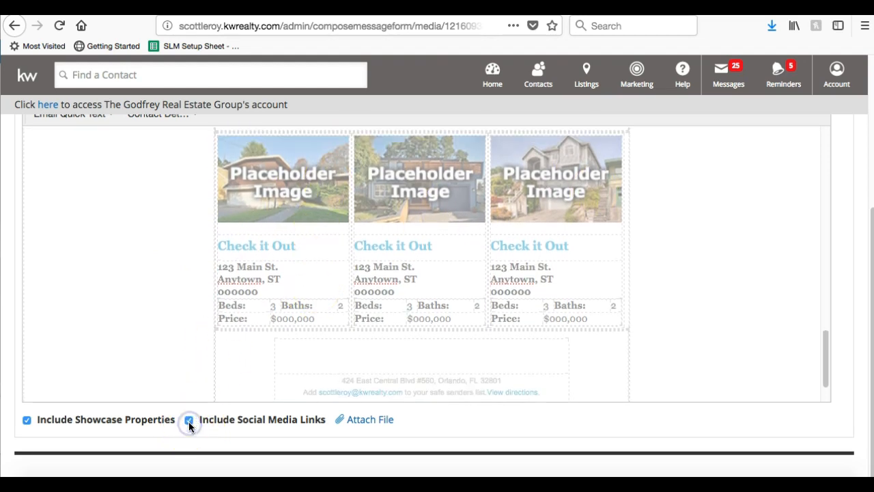
scroll(189, 425, "up", 4)
scroll(253, 401, "up", 3)
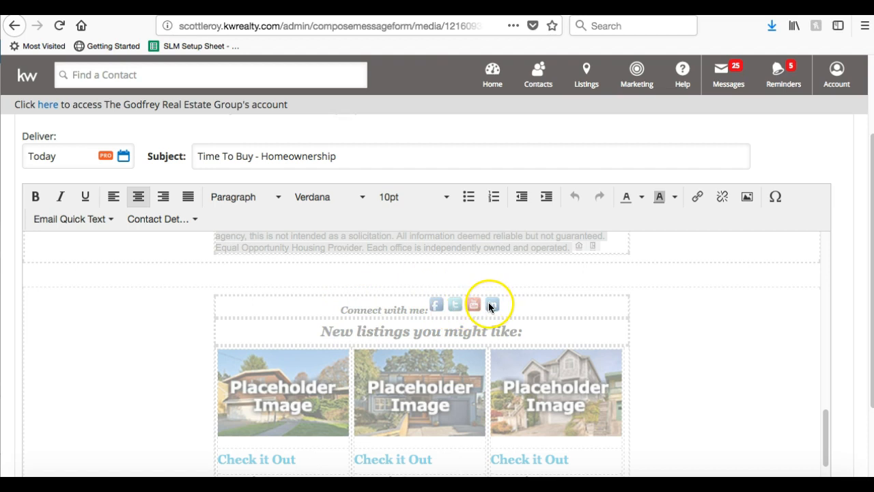
scroll(480, 312, "down", 5)
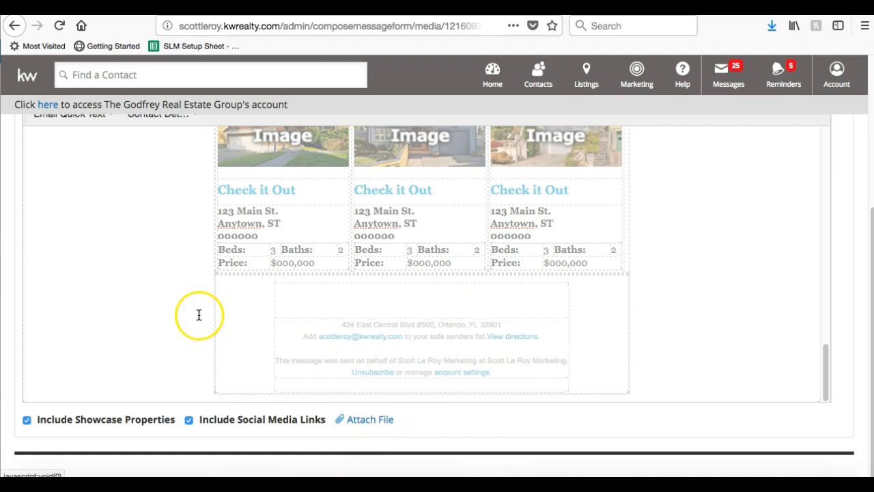
scroll(198, 314, "up", 3)
scroll(199, 314, "up", 10)
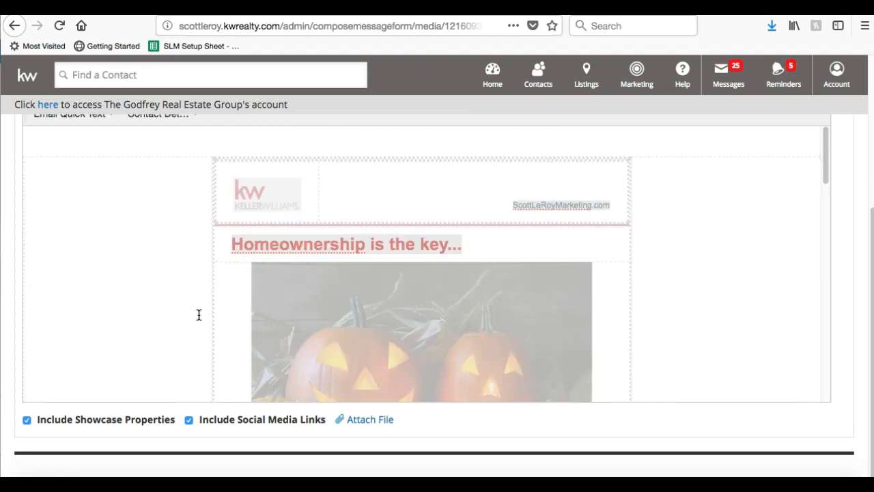
Open the To recipient picker, which lists 7 eligible contacts.
left_click(351, 263)
left_click(363, 266)
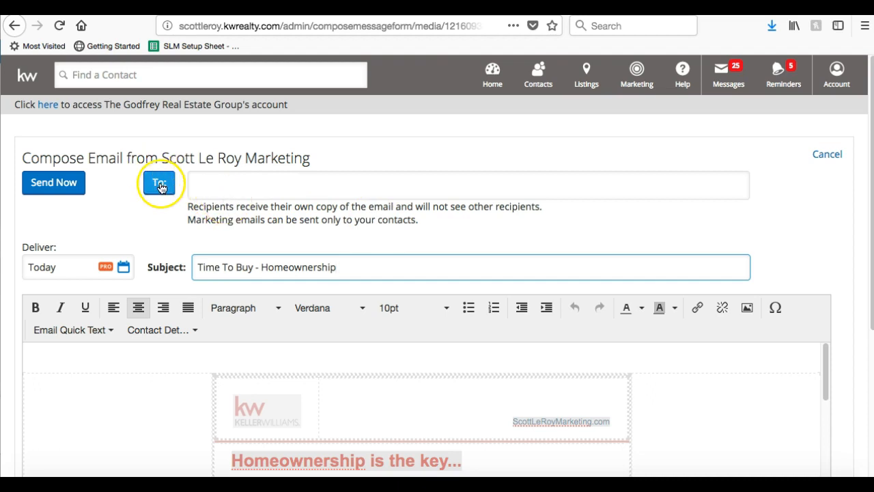
left_click(227, 184)
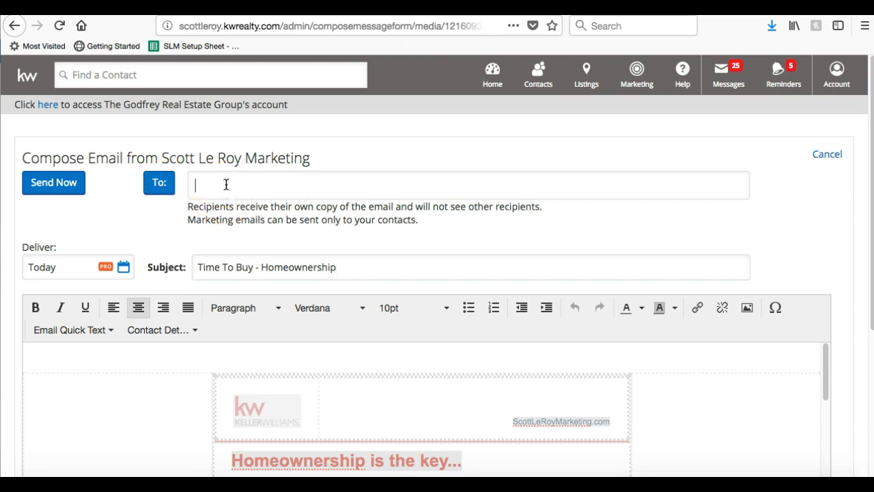
left_click(162, 189)
left_click(159, 184)
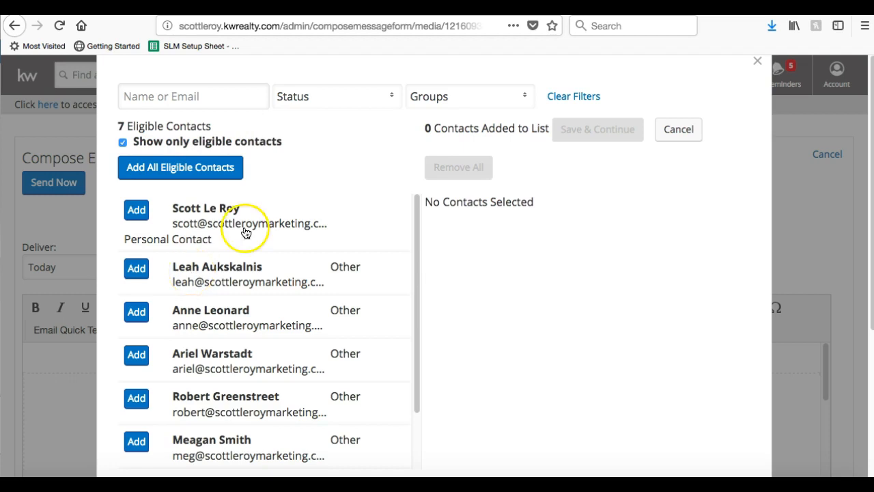
Add all eligible contacts as recipients and look through the Status filter options.
left_click(202, 171)
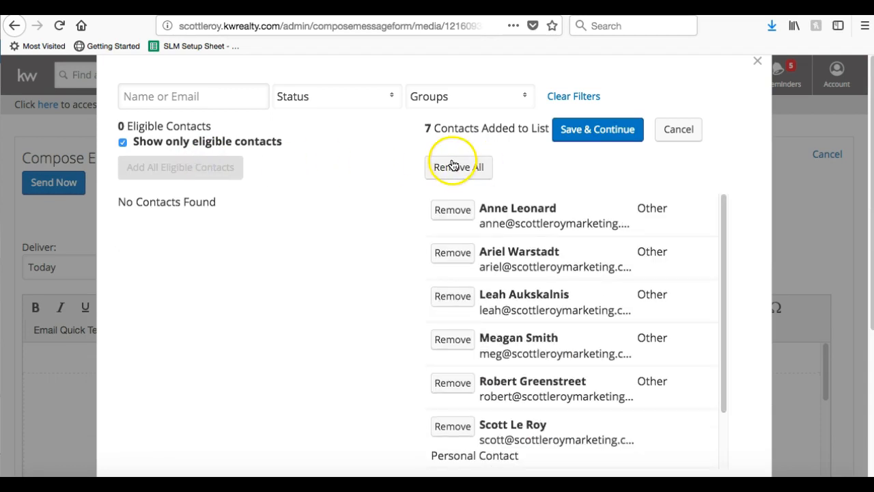
left_click(367, 102)
scroll(332, 169, "down", 2)
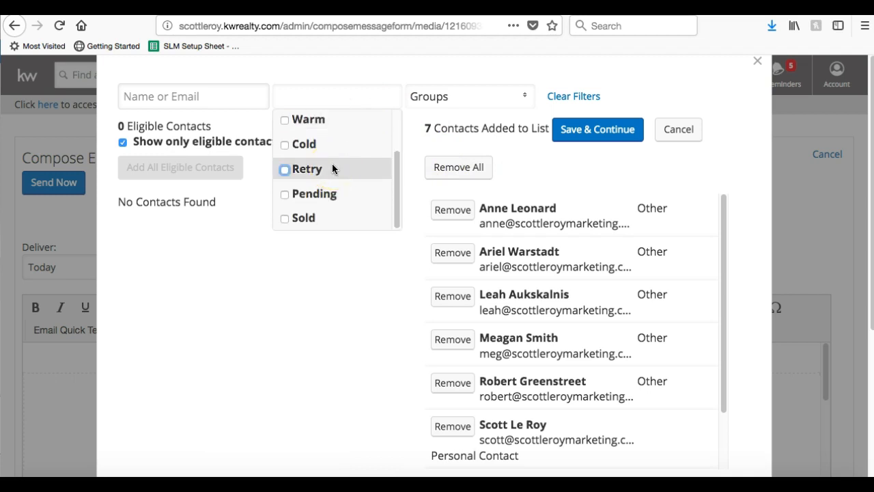
scroll(332, 157, "up", 2)
scroll(318, 170, "down", 2)
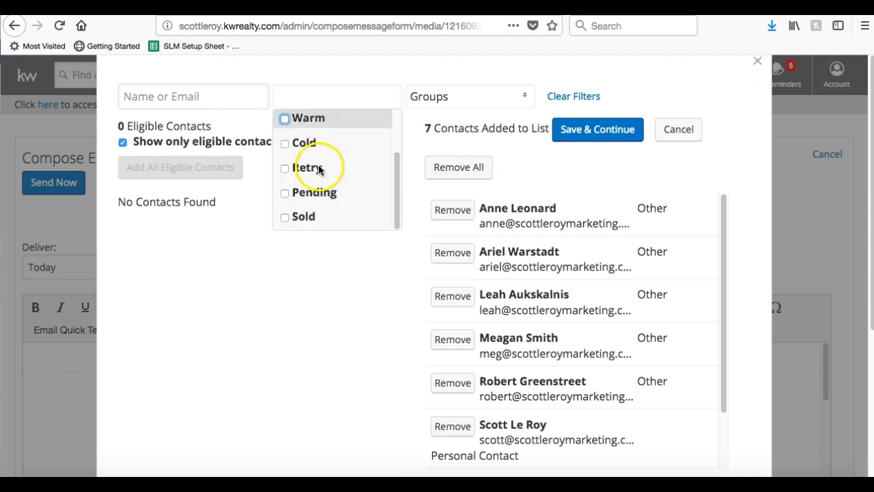
left_click(344, 71)
Look through the Groups filter, then confirm the chosen recipients with Save & Continue.
left_click(467, 92)
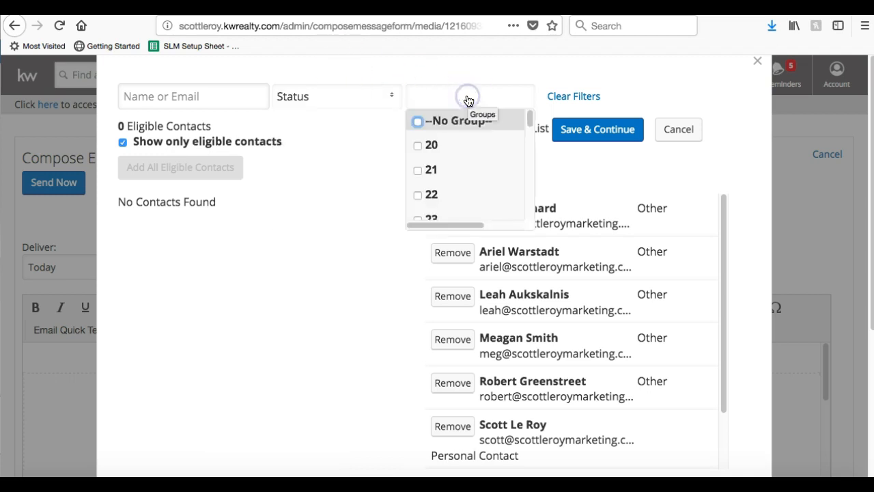
scroll(451, 134, "down", 2)
scroll(447, 136, "down", 5)
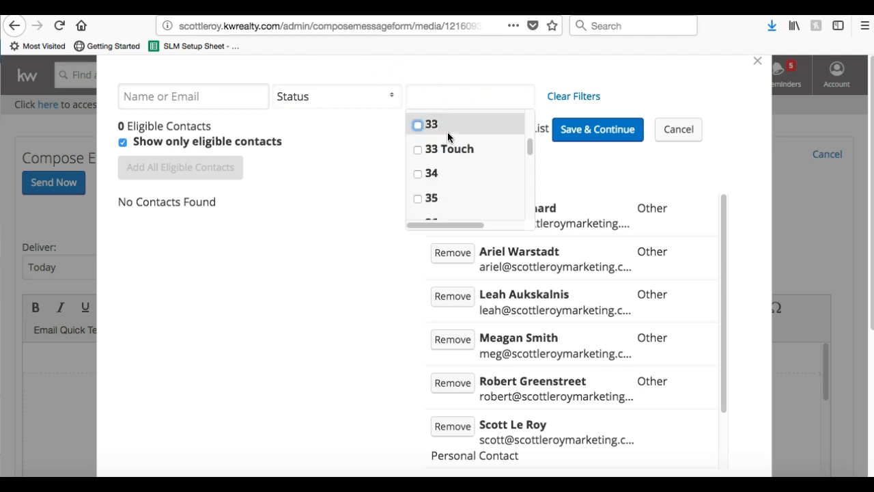
scroll(426, 225, "down", 2)
left_click(656, 67)
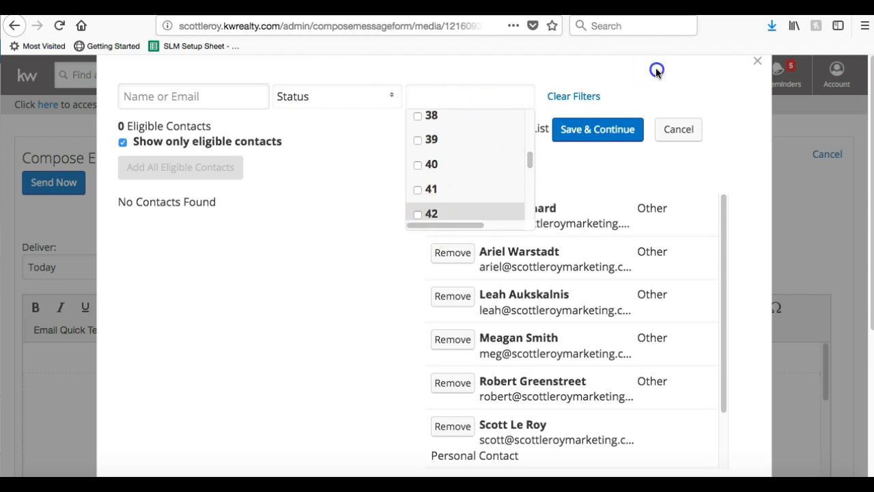
left_click(633, 83)
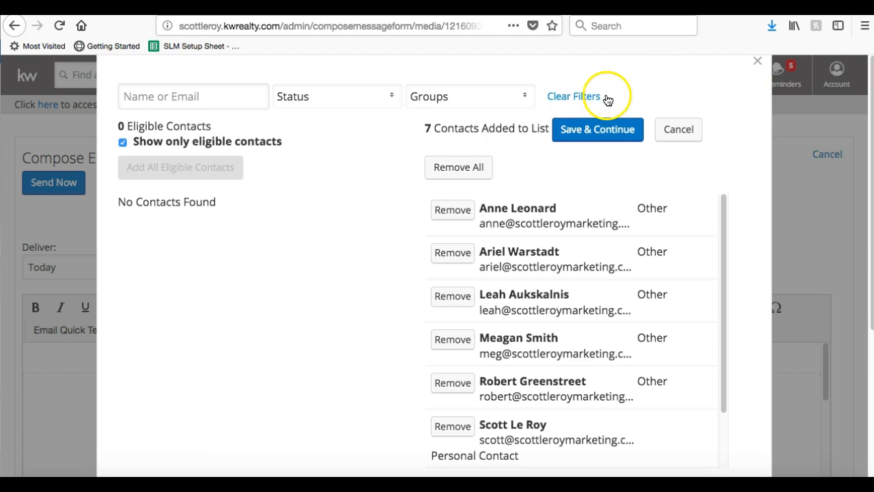
left_click(592, 131)
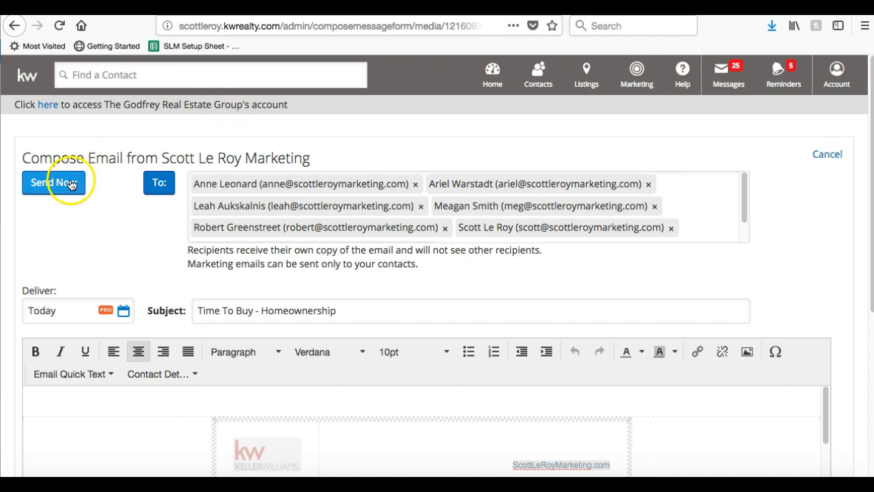
Cancel the draft and return to the Time To Buy - Homeownership design page.
scroll(617, 143, "down", 5)
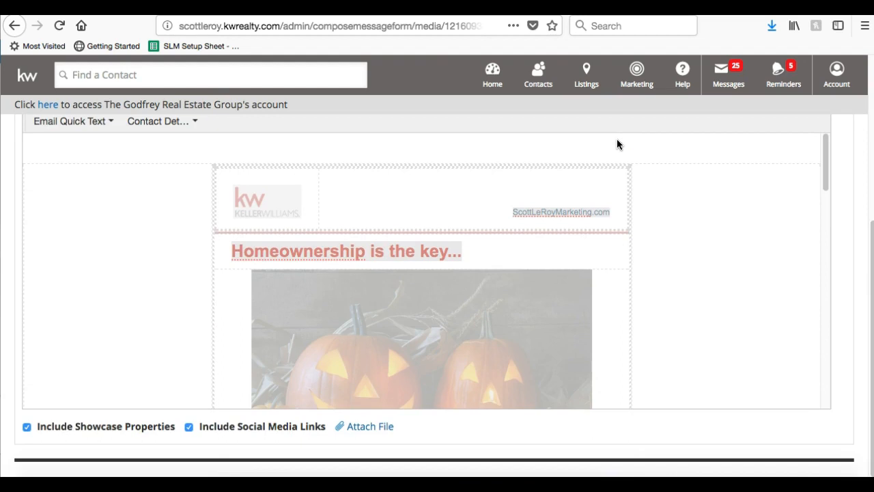
scroll(617, 144, "up", 5)
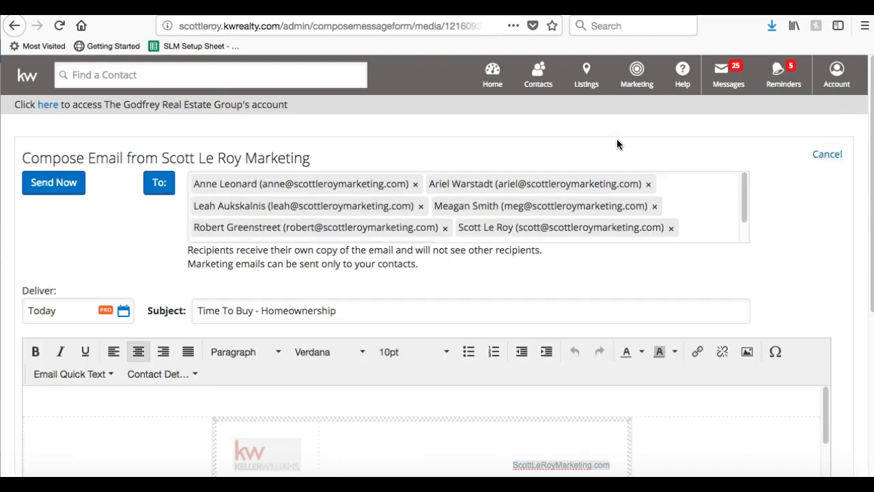
left_click(828, 155)
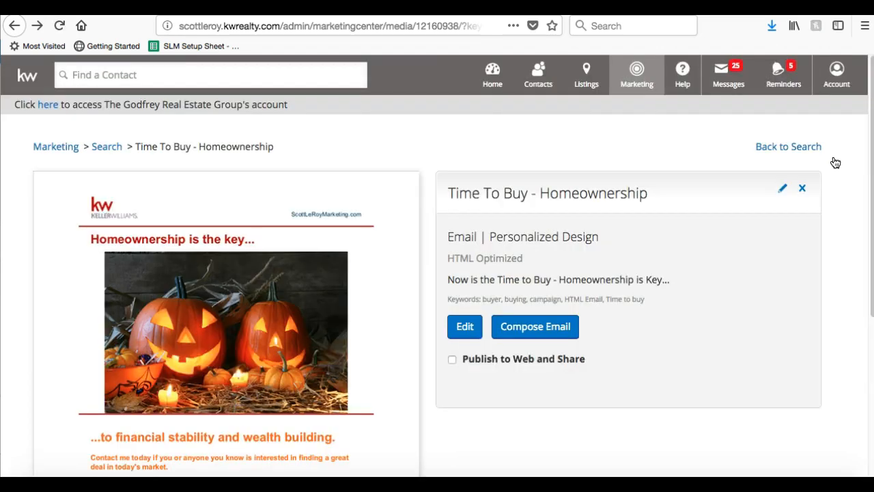
Return to the Saved Designs search, drop the buyer keyword, and browse all 54 designs.
left_click(804, 155)
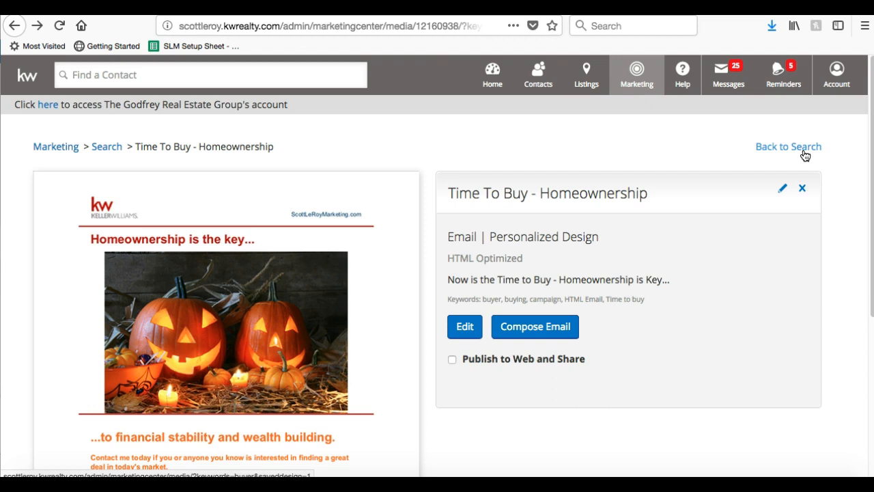
left_click(805, 152)
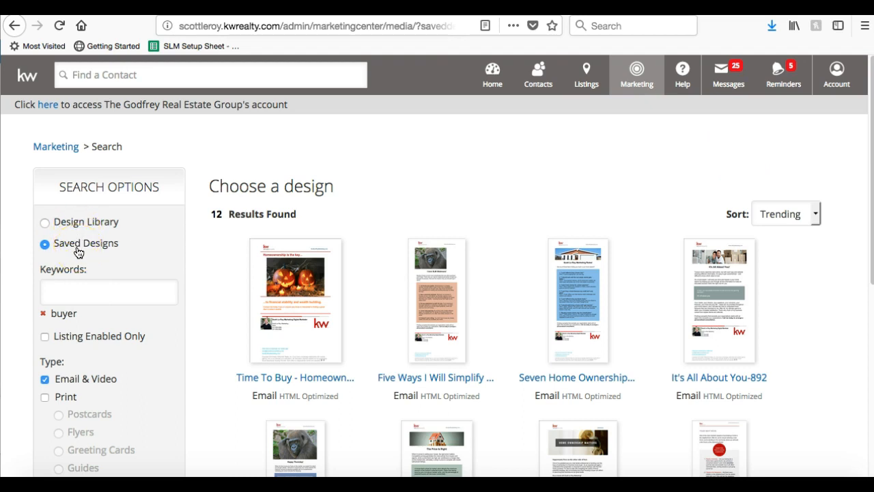
left_click(44, 315)
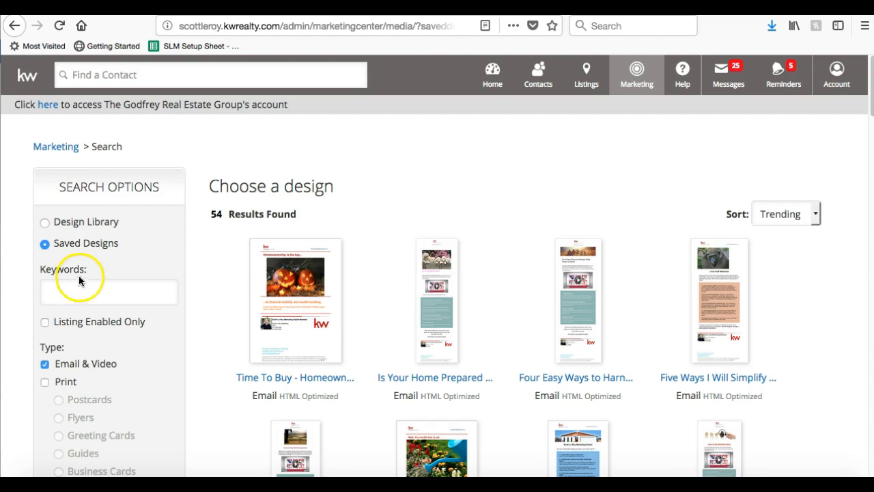
scroll(255, 244, "down", 2)
scroll(258, 244, "down", 15)
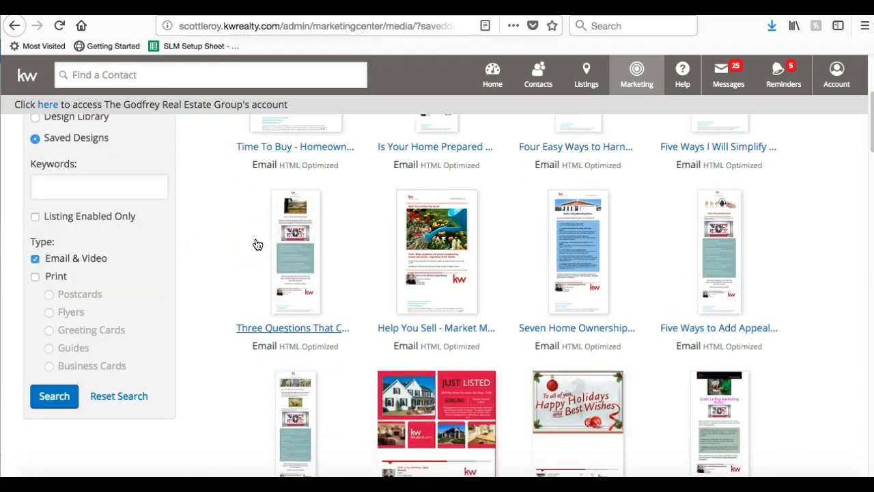
scroll(257, 244, "down", 12)
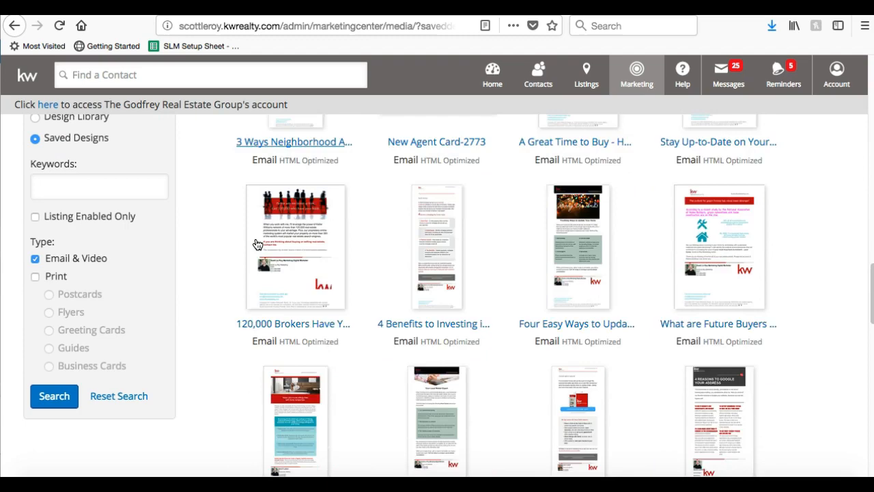
scroll(258, 244, "down", 12)
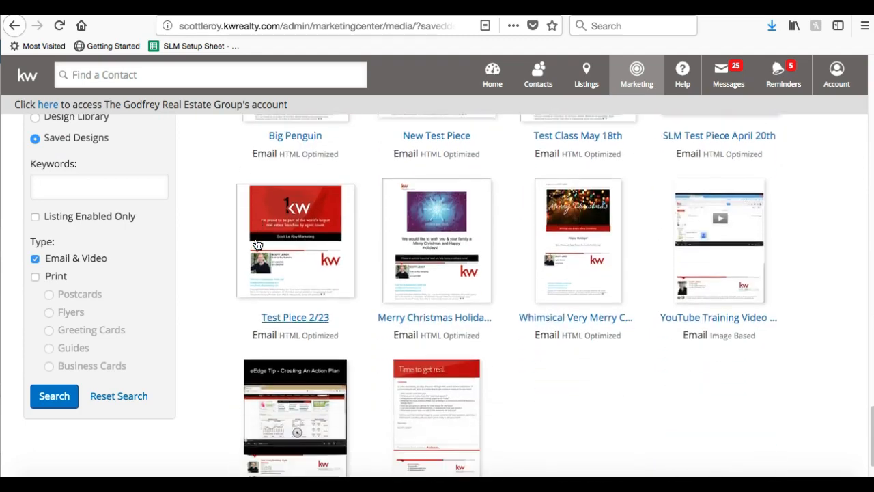
scroll(258, 244, "up", 4)
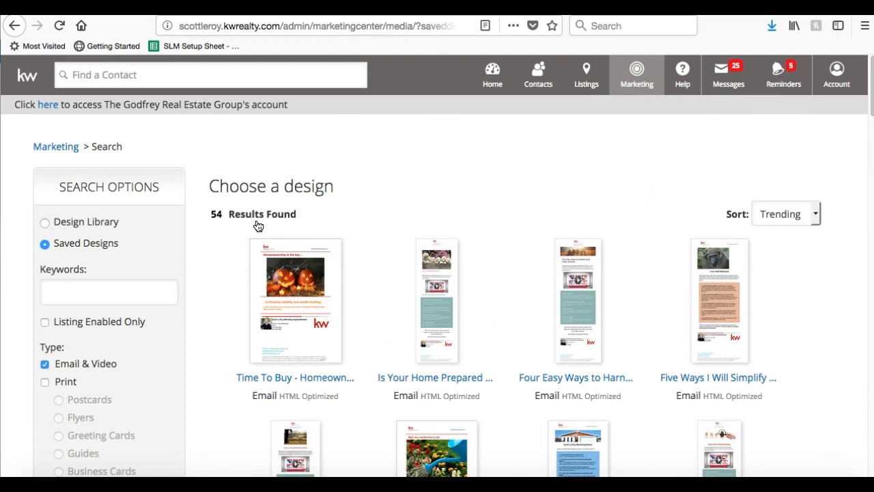
scroll(426, 220, "down", 6)
scroll(427, 221, "up", 5)
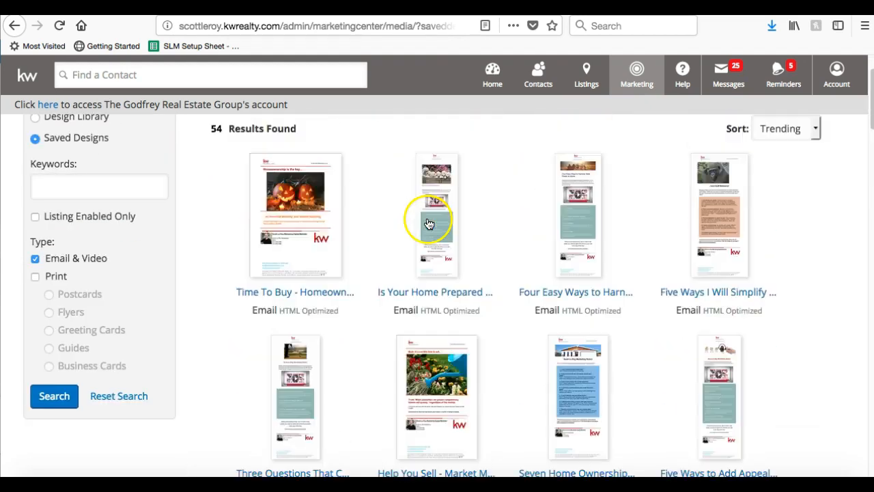
scroll(429, 224, "up", 3)
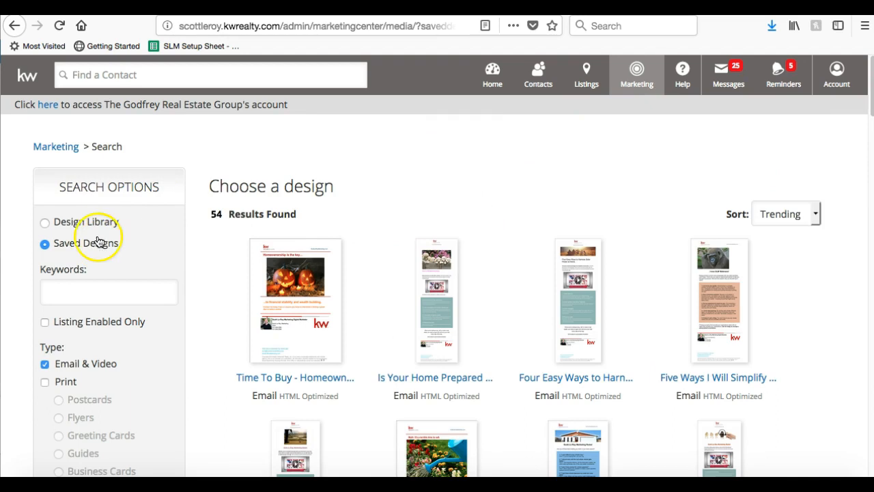
Switch to the Design Library, clear the email/video filter, and limit results to Print.
left_click(75, 221)
left_click(185, 191)
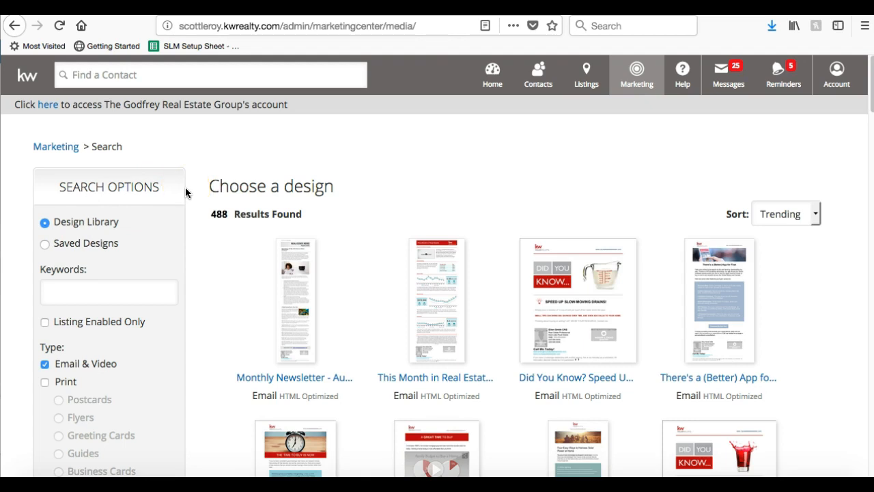
scroll(185, 193, "down", 3)
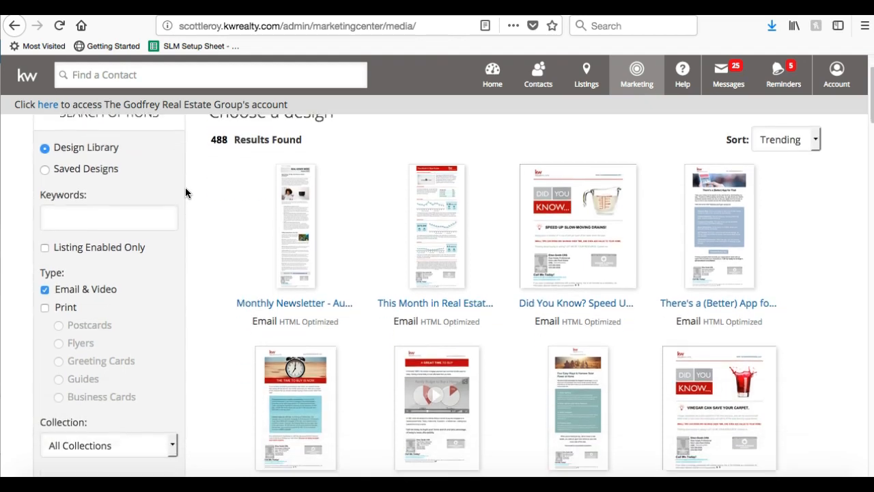
left_click(139, 223)
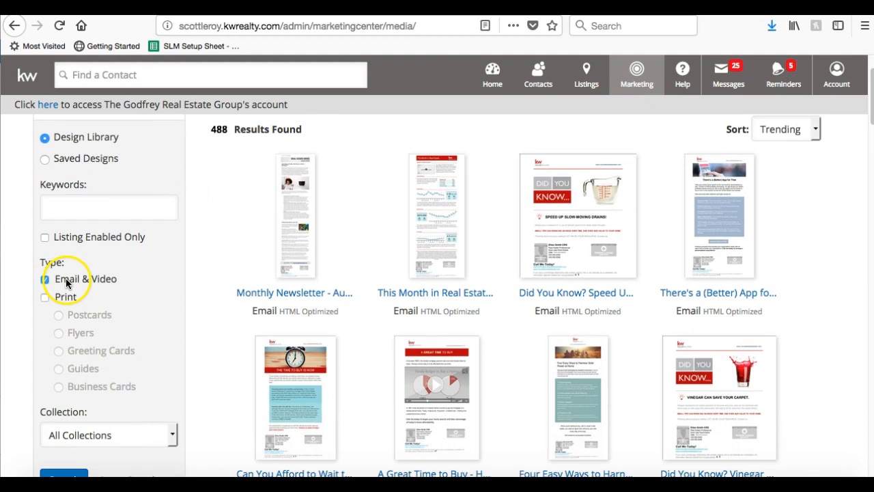
left_click(45, 279)
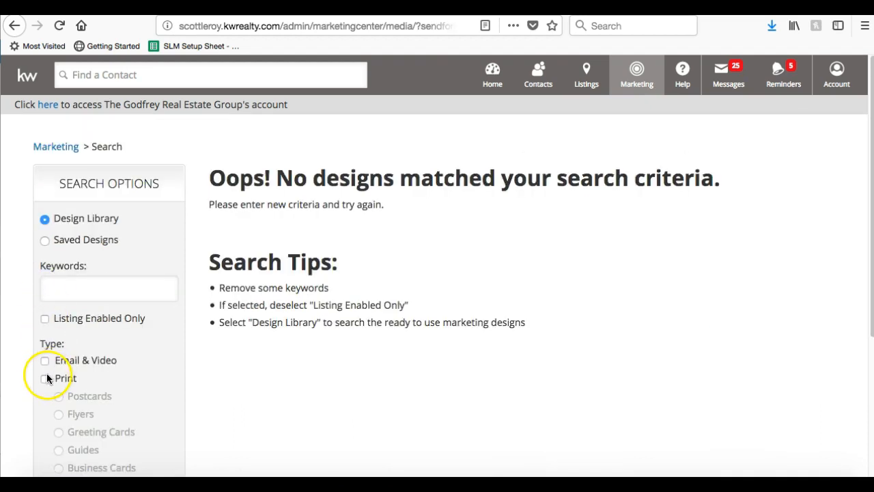
left_click(44, 379)
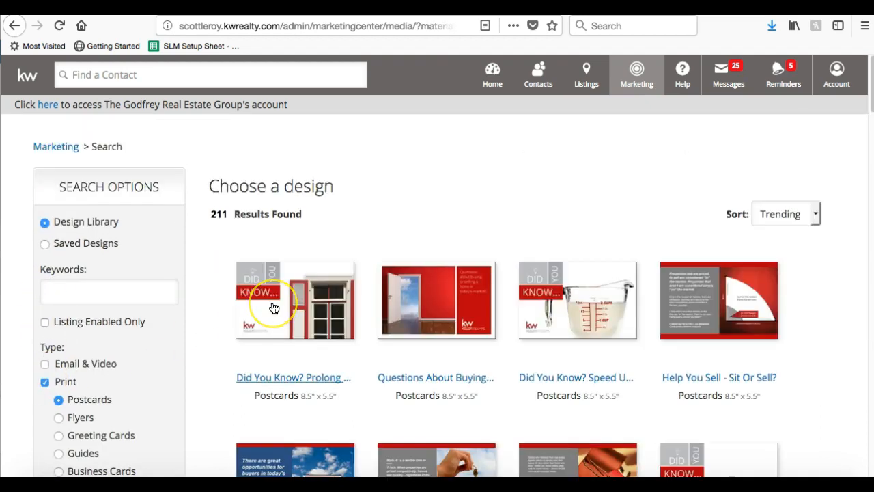
scroll(123, 340, "down", 3)
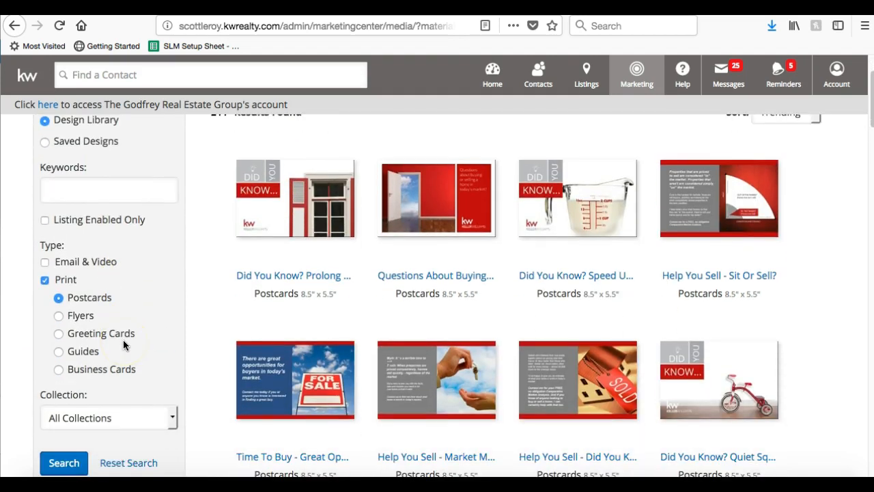
scroll(123, 340, "up", 1)
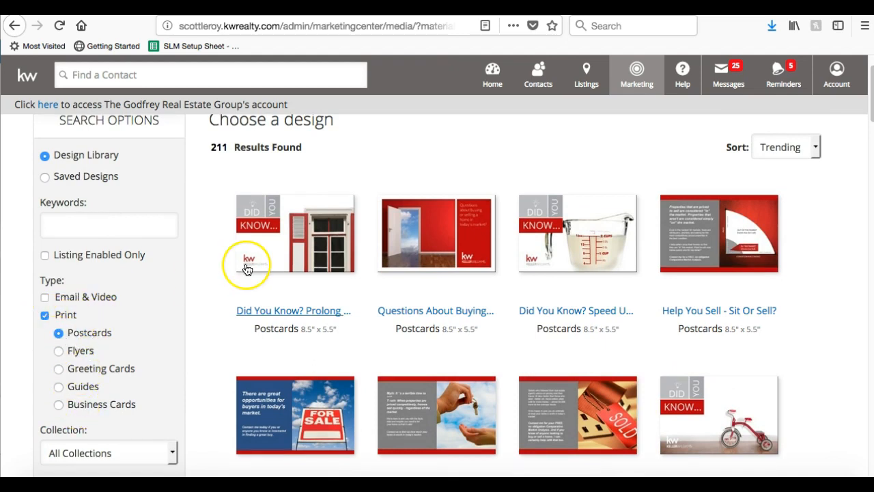
scroll(248, 267, "up", 2)
scroll(214, 326, "down", 2)
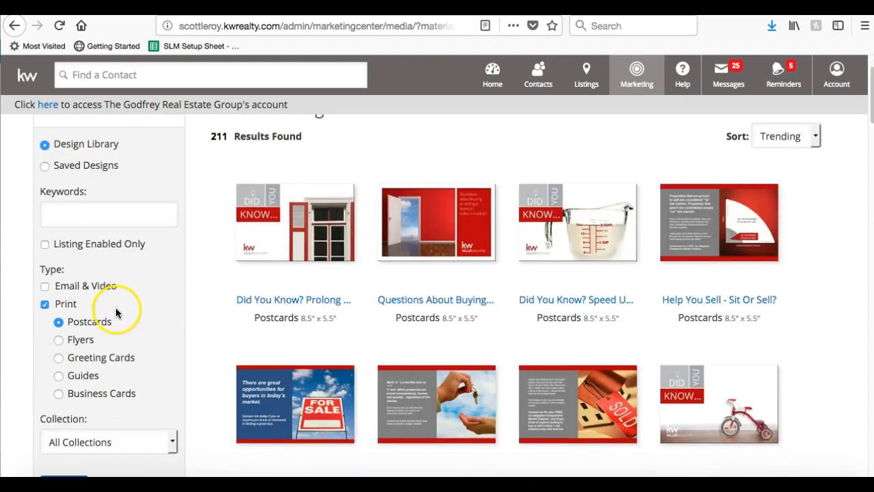
Compare the Flyers, Greeting Cards, Guides and Business Cards print designs.
left_click(58, 339)
scroll(271, 294, "down", 10)
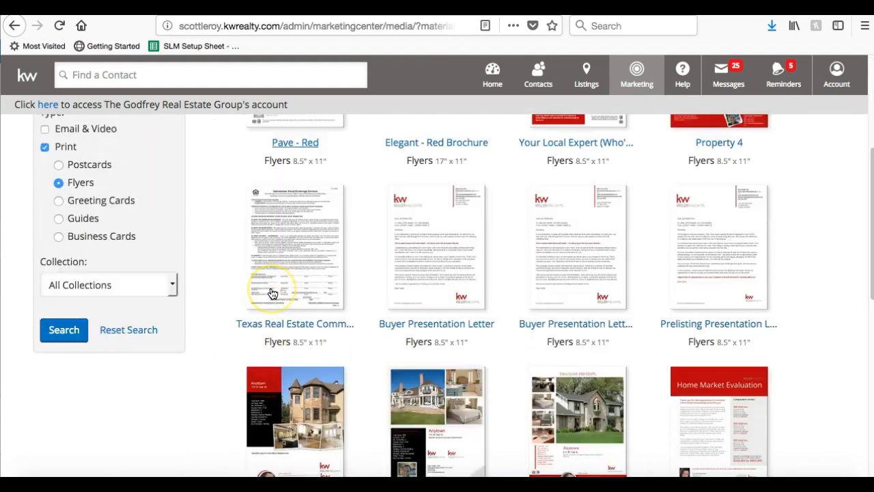
scroll(271, 294, "up", 5)
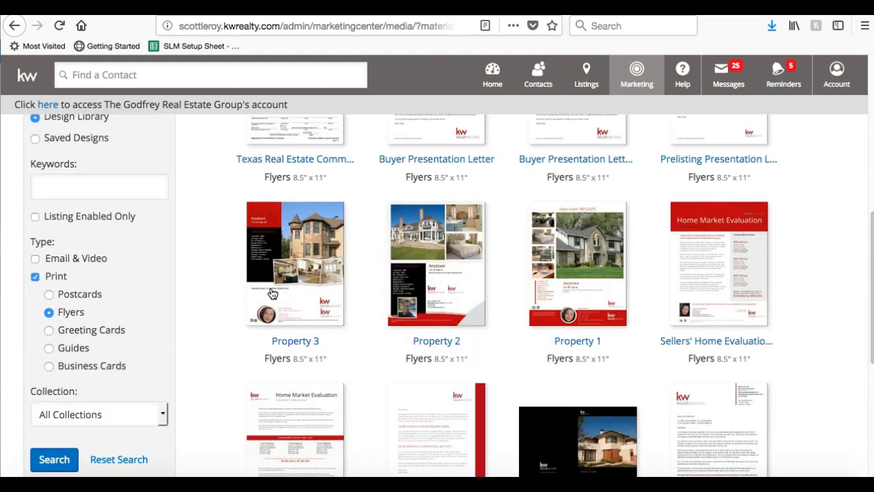
scroll(271, 293, "up", 4)
scroll(271, 294, "up", 3)
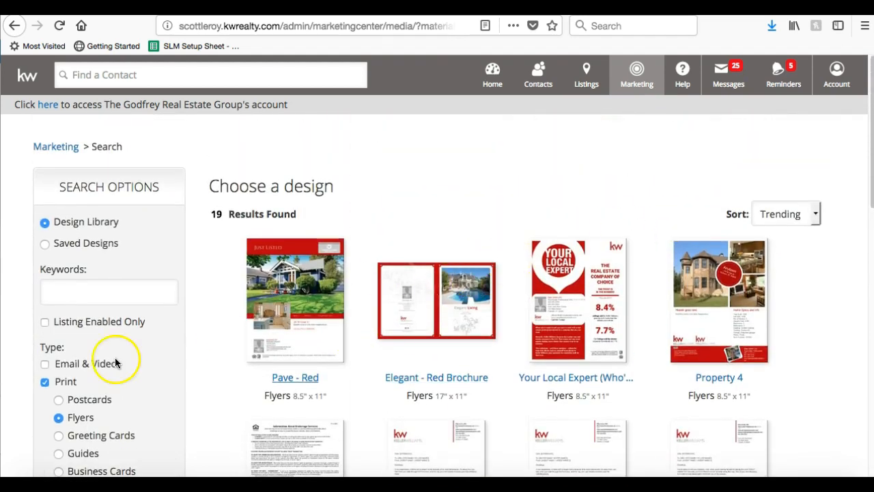
left_click(84, 435)
scroll(341, 273, "down", 10)
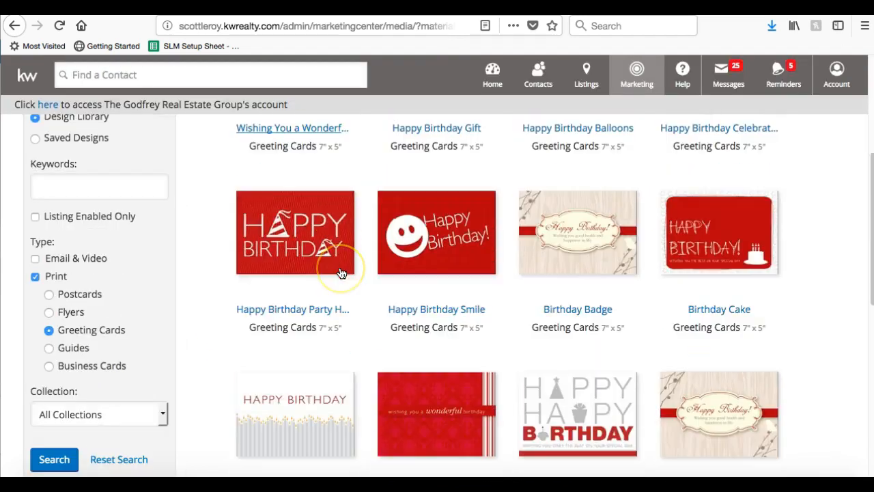
left_click(71, 349)
scroll(432, 170, "down", 3)
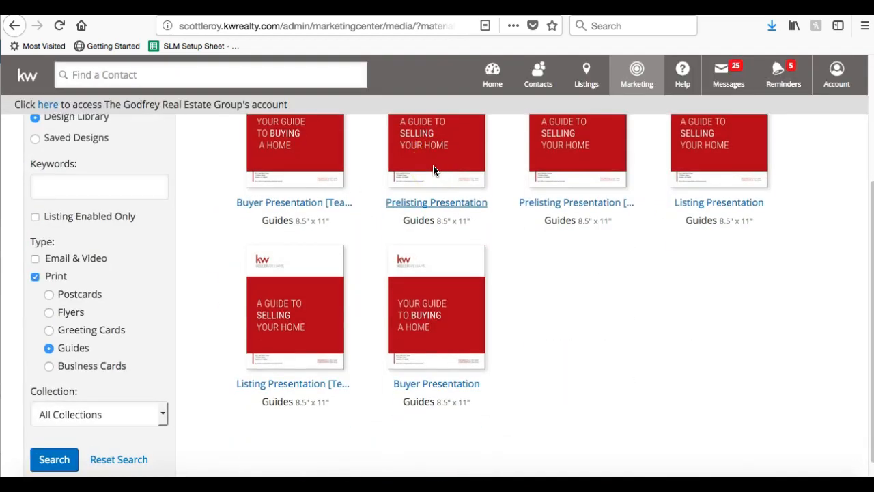
scroll(432, 170, "up", 3)
scroll(433, 170, "down", 1)
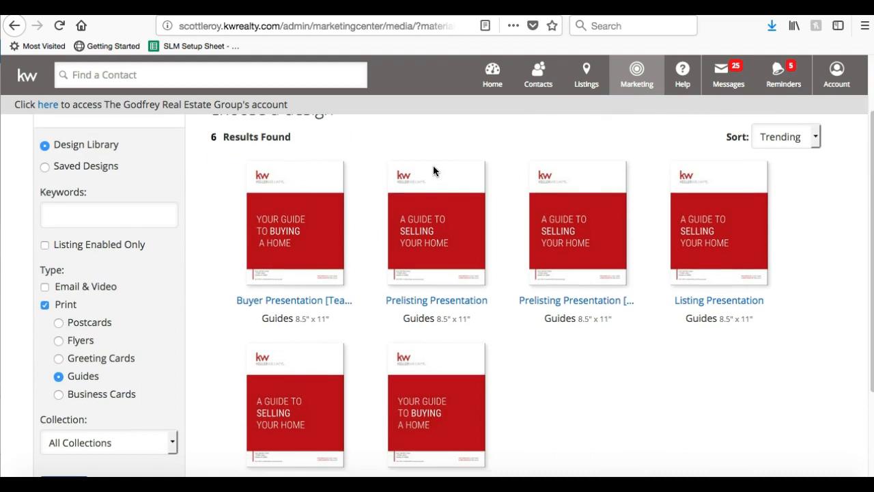
left_click(109, 394)
scroll(334, 344, "down", 3)
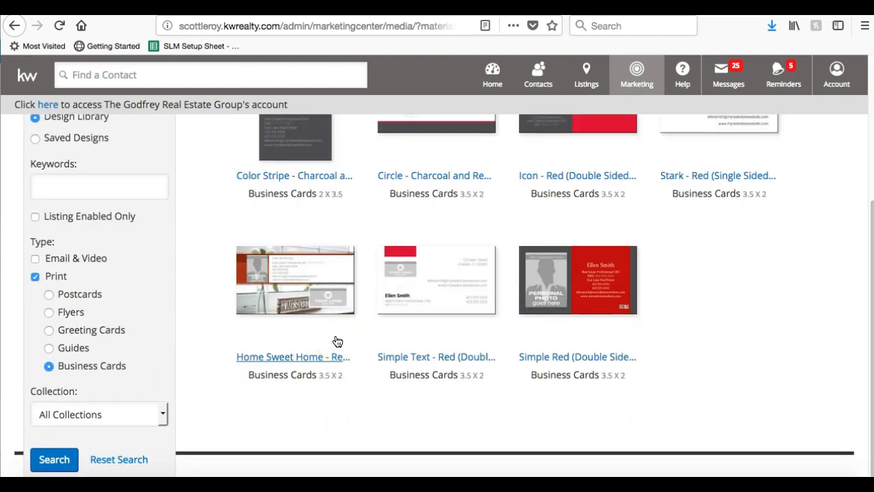
scroll(336, 341, "up", 2)
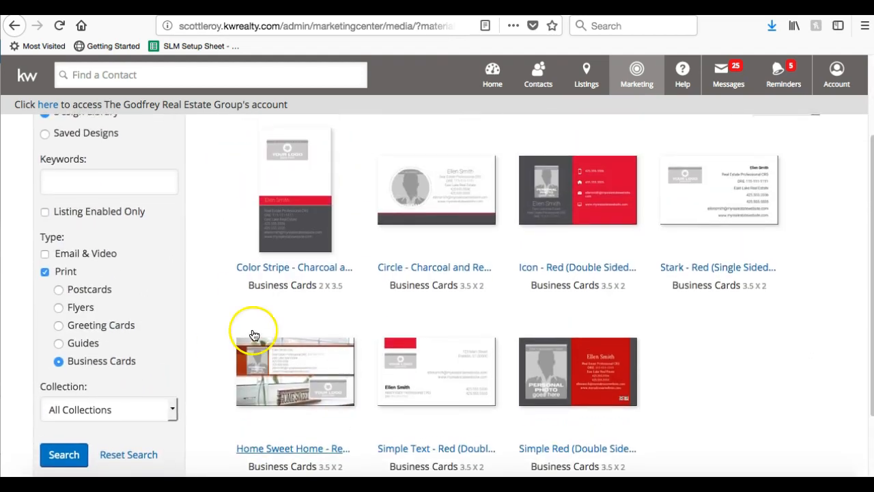
Go back to the 19 Flyers designs and scroll to Property 1.
left_click(95, 310)
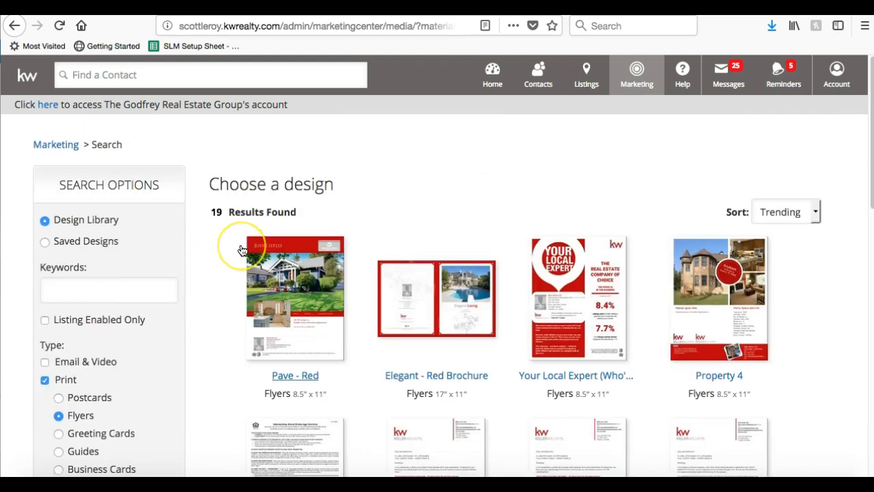
scroll(241, 249, "down", 5)
scroll(242, 250, "down", 5)
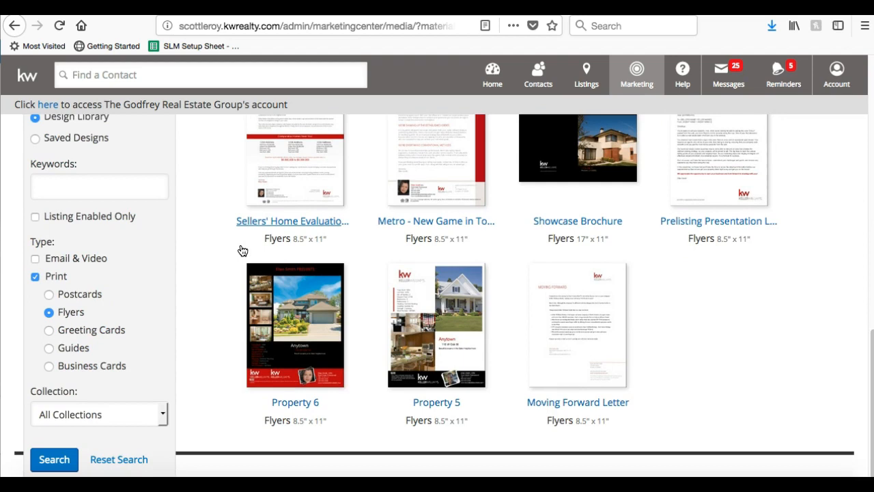
scroll(242, 252, "up", 1)
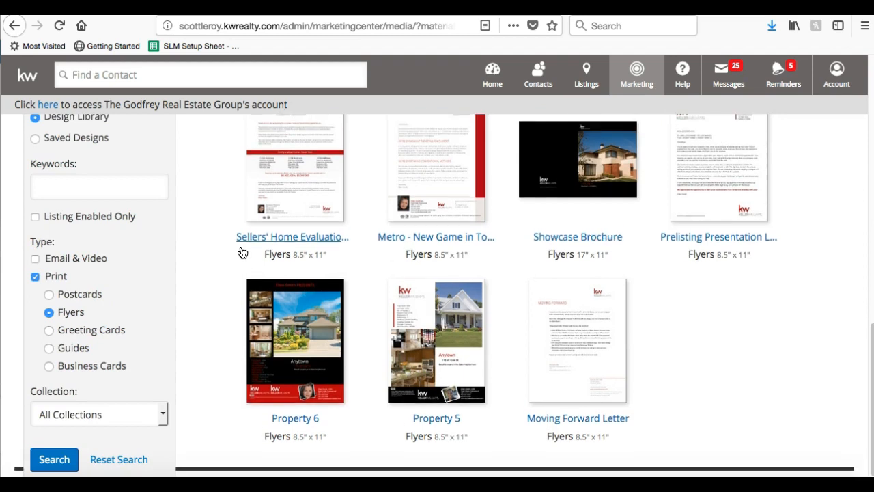
scroll(241, 250, "up", 5)
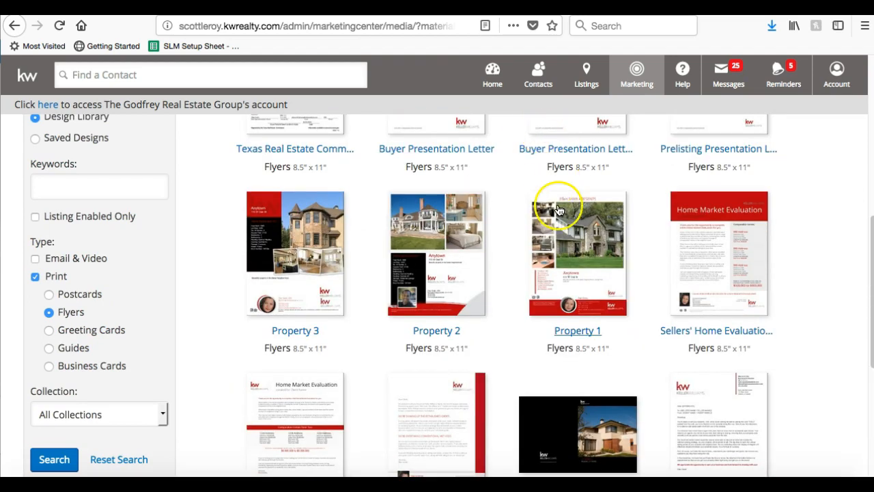
scroll(566, 242, "up", 2)
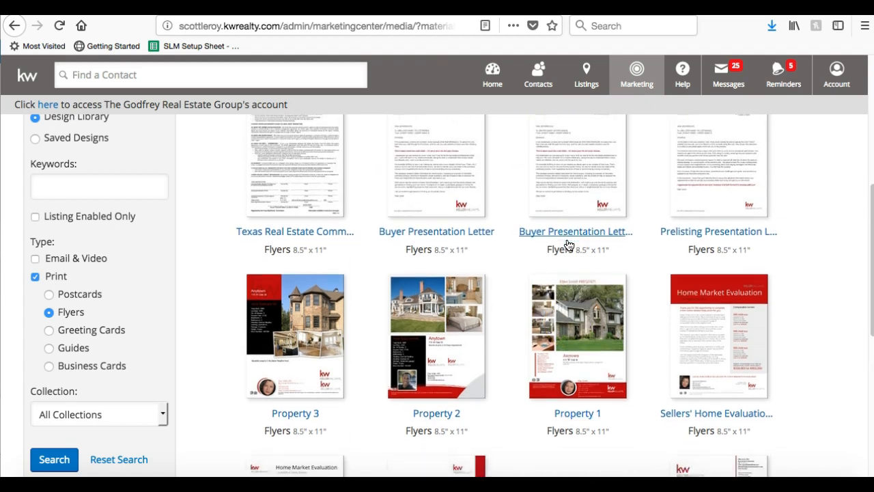
Open Property 1, search MLS '123', choose the Champions Gate listing, and Personalize.
scroll(567, 245, "down", 1)
left_click(566, 245)
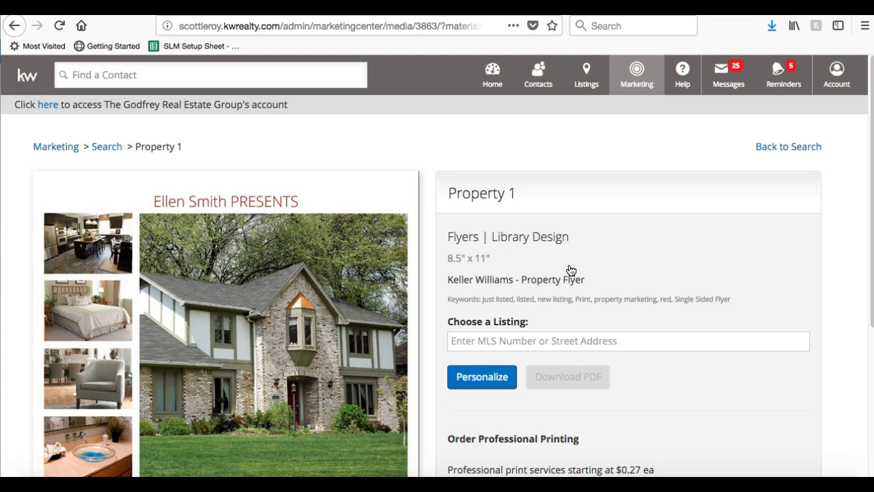
scroll(566, 269, "down", 3)
scroll(534, 202, "up", 3)
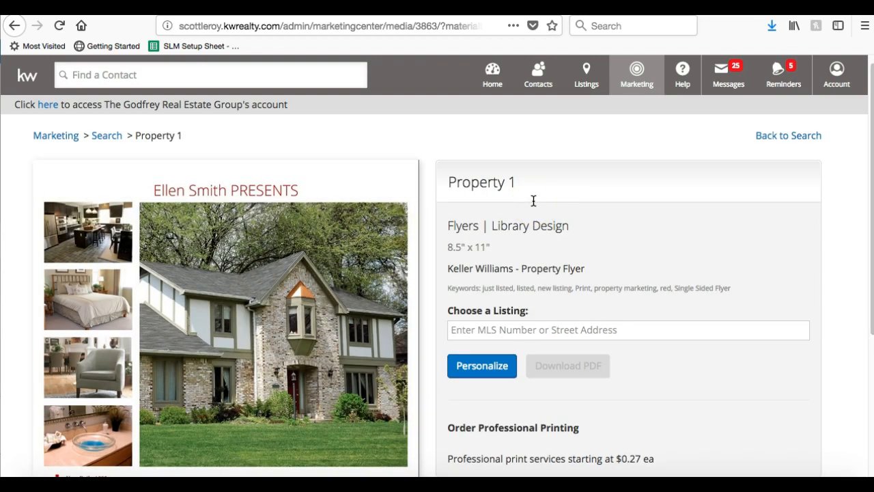
left_click(475, 331)
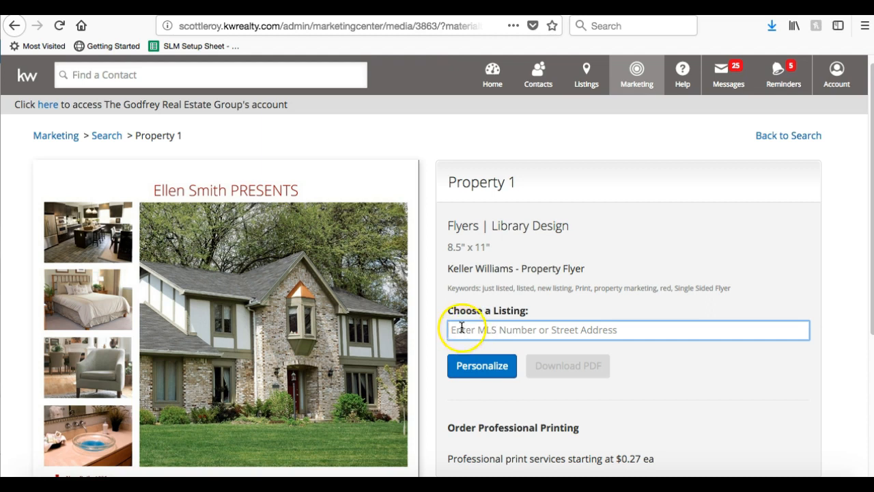
left_click(578, 326)
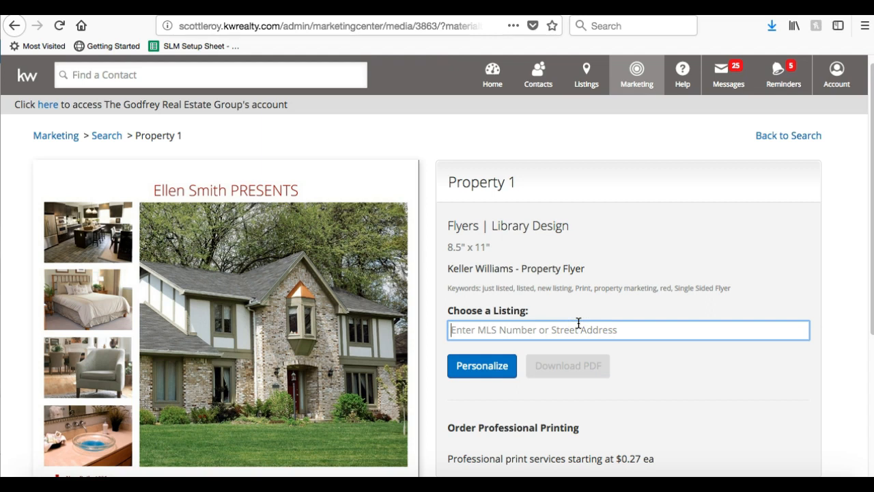
type("123")
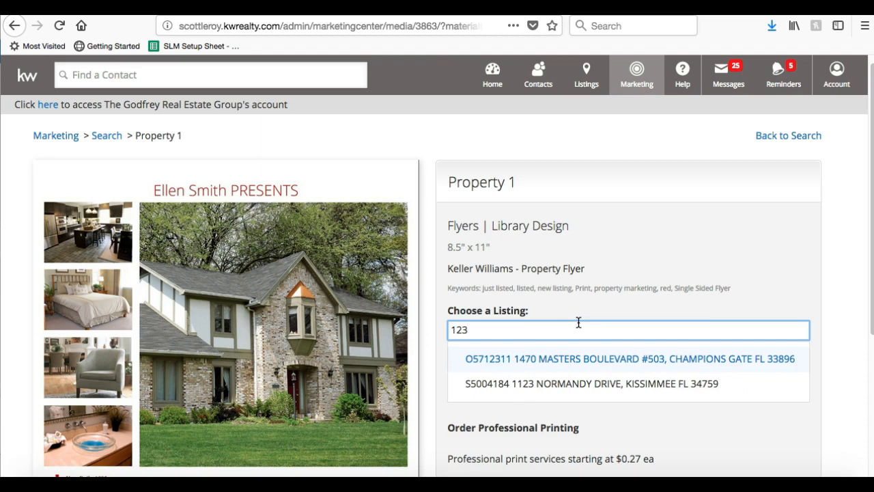
left_click(572, 360)
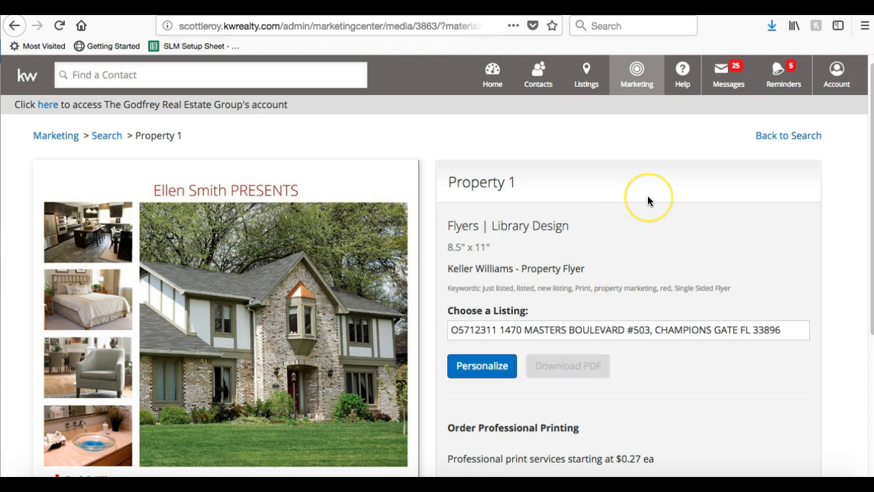
scroll(647, 198, "down", 1)
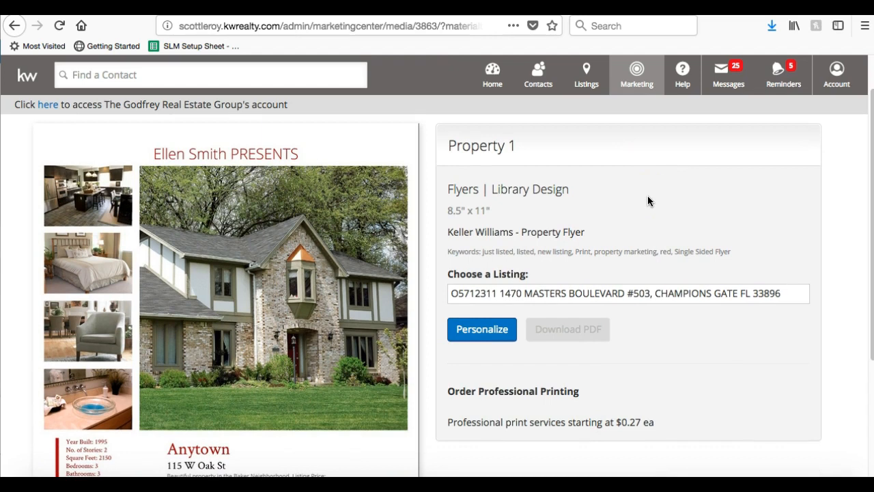
left_click(511, 334)
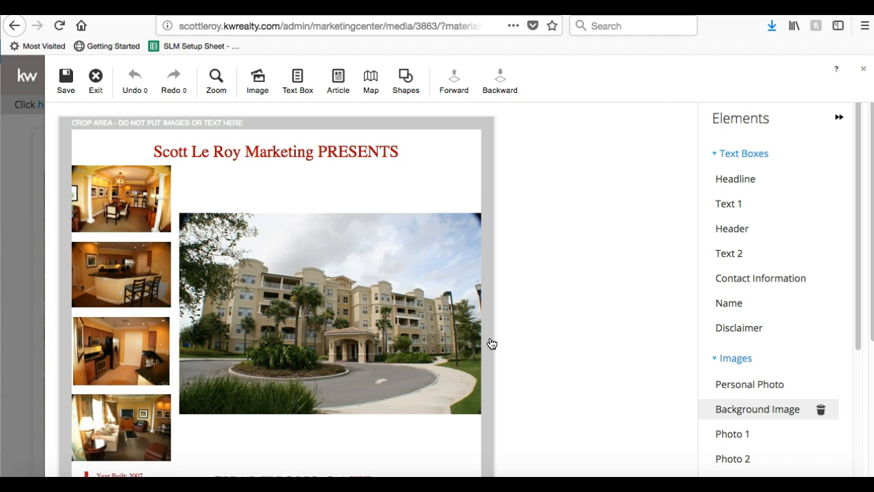
Inspect the populated flyer, checking the listing description and neighbouring text blocks.
scroll(575, 264, "down", 5)
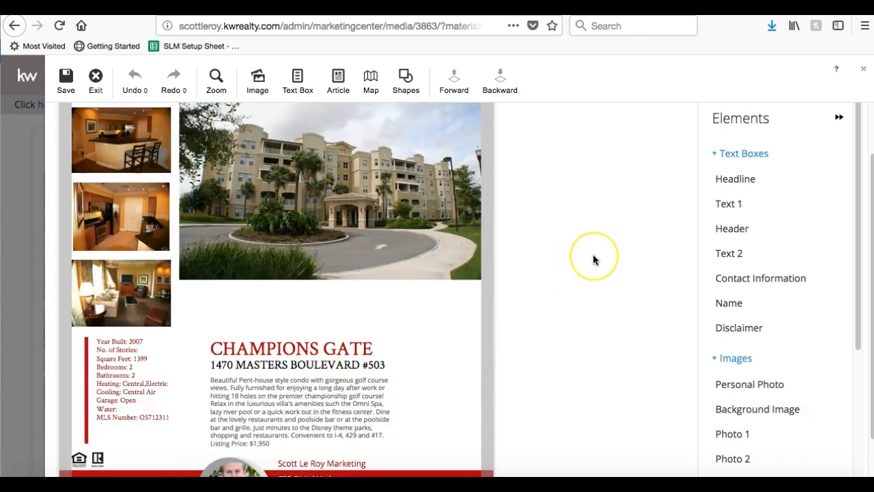
scroll(593, 258, "up", 5)
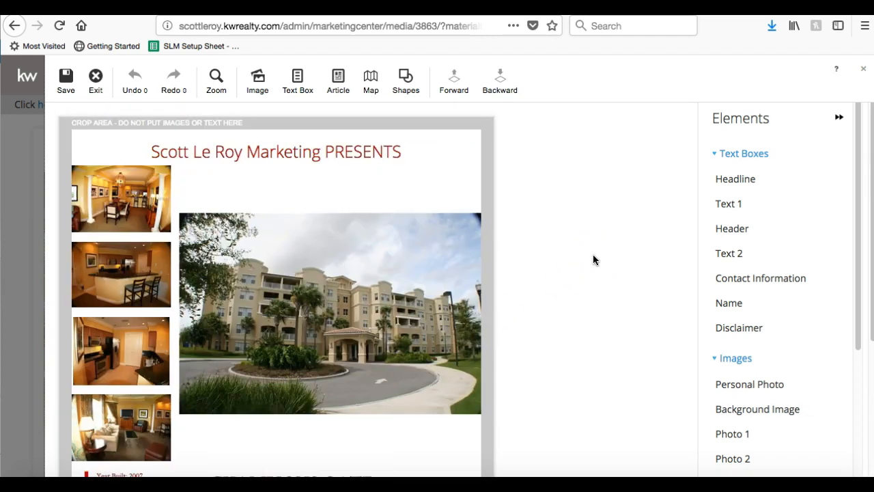
scroll(593, 259, "down", 5)
scroll(592, 259, "up", 5)
scroll(593, 256, "down", 5)
left_click(392, 343)
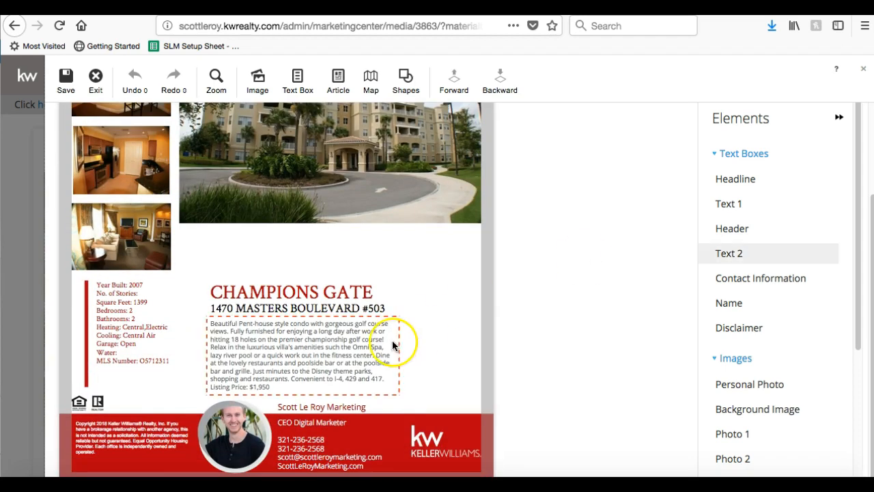
double_click(345, 341)
left_click(133, 318)
double_click(134, 318)
left_click(550, 306)
scroll(551, 306, "up", 5)
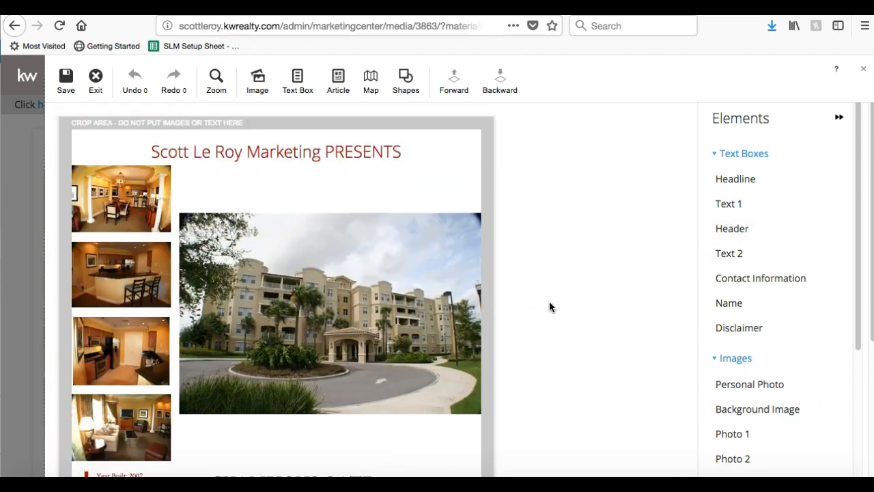
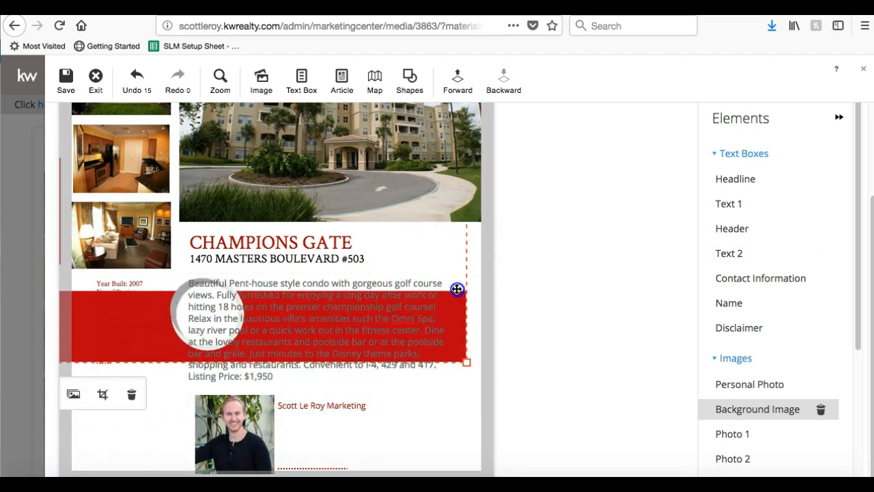
Delete the red background image behind the property description, leaving a white area.
left_click(132, 394)
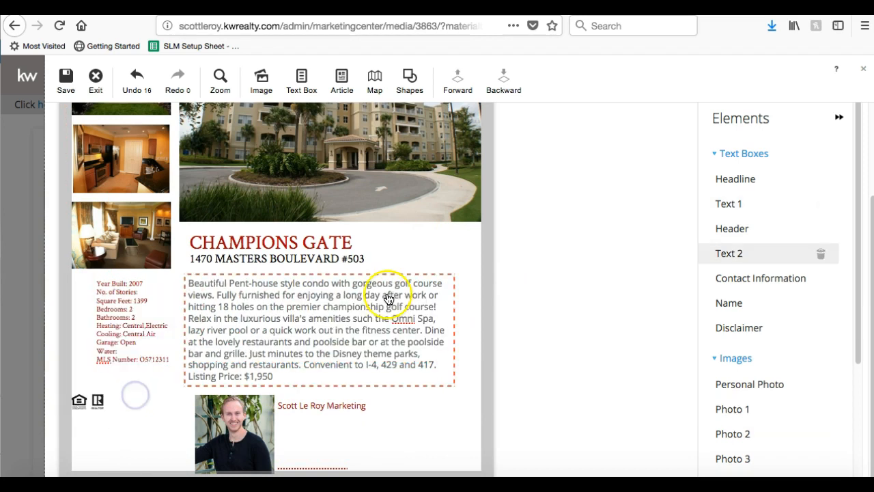
scroll(386, 287, "up", 3)
scroll(386, 299, "down", 3)
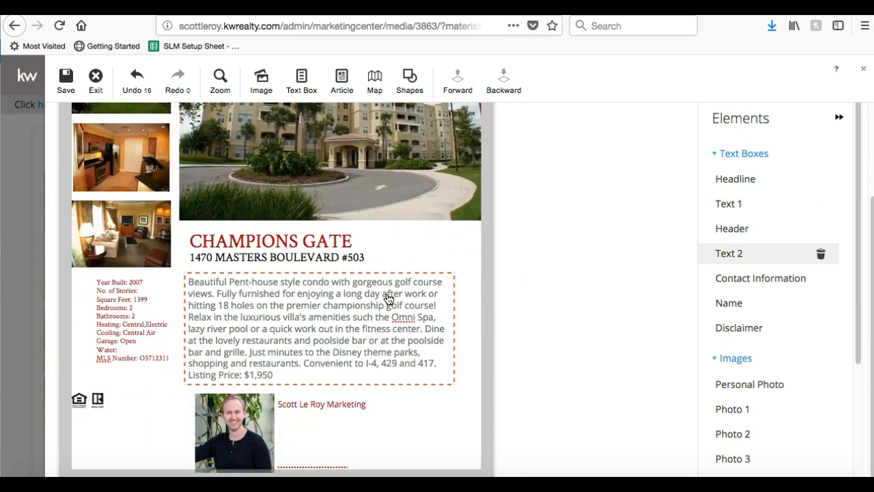
Add a rectangle shape with a dark red fill and a dark red border.
left_click(413, 94)
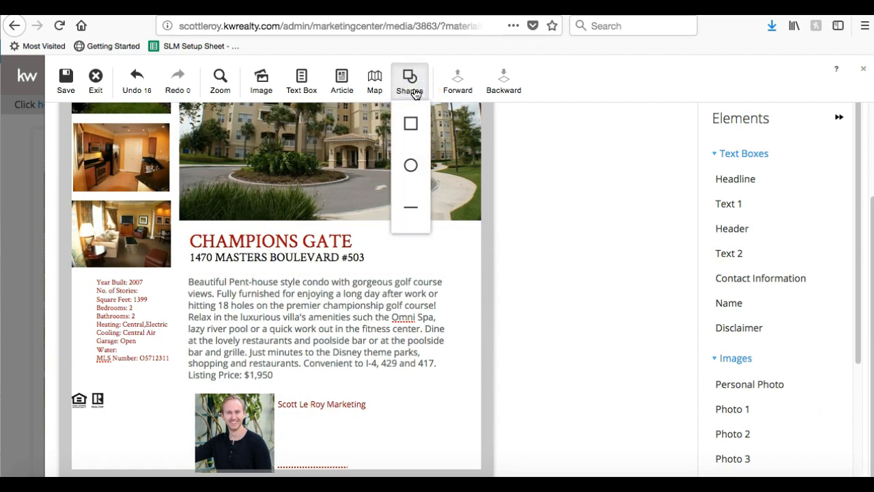
left_click(410, 123)
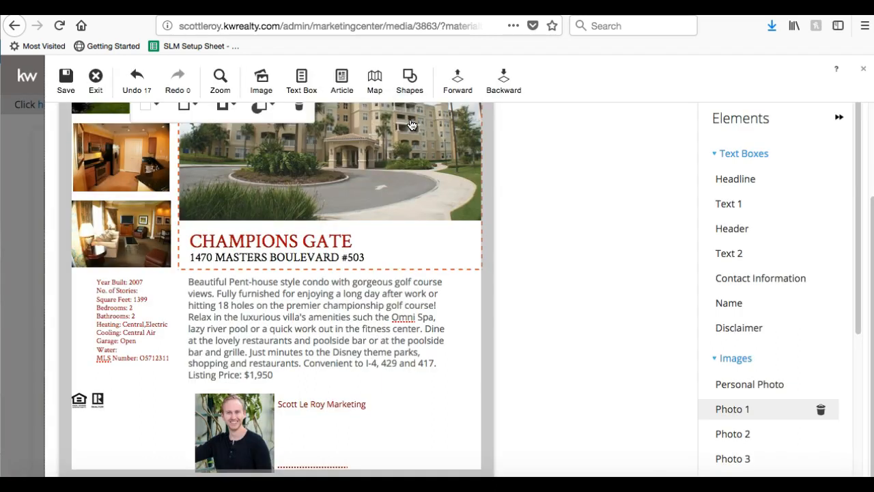
left_click_drag(299, 181, 121, 406)
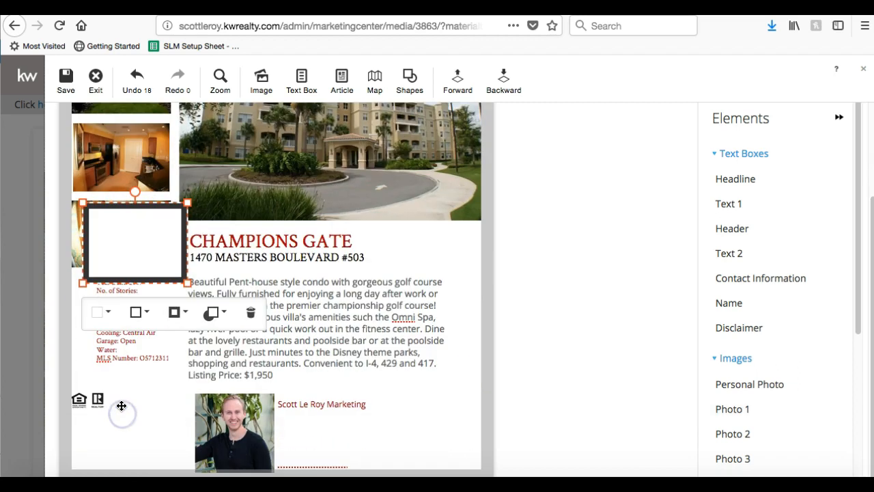
left_click(102, 312)
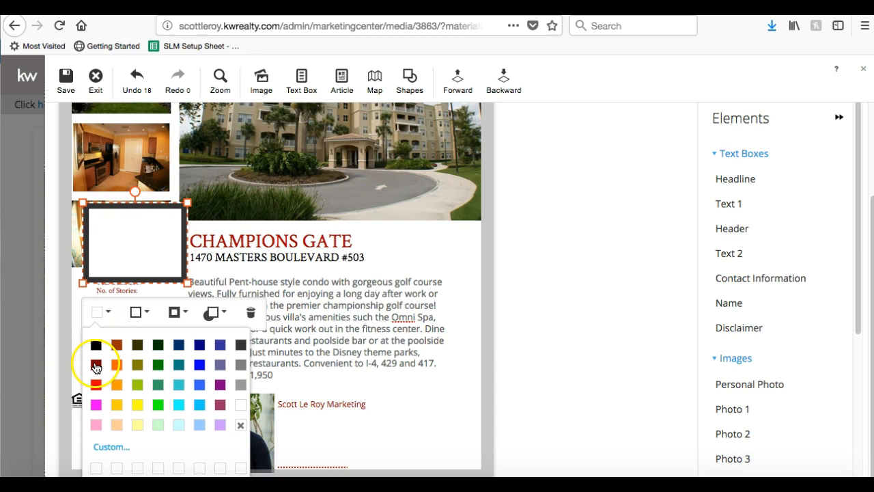
left_click(96, 364)
left_click(127, 324)
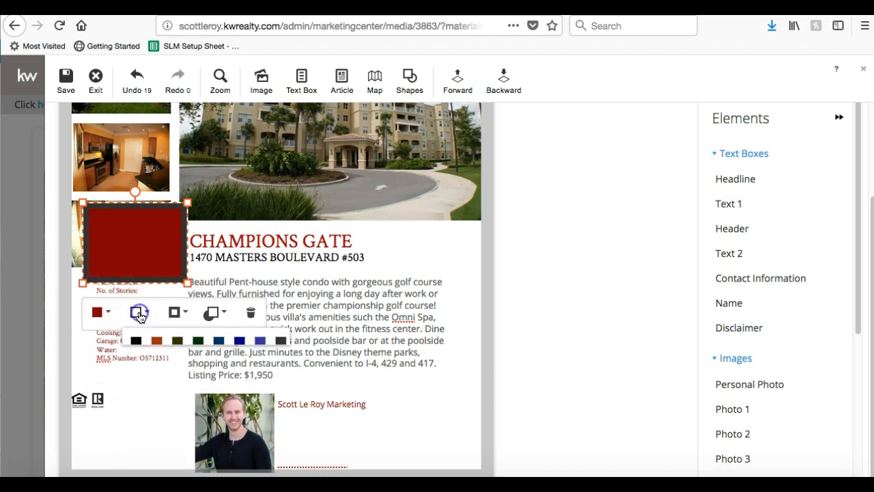
left_click(137, 364)
Move the red rectangle to the page bottom, stretch it across, and send it one layer back.
left_click_drag(143, 262, 116, 463)
left_click_drag(159, 401, 501, 387)
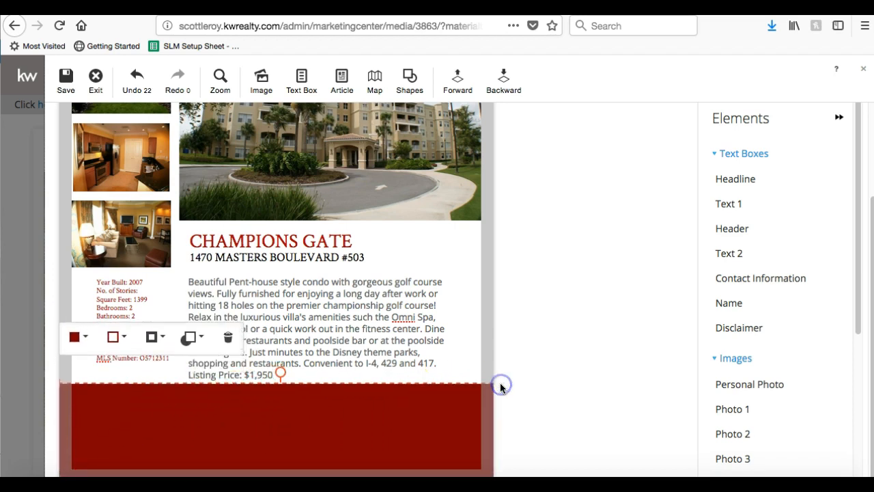
left_click(502, 81)
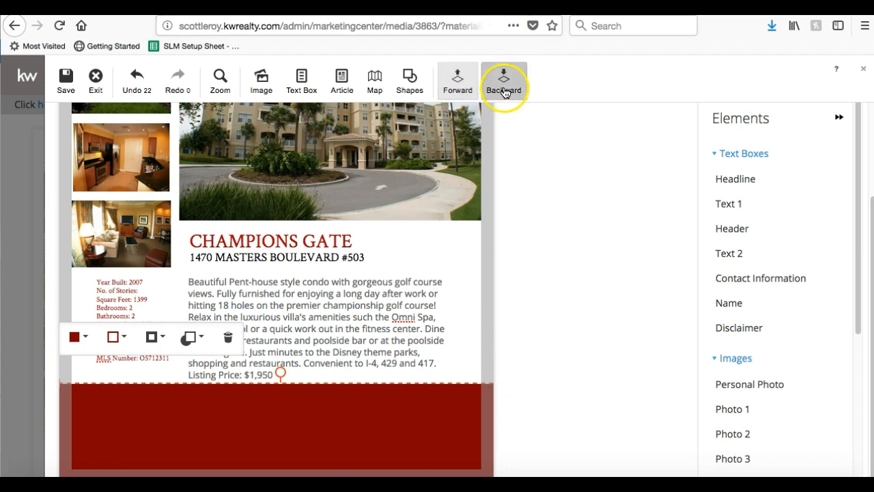
Send the red band backward and make the agent's business name white at 12pt.
left_click(522, 87)
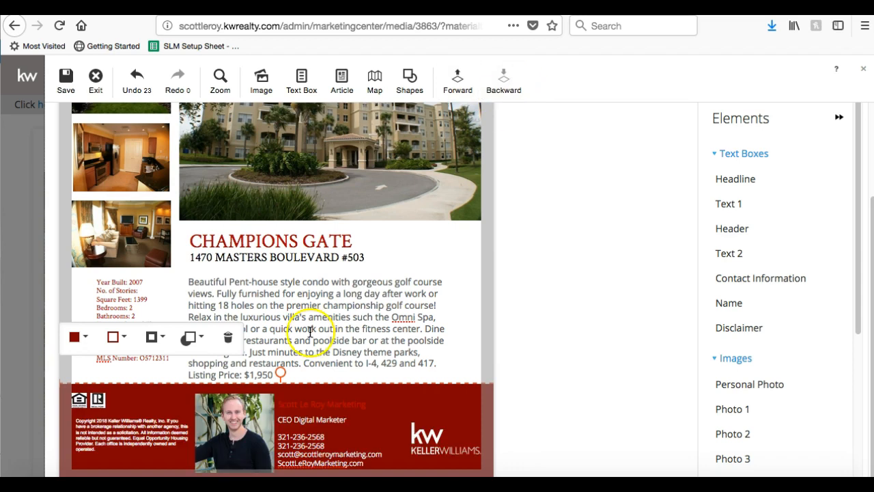
left_click(298, 404)
left_click(303, 405)
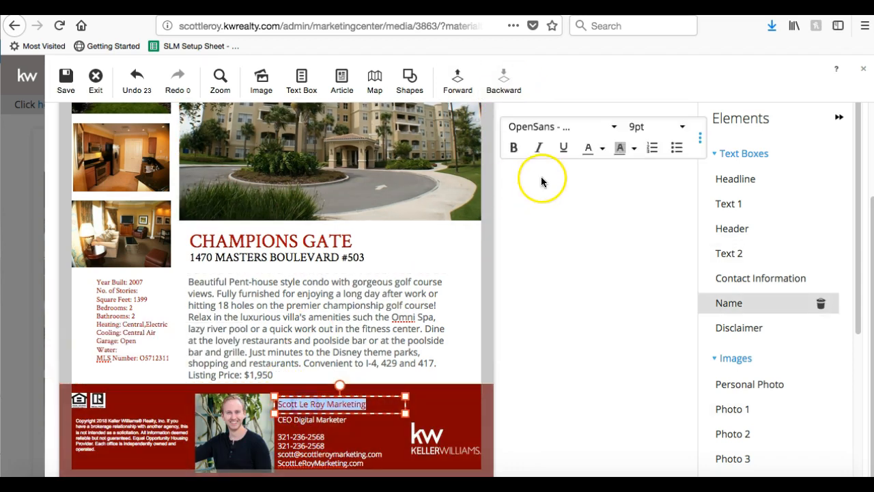
left_click(603, 148)
left_click(734, 240)
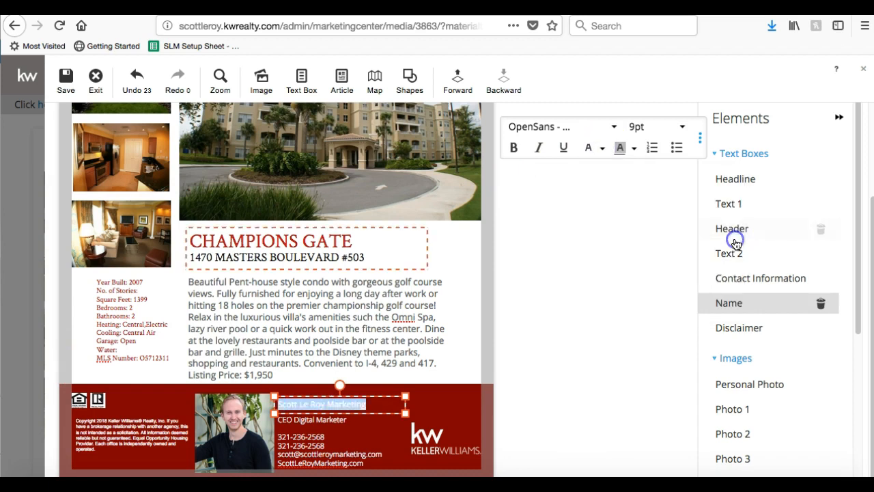
left_click(655, 130)
left_click(644, 198)
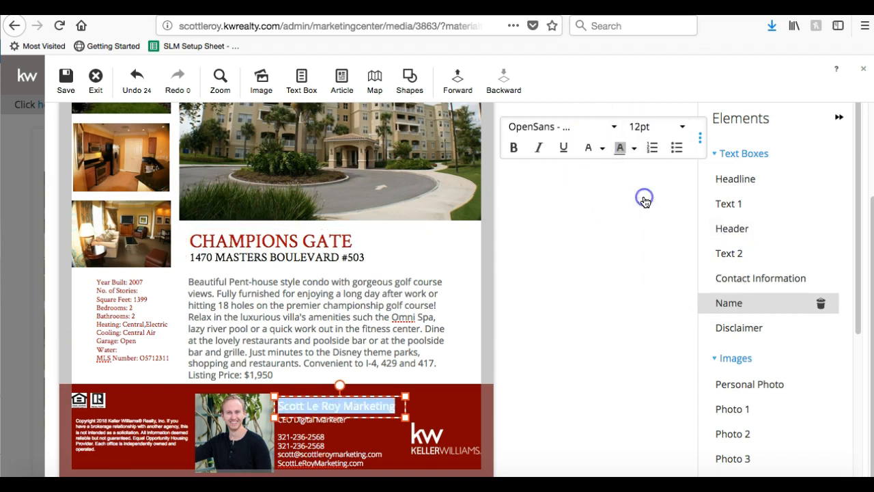
left_click(512, 431)
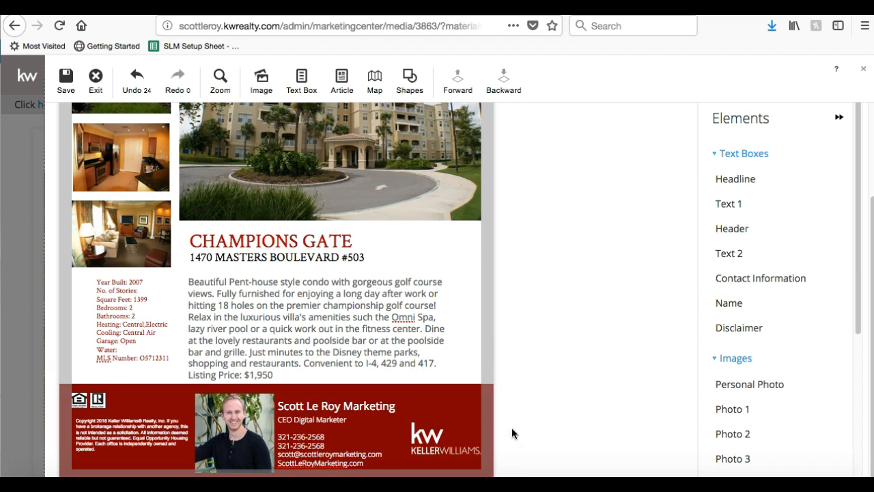
Enlarge the Keller Williams logo in the footer band.
left_click(427, 444)
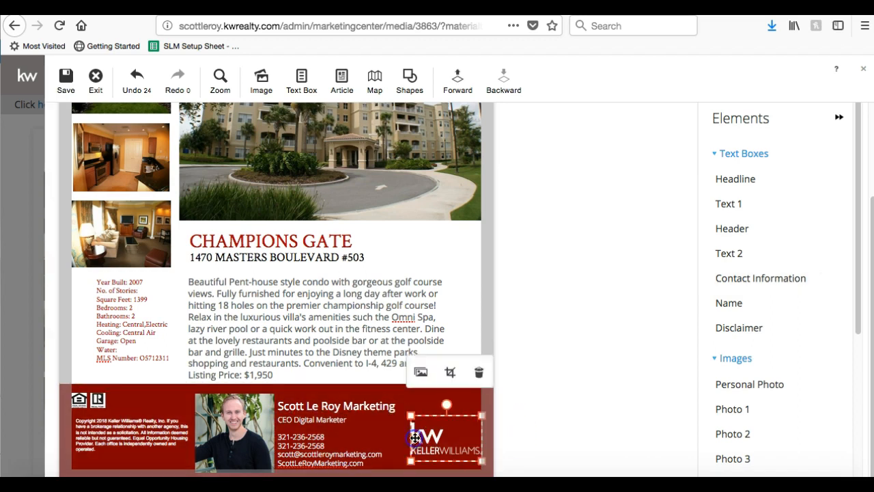
left_click_drag(413, 416, 427, 436)
left_click(431, 432)
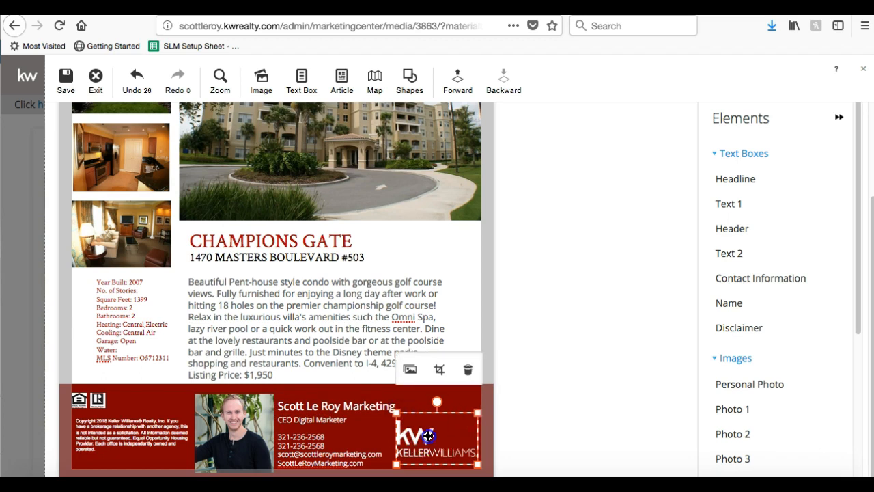
left_click(560, 439)
Add a new rectangle and stretch it into a full-width bar across the page top.
scroll(560, 441, "up", 3)
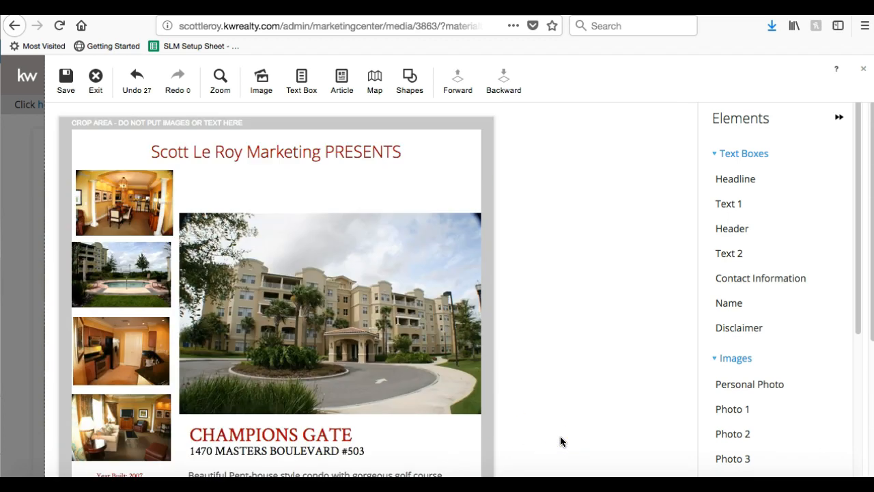
scroll(559, 443, "down", 5)
scroll(560, 444, "up", 5)
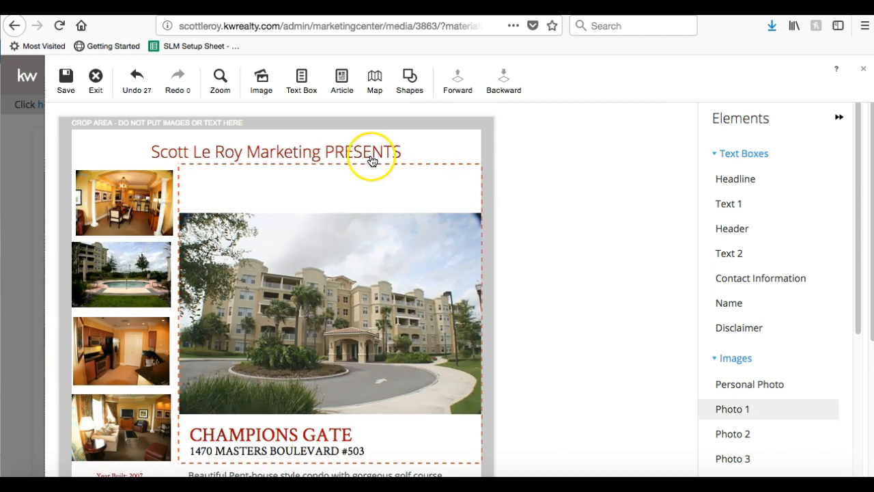
left_click(410, 75)
left_click(411, 124)
left_click_drag(195, 223, 104, 120)
left_click_drag(146, 170, 536, 169)
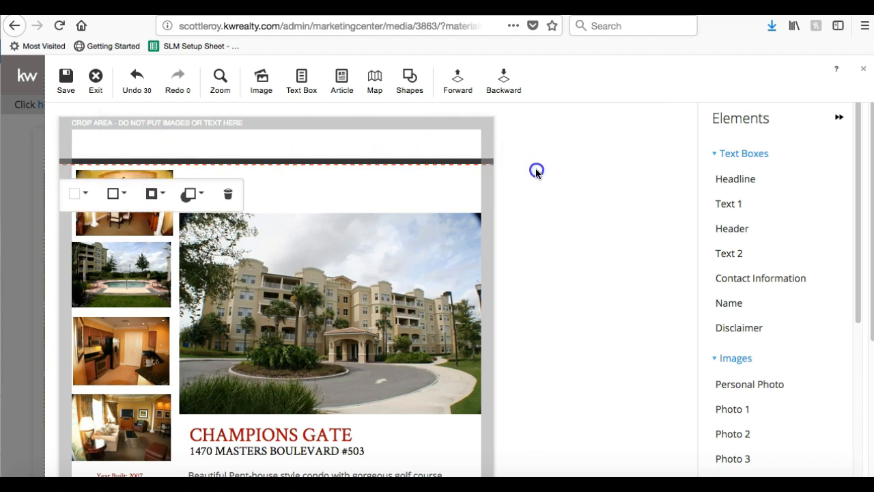
Give the top bar a dark red fill and dark red border, and send it behind the headline.
left_click(114, 196)
left_click(134, 228)
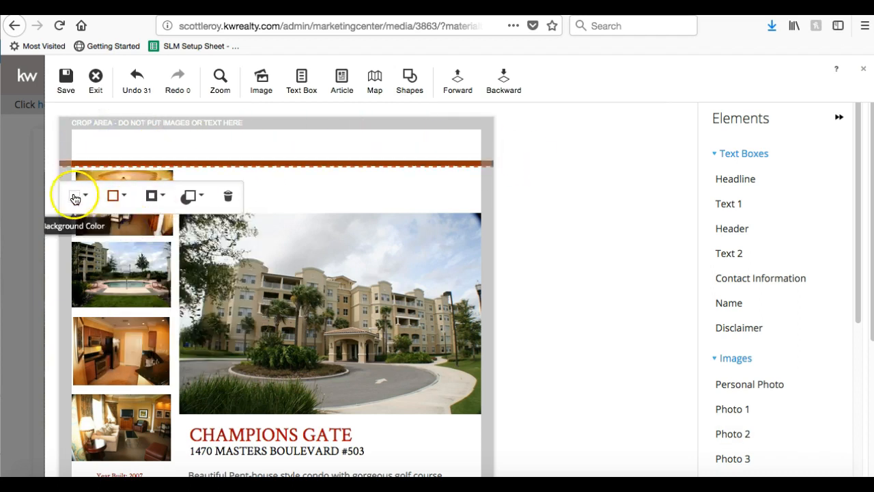
left_click(76, 197)
left_click(73, 248)
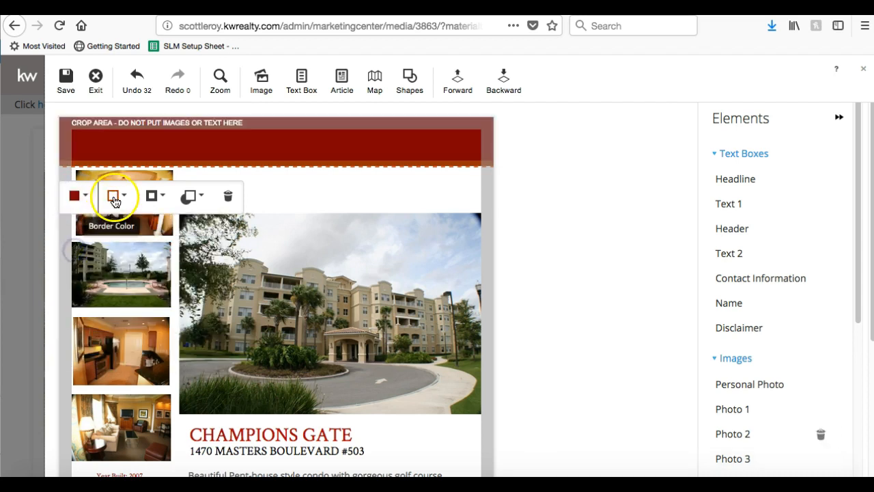
left_click(113, 197)
left_click(113, 247)
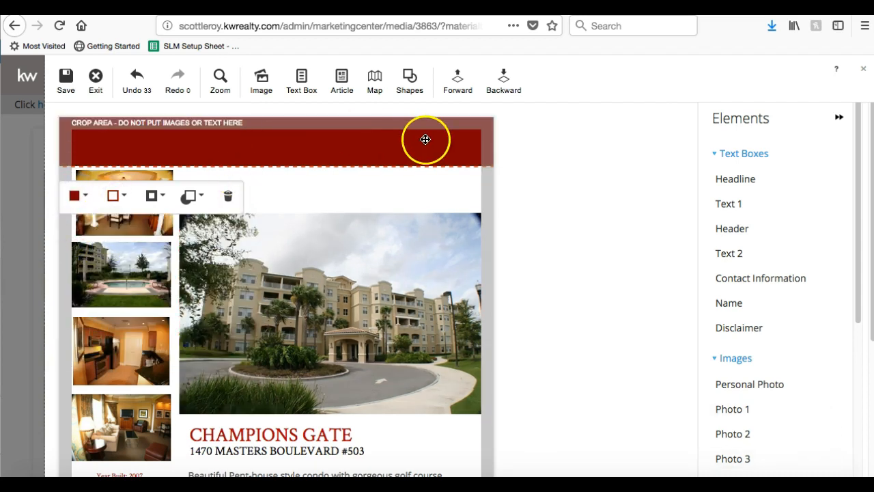
left_click(507, 80)
Make the PRESENTS headline text white.
left_click(346, 152)
left_click(344, 149)
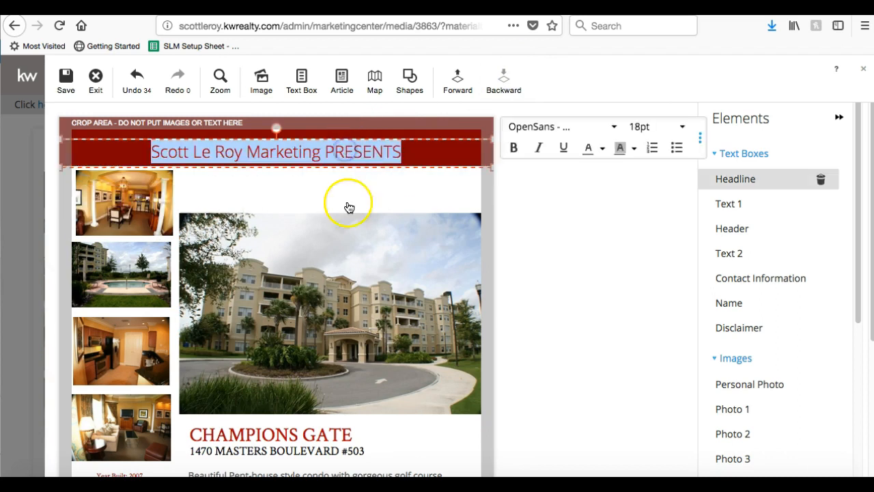
left_click(601, 149)
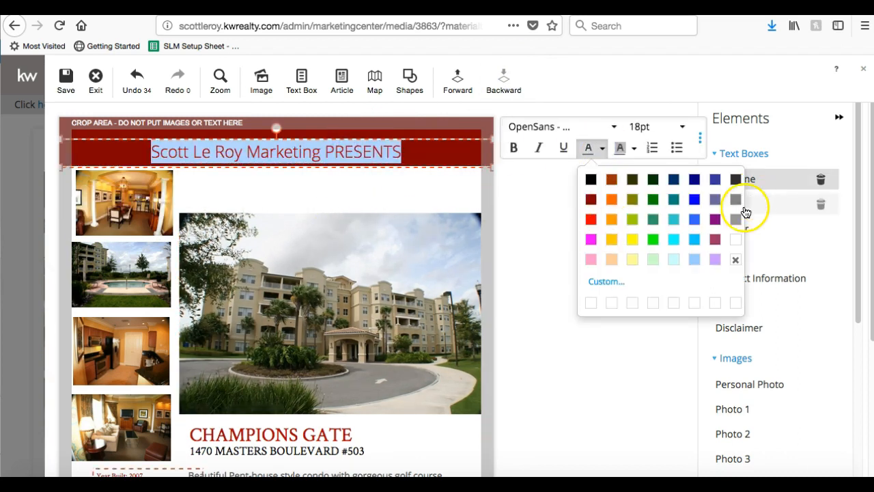
left_click(734, 246)
left_click(605, 238)
Start saving the flyer under a new name, the property's street address.
scroll(605, 239, "down", 5)
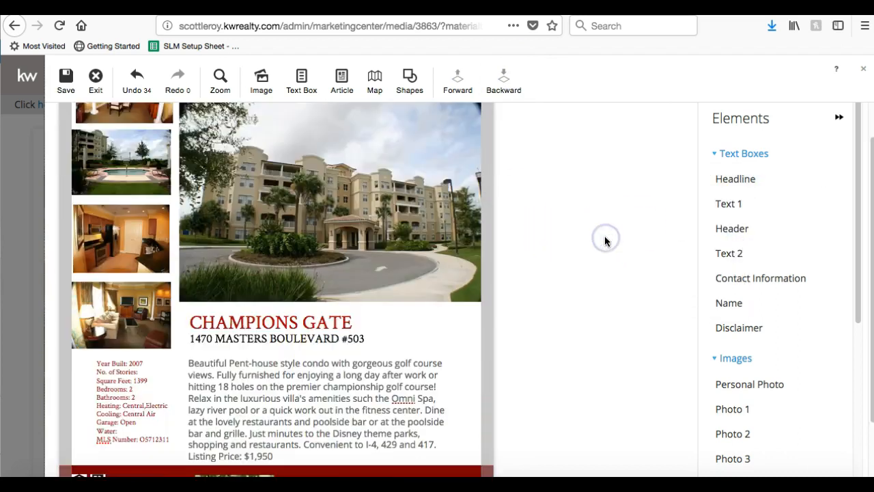
scroll(605, 241, "up", 5)
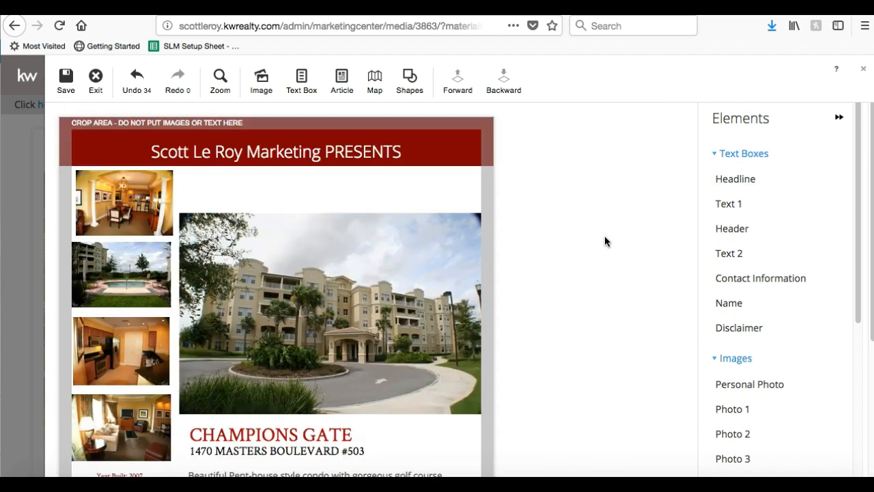
scroll(604, 241, "down", 5)
scroll(604, 241, "up", 5)
scroll(605, 241, "down", 5)
scroll(604, 241, "up", 5)
left_click(66, 81)
left_click(342, 292)
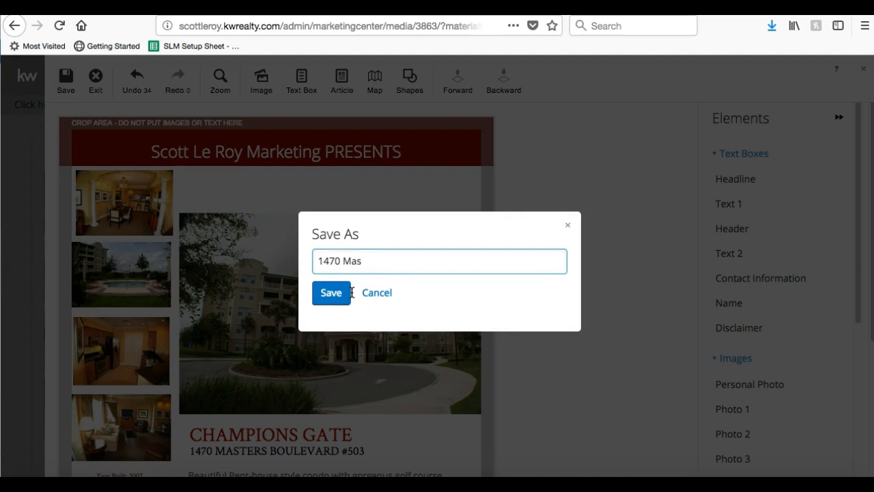
left_click(324, 294)
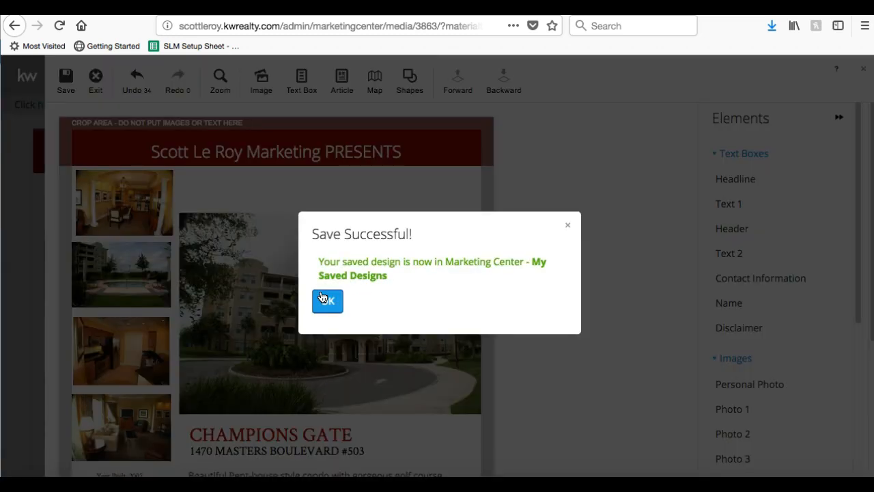
left_click(325, 299)
scroll(325, 299, "down", 5)
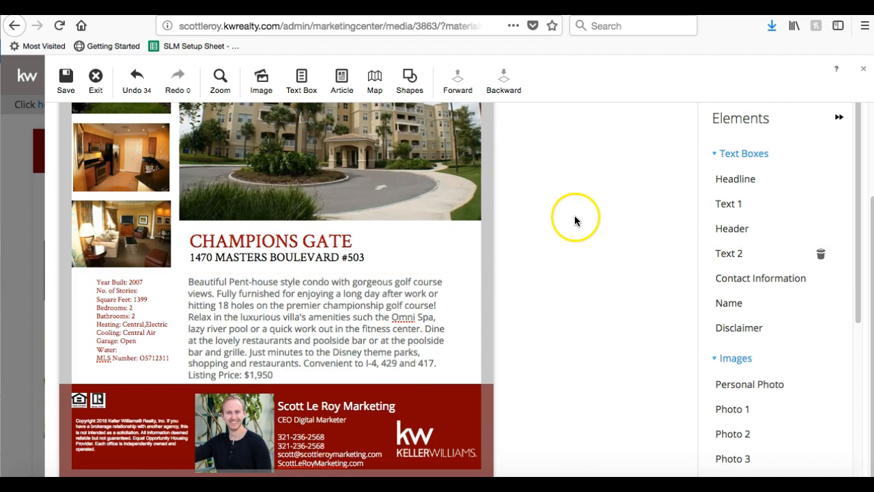
scroll(574, 216, "up", 5)
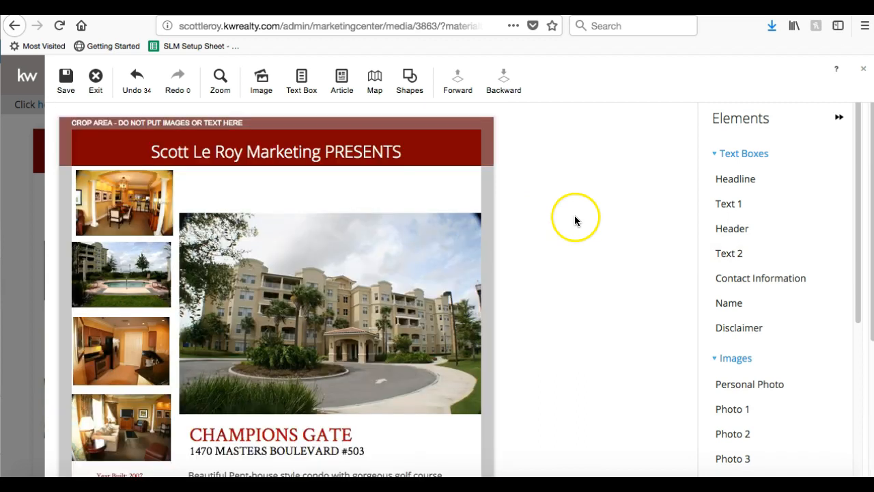
left_click(96, 81)
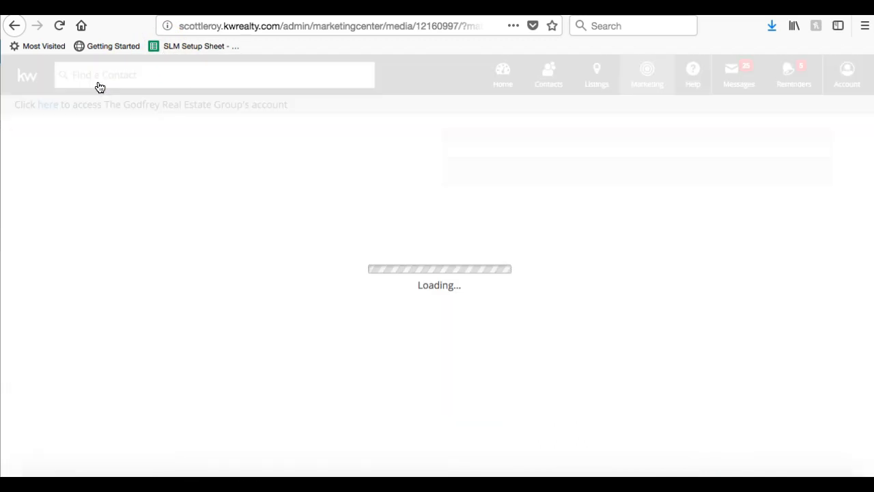
scroll(94, 95, "down", 5)
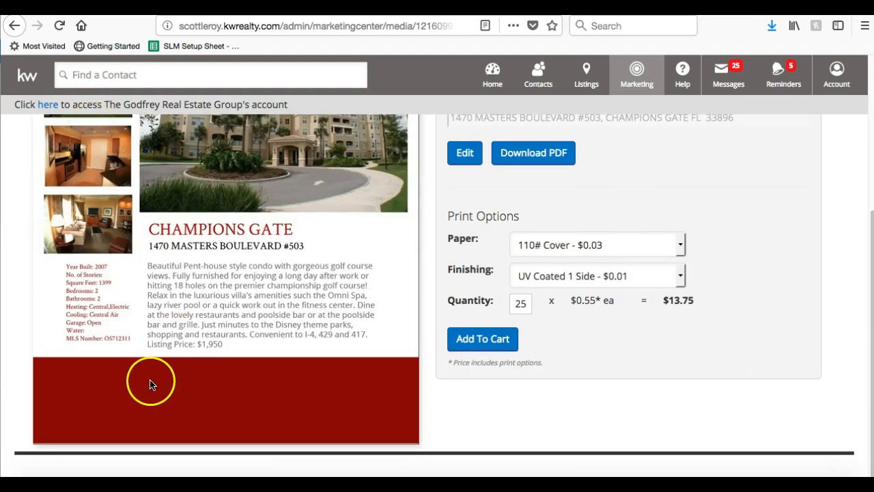
scroll(124, 403, "up", 5)
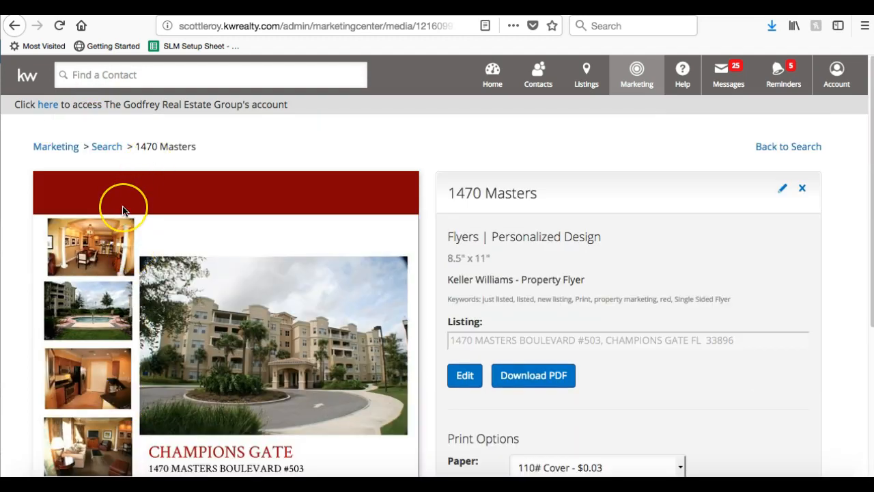
scroll(123, 205, "down", 5)
scroll(116, 218, "up", 5)
scroll(109, 338, "down", 5)
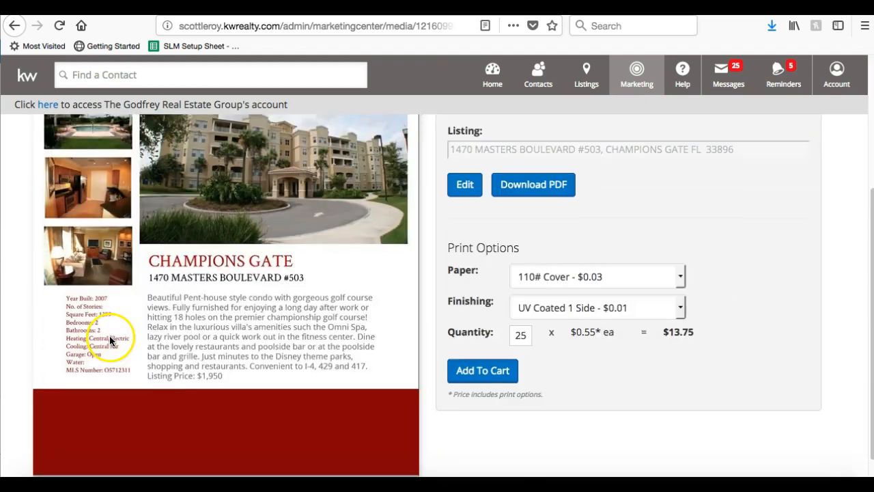
scroll(123, 411, "up", 5)
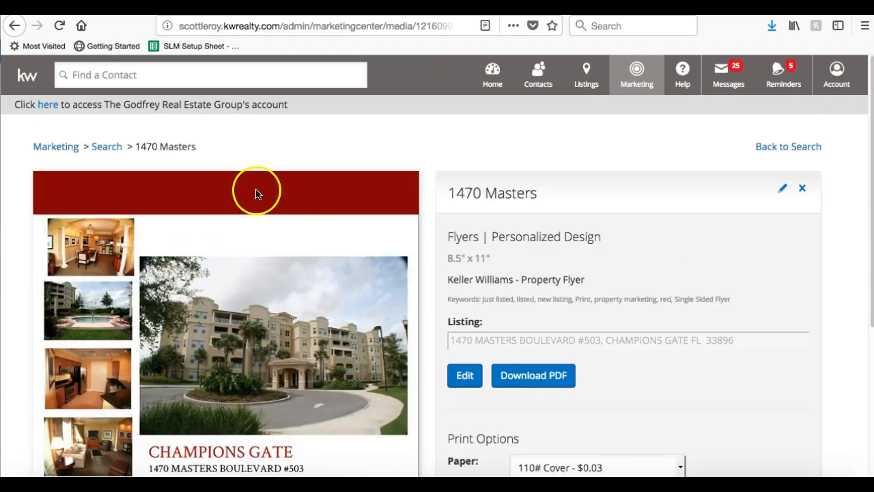
scroll(208, 266, "down", 5)
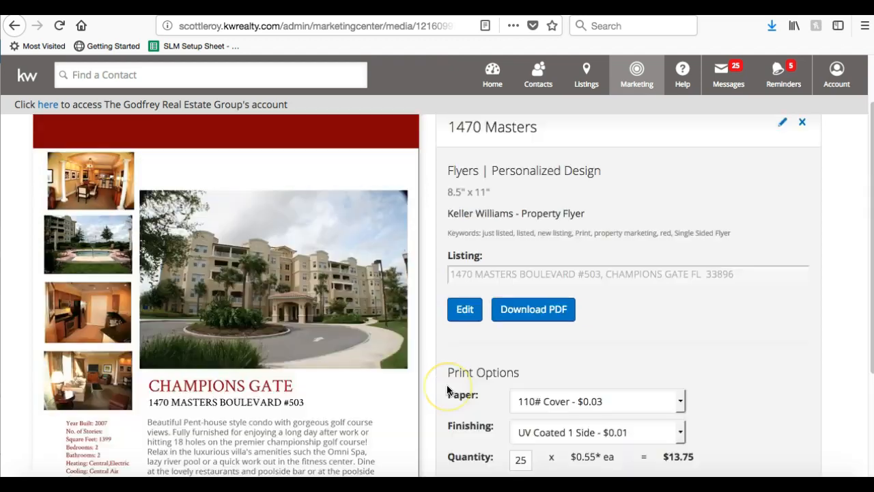
scroll(447, 387, "up", 5)
left_click(465, 357)
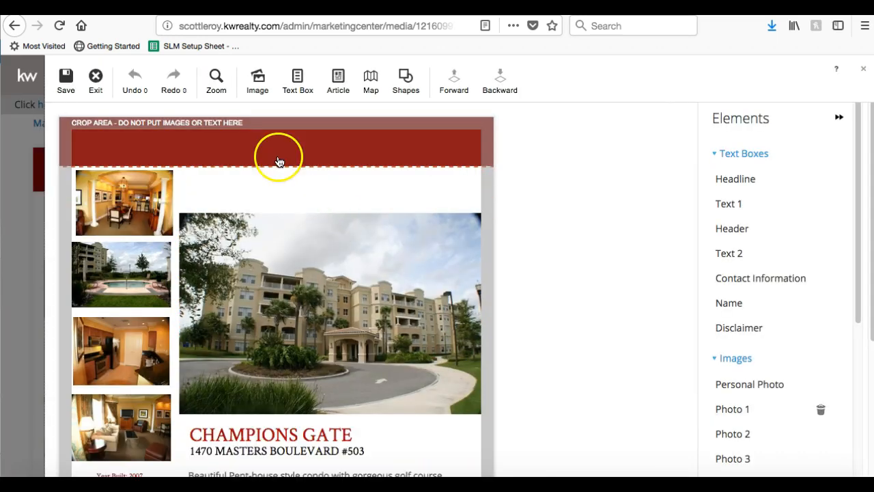
Restack the red header banner so the headline sits in front, nudging both into place.
left_click(278, 157)
left_click(500, 80)
left_click(454, 82)
left_click(505, 89)
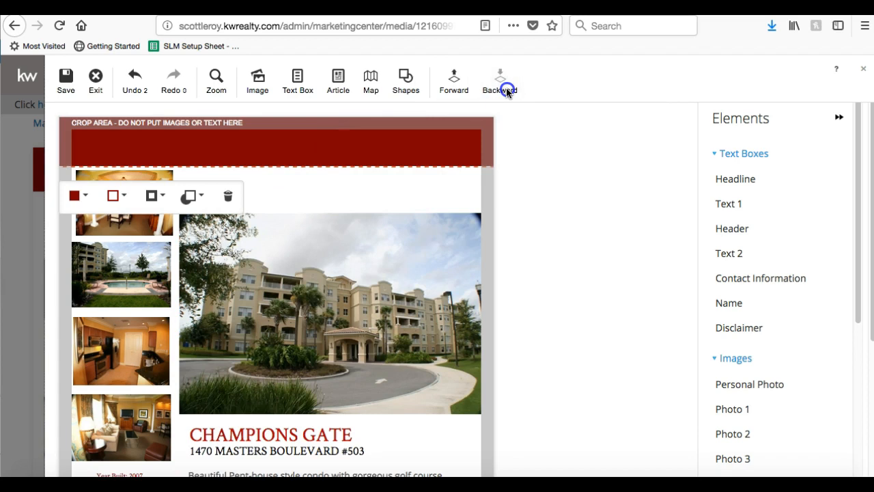
left_click_drag(310, 153, 310, 123)
left_click(309, 146)
double_click(303, 150)
left_click(445, 88)
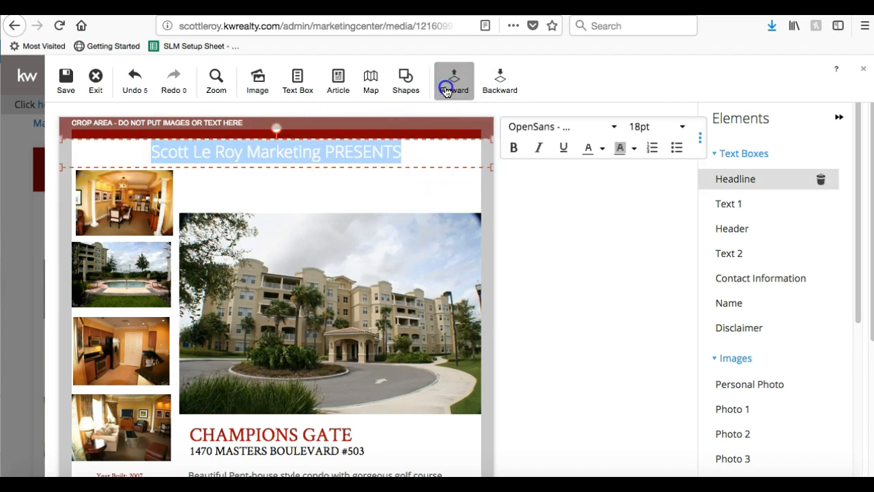
left_click_drag(129, 139, 136, 171)
left_click(128, 139)
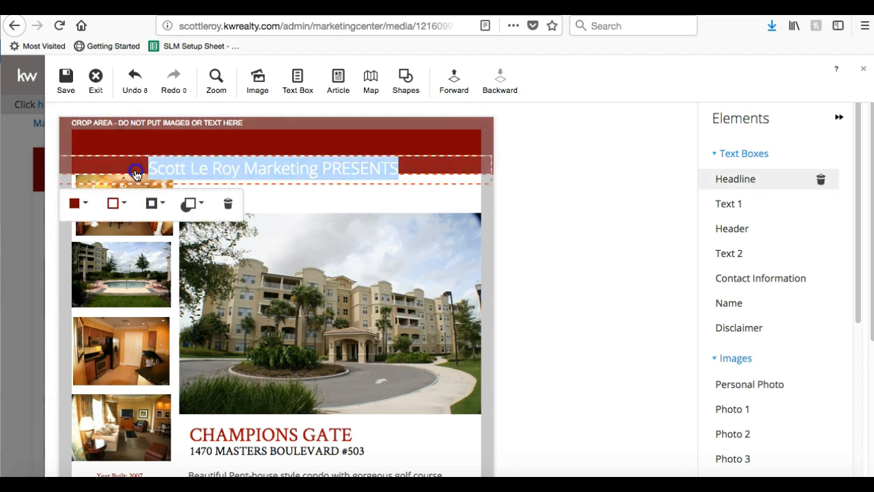
left_click(193, 167)
left_click_drag(214, 150, 213, 128)
Move the lower red banner up and bring the disclaimer and small logo forward.
scroll(203, 258, "down", 1)
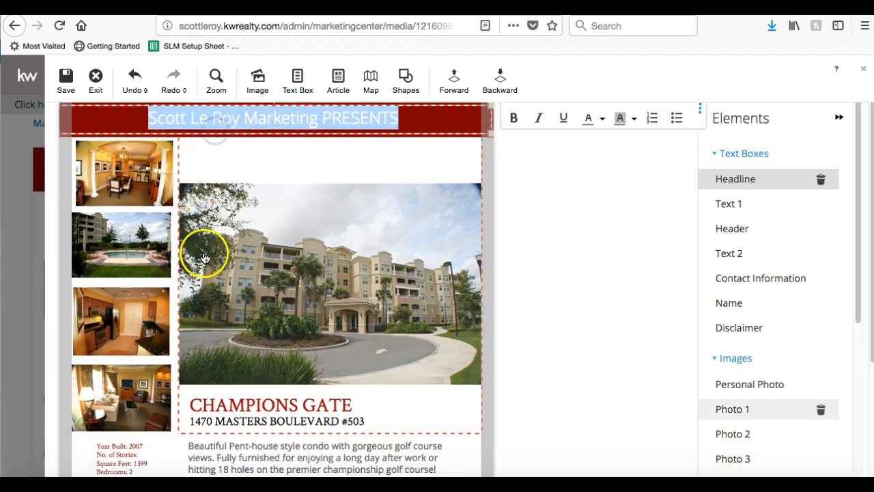
scroll(204, 257, "down", 5)
left_click(191, 380)
left_click_drag(191, 381, 209, 269)
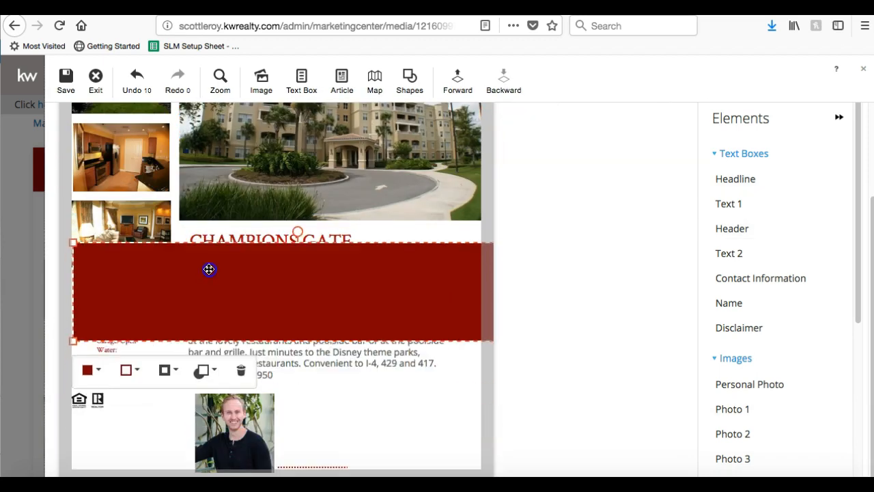
left_click(104, 448)
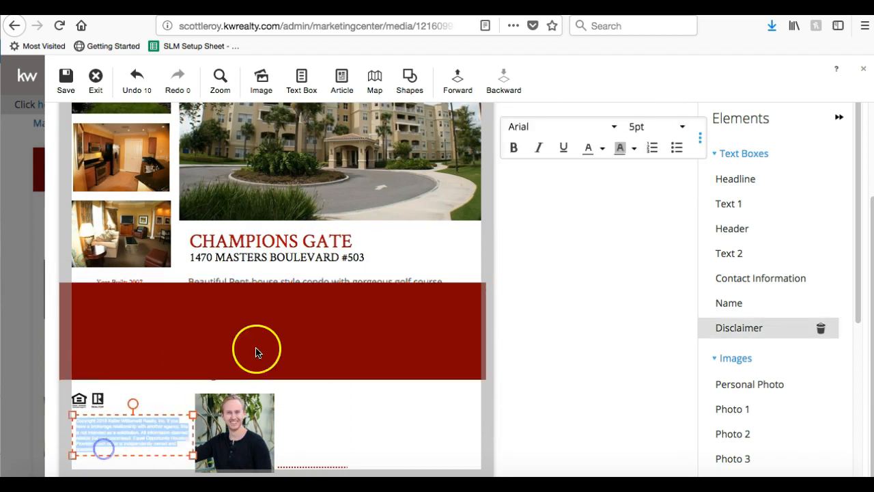
left_click(457, 78)
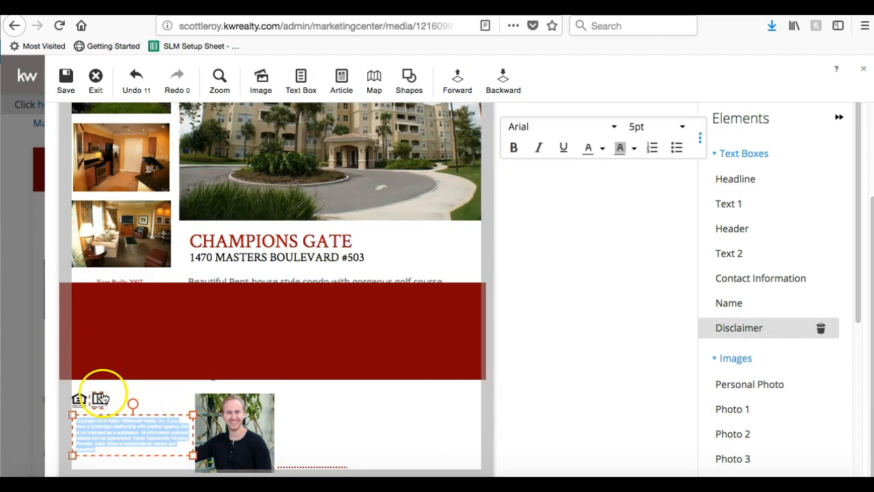
left_click(101, 397)
left_click(457, 78)
left_click(77, 403)
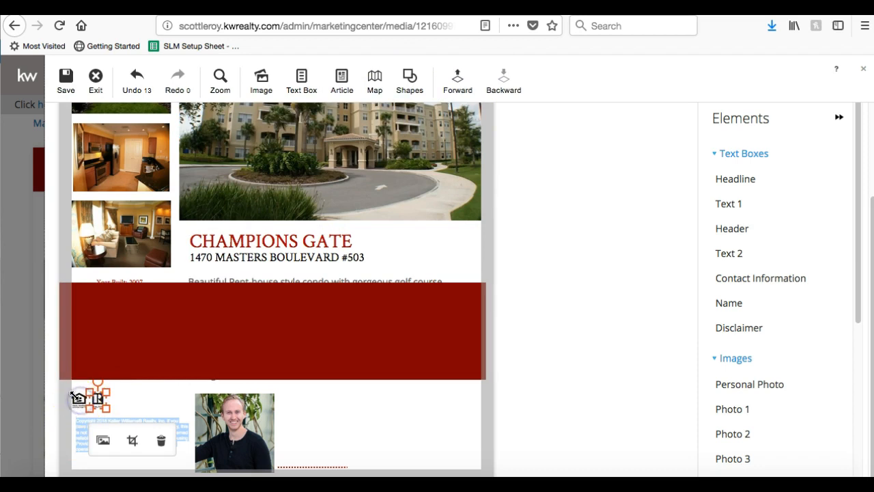
Bring the agent photo, name, contact info and right logo forward, then return the banner to the bottom.
left_click(230, 435)
left_click(455, 79)
left_click(326, 417)
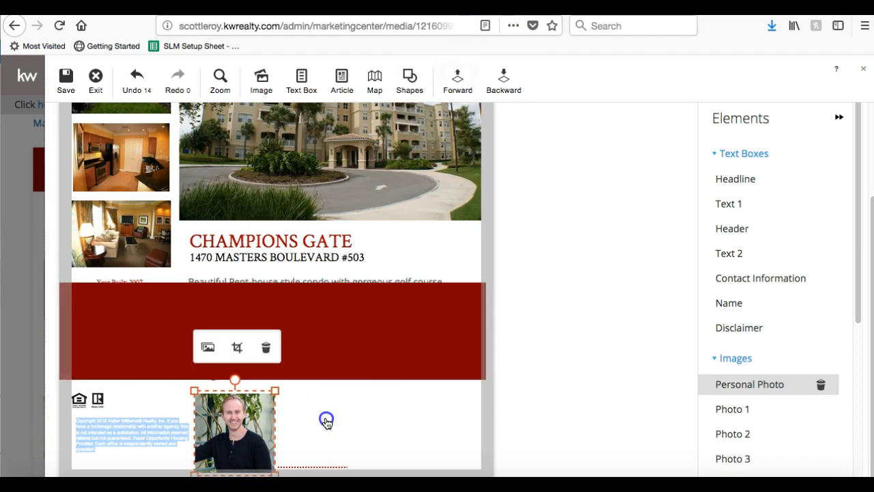
left_click(457, 79)
left_click(317, 437)
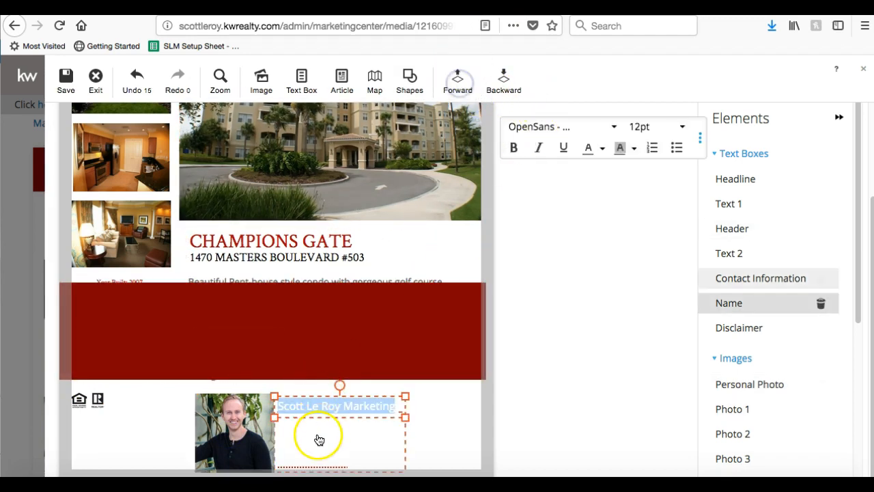
left_click(456, 79)
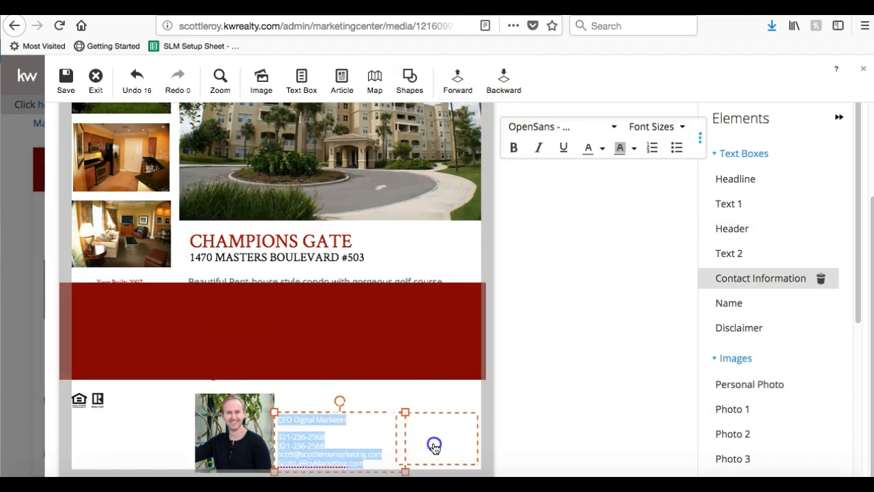
left_click(456, 79)
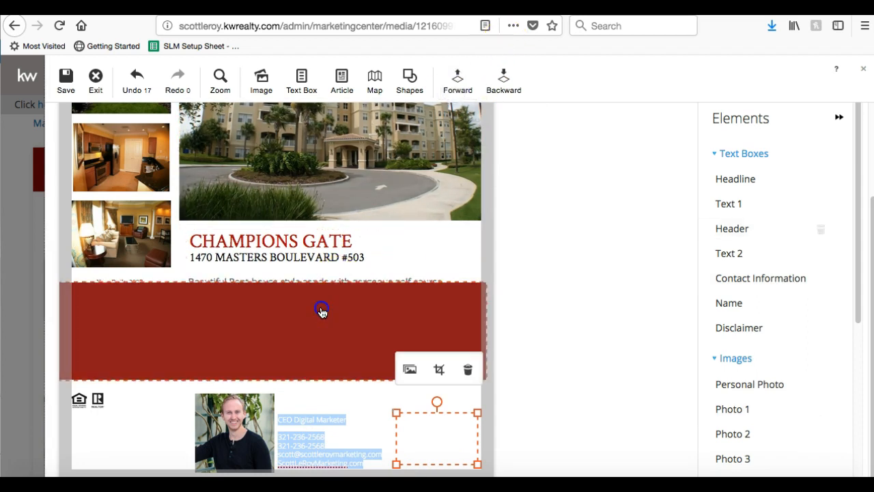
left_click(319, 307)
left_click_drag(319, 308, 318, 412)
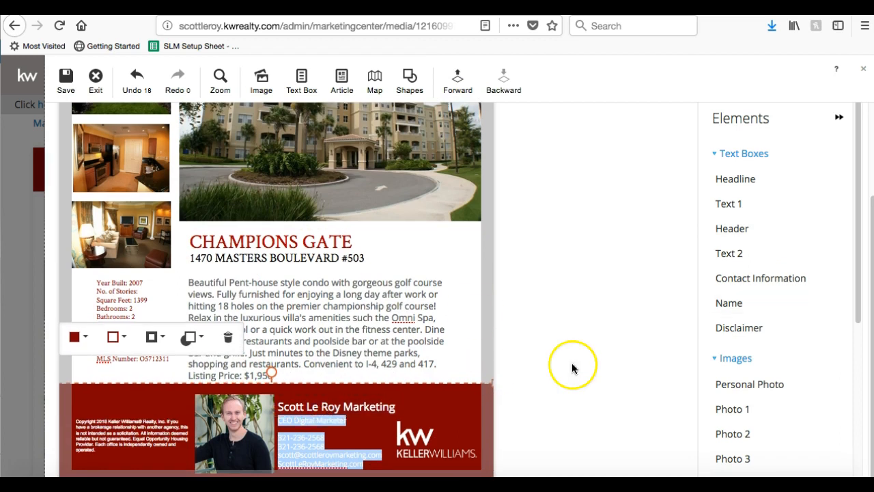
left_click(65, 80)
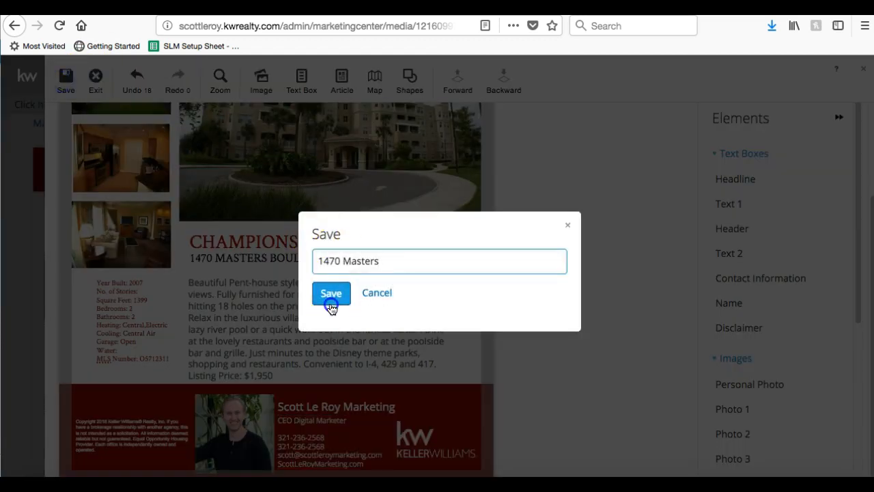
left_click(331, 301)
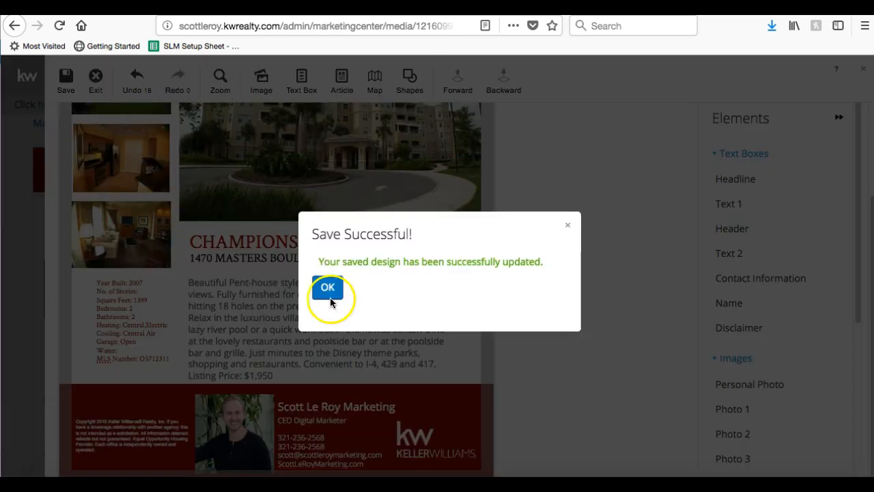
left_click(328, 291)
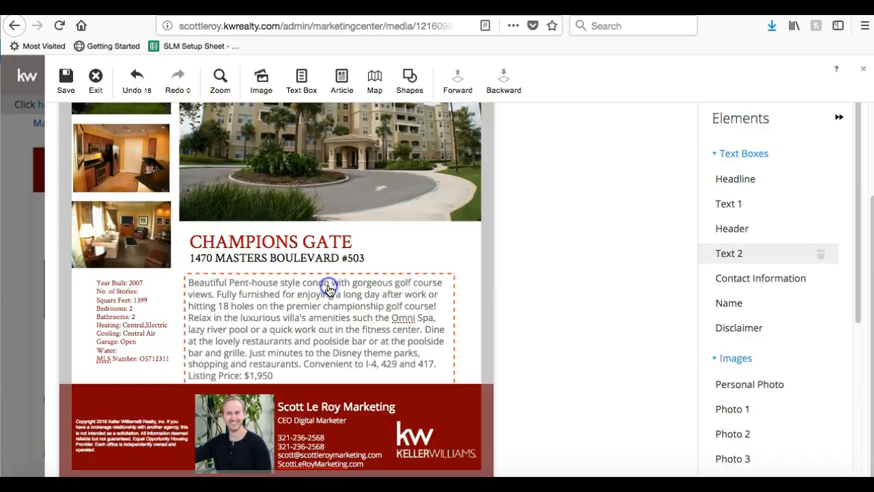
left_click(95, 80)
scroll(112, 199, "down", 3)
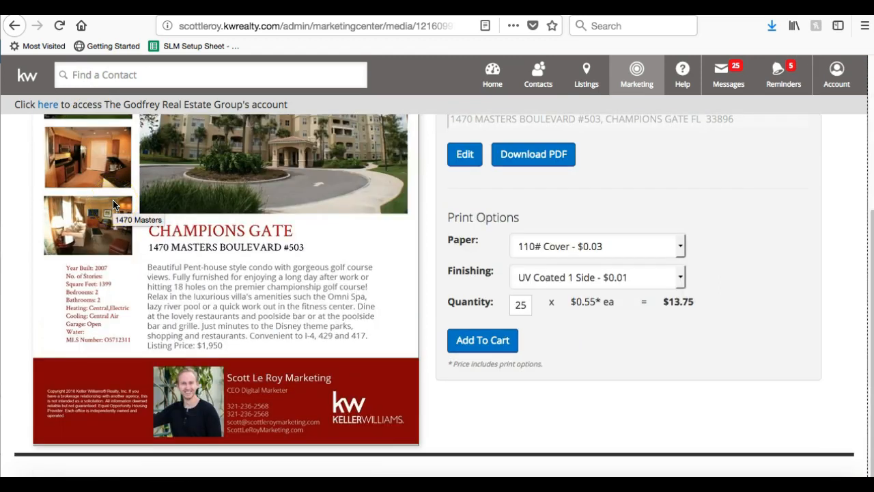
scroll(185, 349, "up", 3)
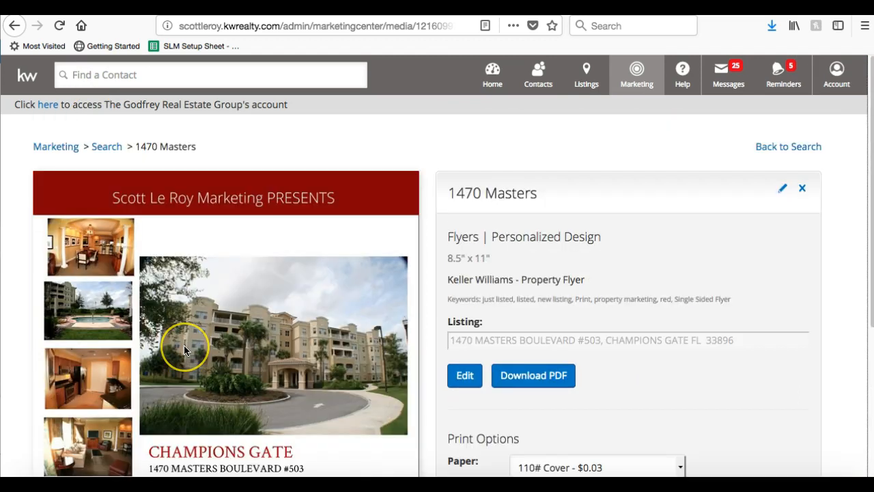
scroll(184, 349, "down", 3)
scroll(184, 349, "up", 3)
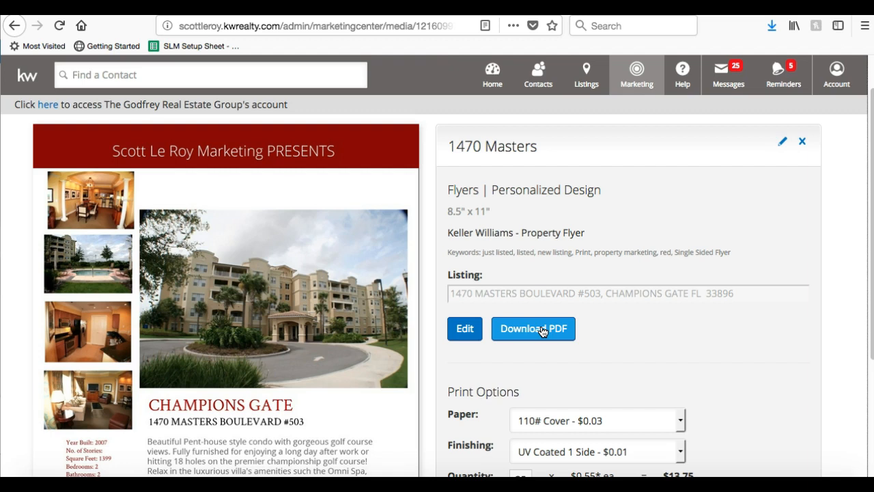
scroll(542, 331, "down", 2)
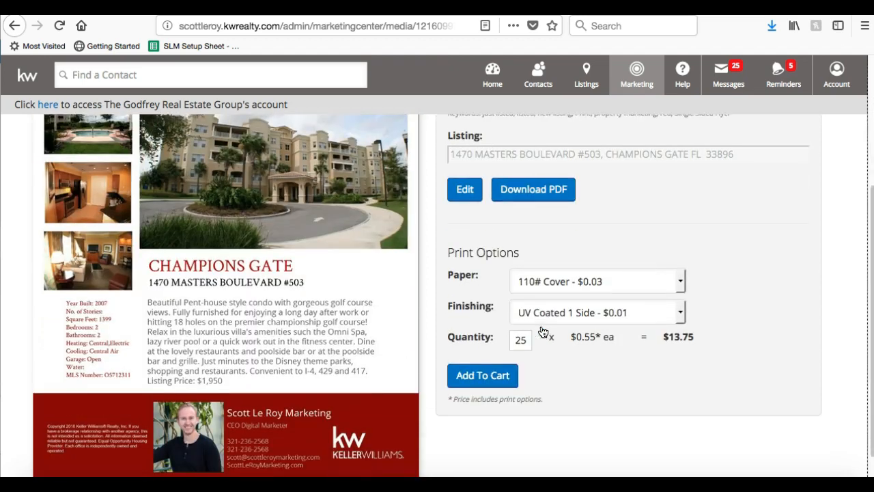
scroll(434, 265, "up", 2)
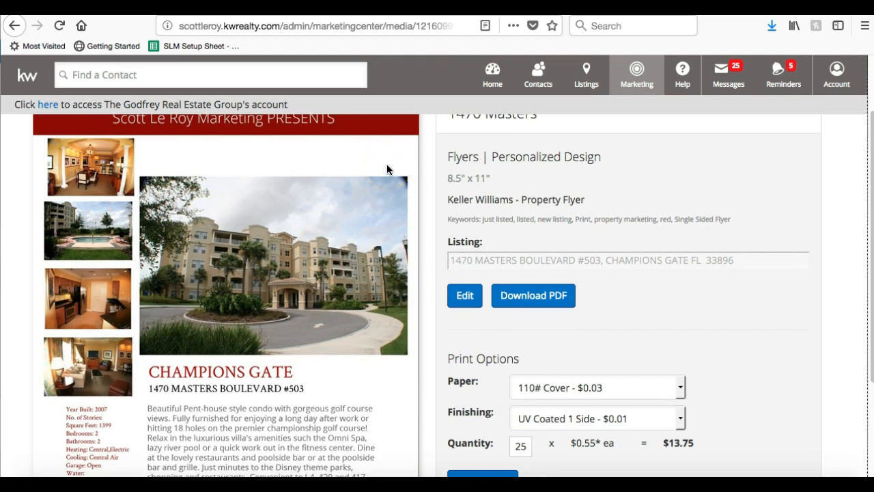
right_click(300, 191)
left_click(321, 246)
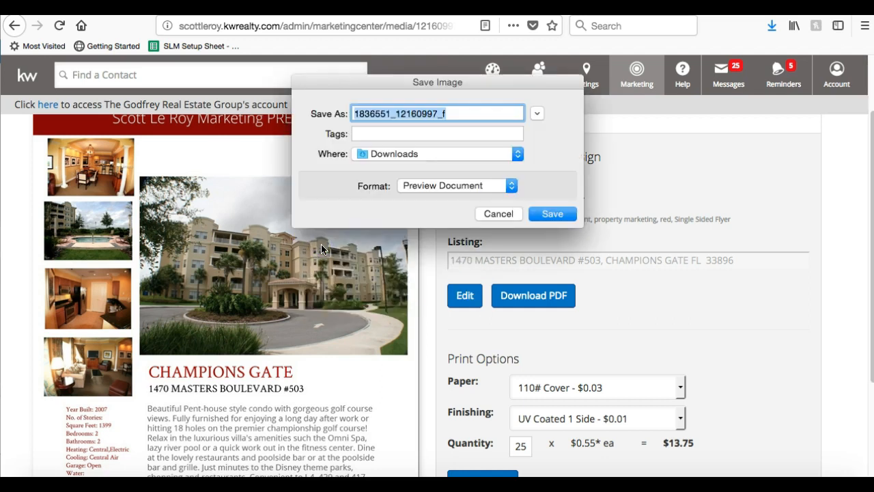
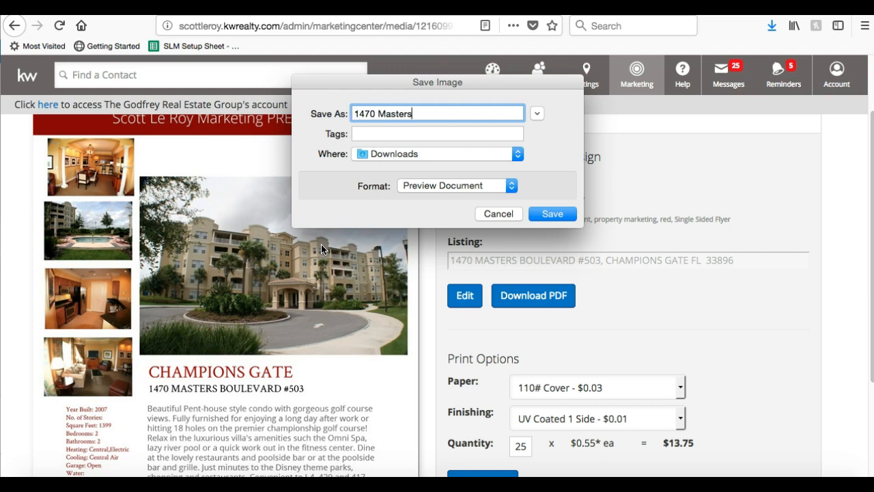
key("Return")
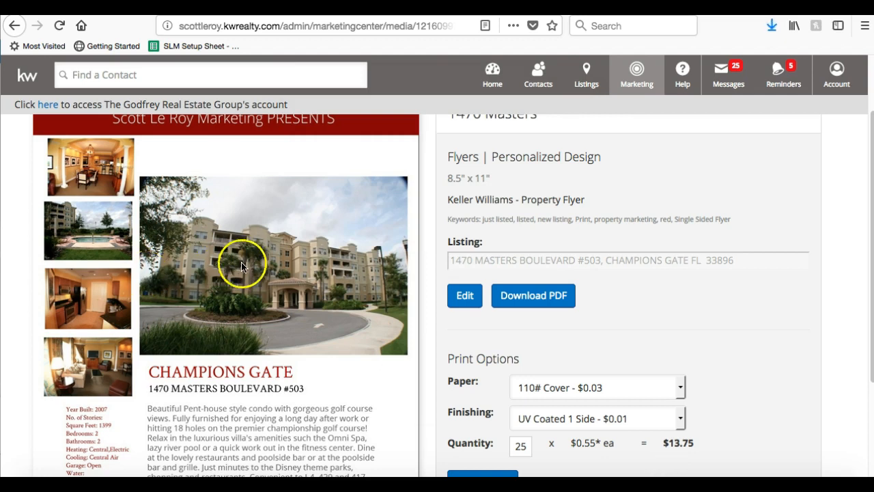
scroll(242, 259, "up", 2)
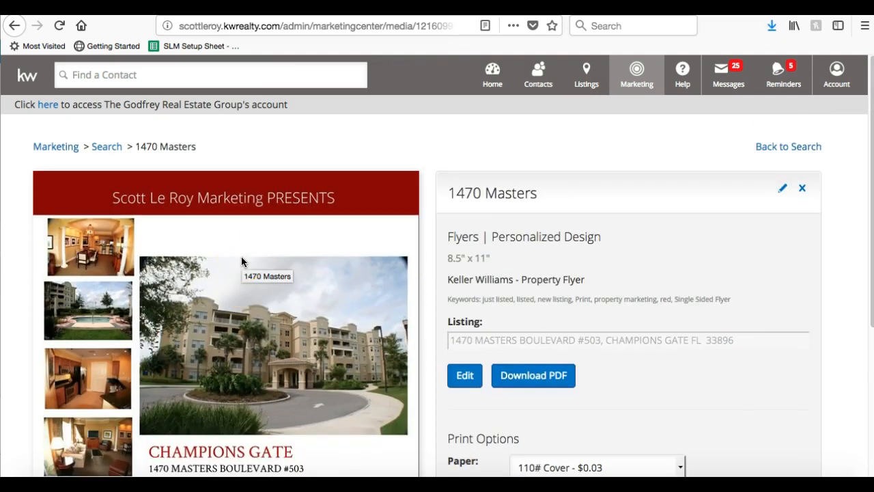
scroll(242, 261, "down", 3)
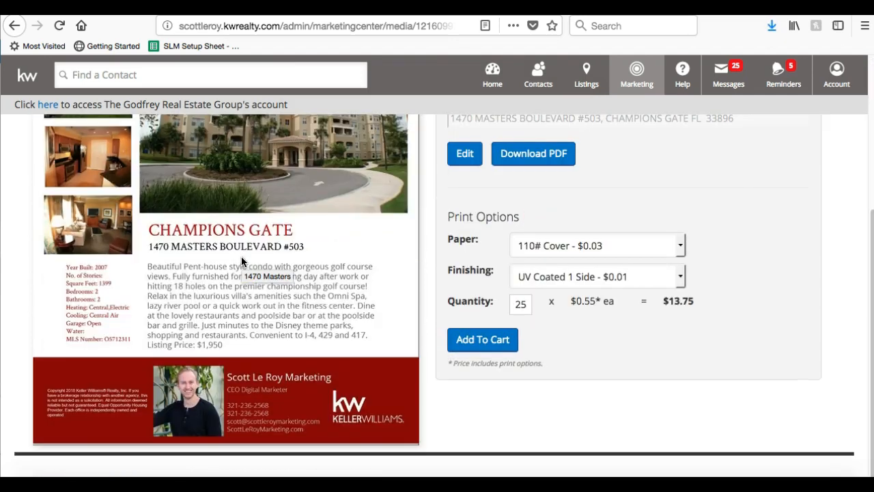
scroll(242, 260, "up", 3)
scroll(253, 253, "down", 3)
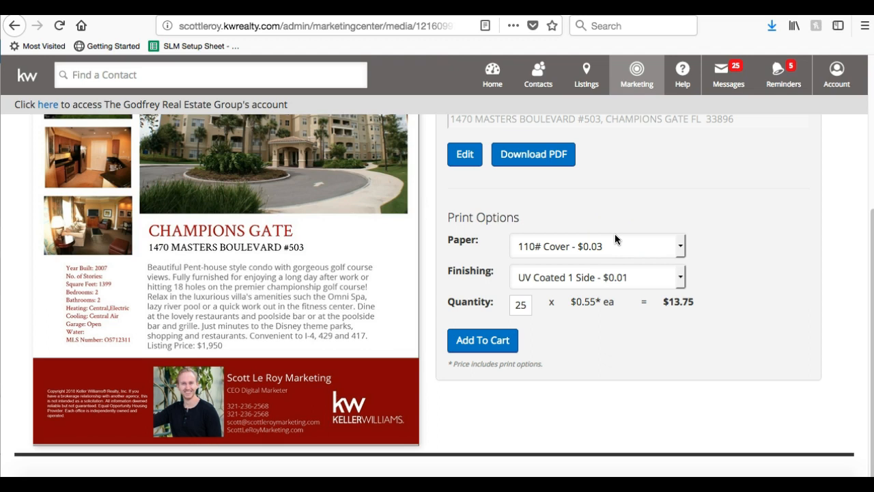
scroll(704, 225, "up", 2)
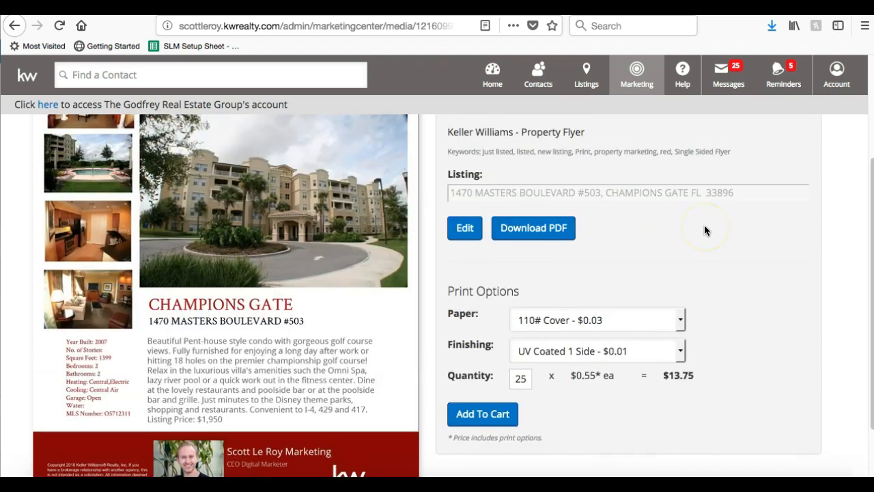
scroll(704, 230, "down", 2)
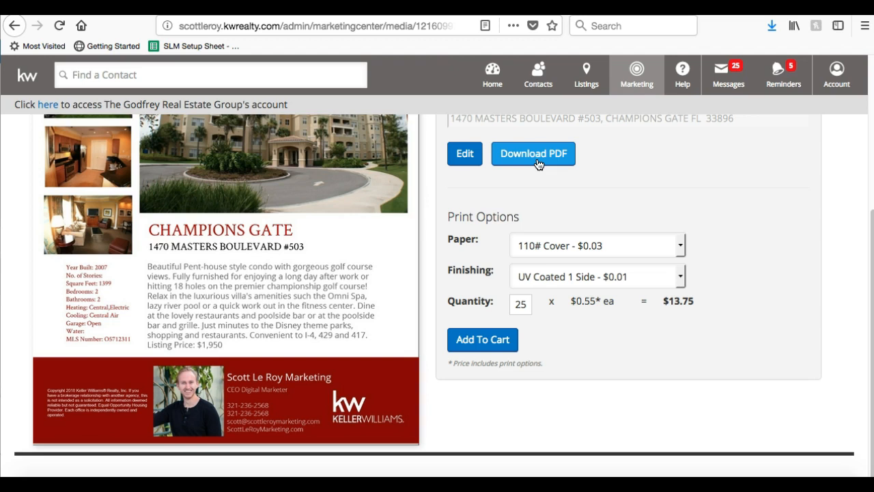
scroll(566, 245, "up", 4)
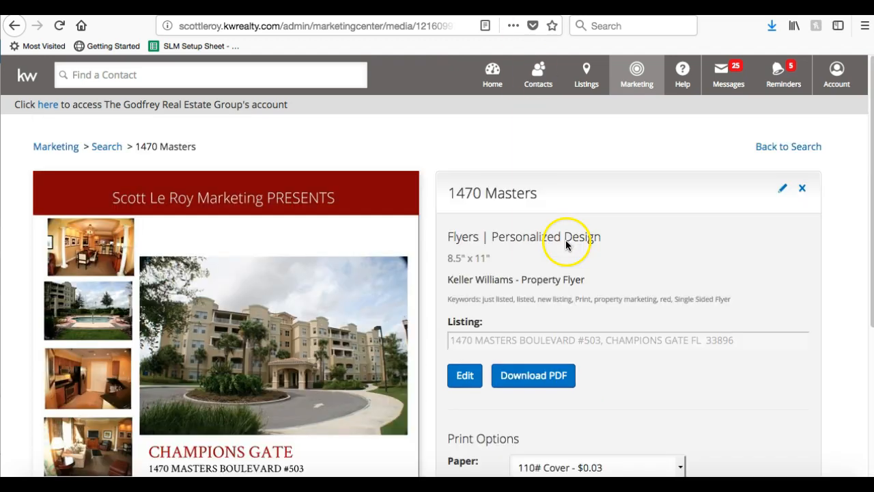
left_click(770, 148)
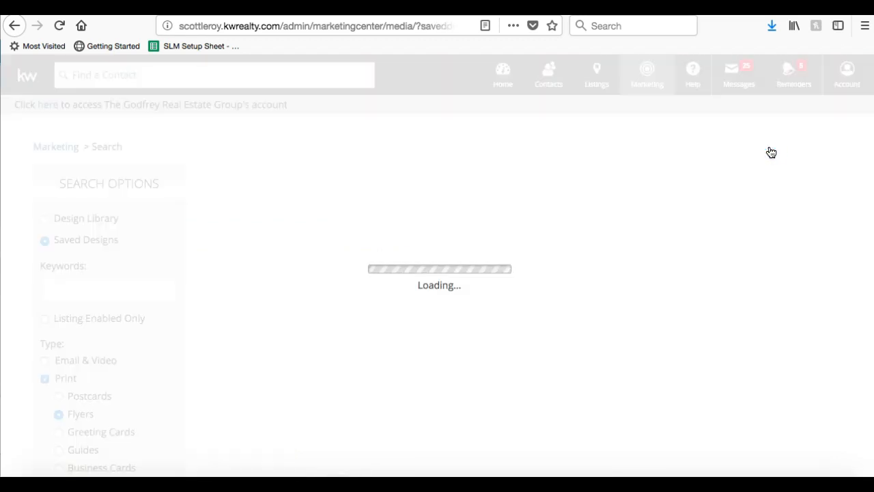
scroll(460, 263, "down", 1)
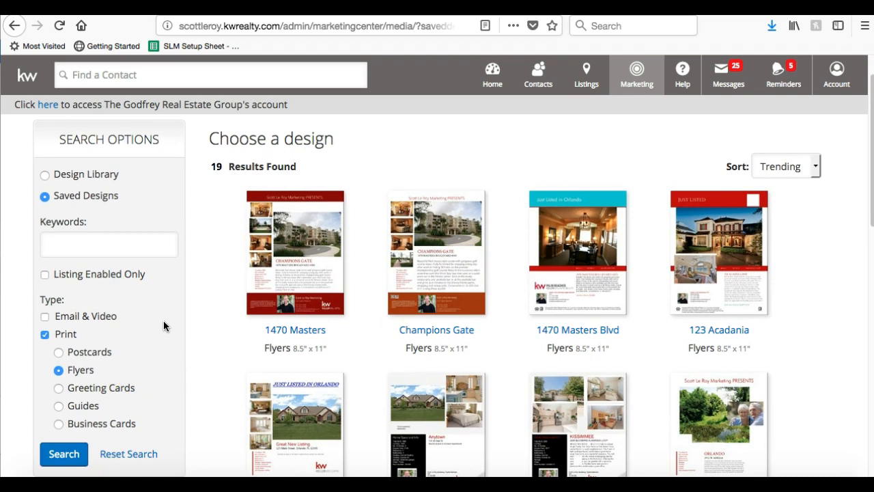
scroll(164, 320, "down", 10)
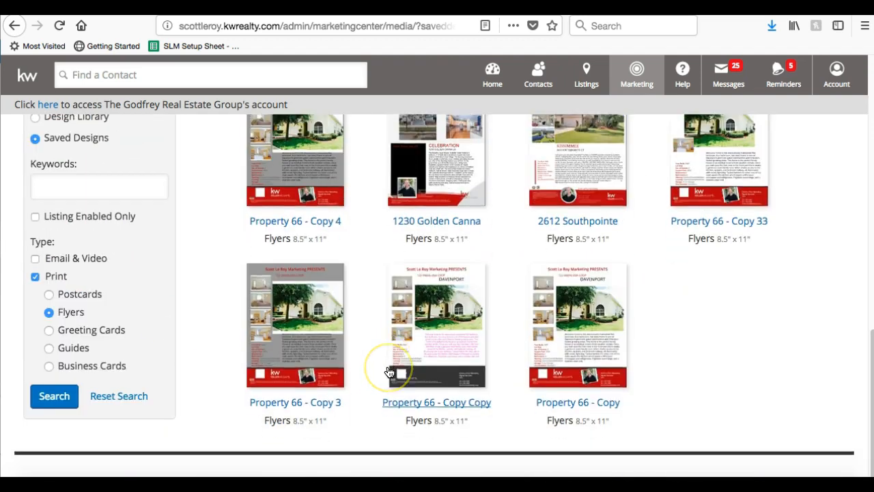
scroll(389, 372, "up", 11)
Browse the Design Library's 19 print flyer templates, including Pave - Red and Property 4.
left_click(73, 226)
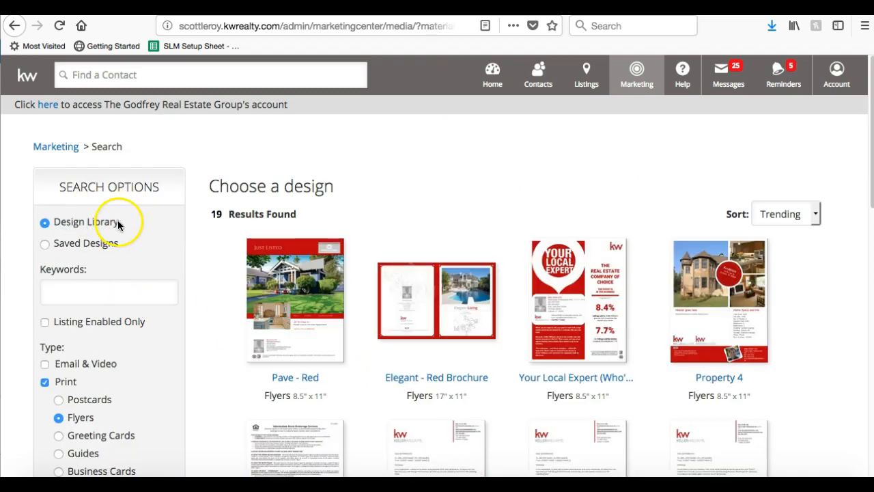
scroll(113, 224, "down", 2)
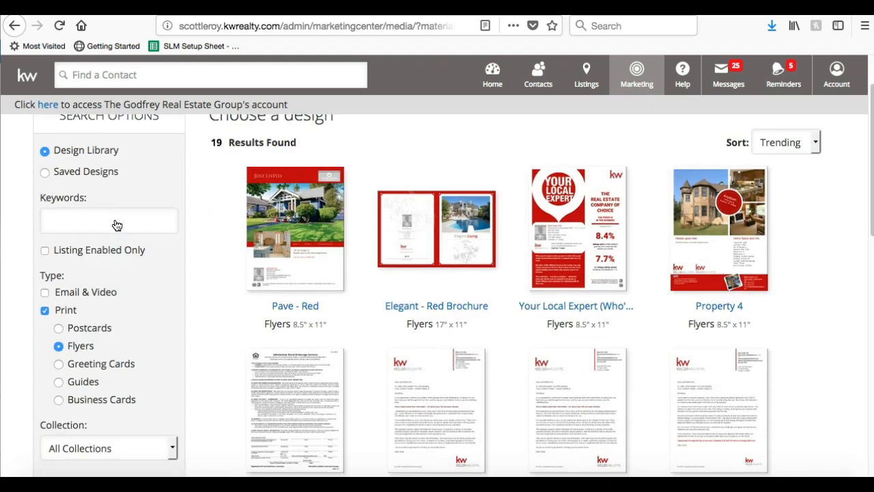
left_click(56, 383)
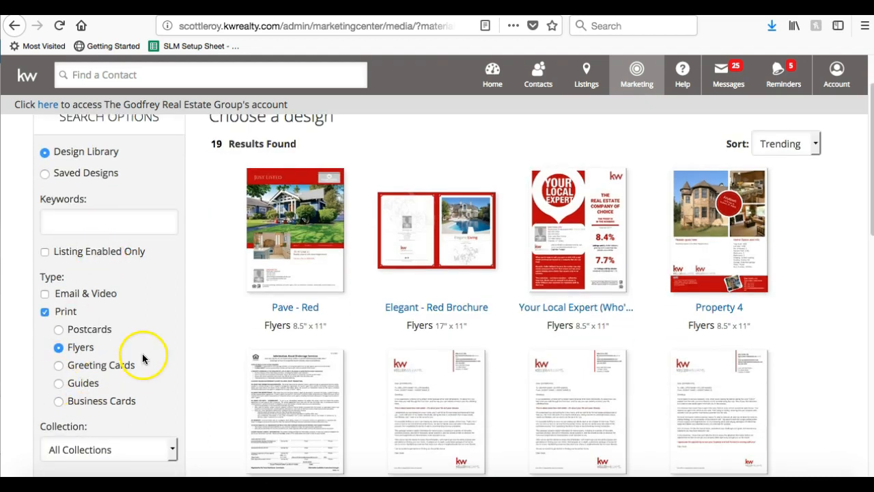
scroll(250, 340, "down", 3)
scroll(250, 340, "down", 3)
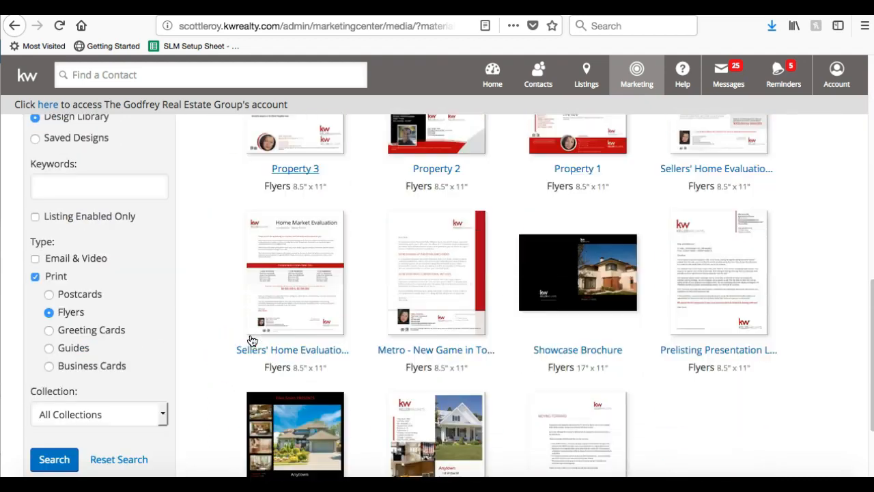
scroll(250, 340, "up", 3)
scroll(251, 338, "down", 2)
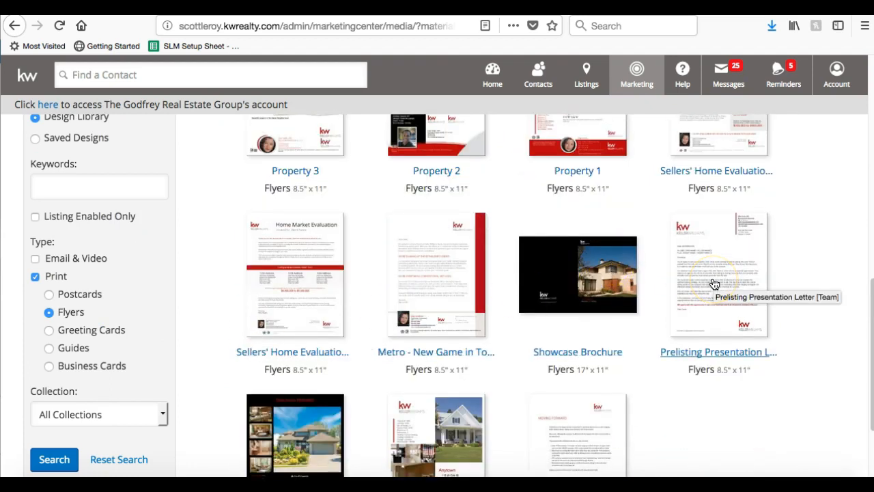
scroll(307, 314, "up", 4)
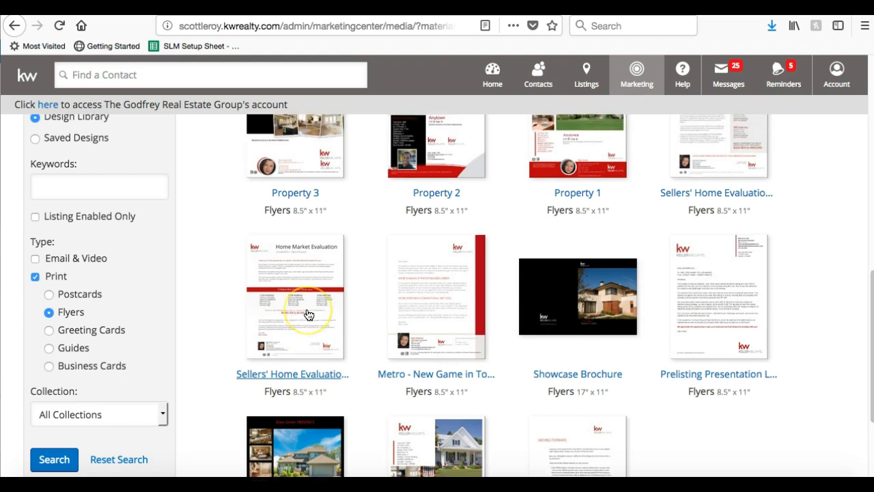
scroll(307, 314, "up", 1)
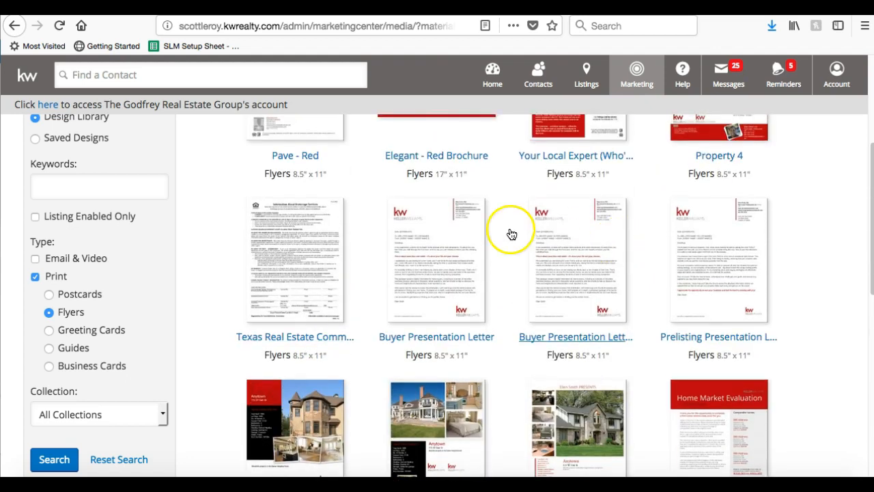
scroll(494, 231, "up", 2)
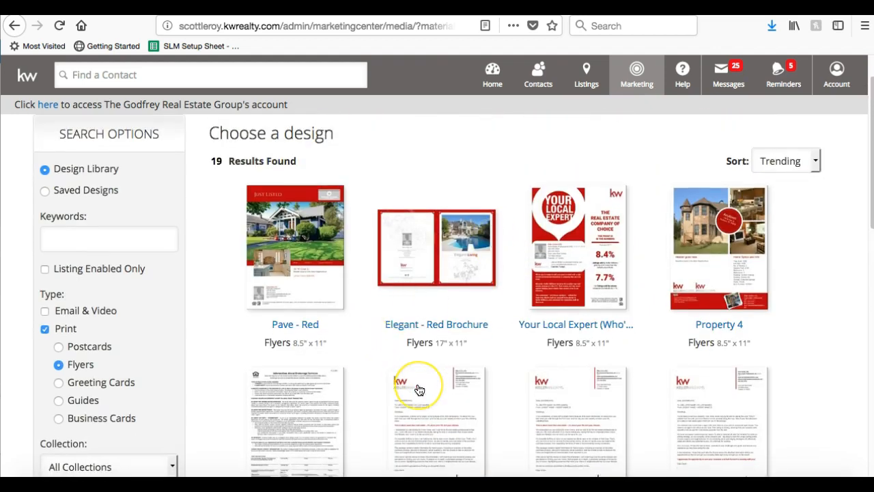
scroll(417, 390, "down", 1)
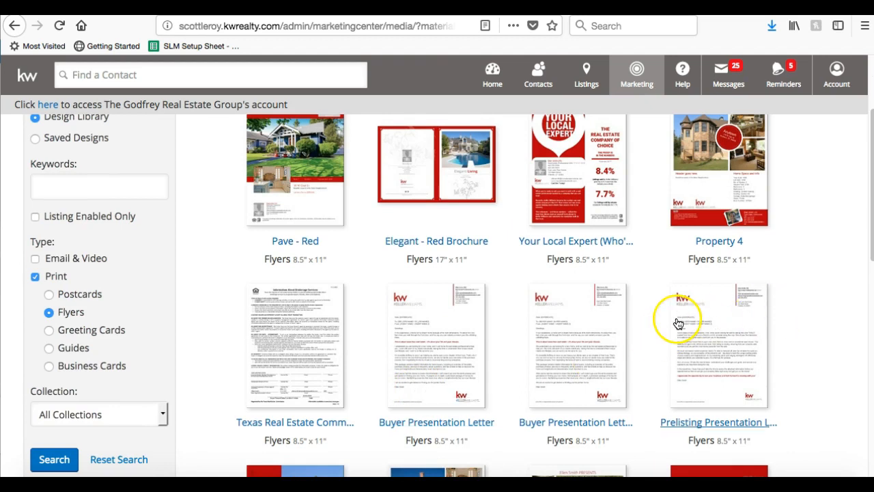
Filter to the six Guides templates, such as Buyer and Listing Presentation, then bring up PowerPoint's Training Class Welcome Doc.
left_click(74, 352)
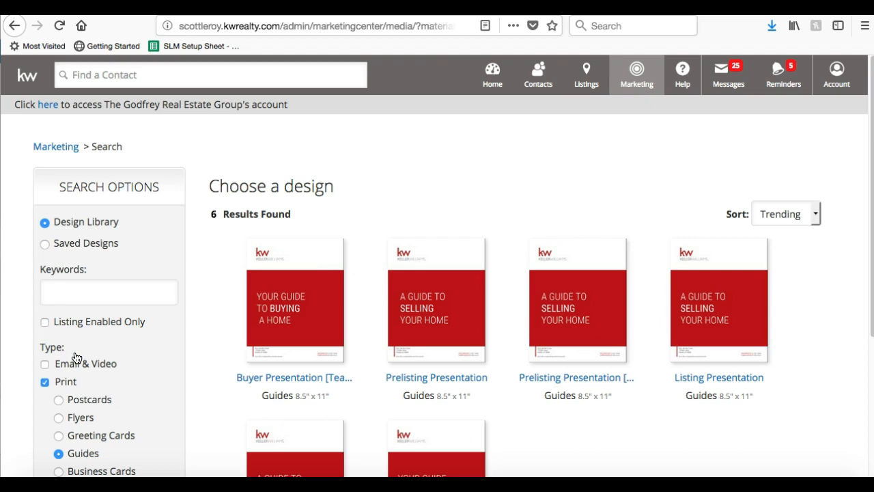
scroll(216, 252, "down", 3)
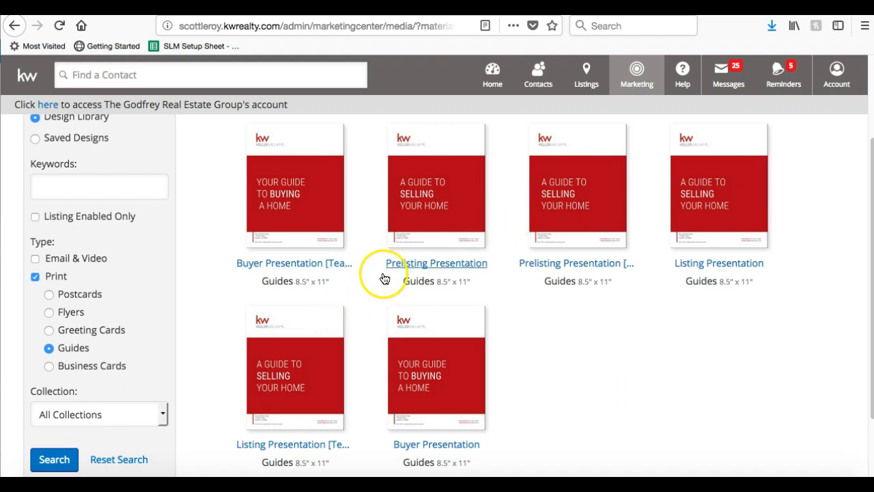
scroll(383, 277, "down", 1)
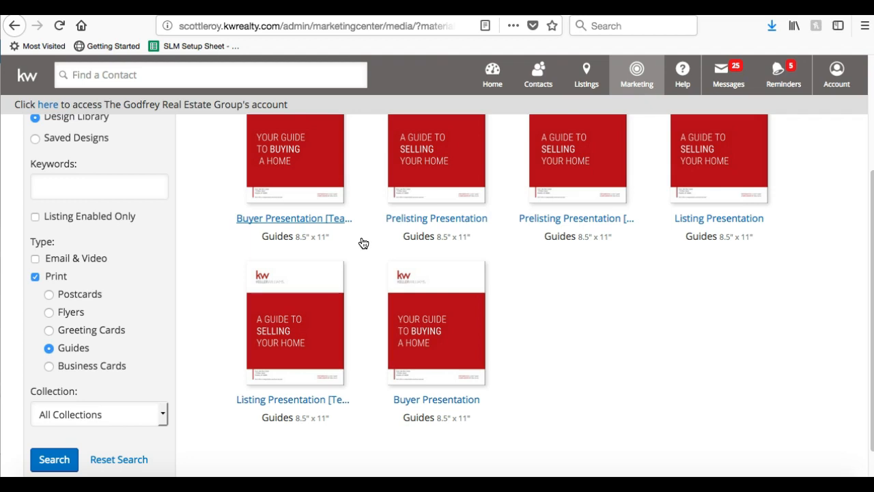
left_click(554, 479)
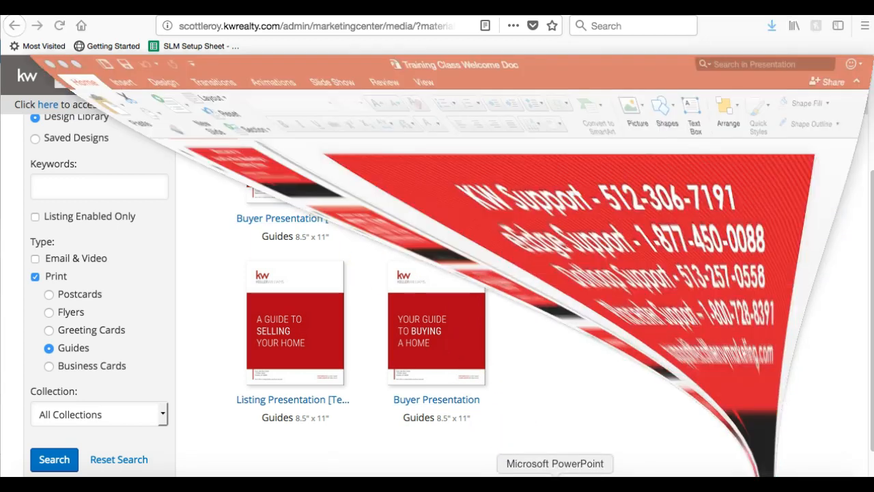
left_click(465, 345)
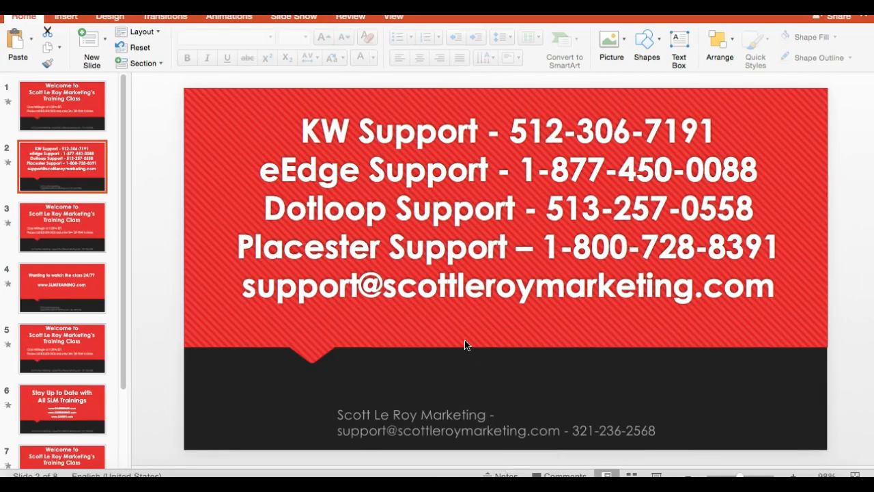